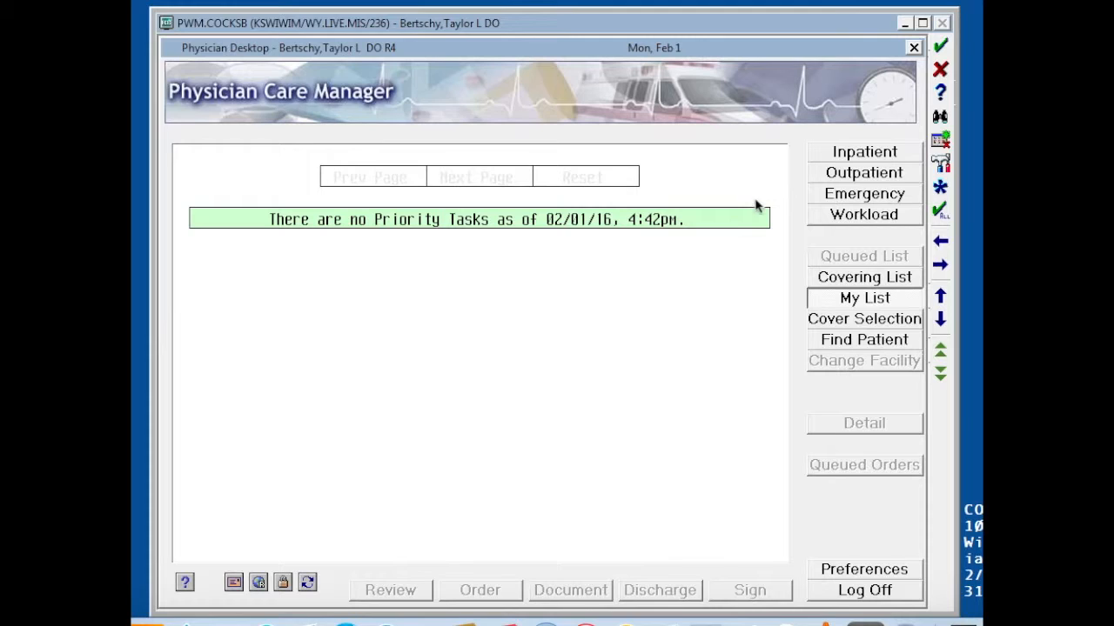
Search for the test adult patient by name and open their clinical review
left_click(870, 339)
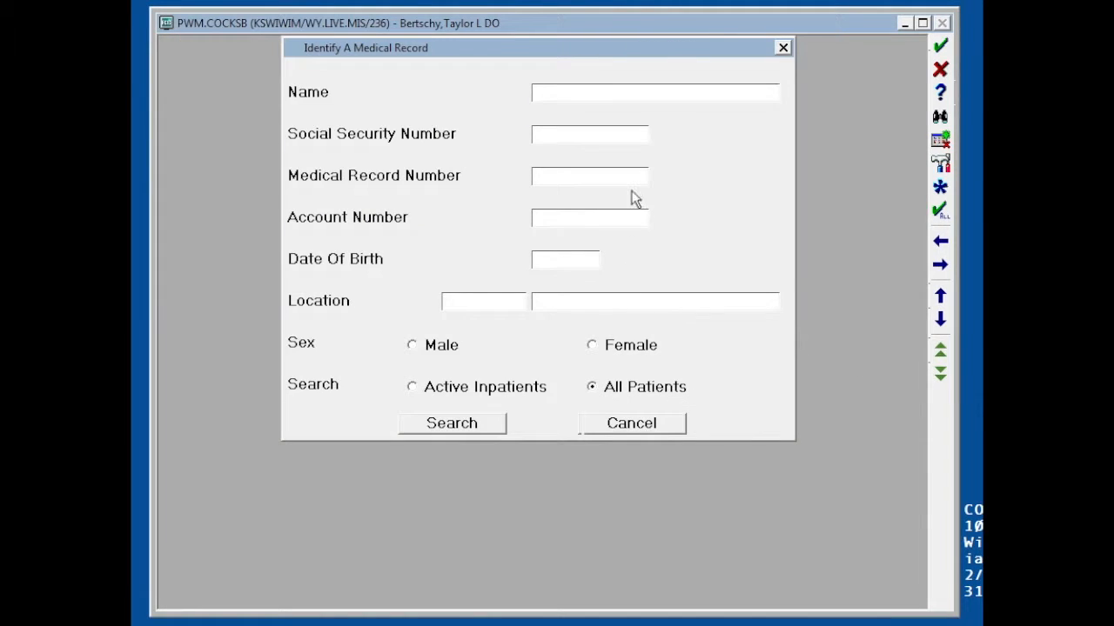
type("WMC,")
left_click(489, 423)
left_click(364, 221)
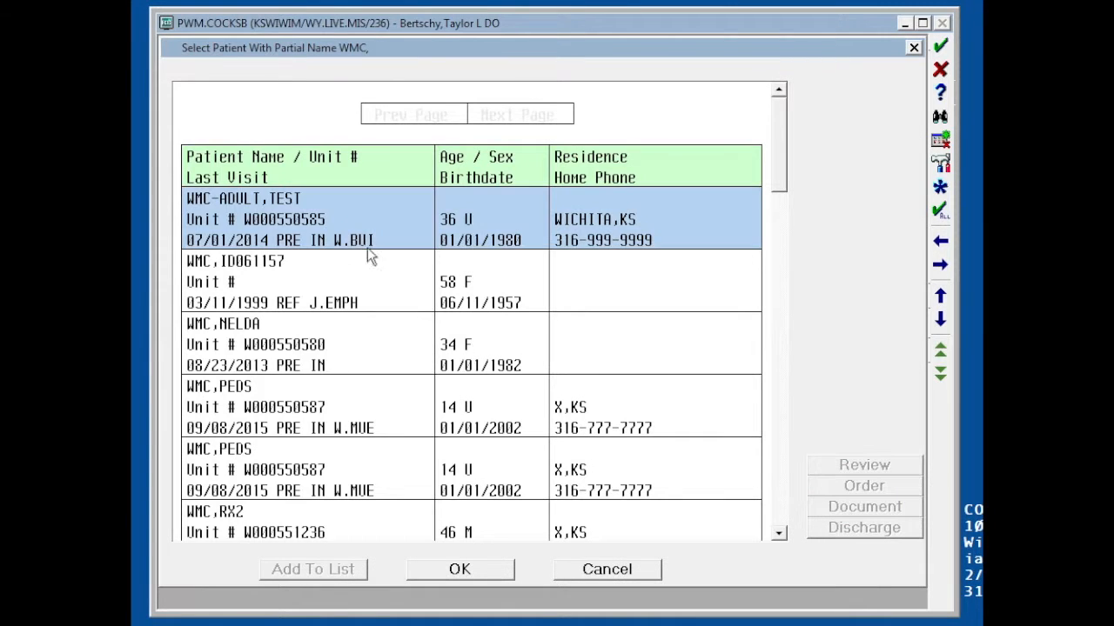
left_click(461, 569)
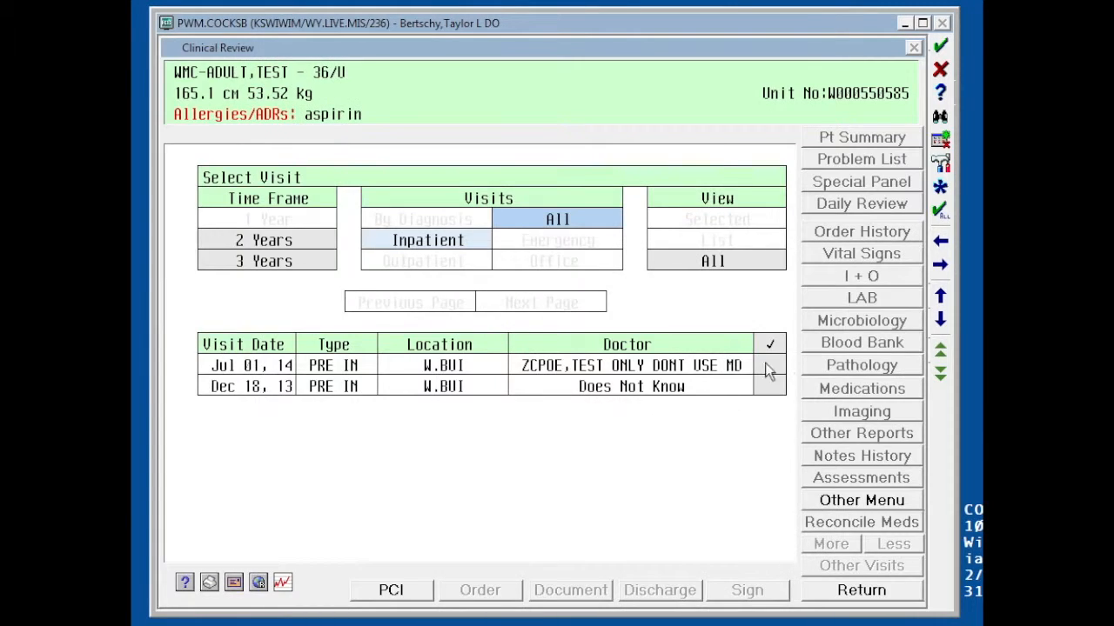
Select the July 2014 inpatient visit and begin documentation on it
left_click(769, 366)
left_click(728, 219)
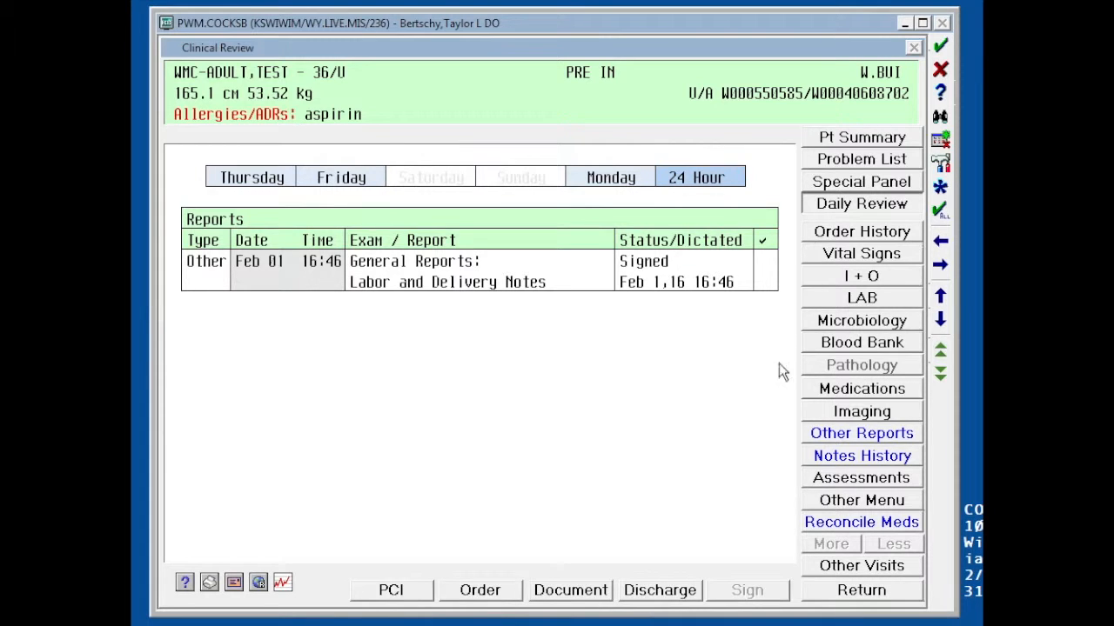
left_click(580, 592)
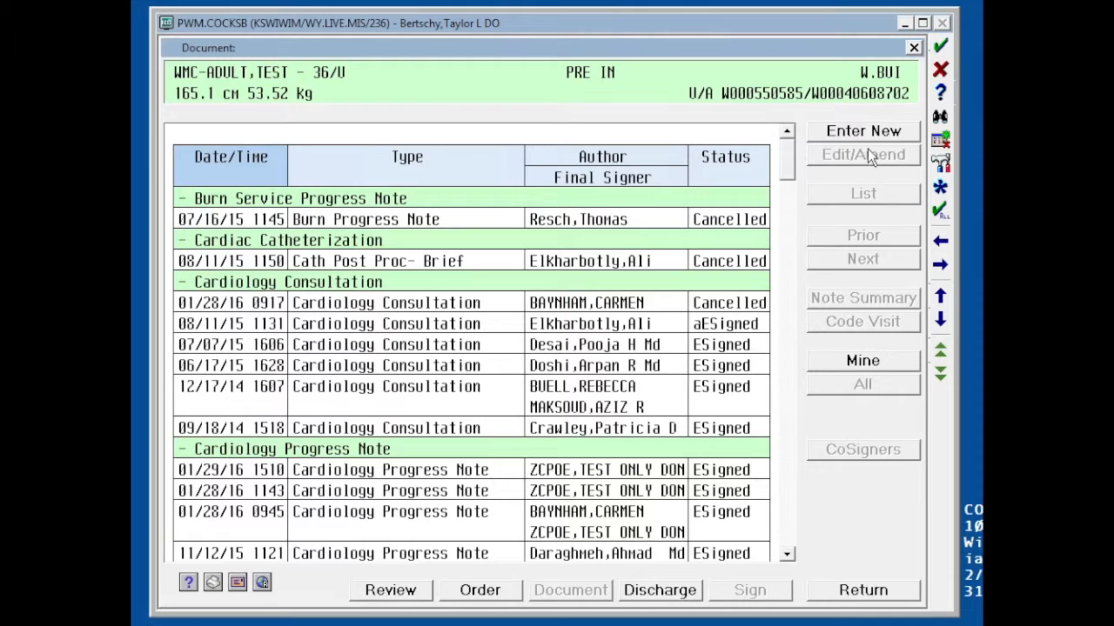
Create a new note from the OB Delivery Note favorite template
left_click(863, 132)
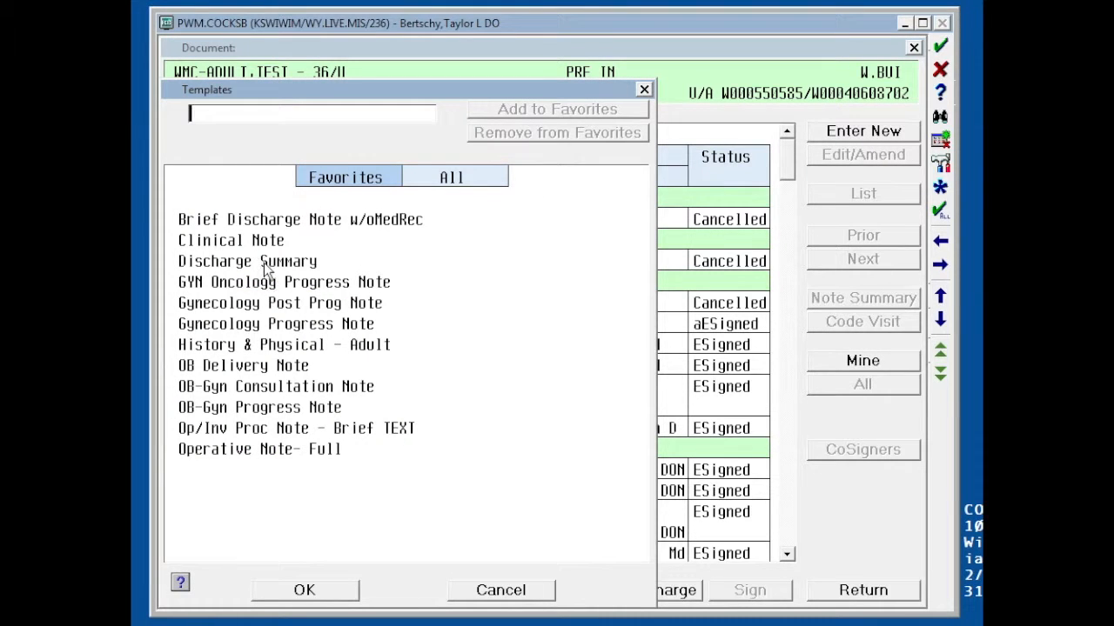
left_click(246, 375)
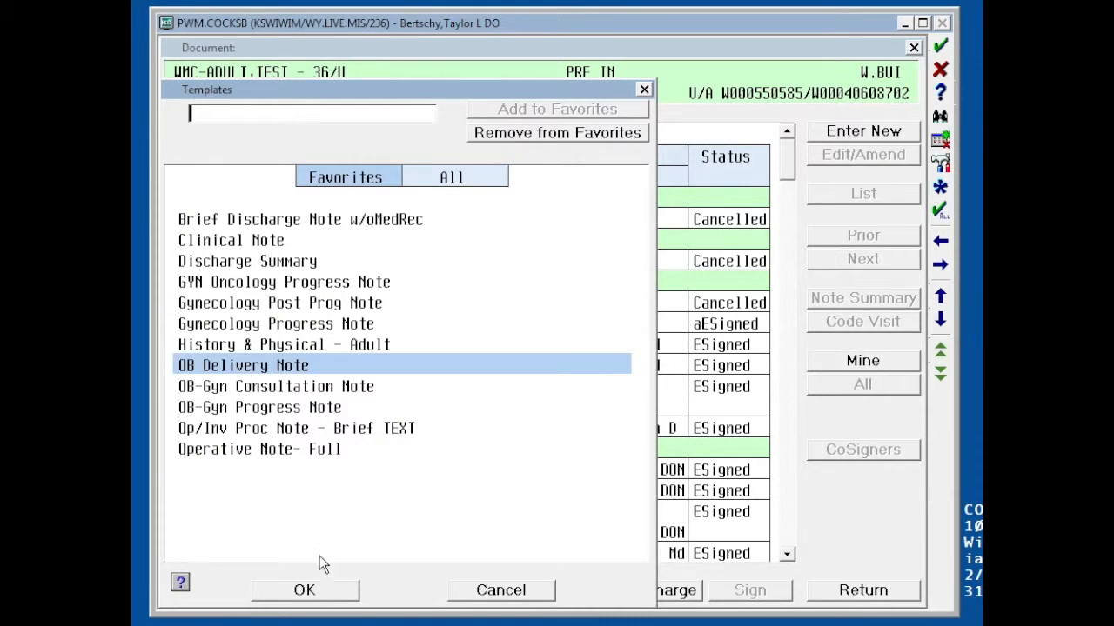
left_click(335, 591)
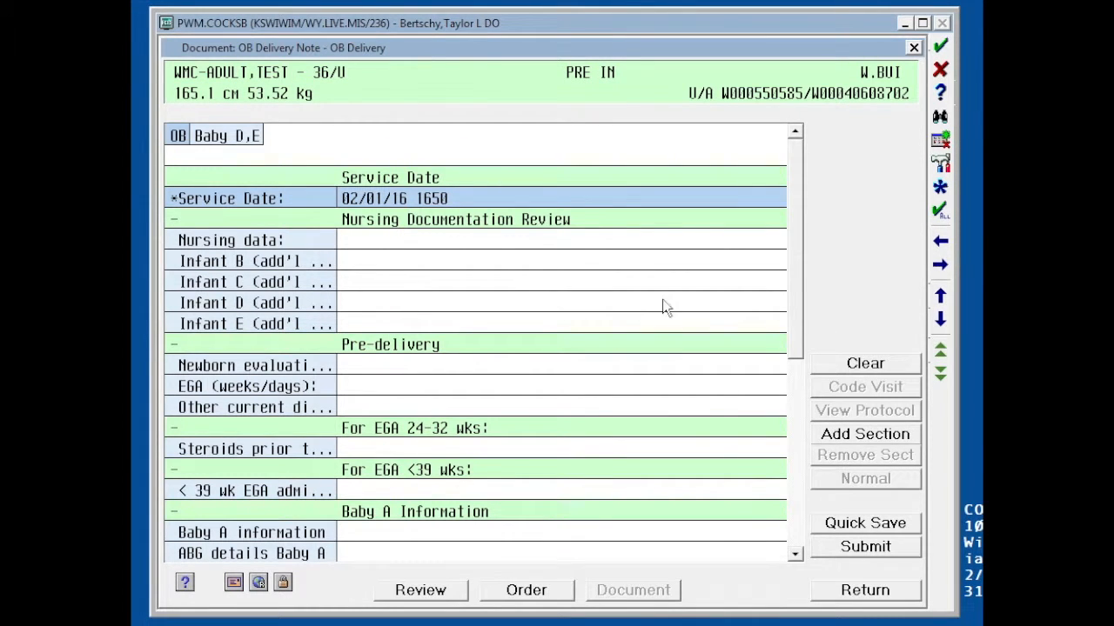
mouse_move(791, 221)
left_mouse_down()
mouse_move(791, 249)
mouse_move(787, 215)
left_mouse_up()
left_click(360, 242)
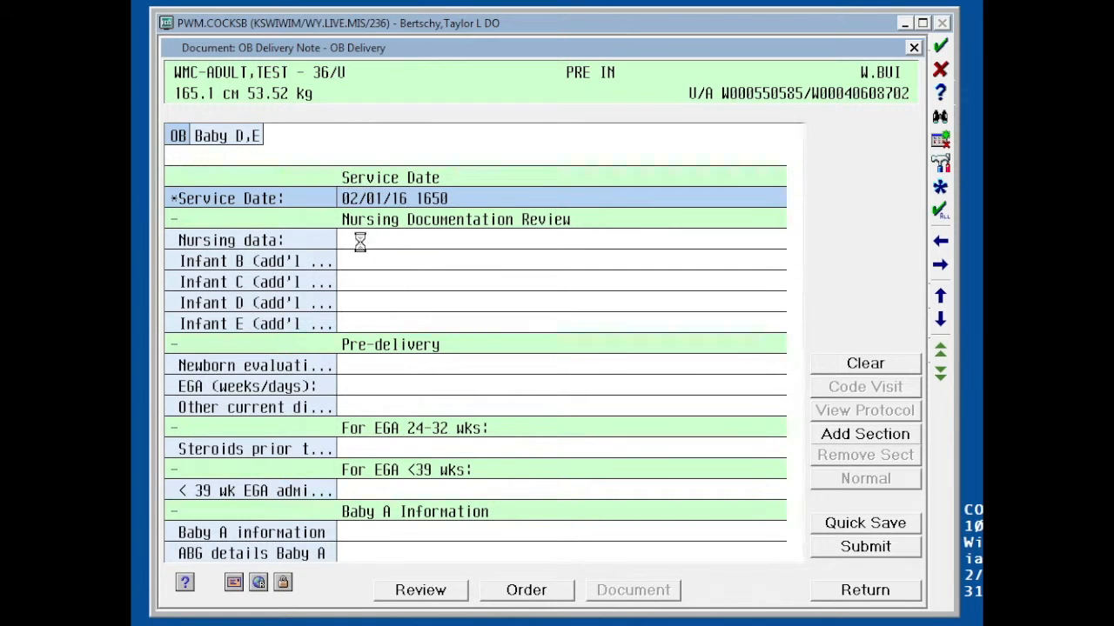
Delete the imported nursing documentation text from the Nursing data field
left_click_drag(792, 365, 795, 424)
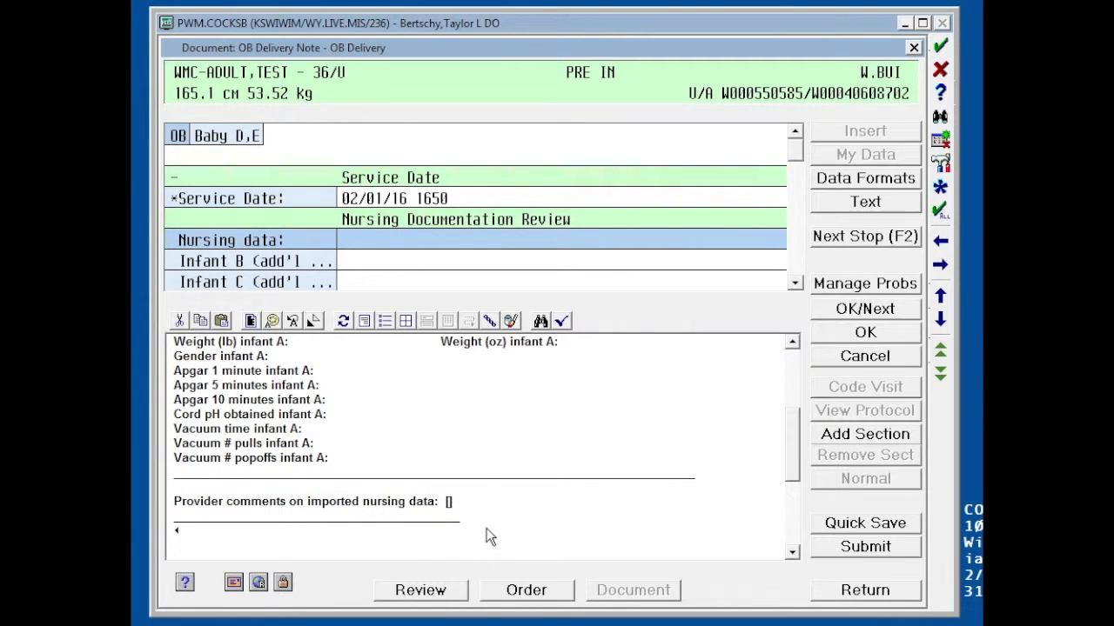
left_click_drag(474, 526, 143, 290)
key("Delete")
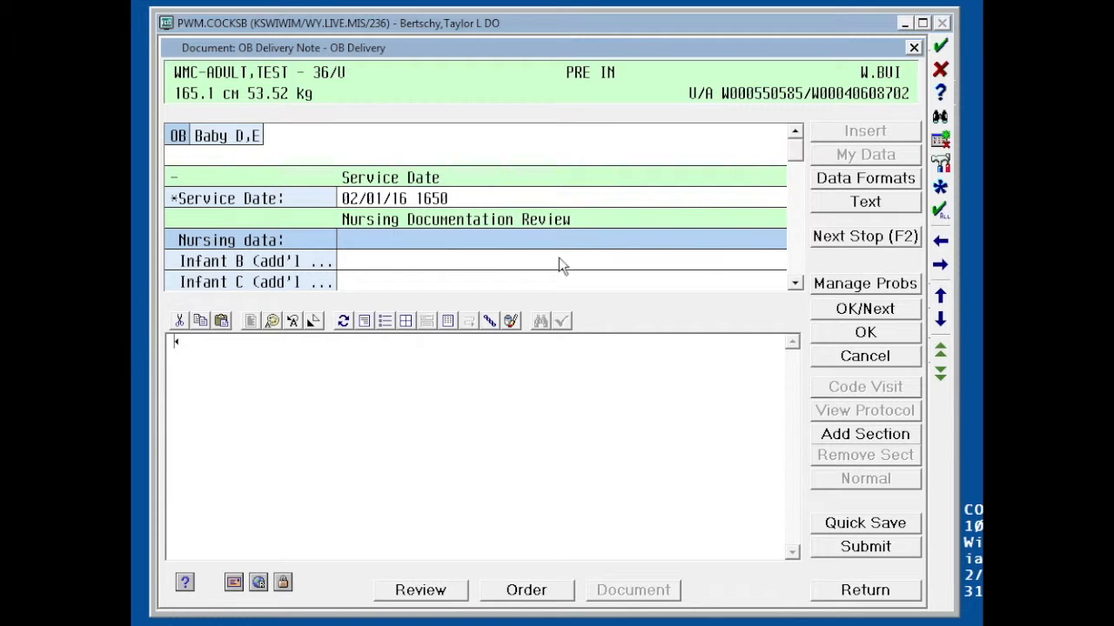
Scroll down to the baby section and bring up the Newborn evaluation choices
left_click(795, 284)
left_click(795, 284)
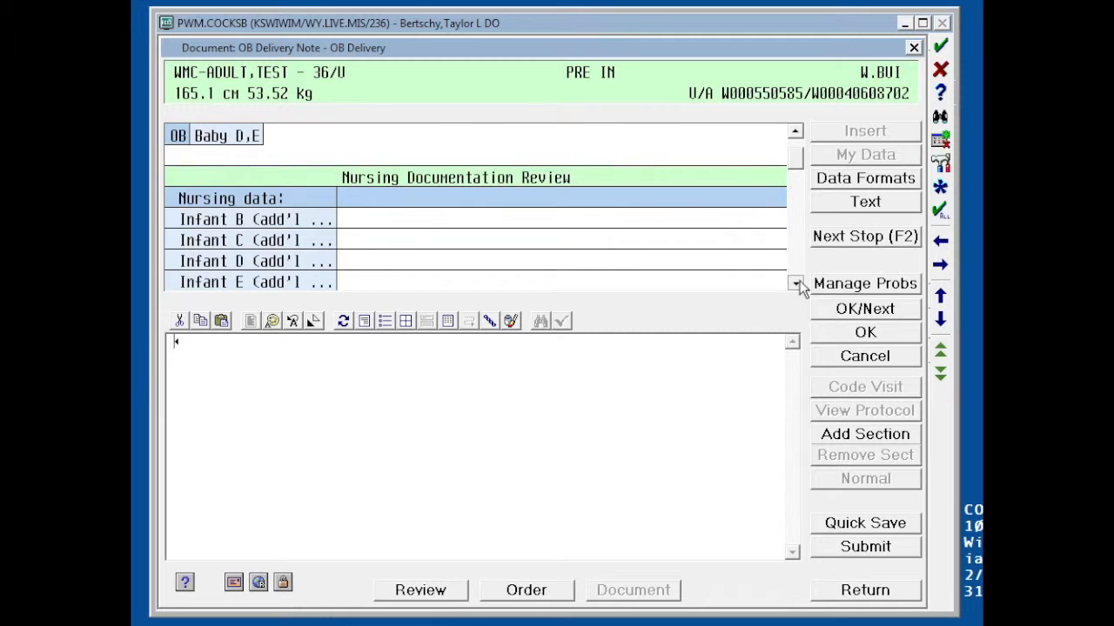
left_click(795, 285)
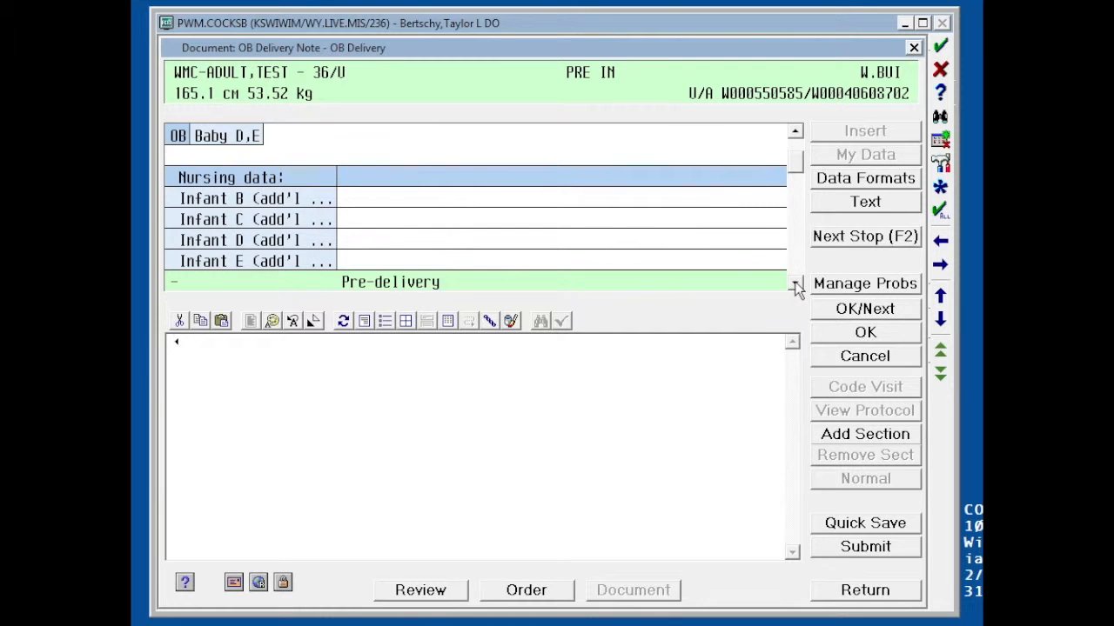
left_click(795, 284)
left_click(796, 285)
left_click(795, 285)
left_click(795, 285)
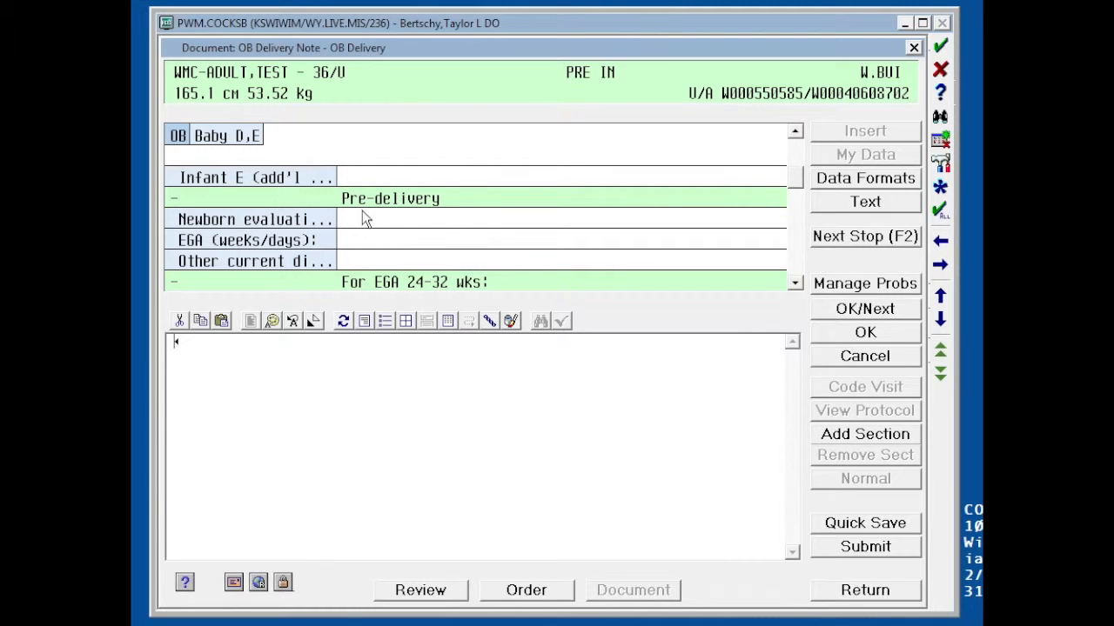
left_click(800, 285)
left_click(434, 201)
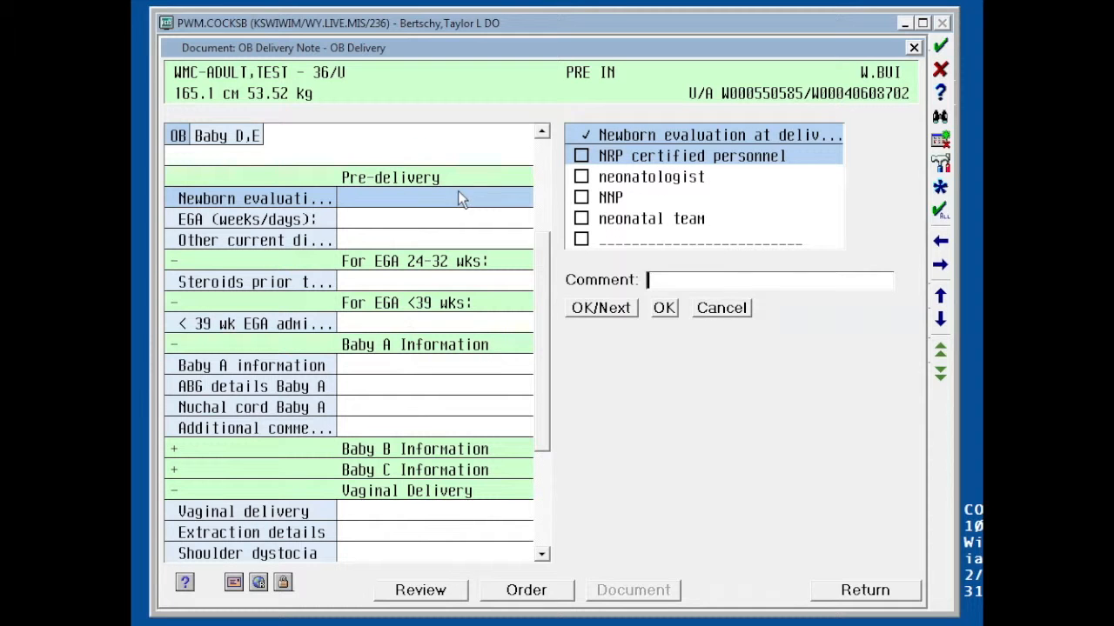
Mark neonatologist and neonatal team present, and set EGA to 37 weeks 1 day
left_click(581, 177)
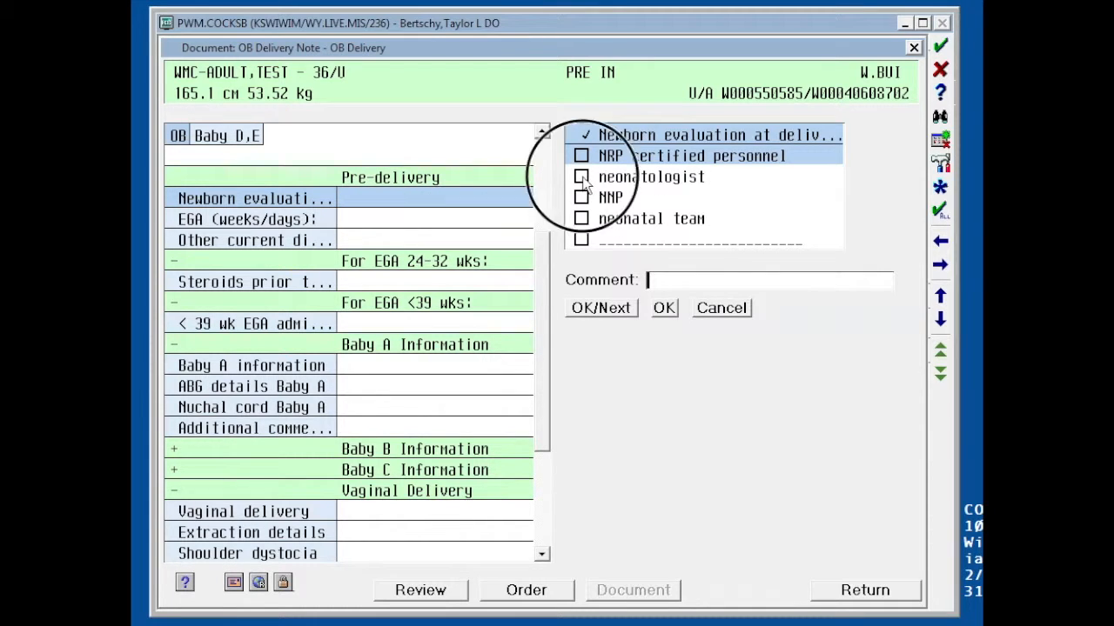
left_click(581, 218)
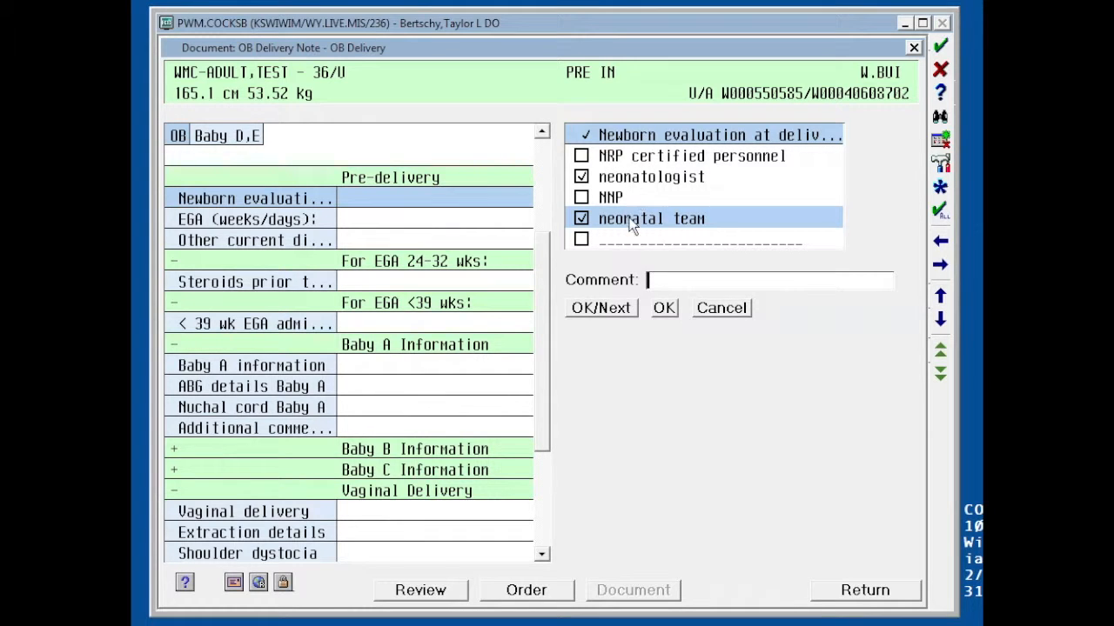
left_click(415, 221)
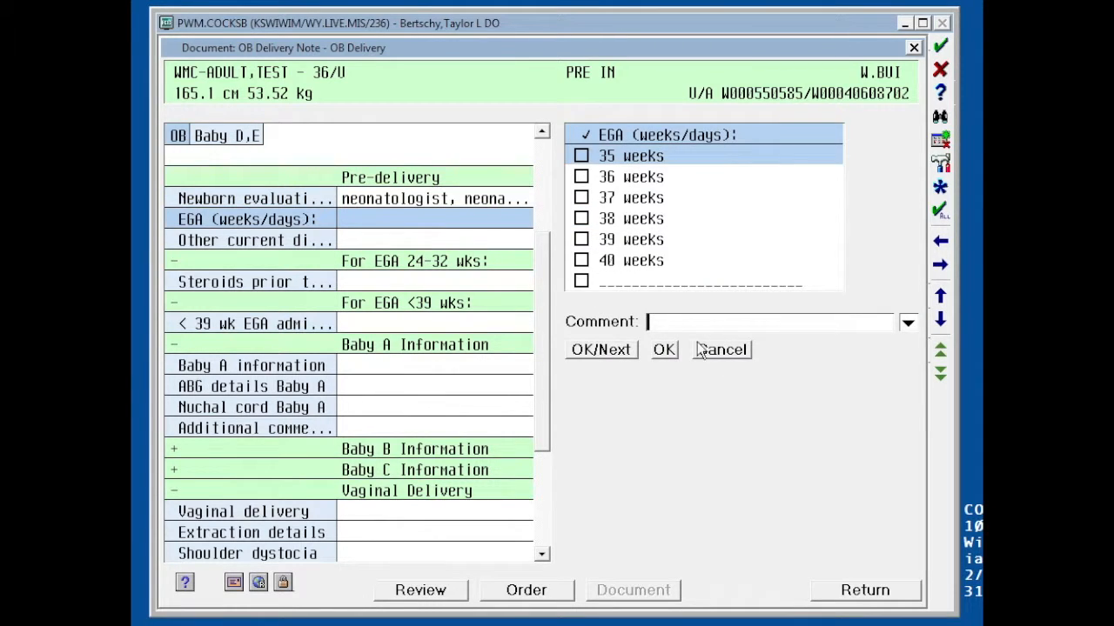
left_click(584, 200)
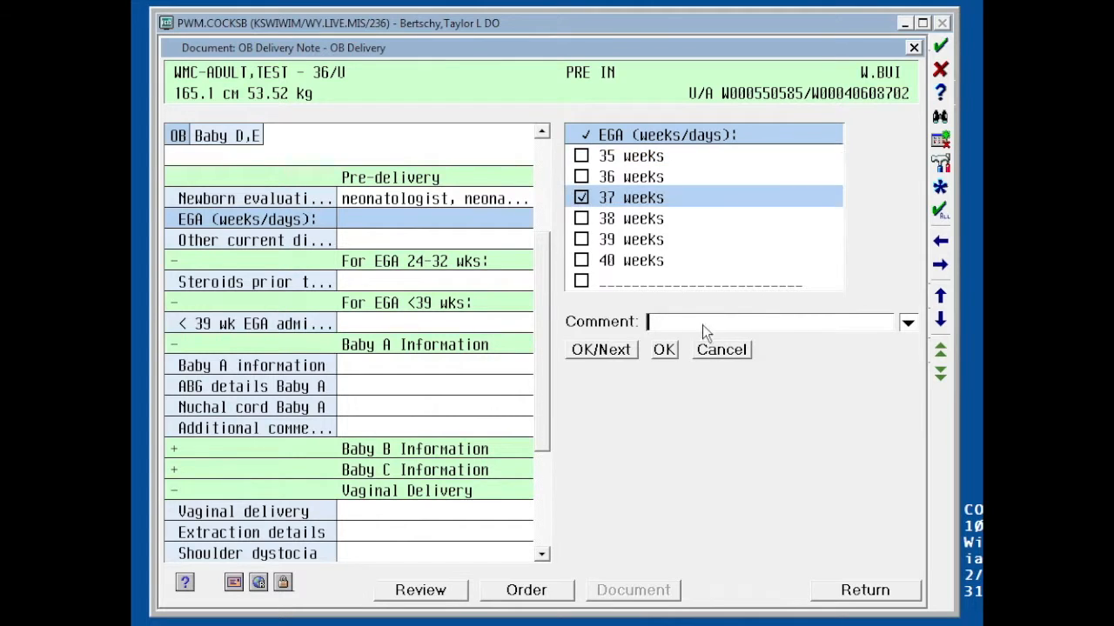
left_click(909, 325)
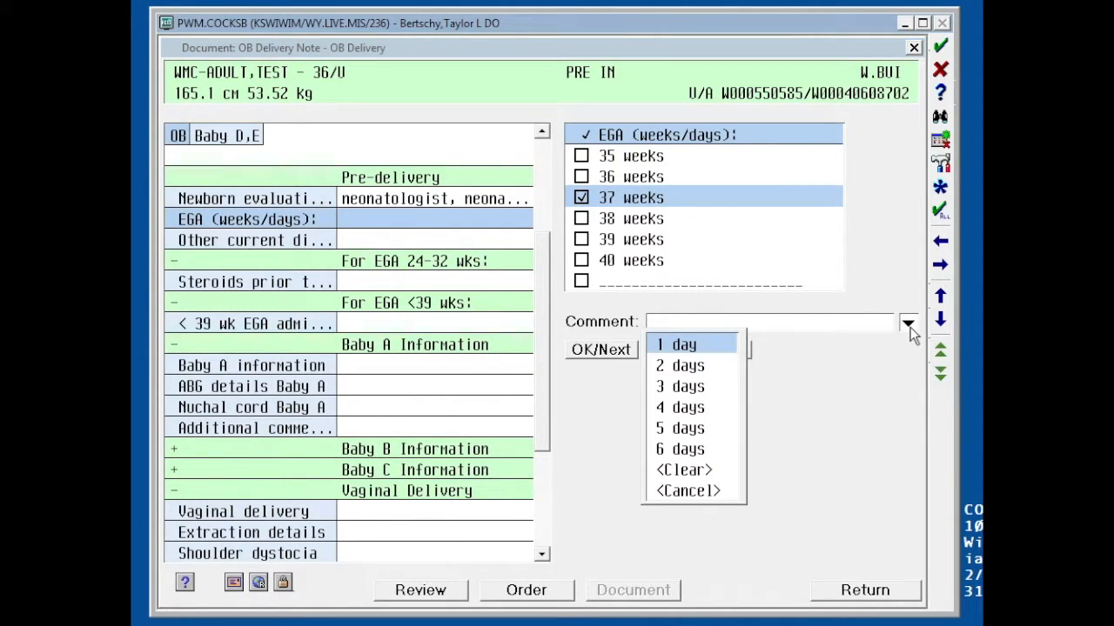
left_click(690, 345)
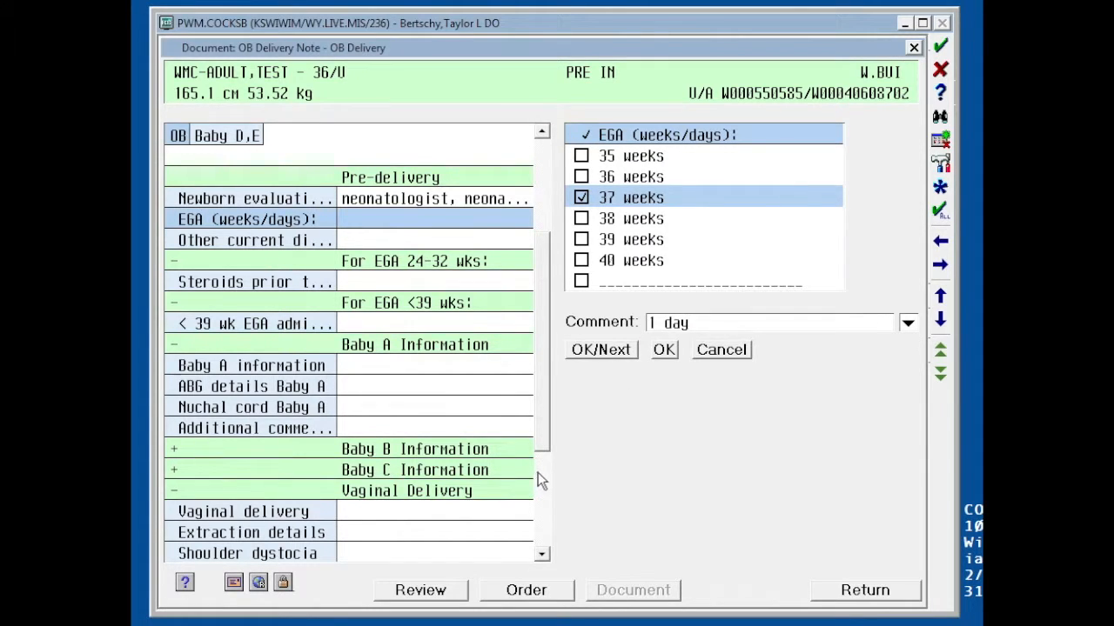
Enter diagnoses 'GESTATIONAL DIABETES-DIET CONTROLLED' and 'POLYHYD' on separate lines
left_click(382, 240)
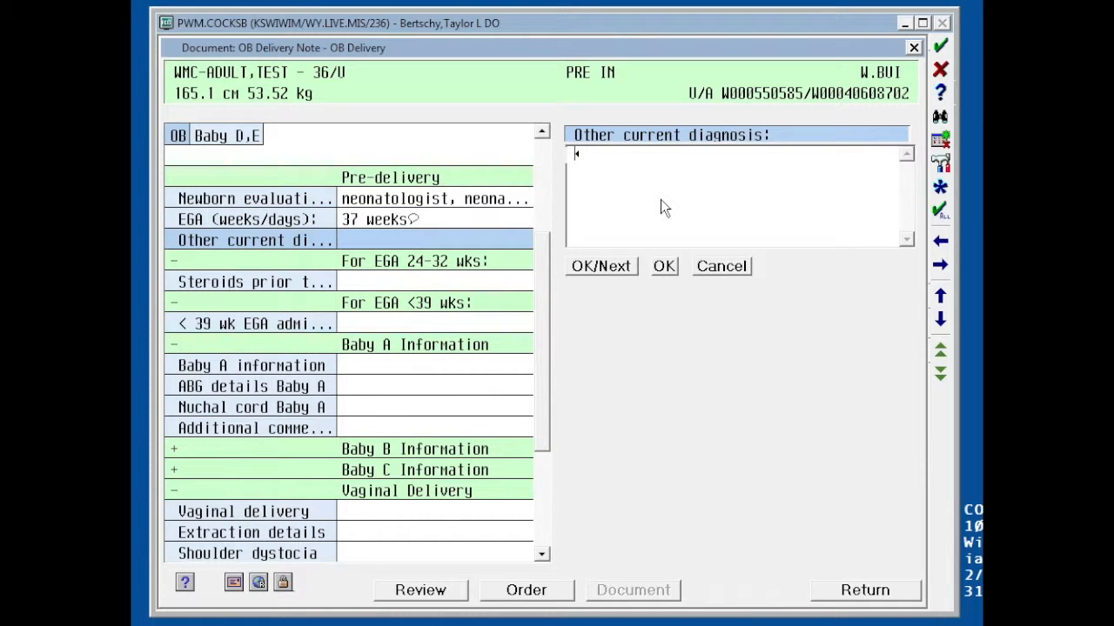
type("GESTATIONAL DIAB")
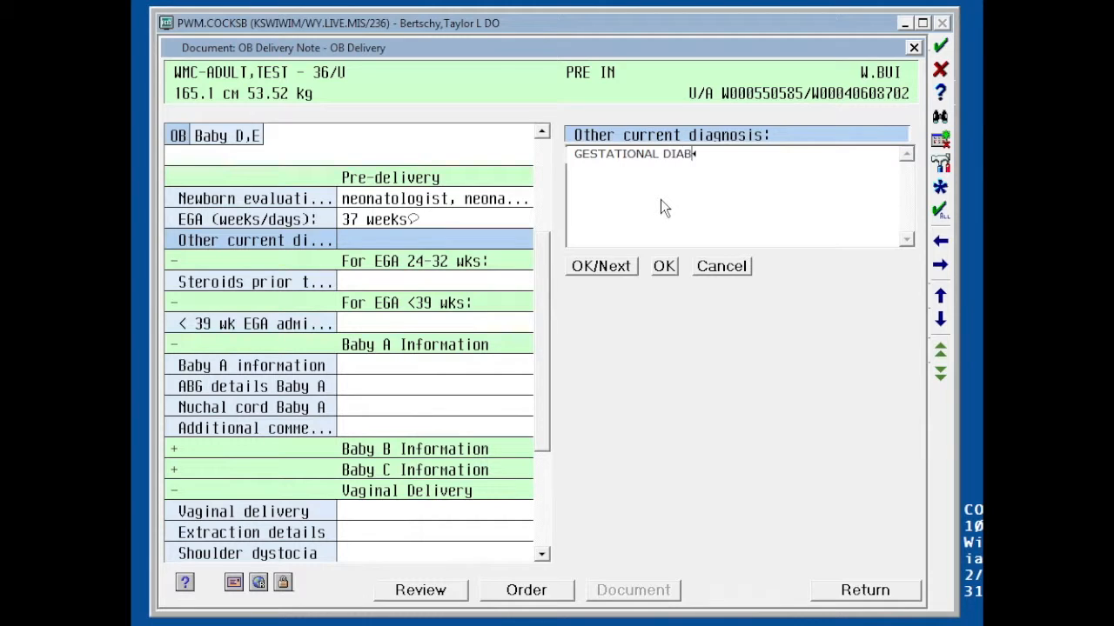
type("ETES-DIET CONTROLLED")
key("Return")
type("POLYHYDRAMNIOS")
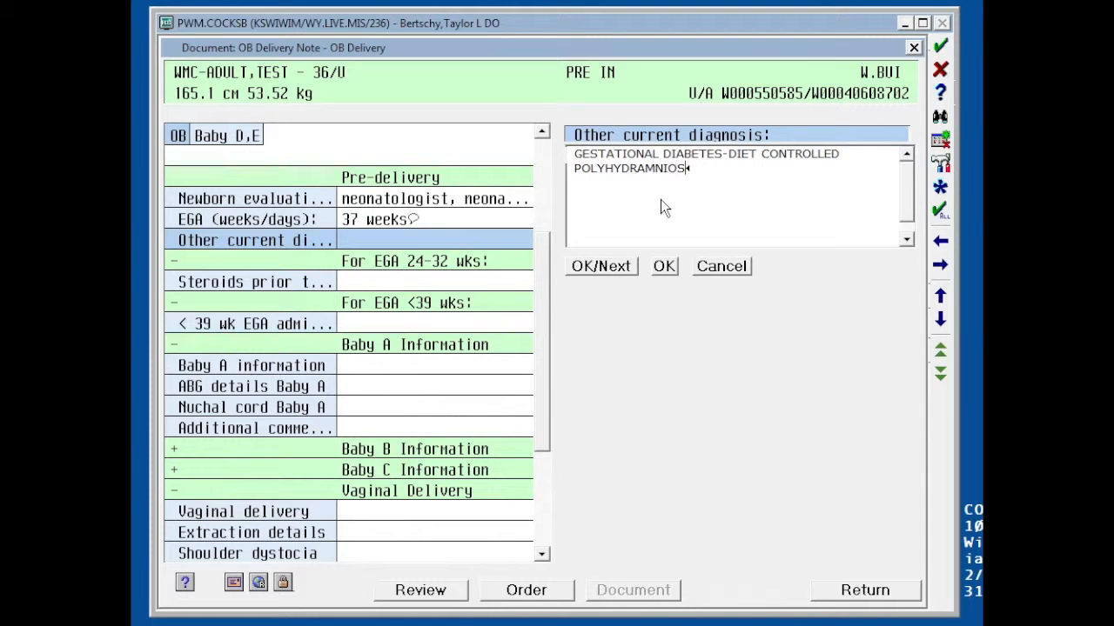
left_click(508, 281)
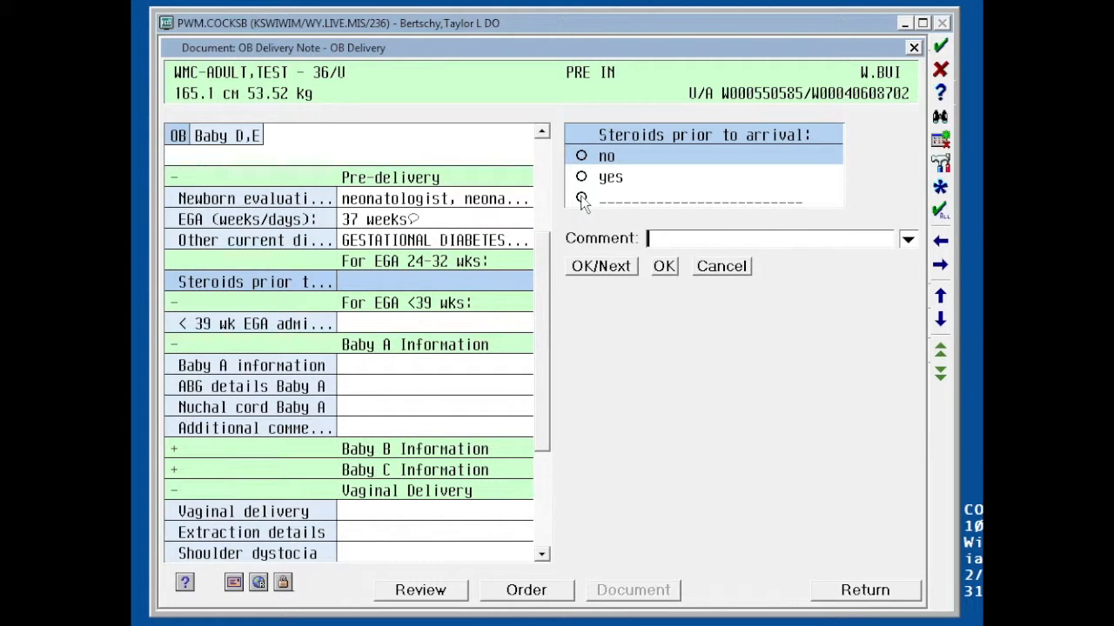
Answer no (N/A) to steroids and give planned indicated delivery for PREECLAMPSIA as admit reason
left_click(581, 156)
type("N/A")
left_click(434, 324)
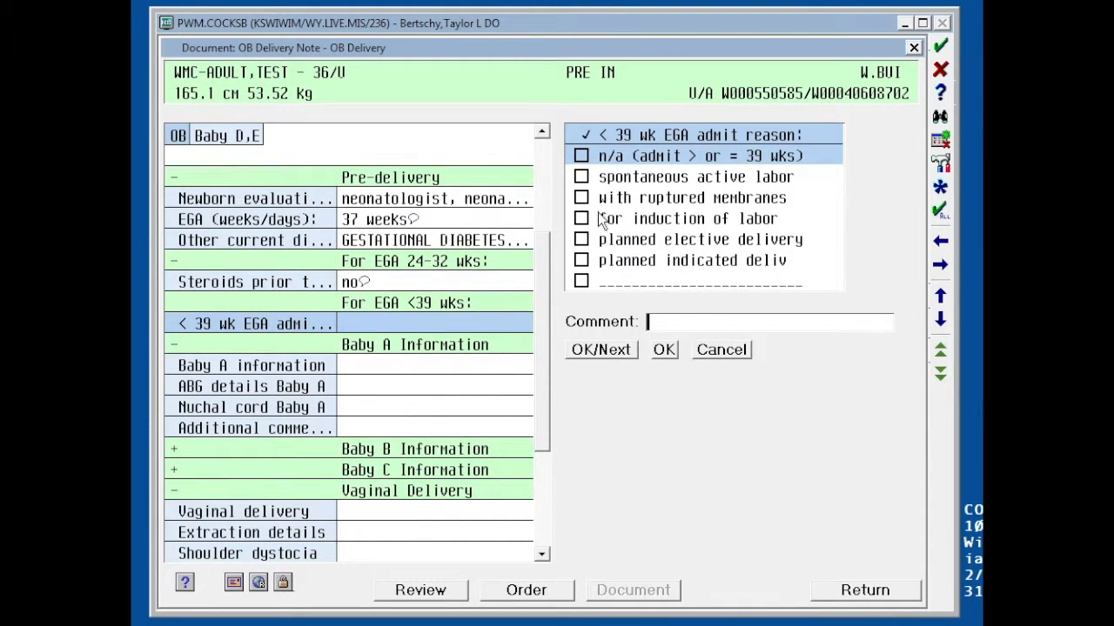
left_click(582, 261)
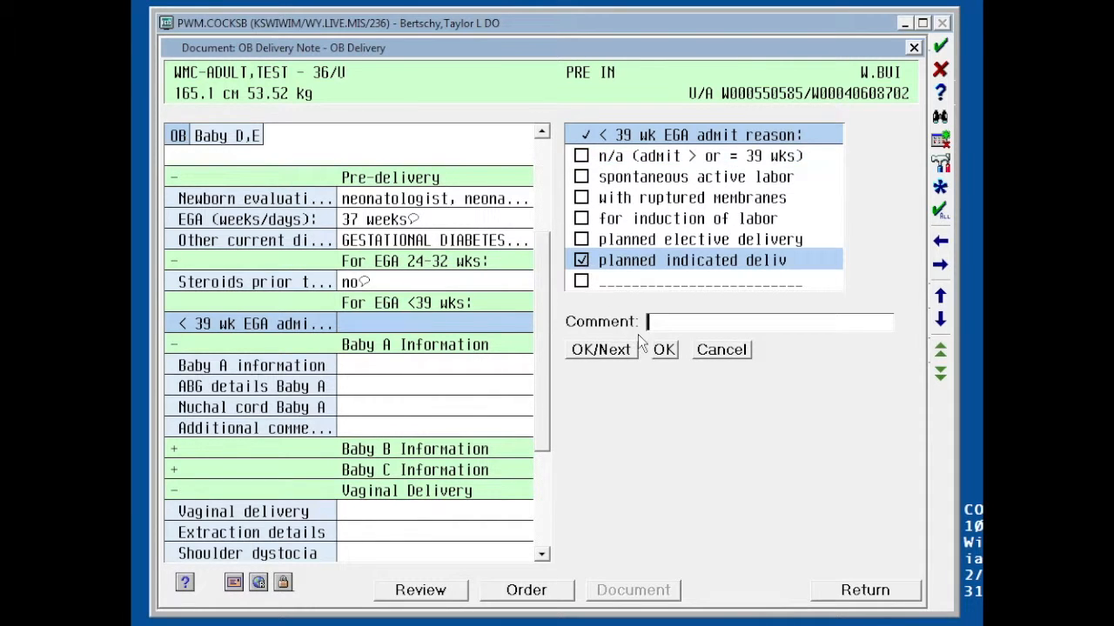
type("PREECLAMPSIA")
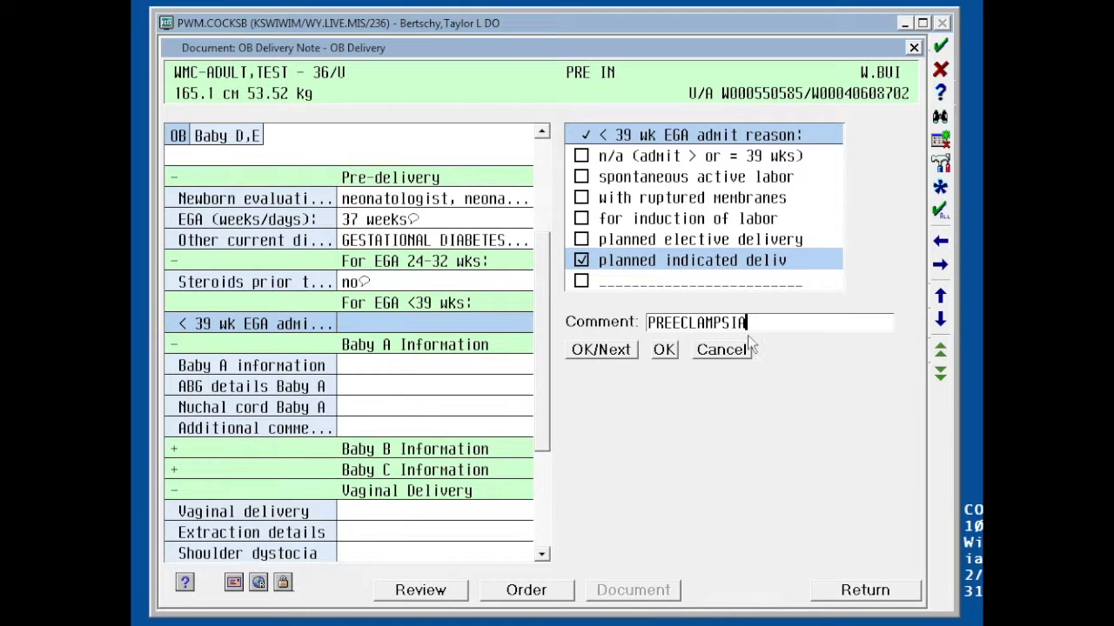
left_click(475, 369)
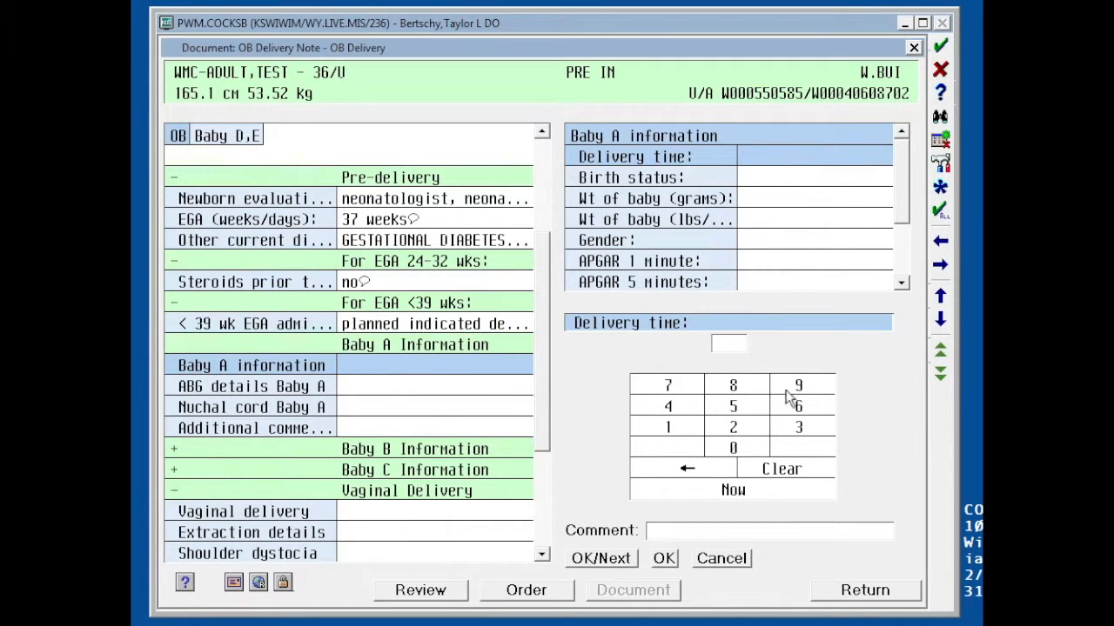
Record Baby A's delivery time as 1650 and birth status as live born
left_click(668, 432)
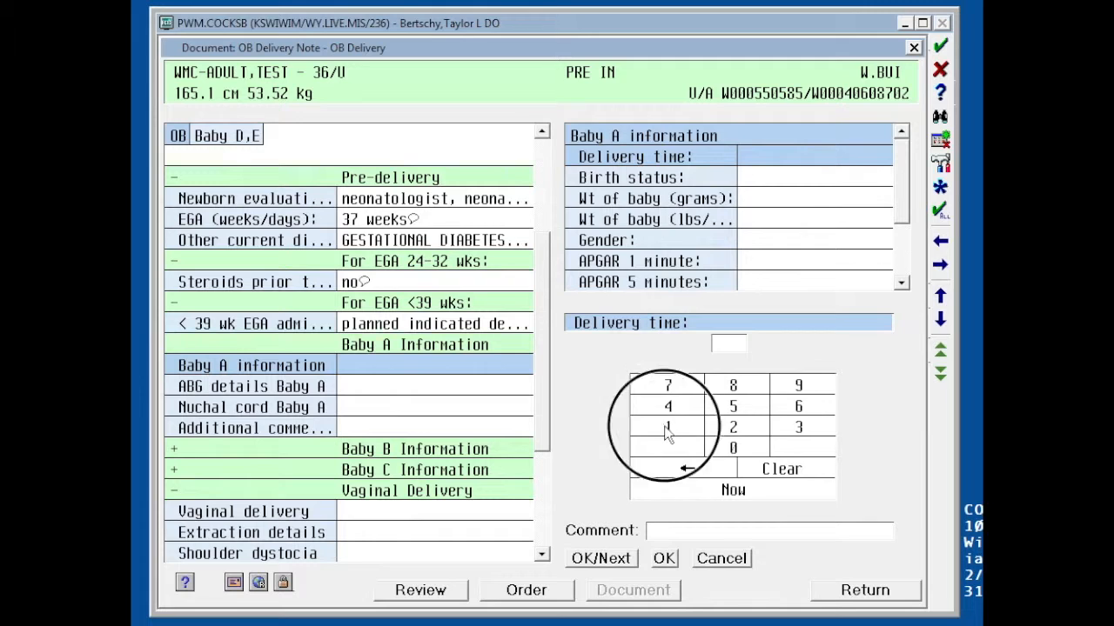
left_click(800, 408)
left_click(741, 410)
left_click(738, 449)
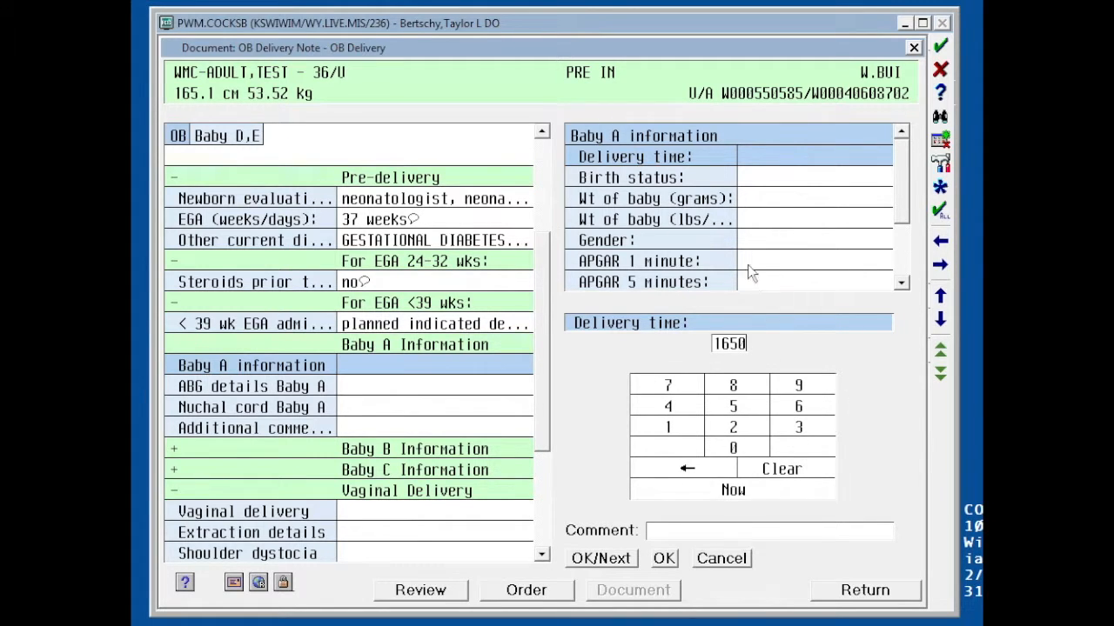
left_click(758, 179)
left_click(585, 346)
left_click(796, 200)
left_click(906, 209)
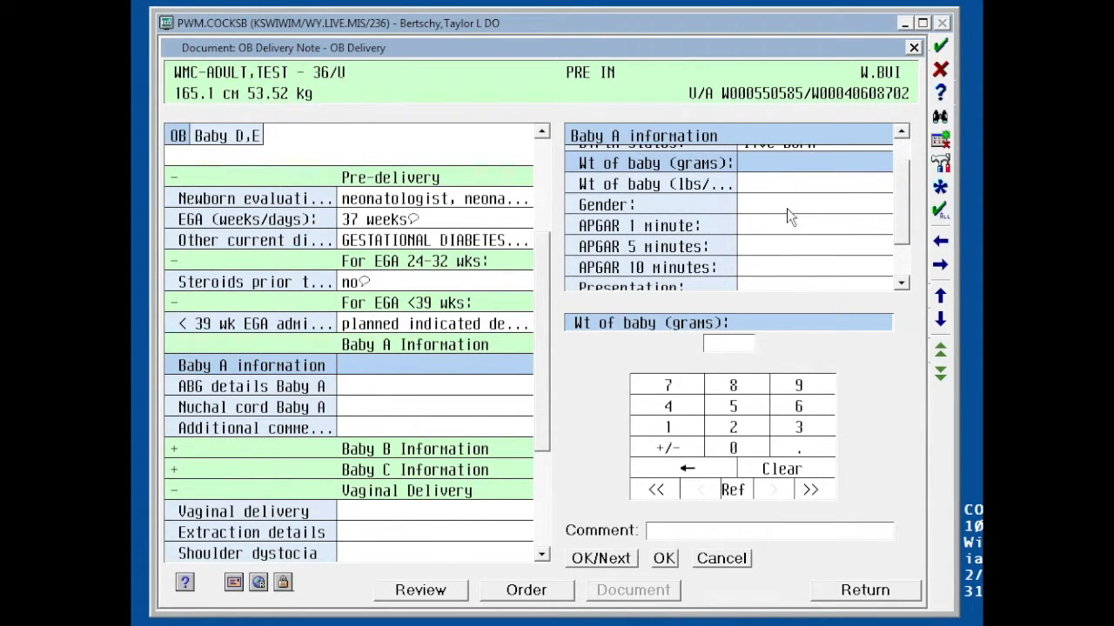
Record Baby A as male, APGARs 7 and 9, and vertex presentation with comment OA
left_click(787, 208)
left_click(587, 348)
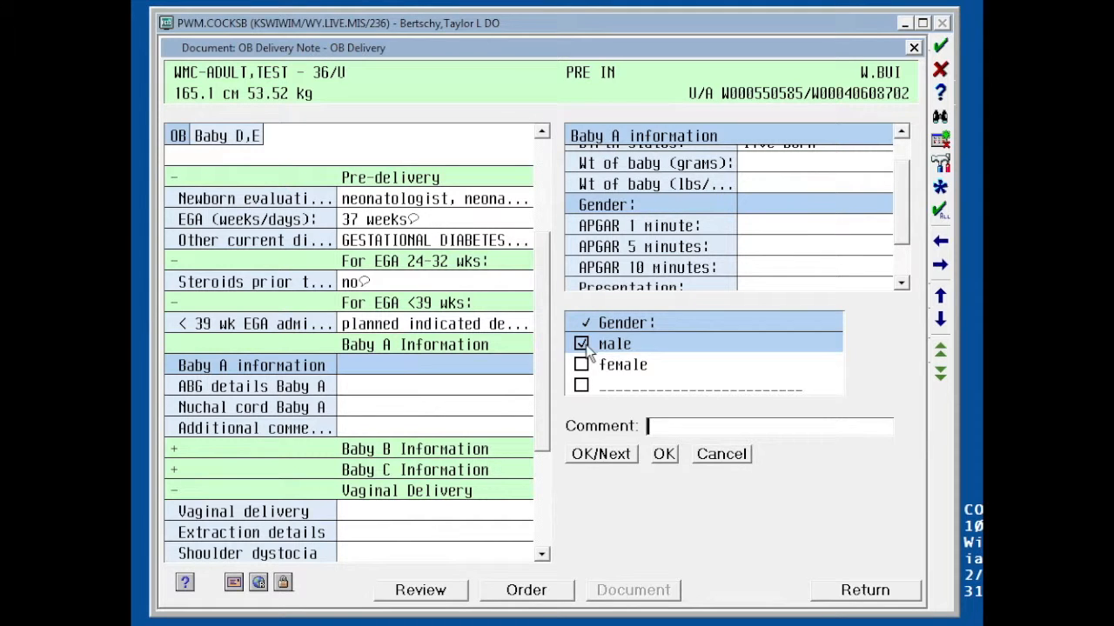
left_click(796, 226)
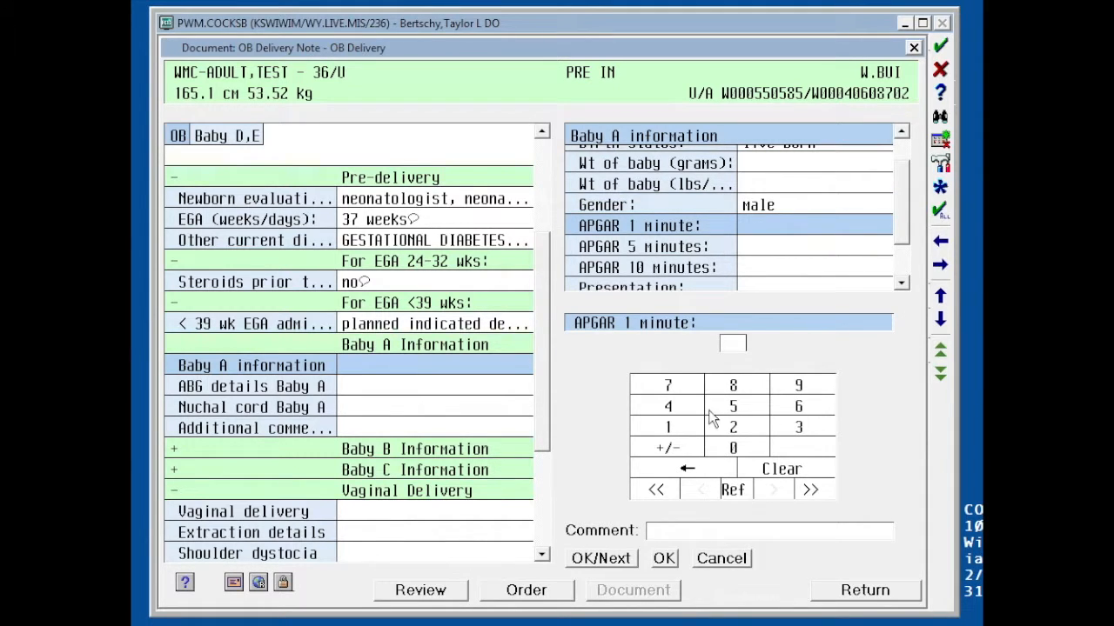
left_click(689, 389)
left_click(768, 246)
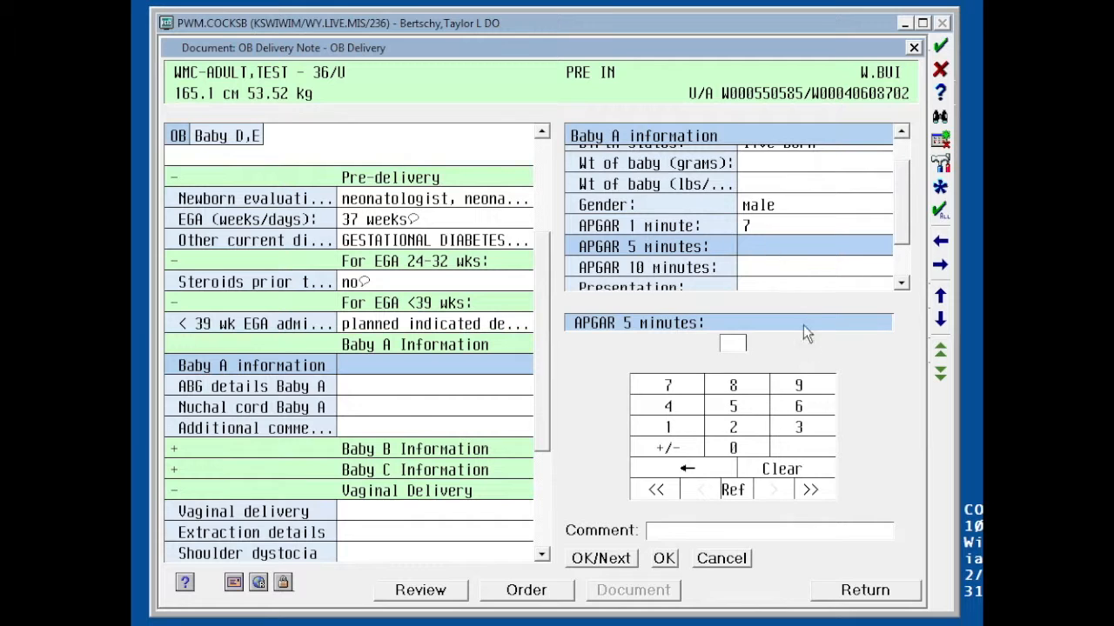
left_click(801, 385)
left_click(905, 239)
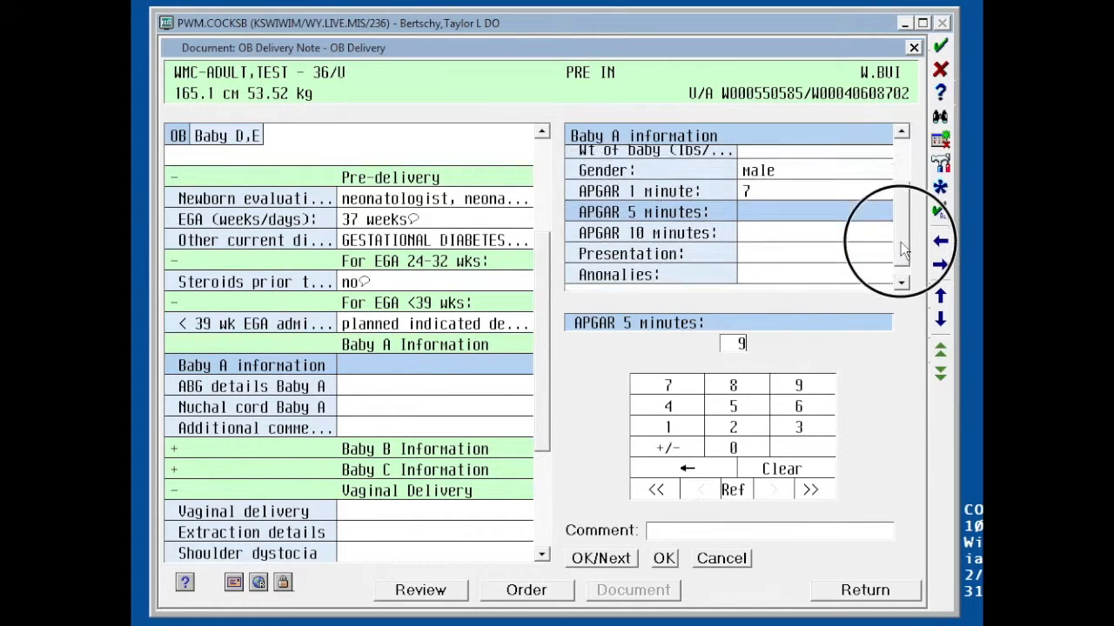
left_click(817, 241)
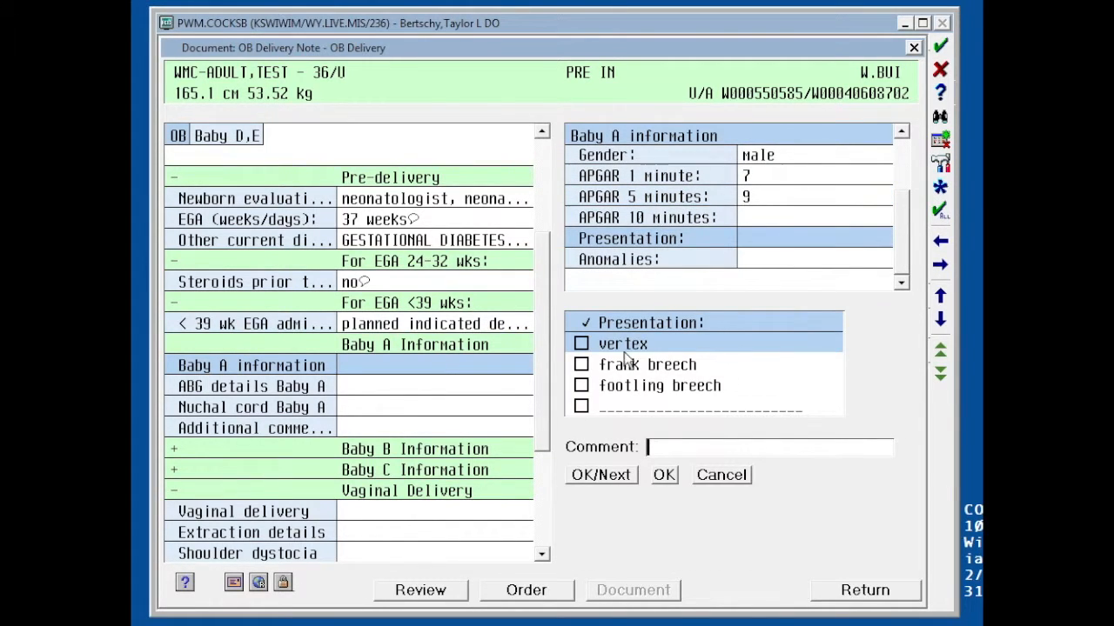
left_click(582, 345)
type("OA")
Record Baby A's cord blood gases as collected
left_click_drag(548, 326, 547, 363)
left_click(393, 335)
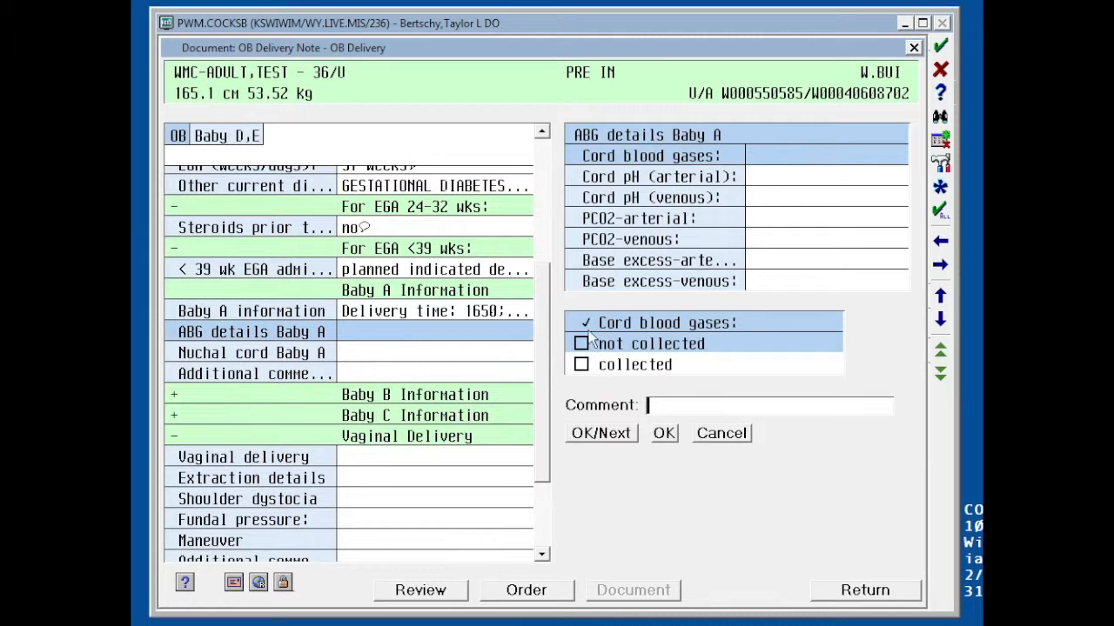
left_click(581, 366)
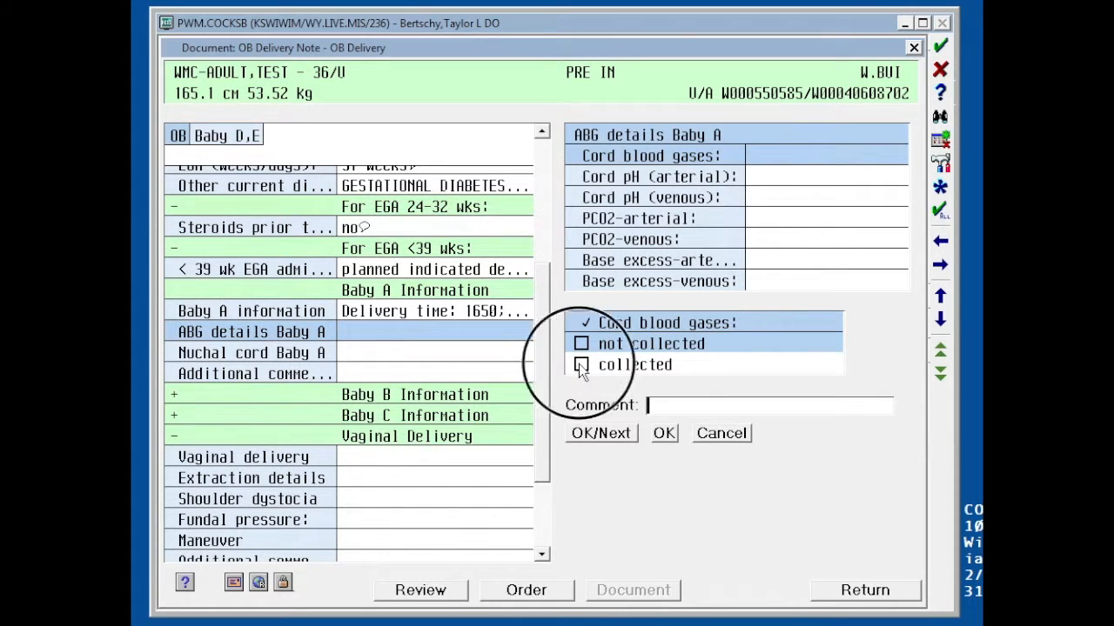
Record Baby A's nuchal cord as no
left_click_drag(543, 355, 545, 383)
left_click(446, 313)
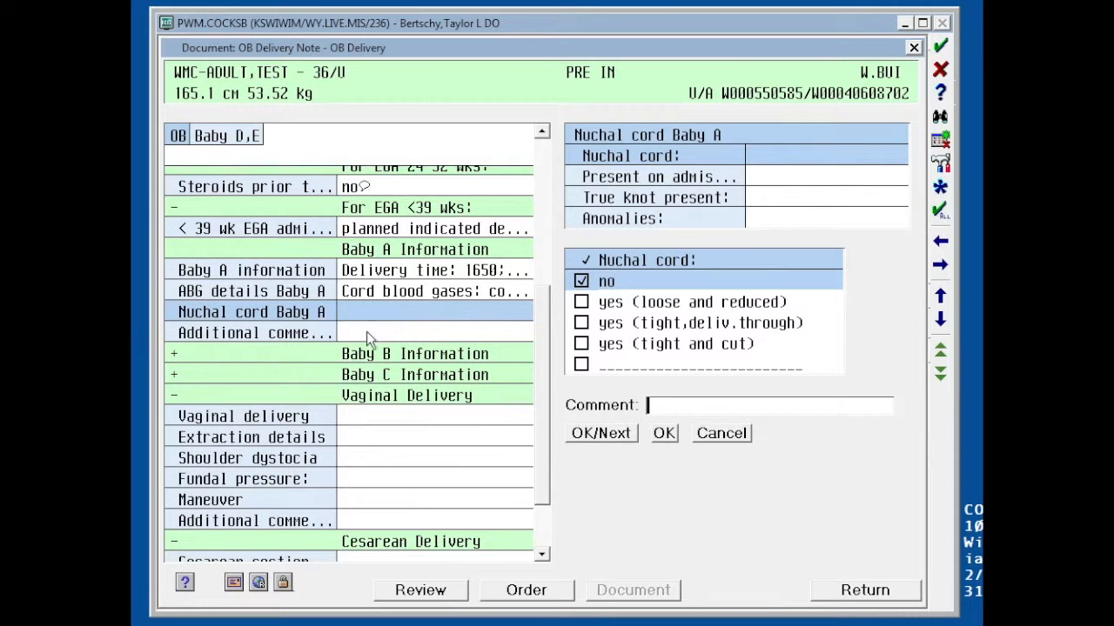
left_click_drag(544, 326, 542, 348)
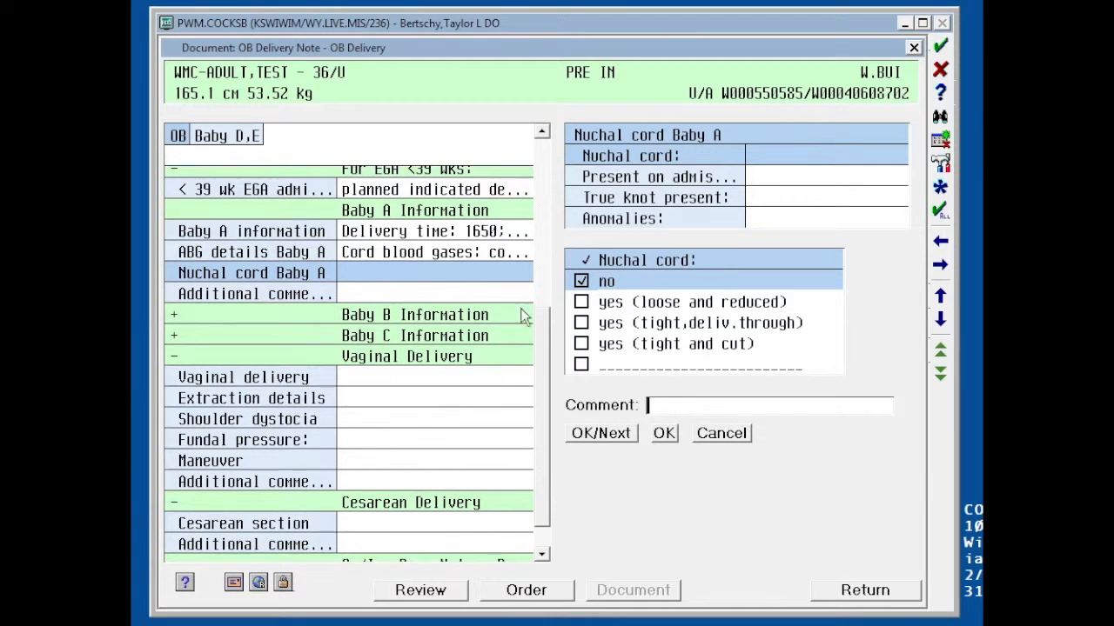
left_click_drag(542, 320, 549, 345)
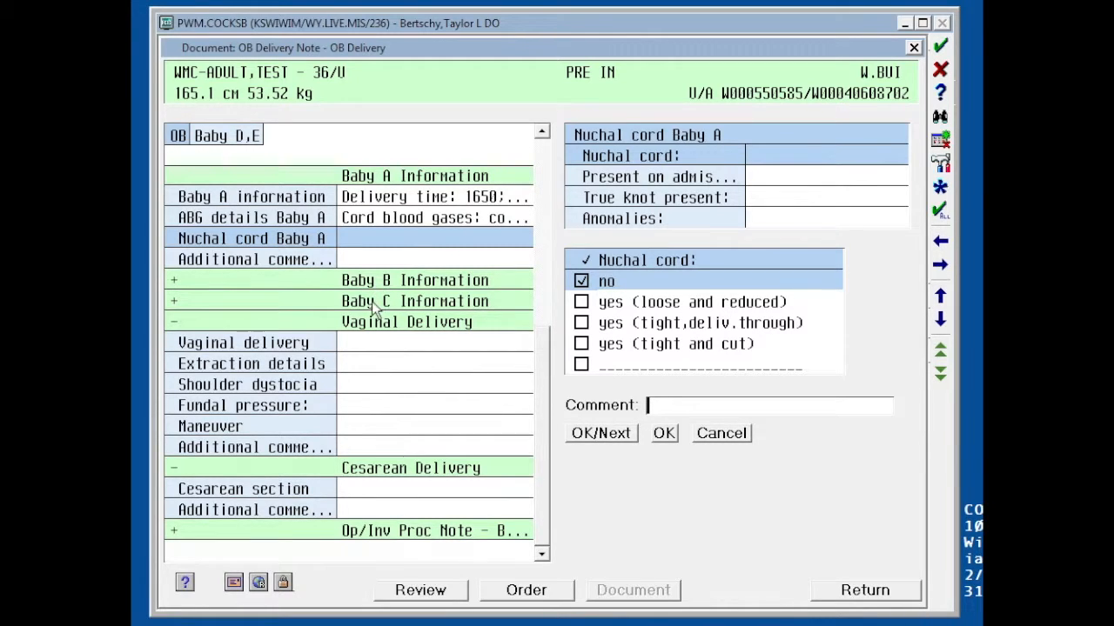
left_click(542, 341)
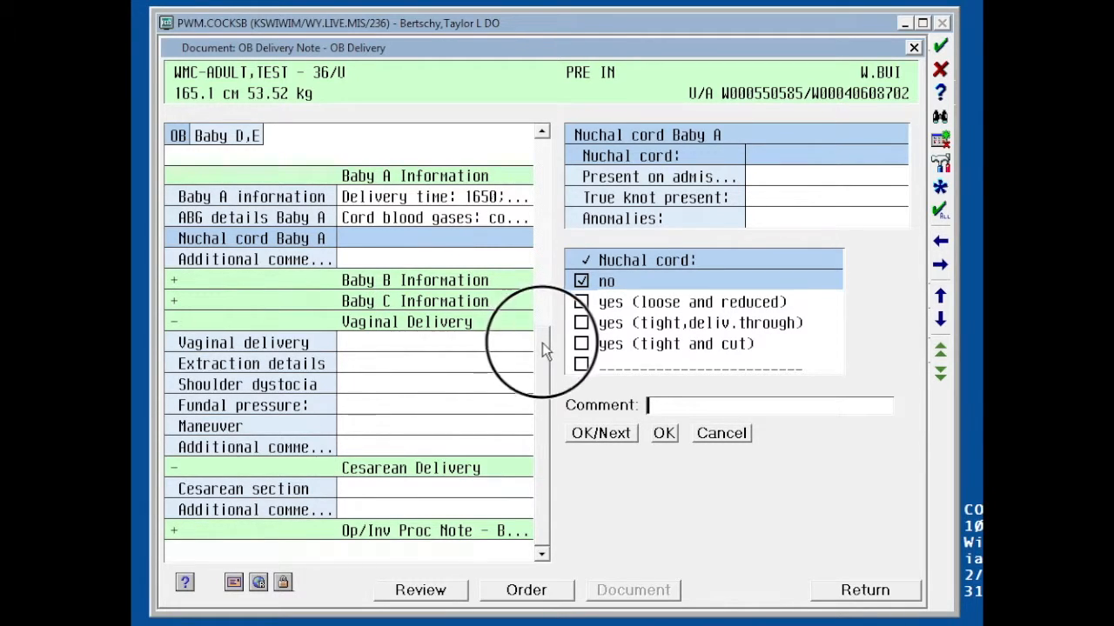
left_click(408, 348)
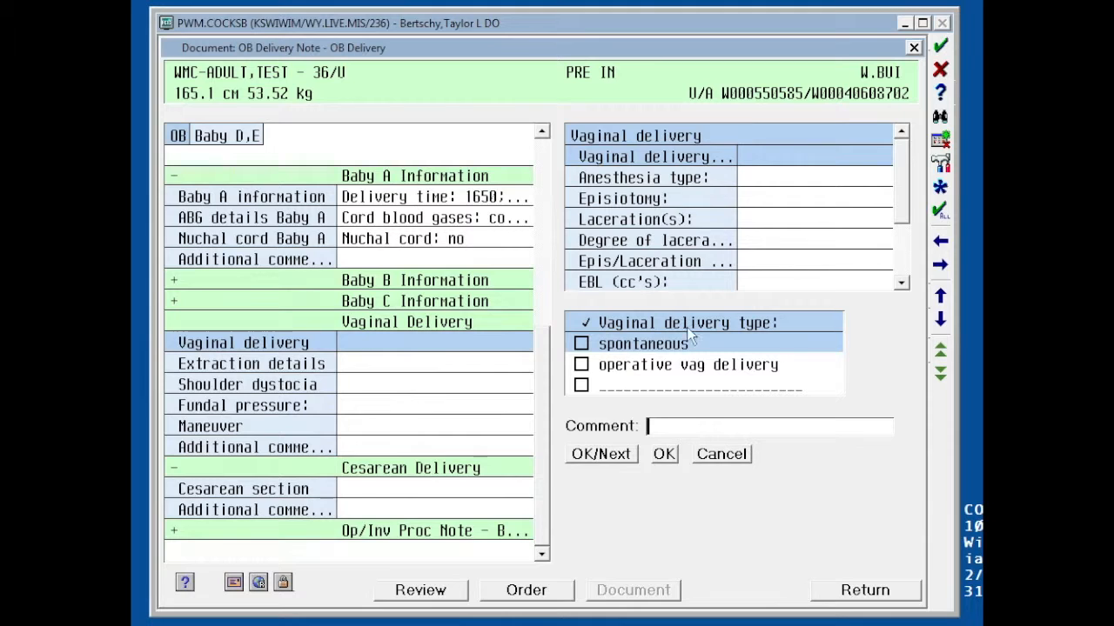
Record operative vaginal delivery, epidural anesthesia, and a midline 2nd-degree episiotomy
left_click(582, 365)
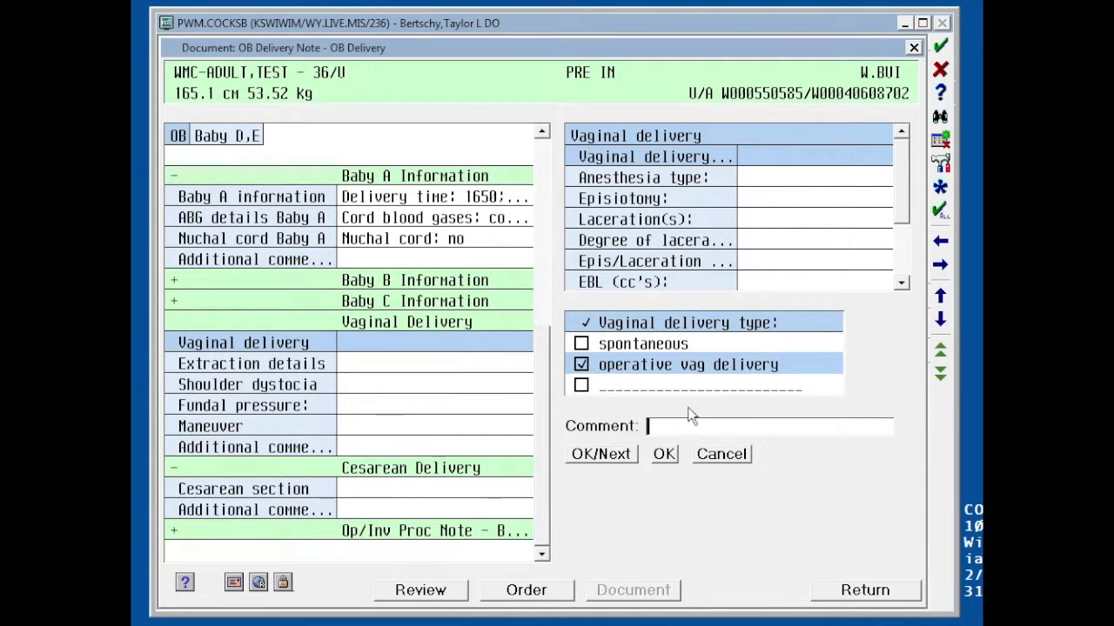
left_click(753, 179)
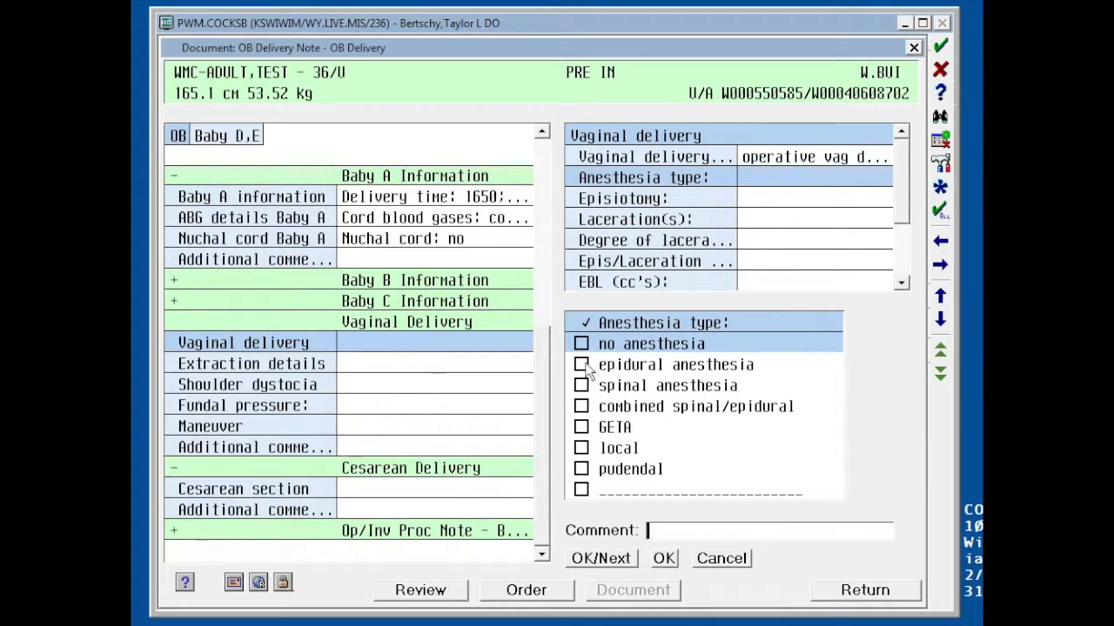
left_click(583, 365)
left_click(757, 198)
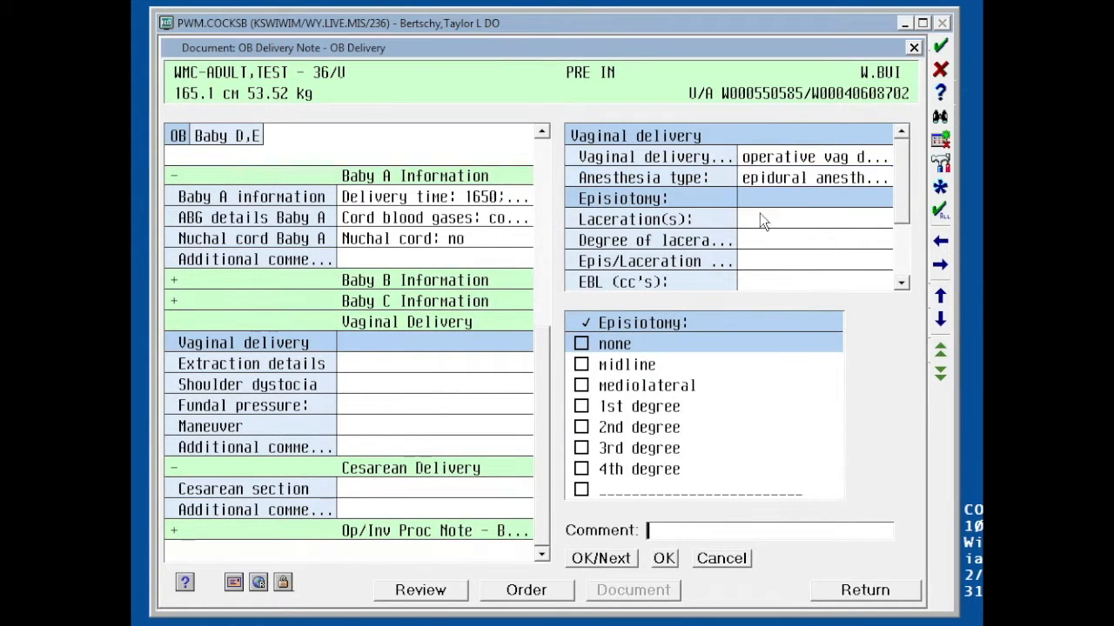
left_click(581, 365)
left_click(591, 430)
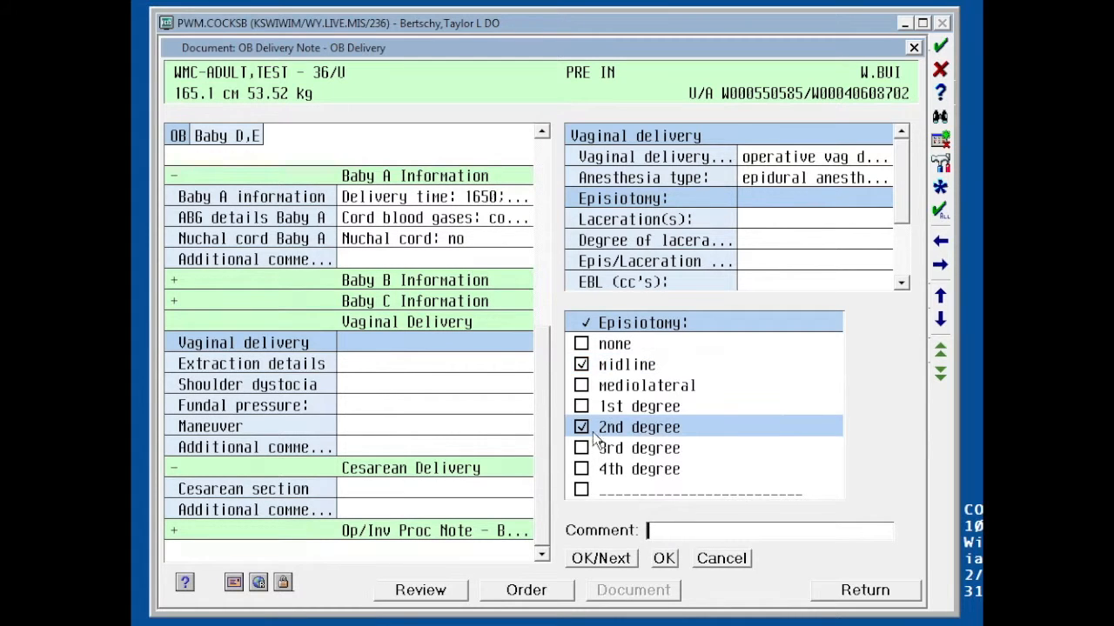
left_click(826, 226)
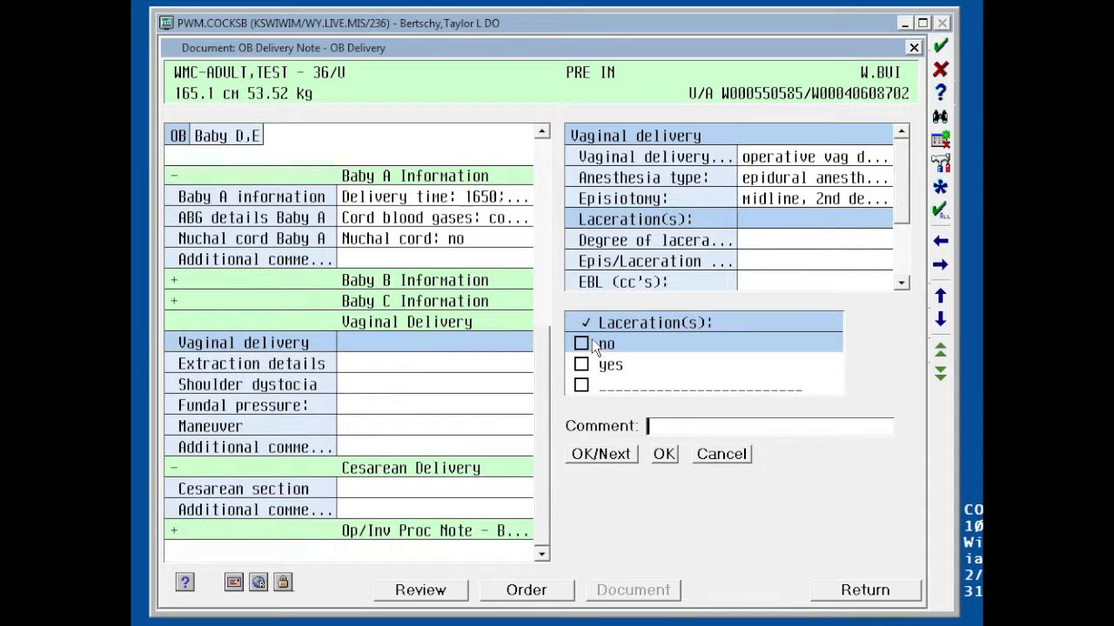
Record a laceration with comment RIGHT LABIAL and repair done, adding a free-text repair entry
left_click(581, 366)
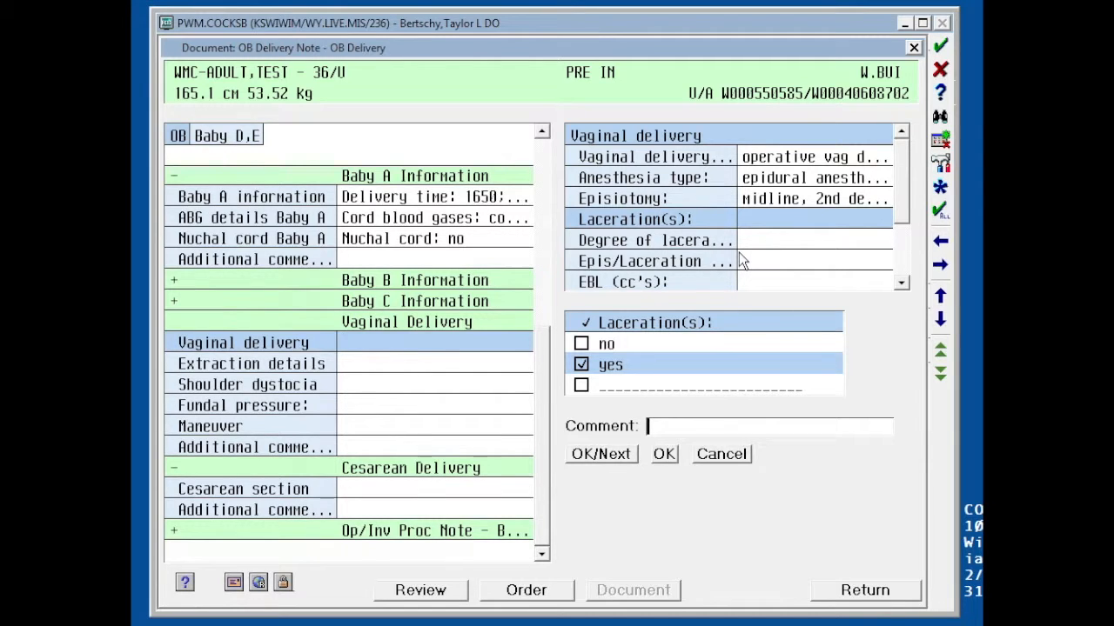
type("RIGHT LABIAL")
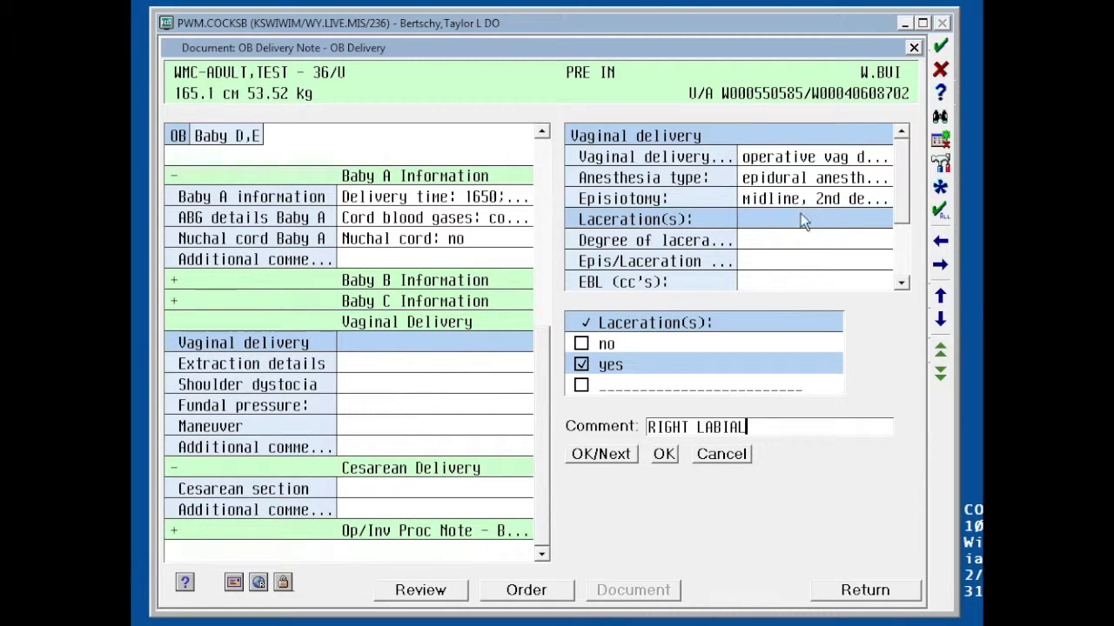
left_click(778, 237)
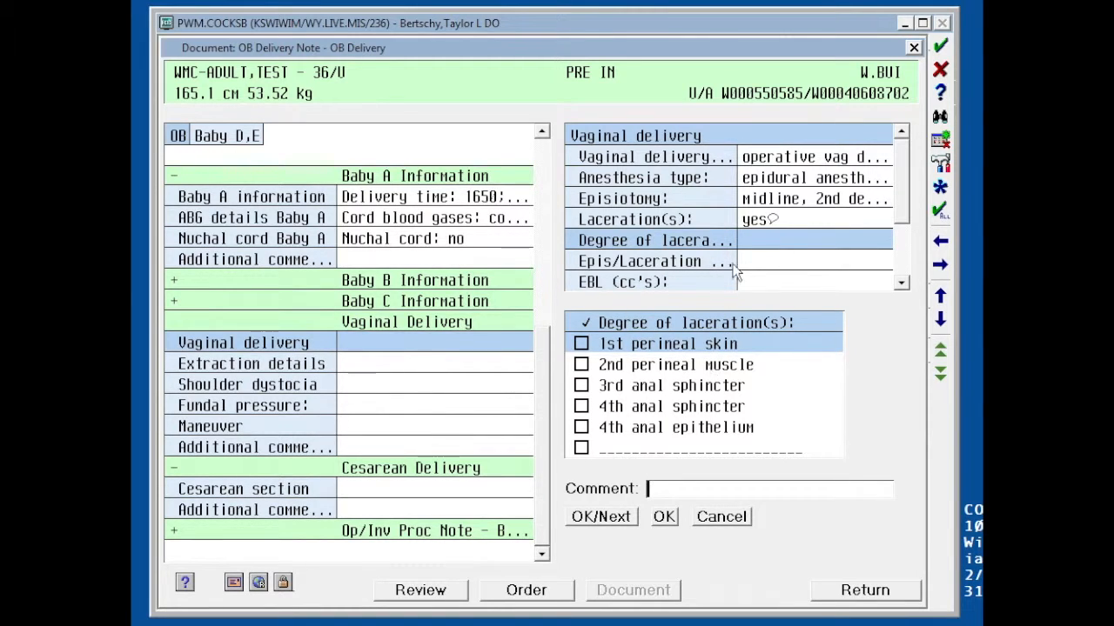
left_click(755, 263)
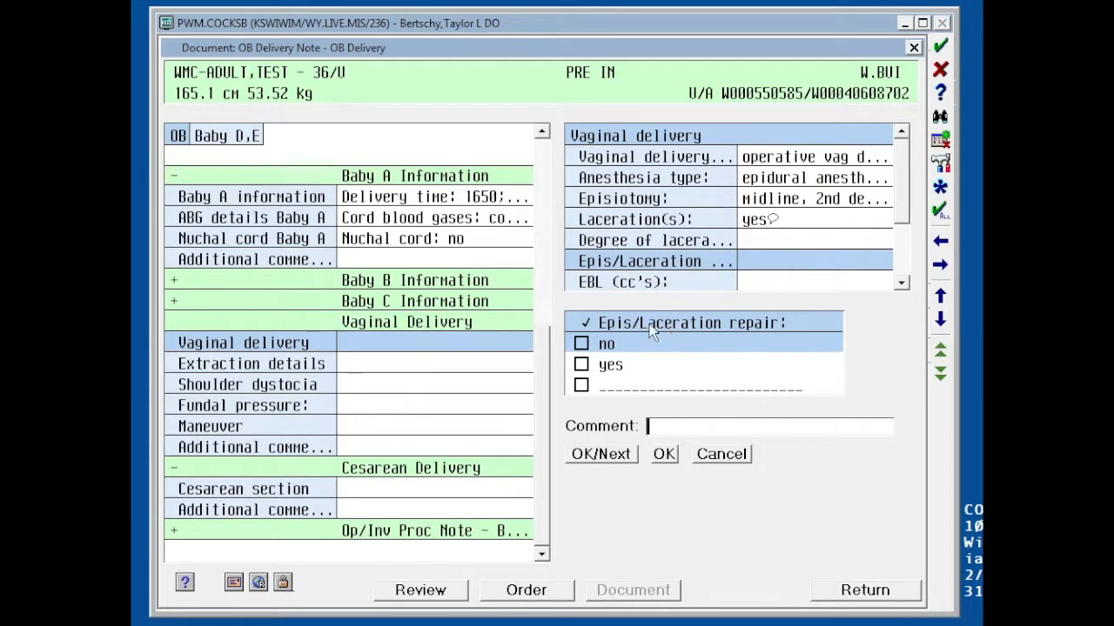
left_click(583, 366)
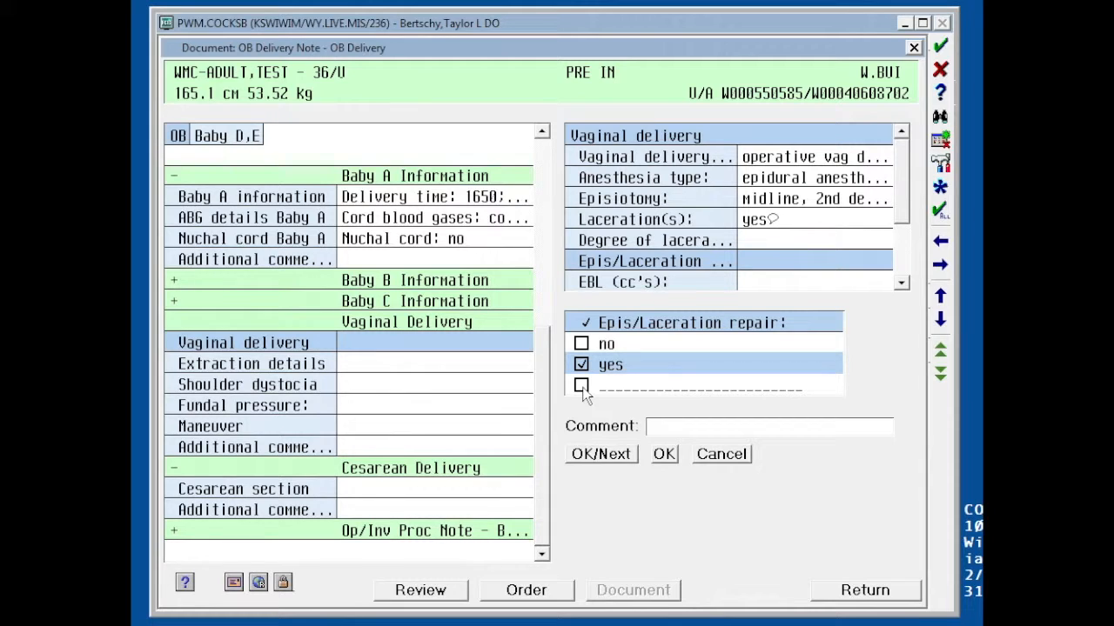
left_click(582, 388)
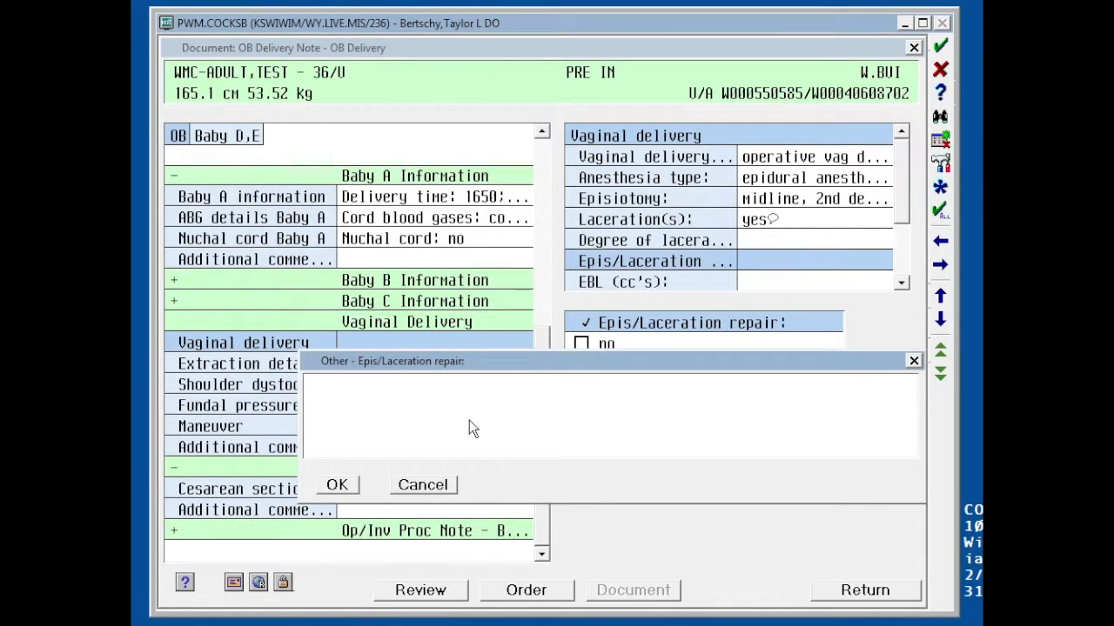
Save repair note lines '2-0 ViCRYL FOR EPIS' and '3-0 CHROMIC FOR LABIAL'
type("2-0 ViCRYL FOR")
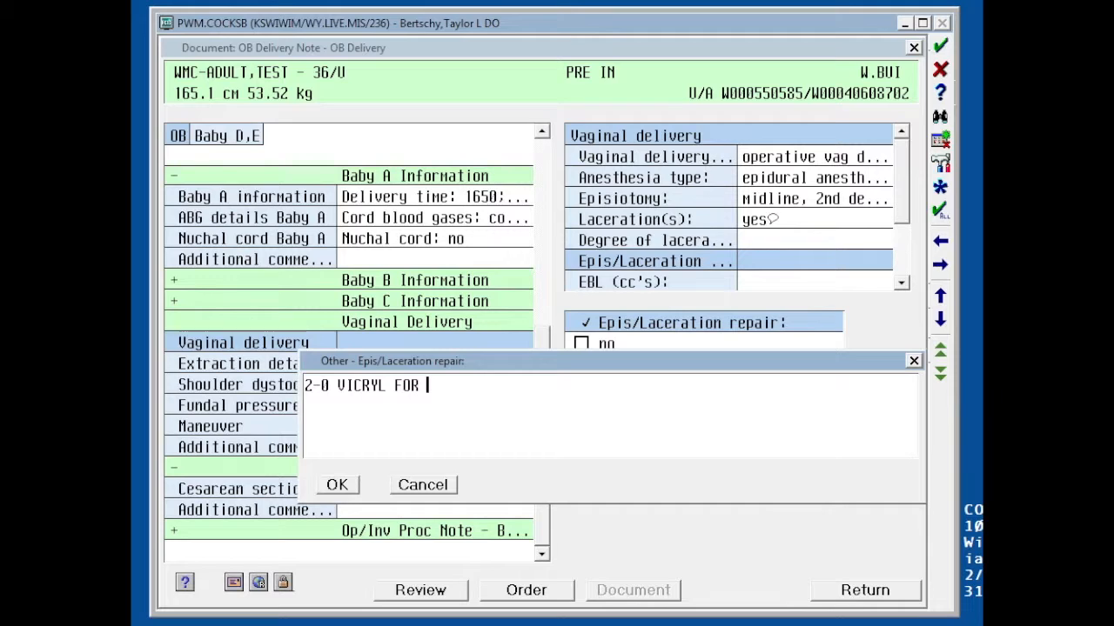
type(" EPIS")
key("Return")
type("3-0 CHROM")
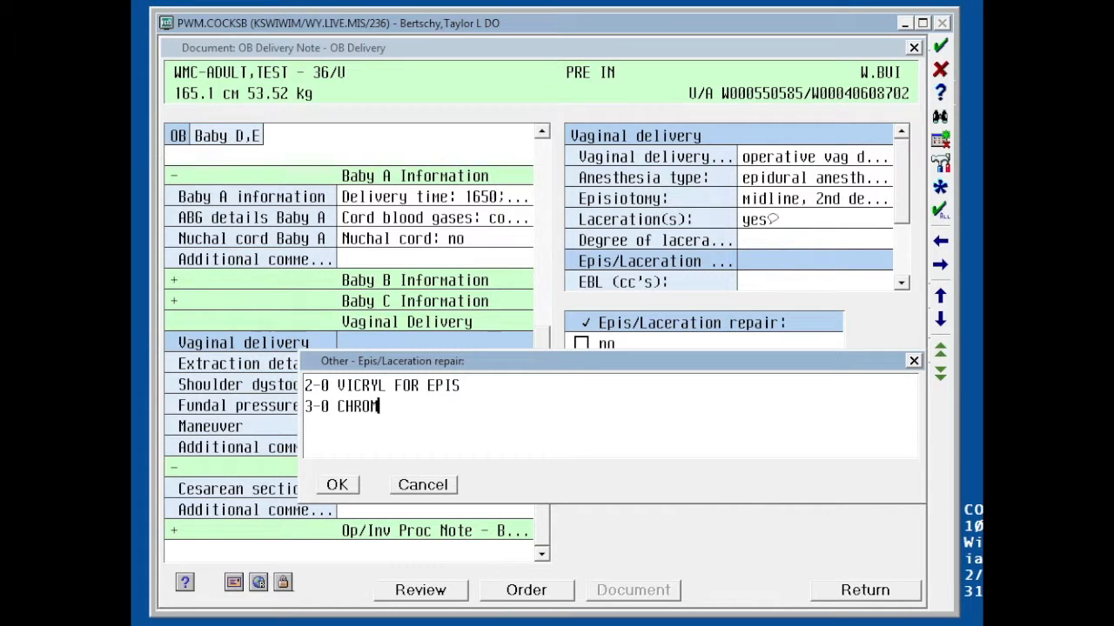
type("IC FOR LABIAL")
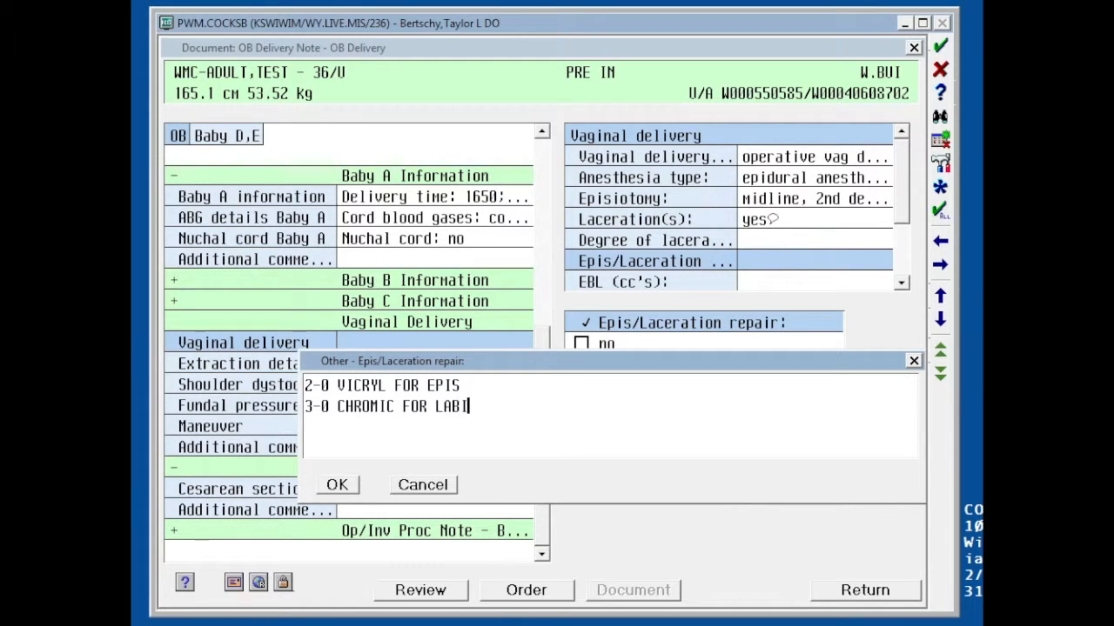
left_click(331, 486)
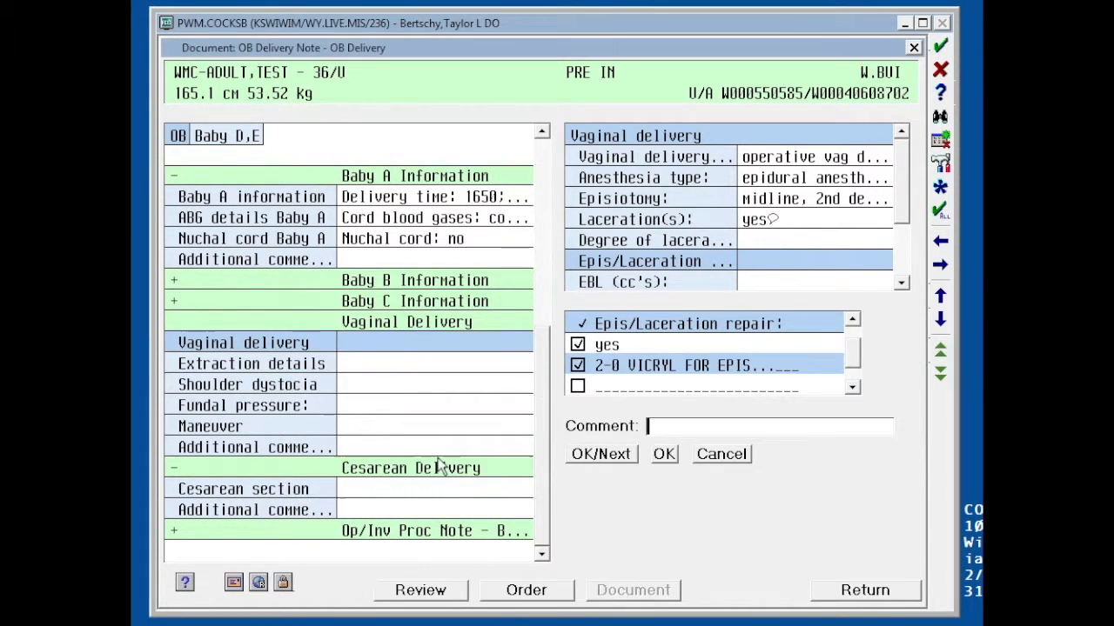
left_click(902, 282)
Set estimated blood loss to 40 and placenta delivery to spontaneous
left_click(757, 248)
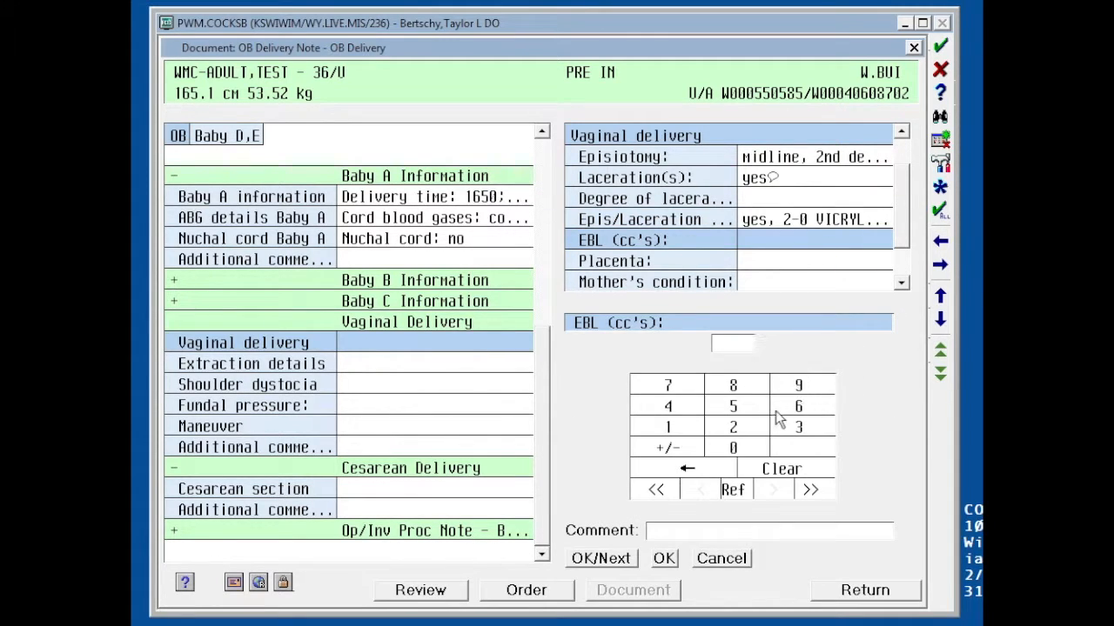
left_click(678, 414)
left_click(732, 447)
left_click(748, 261)
left_click(626, 345)
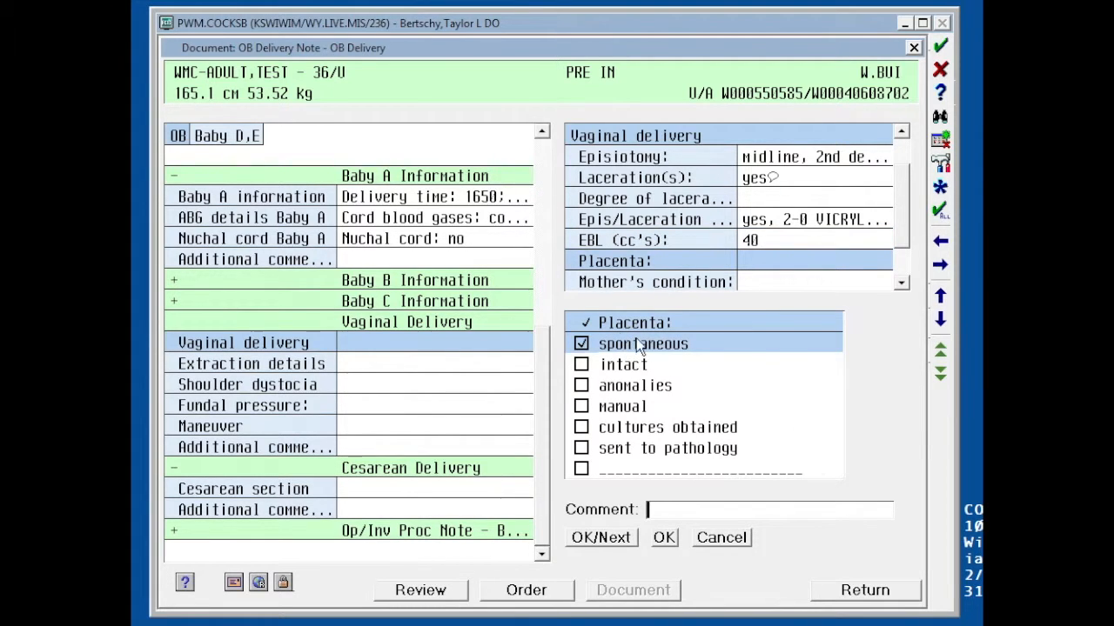
left_click(901, 247)
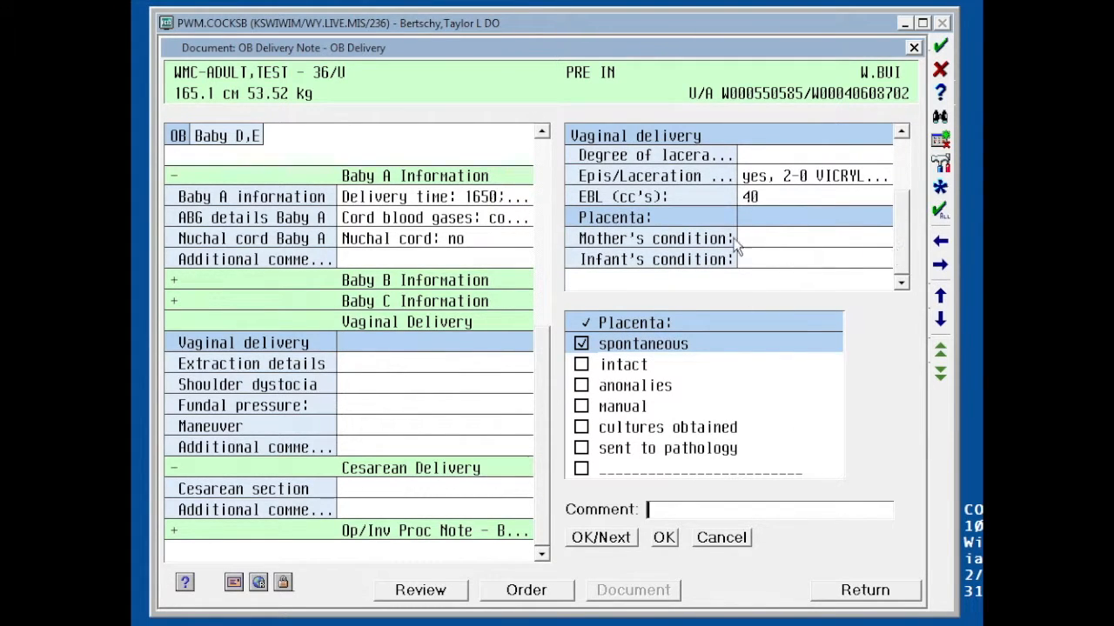
Record mother stable and infant stable in room as the conditions
left_click(791, 241)
left_click(581, 344)
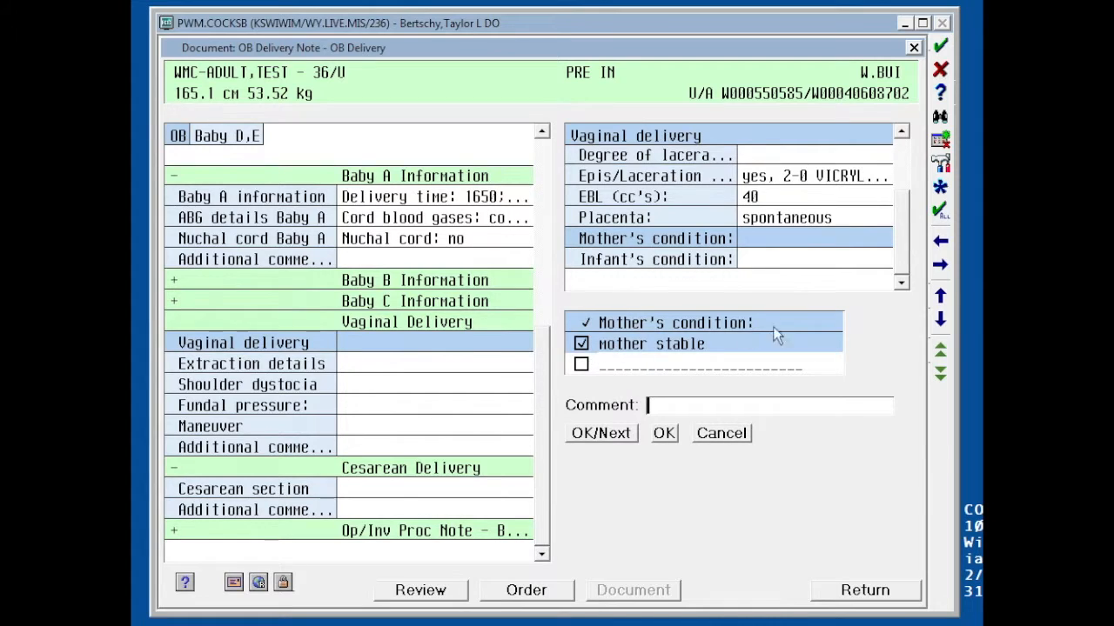
left_click(821, 259)
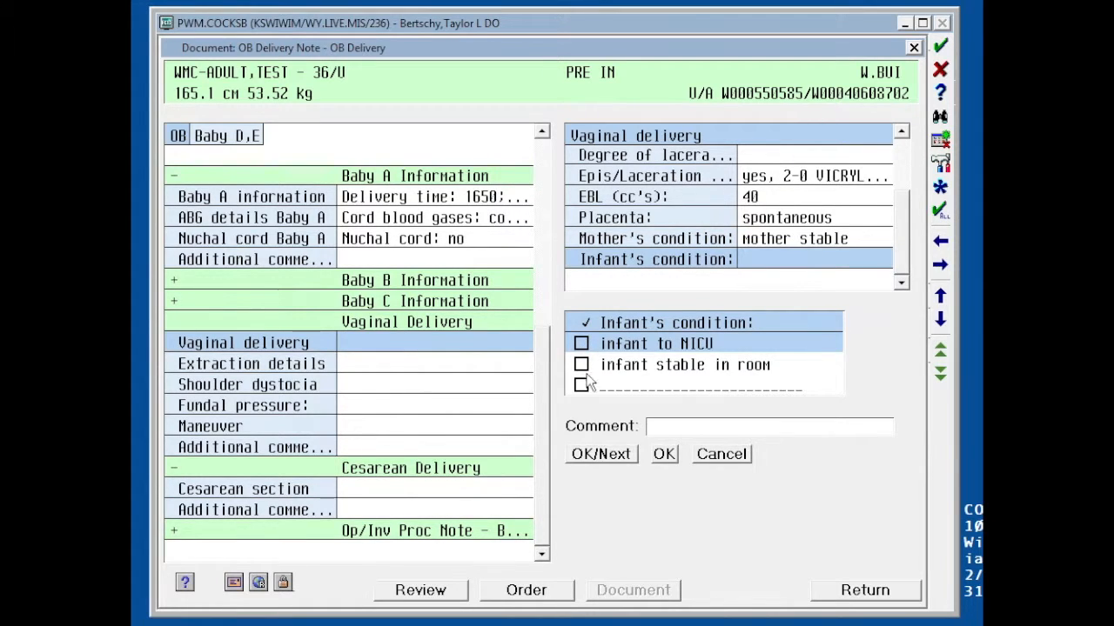
left_click(582, 366)
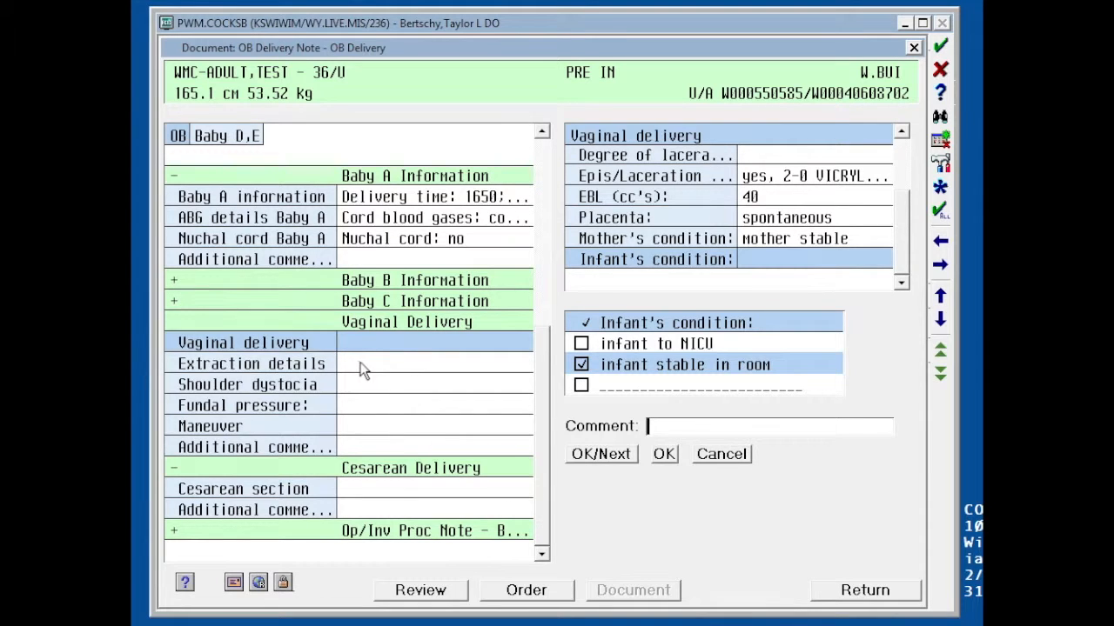
left_click(360, 366)
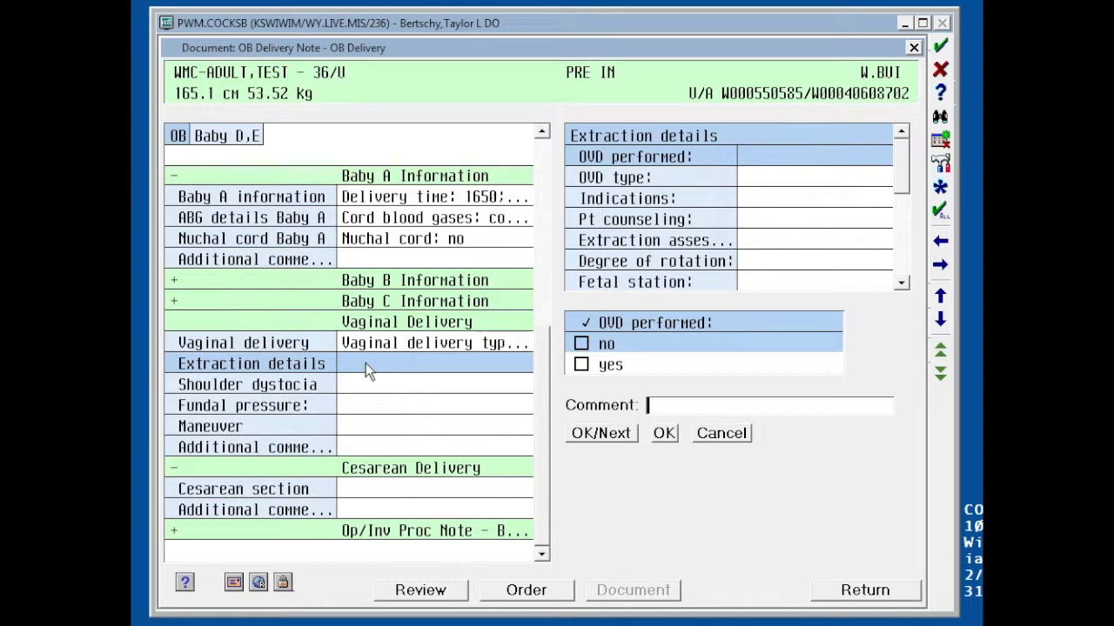
Record OVD performed with type CLOSED SIMPSON FORCEPS
left_click(581, 365)
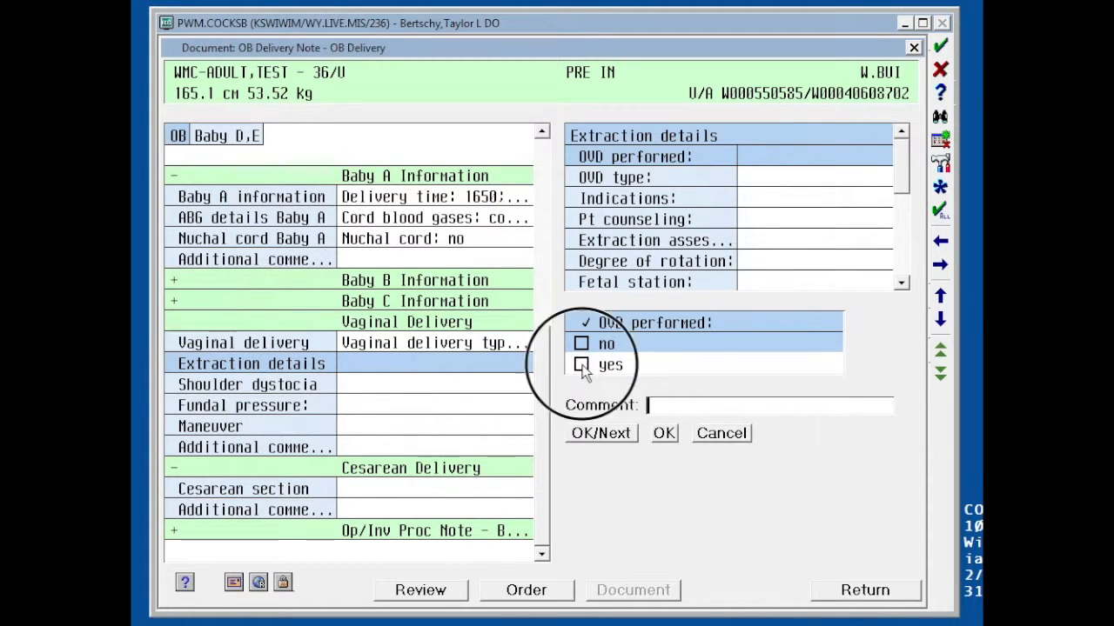
left_click(779, 180)
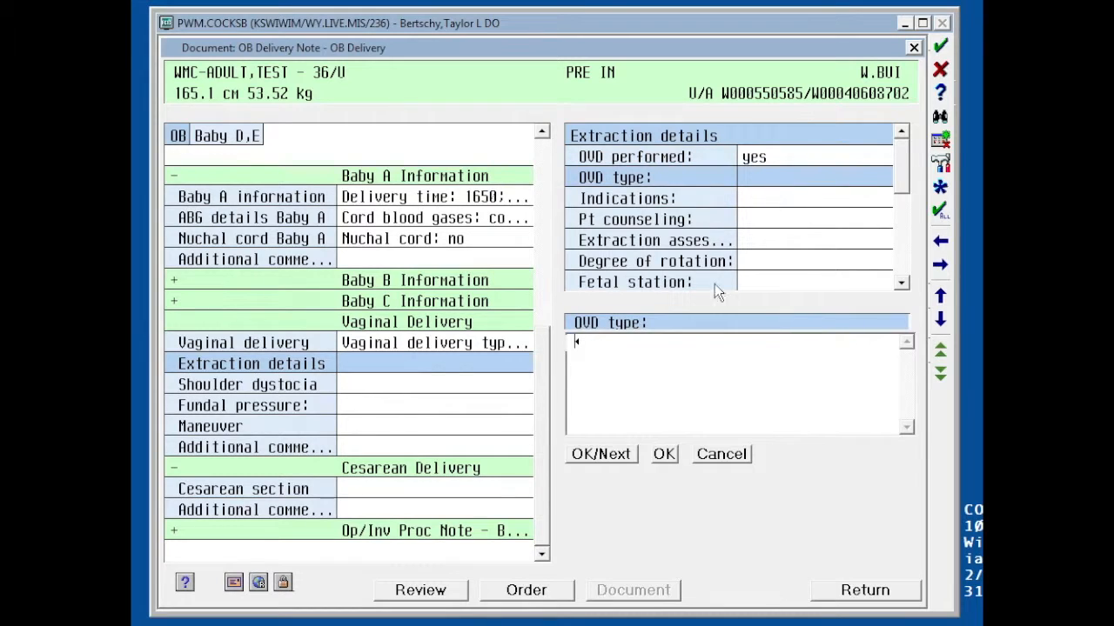
type("CLOSED SIMPSO")
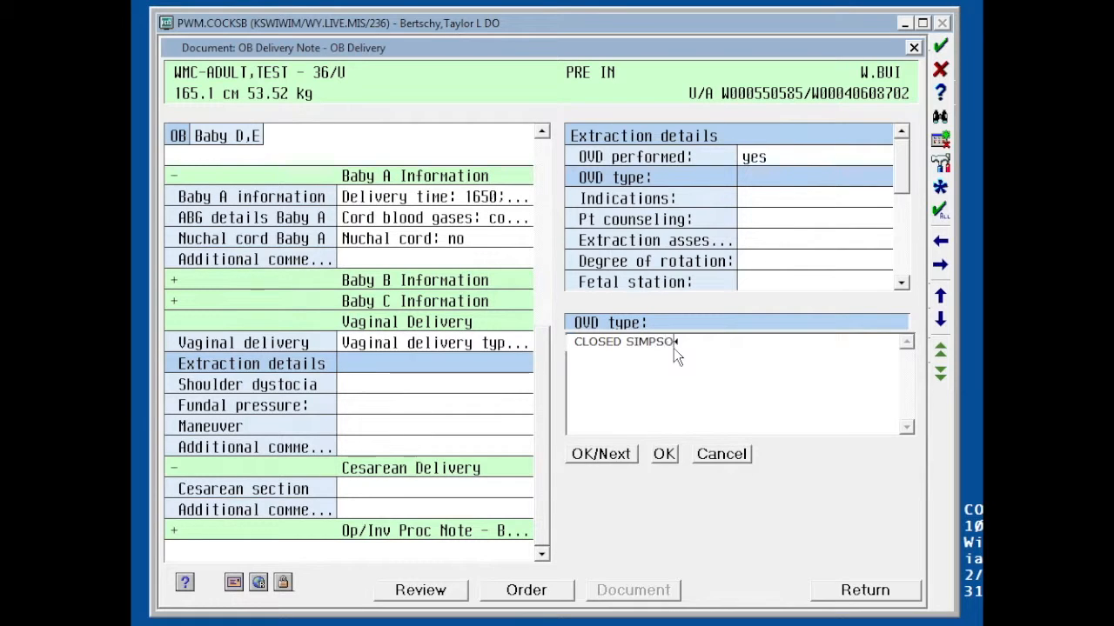
type("N FORCEPS")
left_click(757, 197)
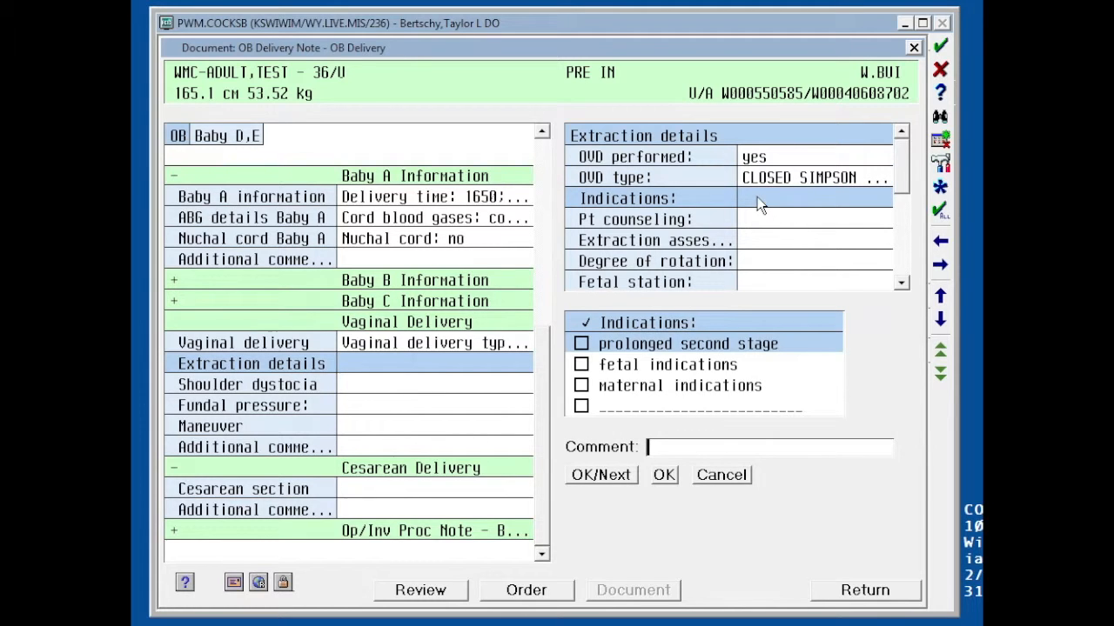
Check prolonged second stage, fetal, and maternal indications
left_click(581, 344)
left_click(581, 365)
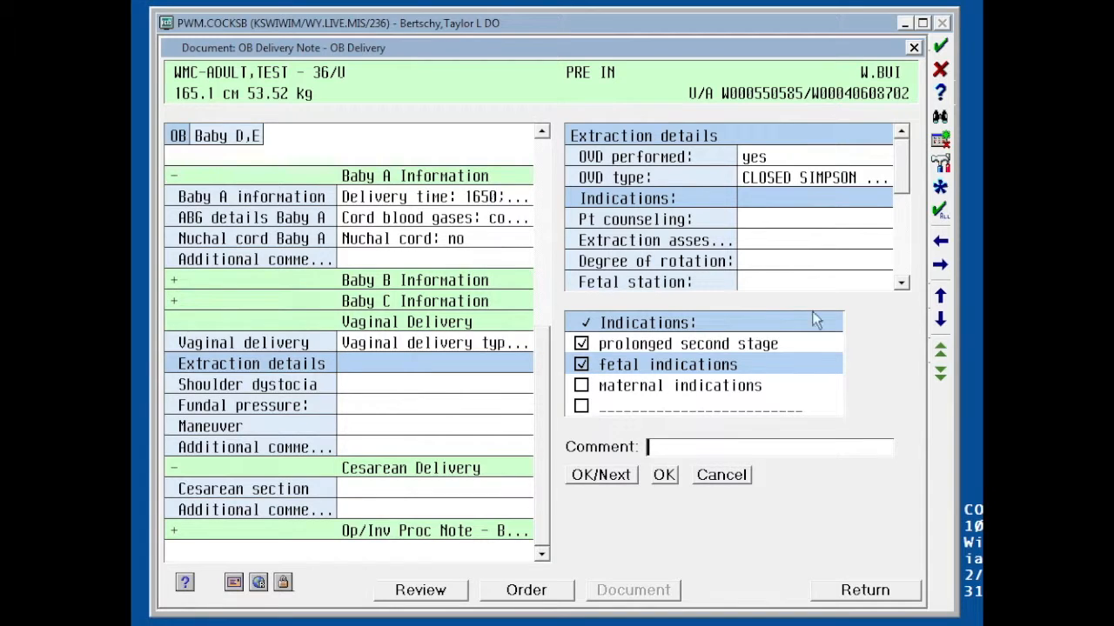
left_click(581, 387)
left_click(785, 220)
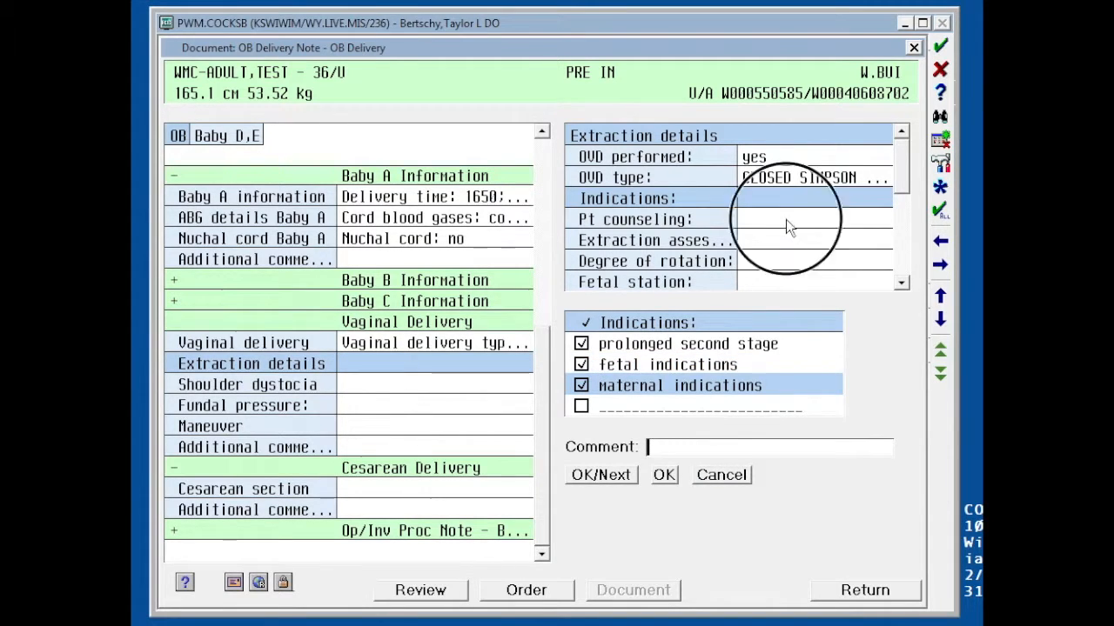
Check indications discussed, risks discussed, questions answered, and consent obtained
left_click(581, 344)
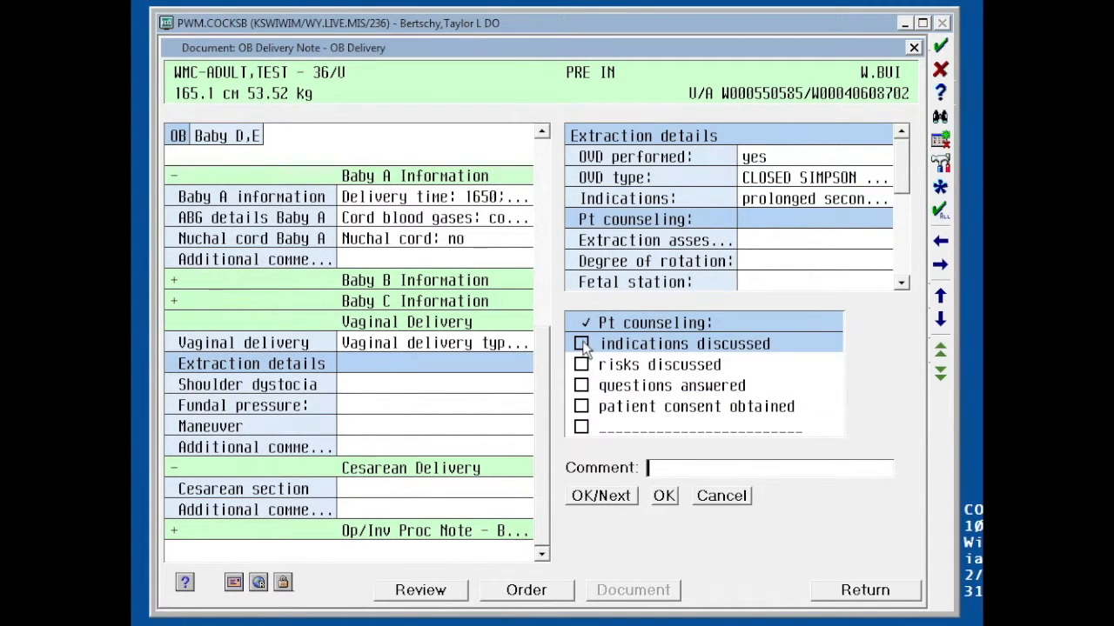
left_click(581, 366)
left_click(581, 386)
left_click(581, 407)
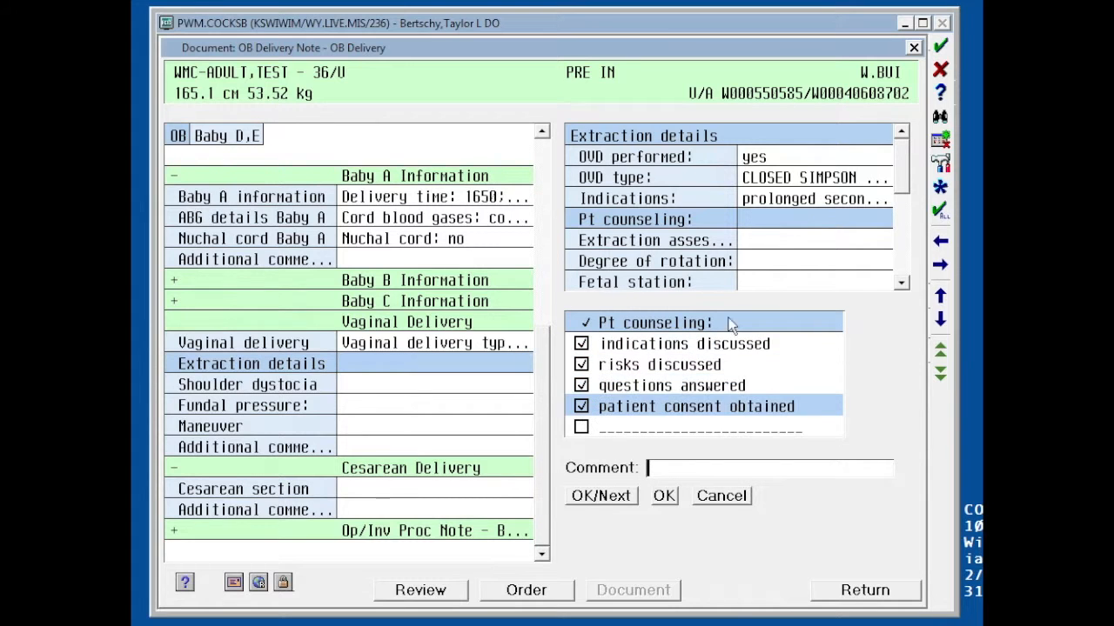
left_click_drag(902, 156, 902, 175)
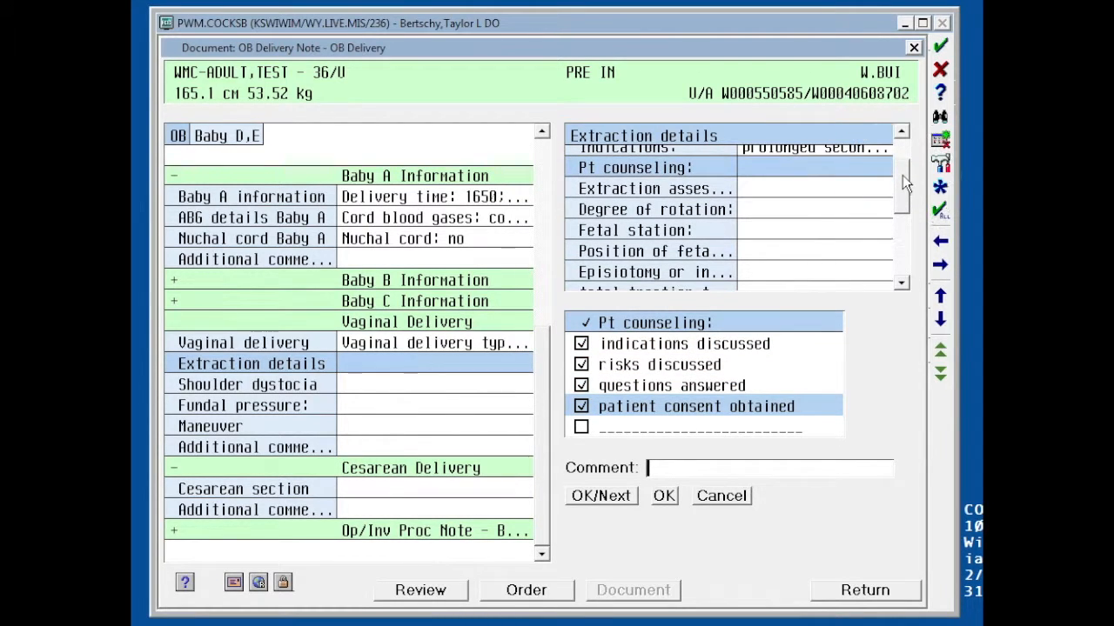
Check every extraction assessment item: cervix complete, nursery and anesthesia notified, size appropriate, bladder empty
left_click(774, 195)
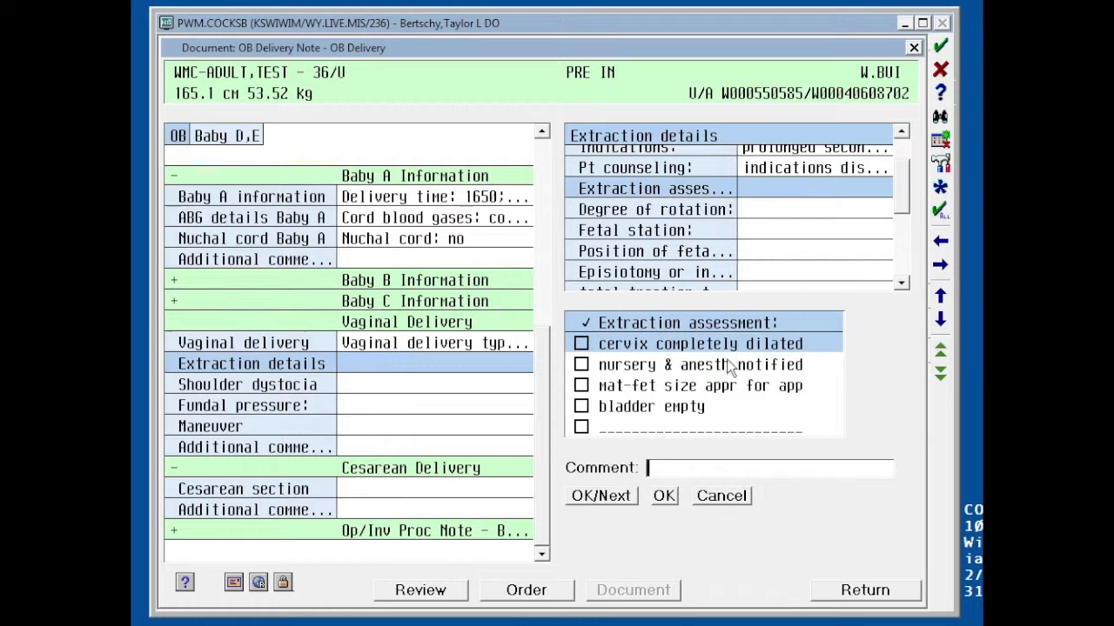
left_click(581, 348)
left_click(582, 366)
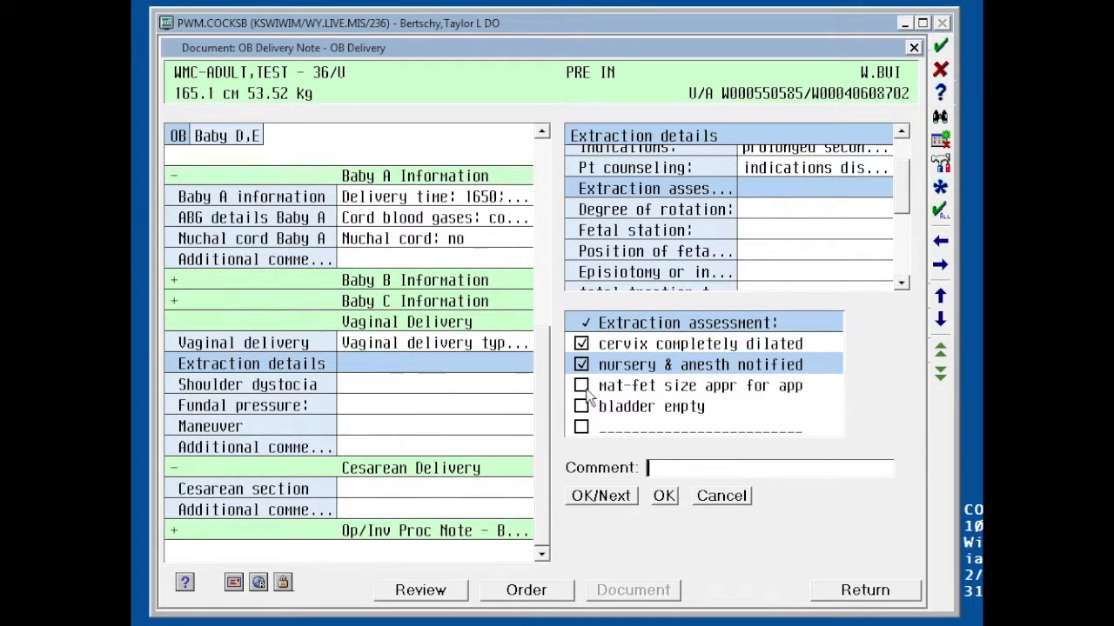
left_click(582, 387)
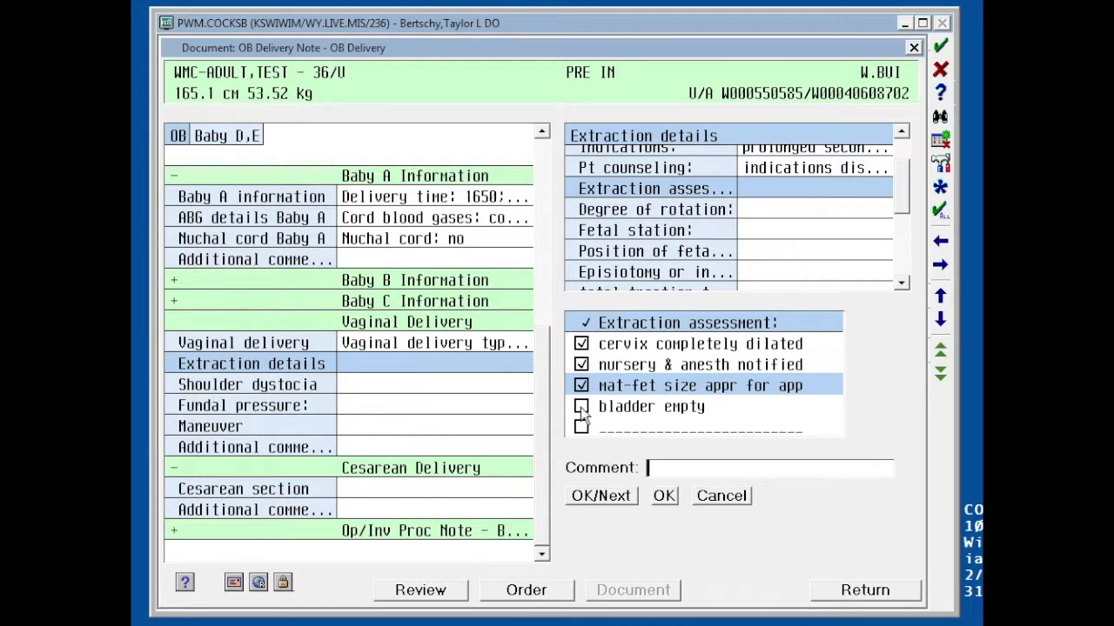
left_click(582, 408)
left_click(757, 209)
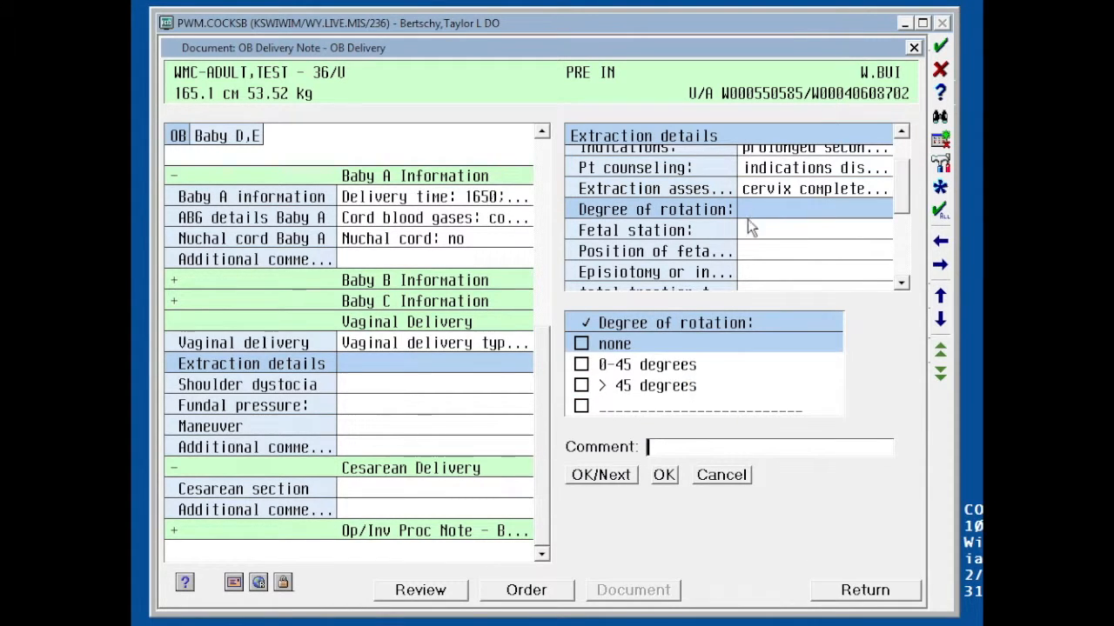
Set rotation to none, fetal station outlet (5+), head position OA, and incision well approximated
left_click(581, 344)
left_click(882, 233)
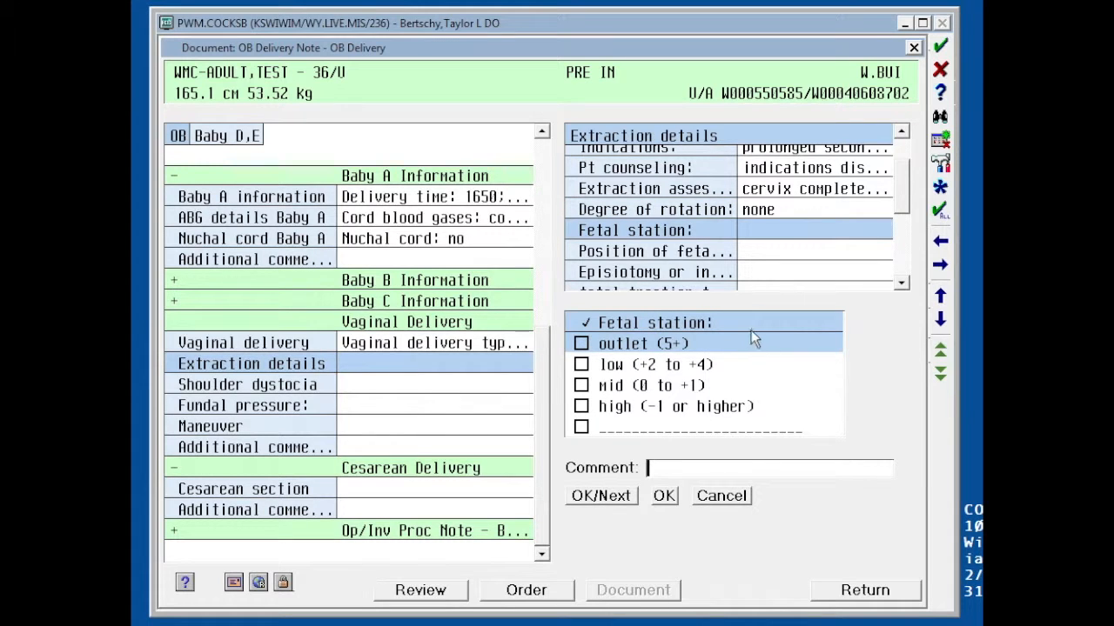
left_click(580, 344)
left_click(772, 252)
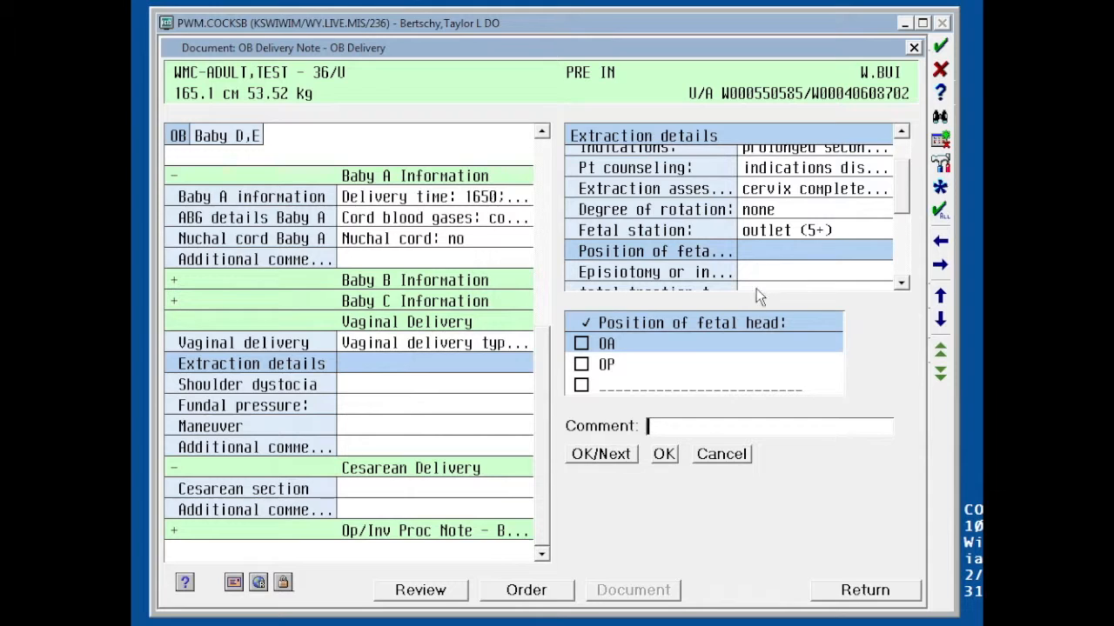
left_click(580, 345)
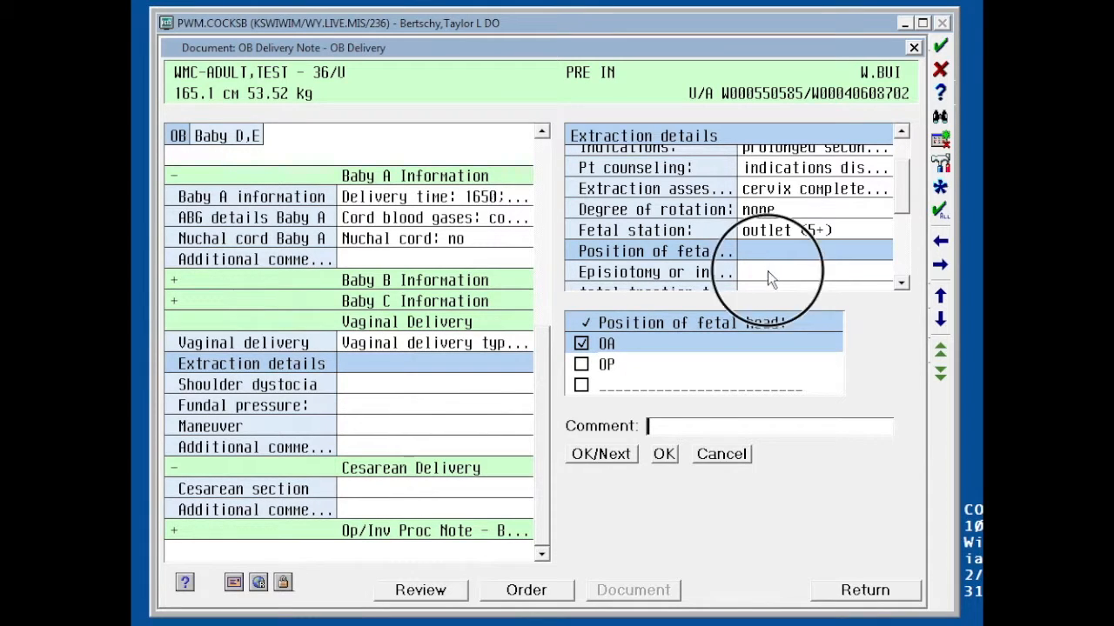
left_click(768, 271)
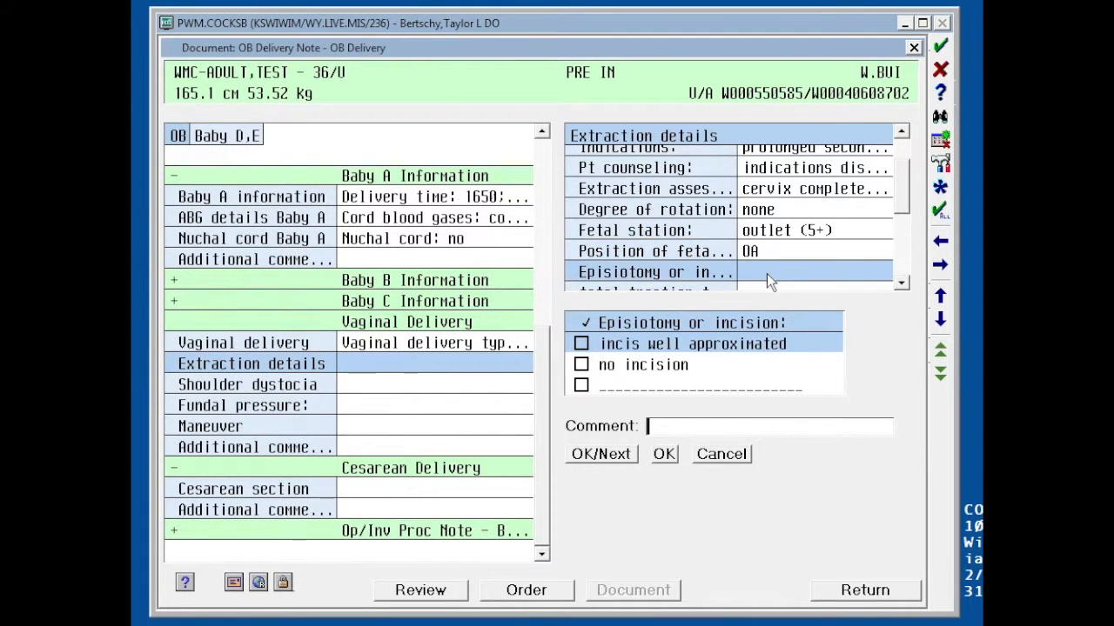
left_click(580, 344)
left_click(905, 228)
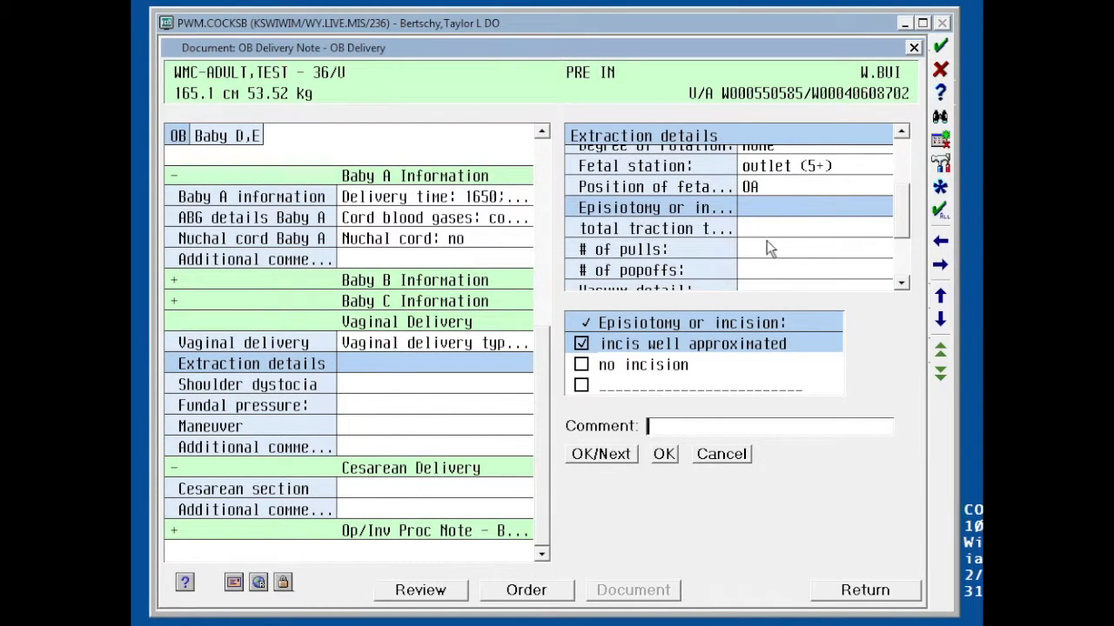
left_click(768, 226)
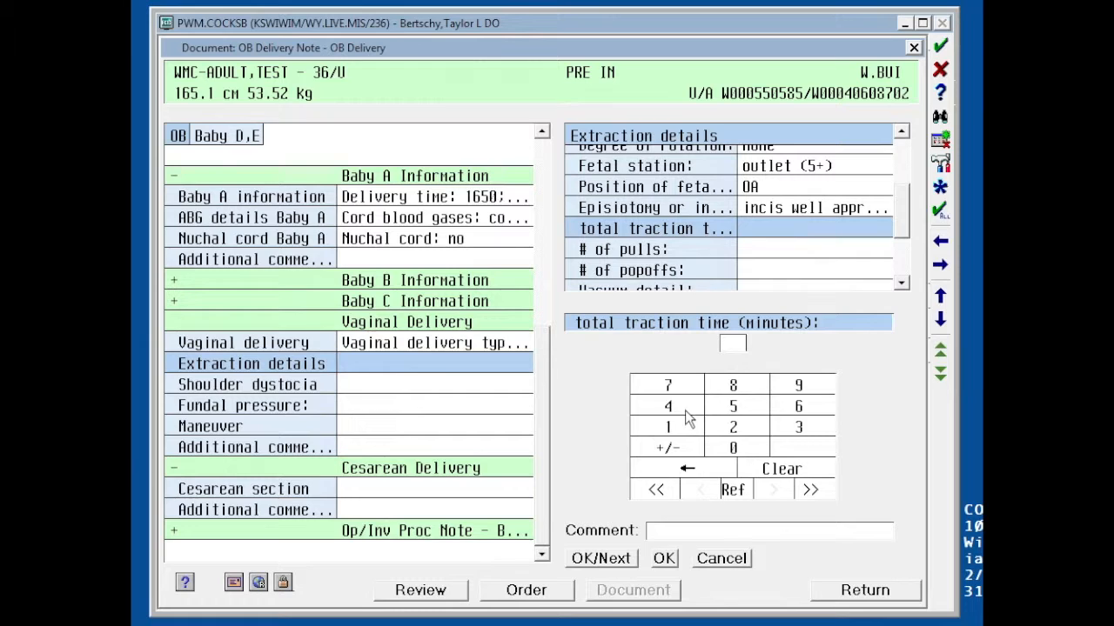
Record total traction time 4 and the pulls comment '3 PULLS WITH 2 CONTRACTIONS'
left_click(759, 252)
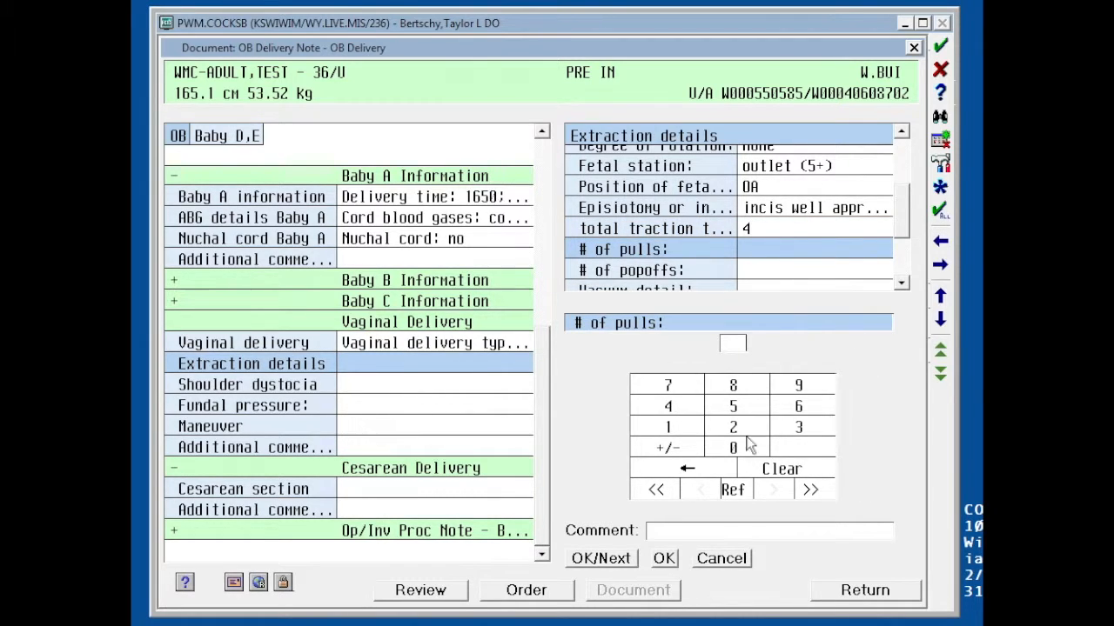
left_click(684, 531)
type("3 PULLS WITH 2 CONTRACTIONS")
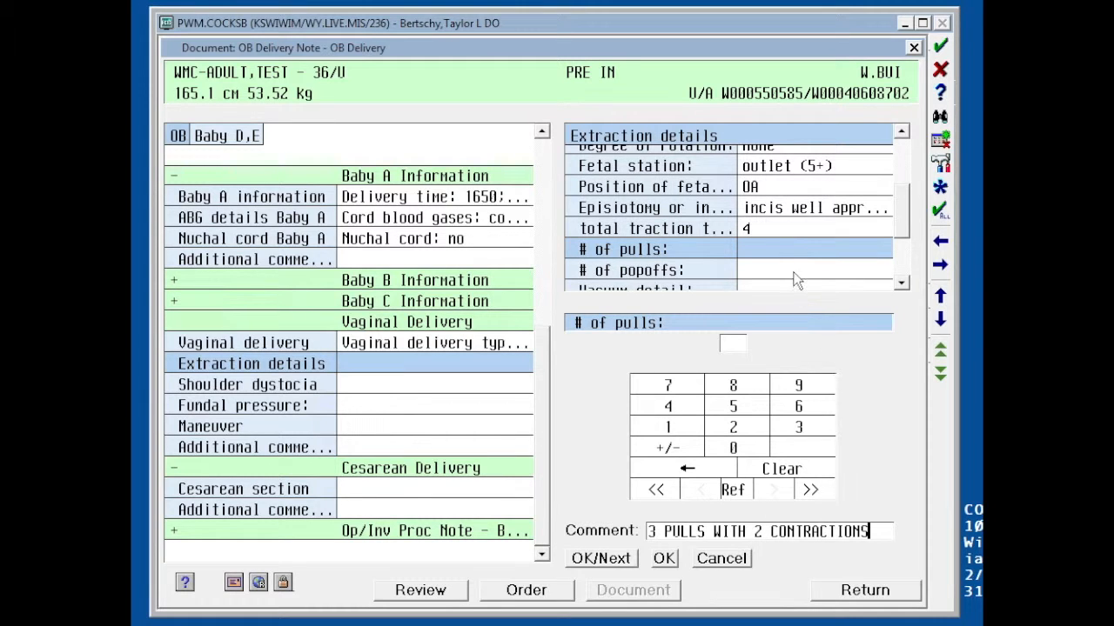
left_click(902, 235)
left_click(827, 252)
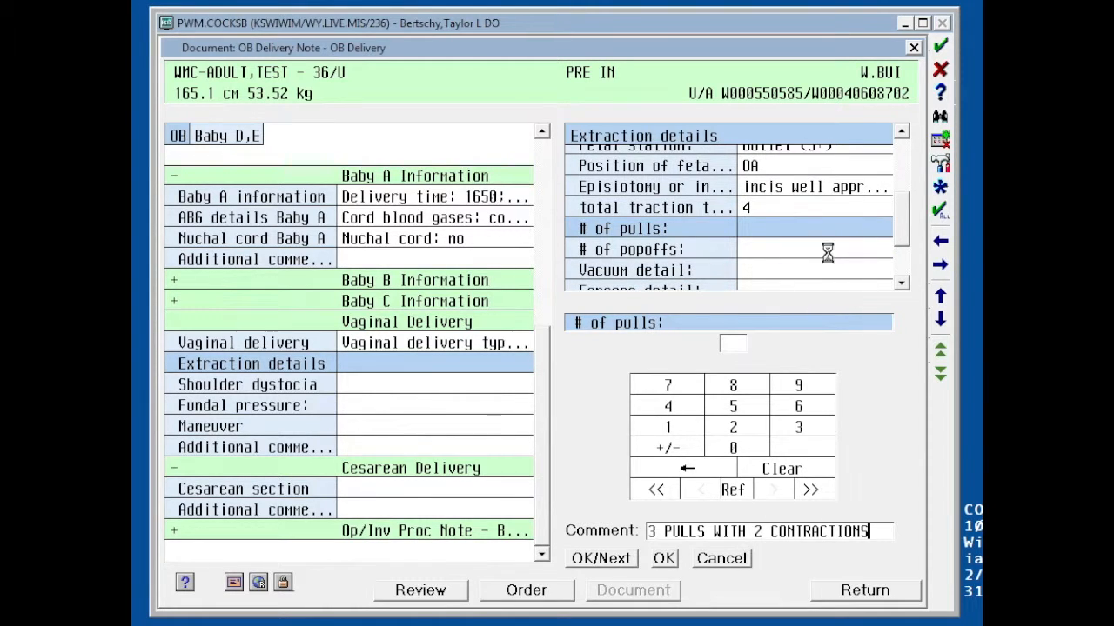
left_click(902, 284)
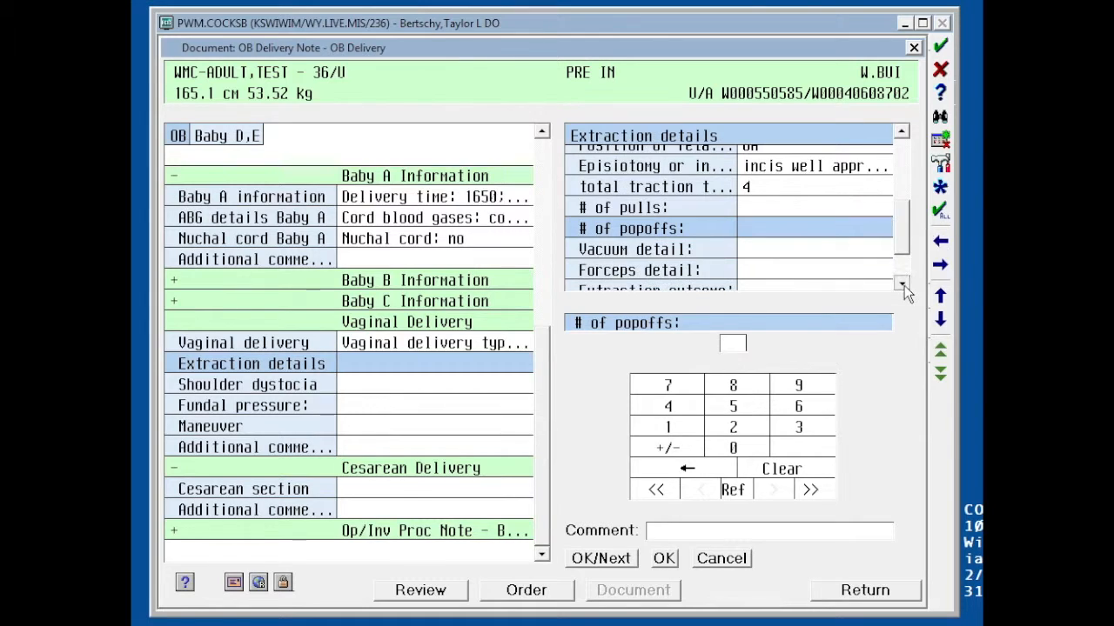
left_click(755, 268)
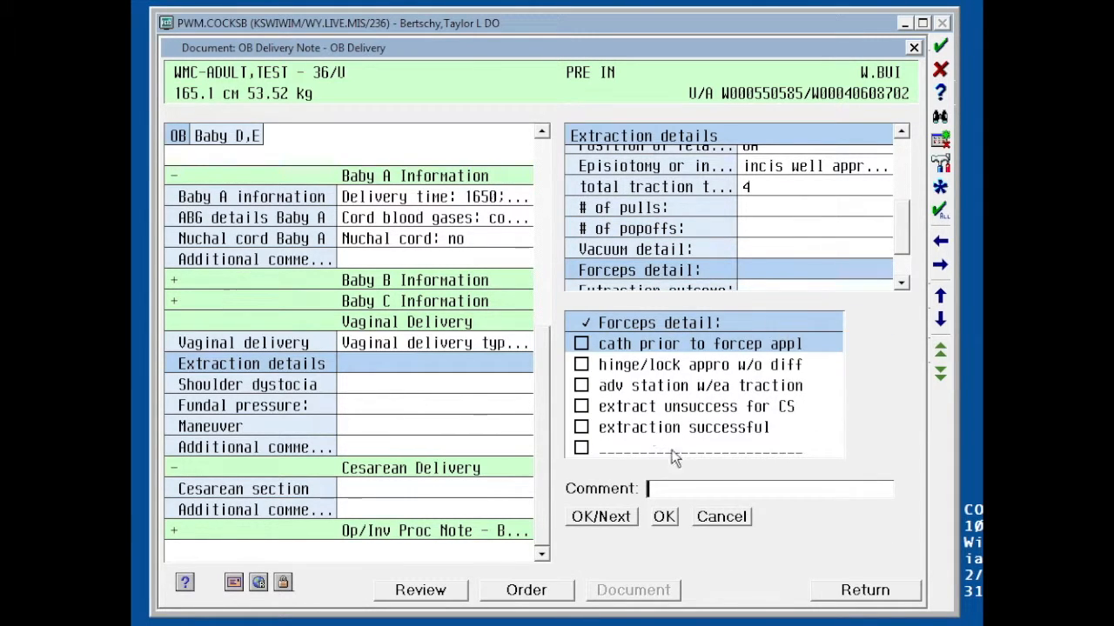
Check forceps details: cath prior, hinge/lock approximated, advancing station, extraction successful, and unsuccessful-for-CS
left_click(581, 344)
left_click(581, 366)
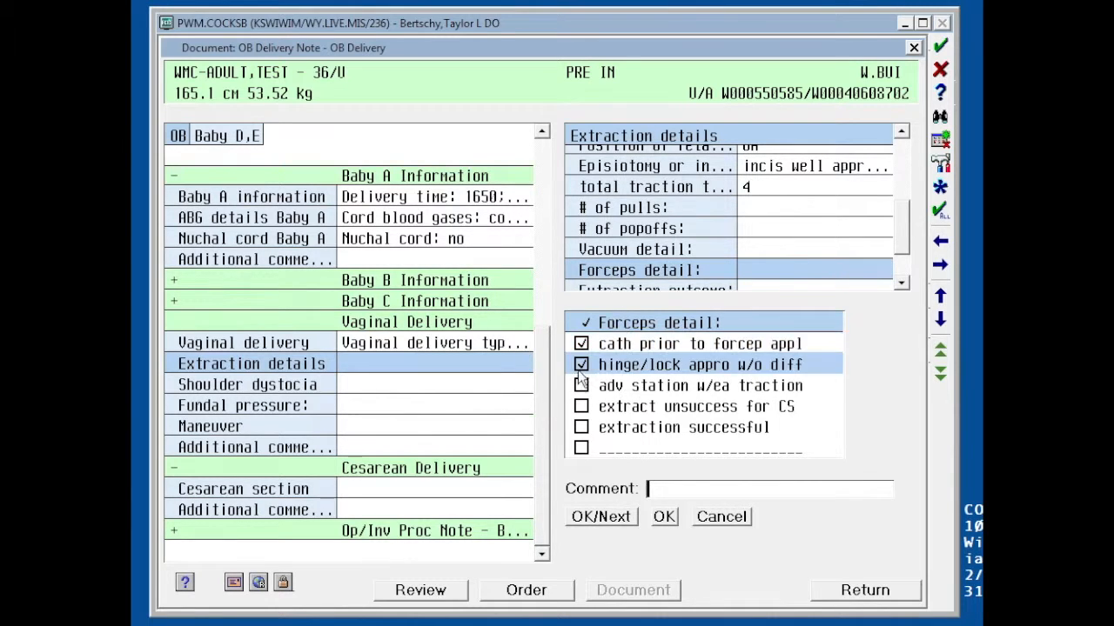
left_click(581, 386)
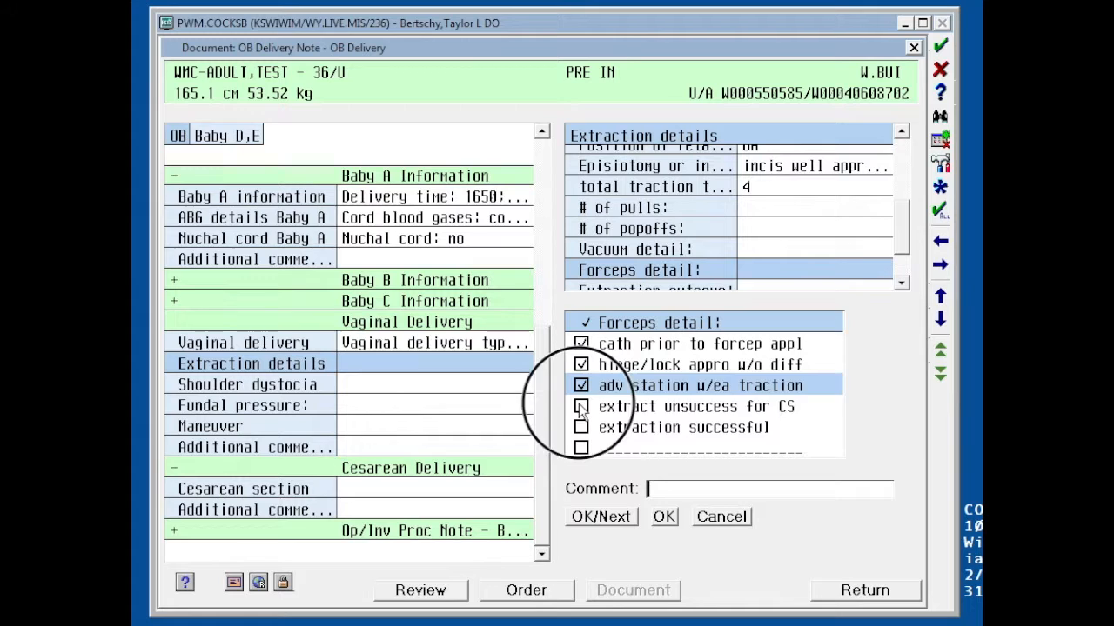
left_click(582, 406)
left_click(581, 427)
left_click(901, 271)
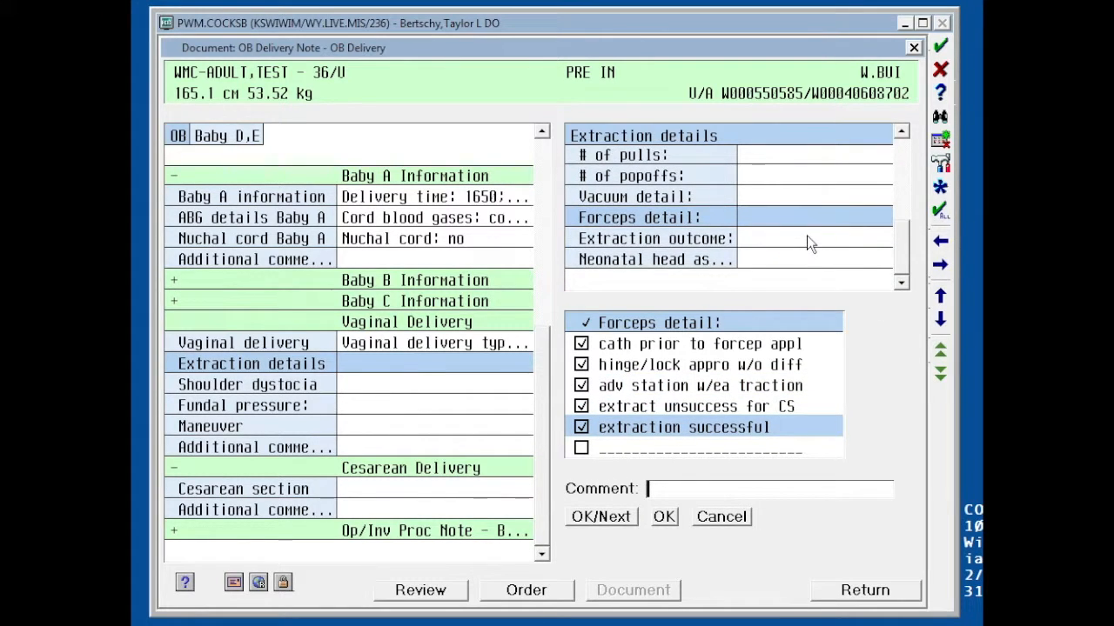
left_click(805, 240)
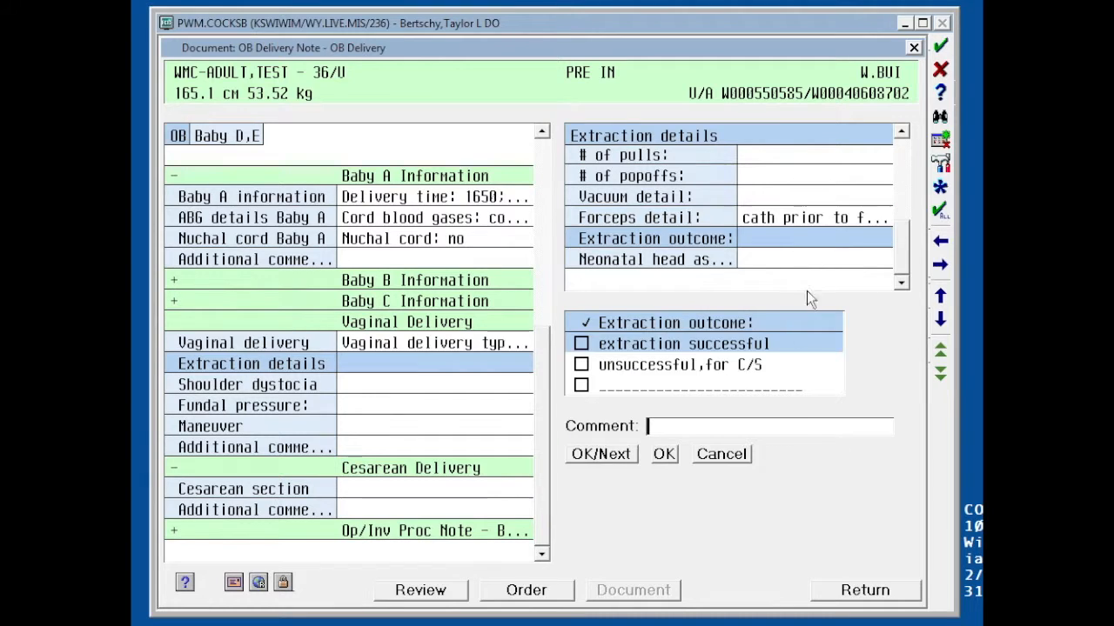
Set the extraction outcome to successful and mark caput for the neonatal head
left_click(580, 344)
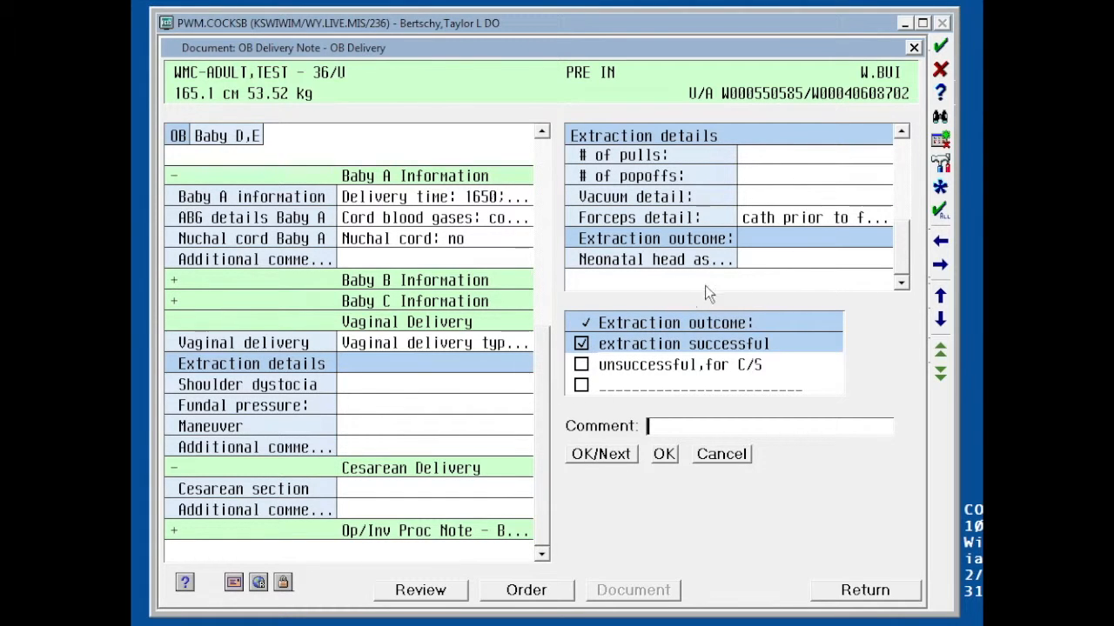
left_click(800, 259)
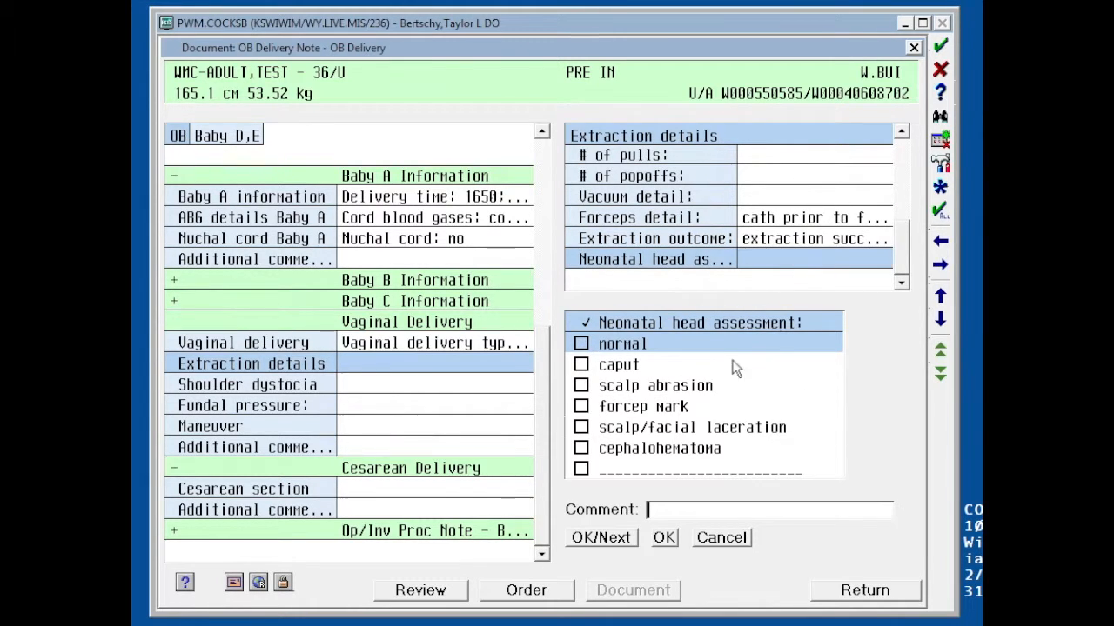
left_click(582, 367)
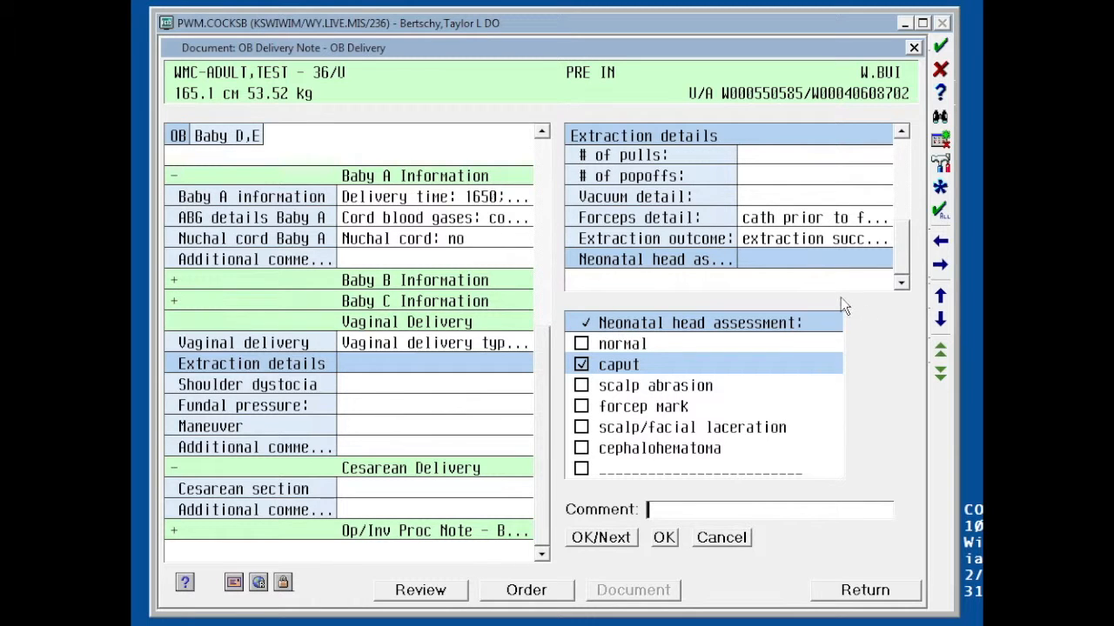
Record shoulder dystocia as present with gentle downward traction and assisted maternal expulsive forces
left_click(507, 389)
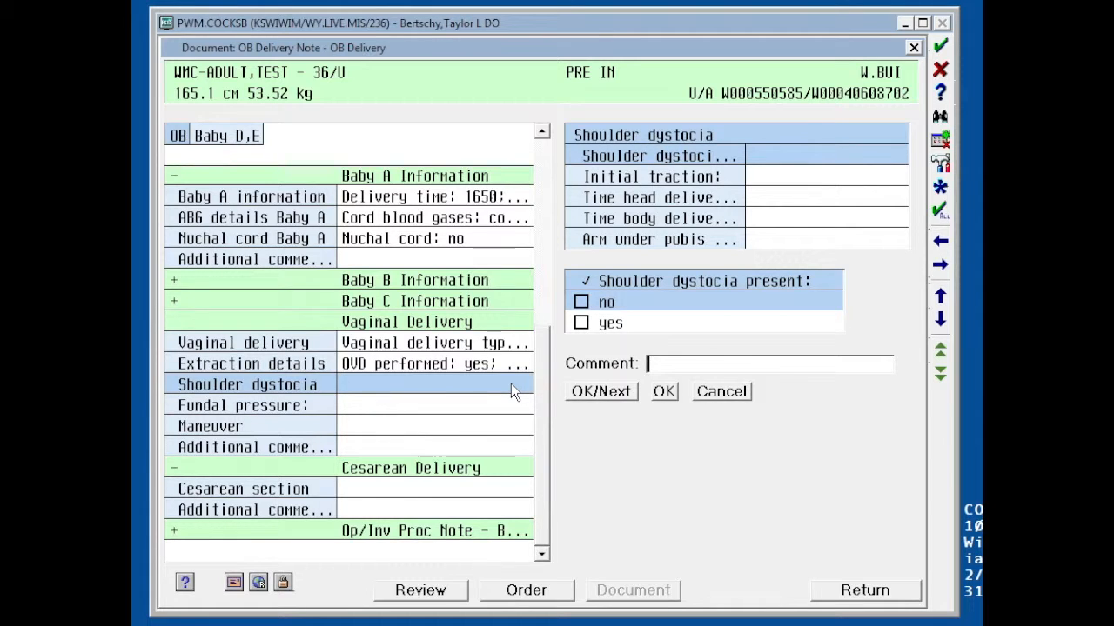
left_click(581, 324)
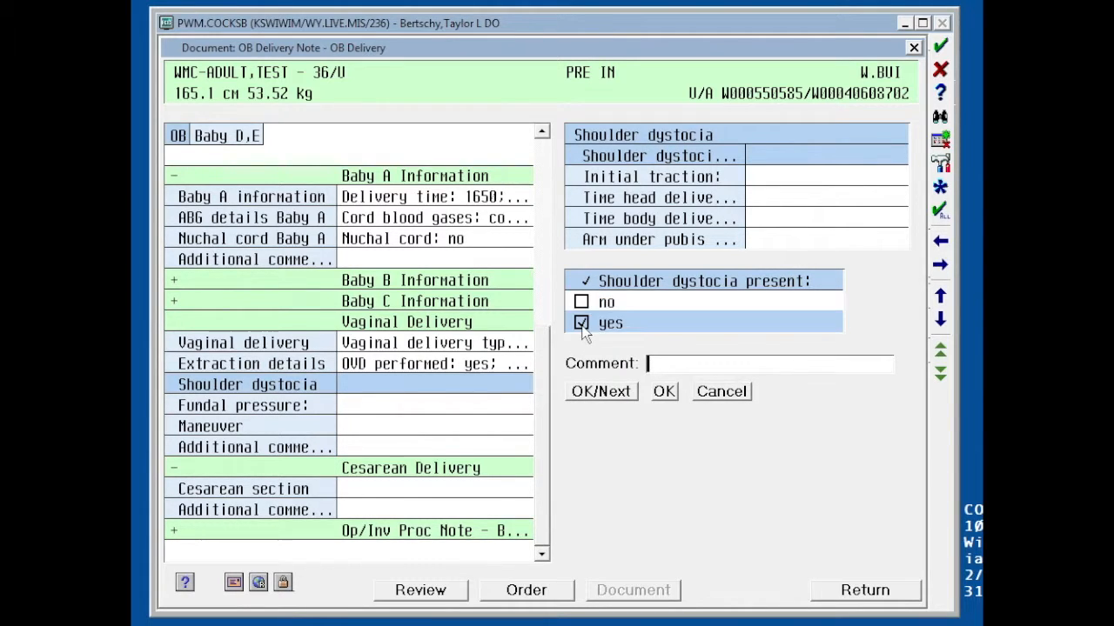
left_click(778, 177)
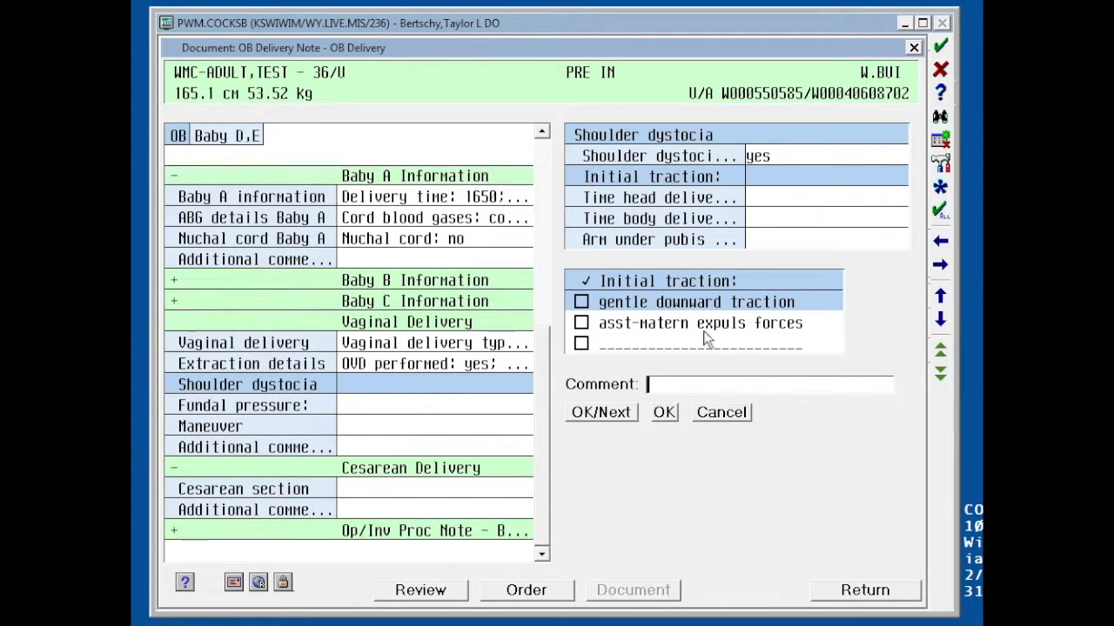
left_click(581, 302)
left_click(581, 323)
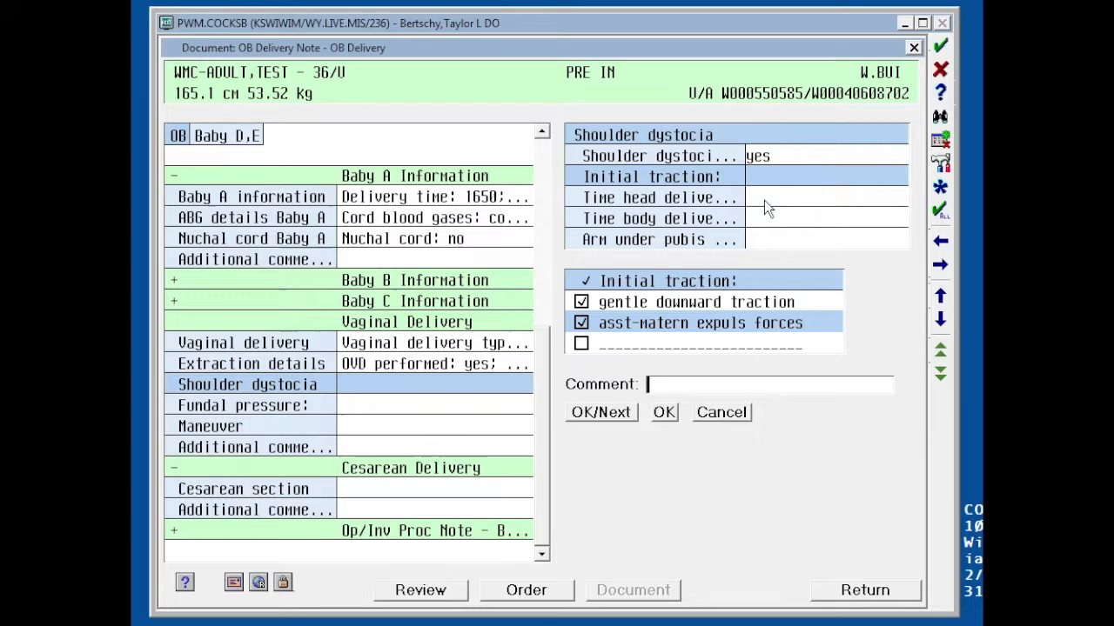
left_click(767, 199)
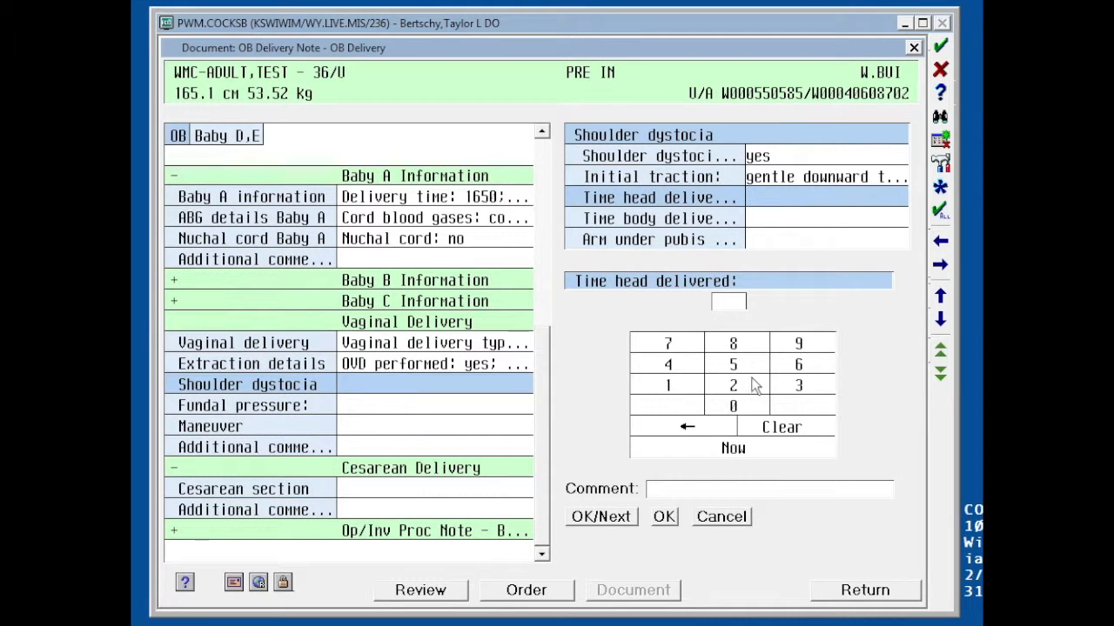
Enter 1645 as the head delivery time
left_click(673, 385)
left_click(802, 369)
left_click(685, 369)
left_click(728, 372)
left_click(762, 218)
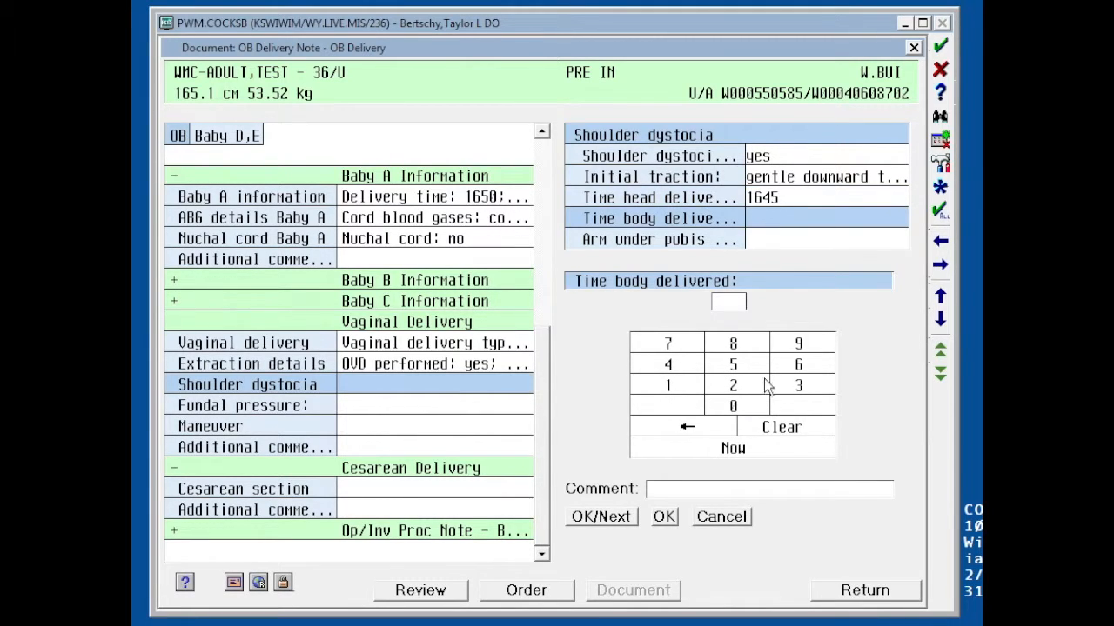
Enter body delivery time 1647 and record the right arm under the pubis
left_click(674, 384)
left_click(799, 372)
left_click(684, 368)
left_click(669, 345)
left_click(767, 241)
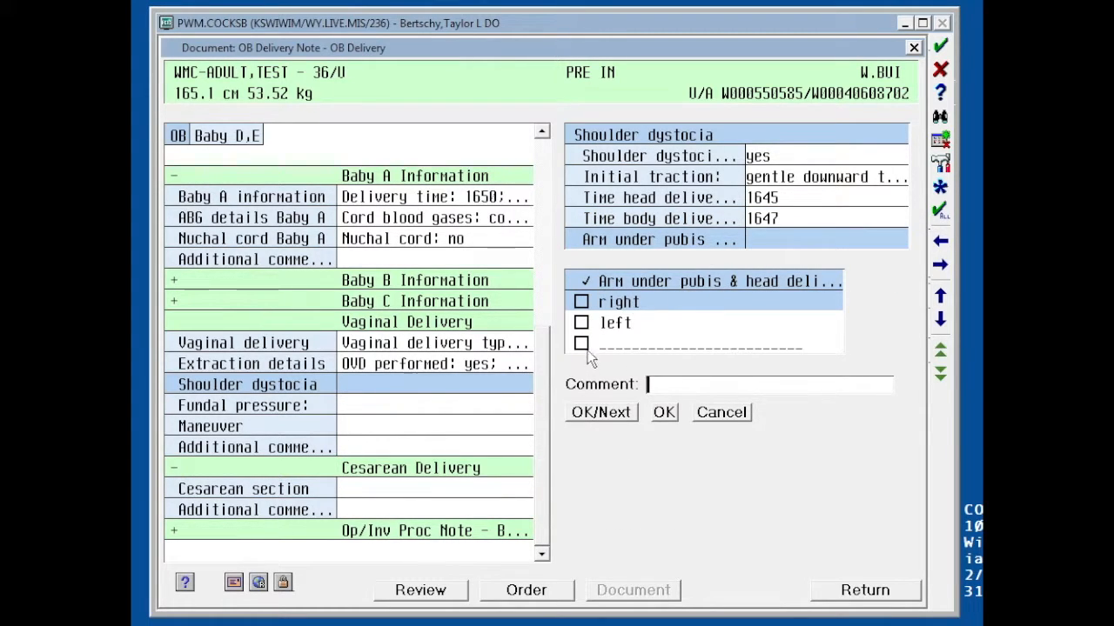
left_click(581, 302)
left_click(426, 411)
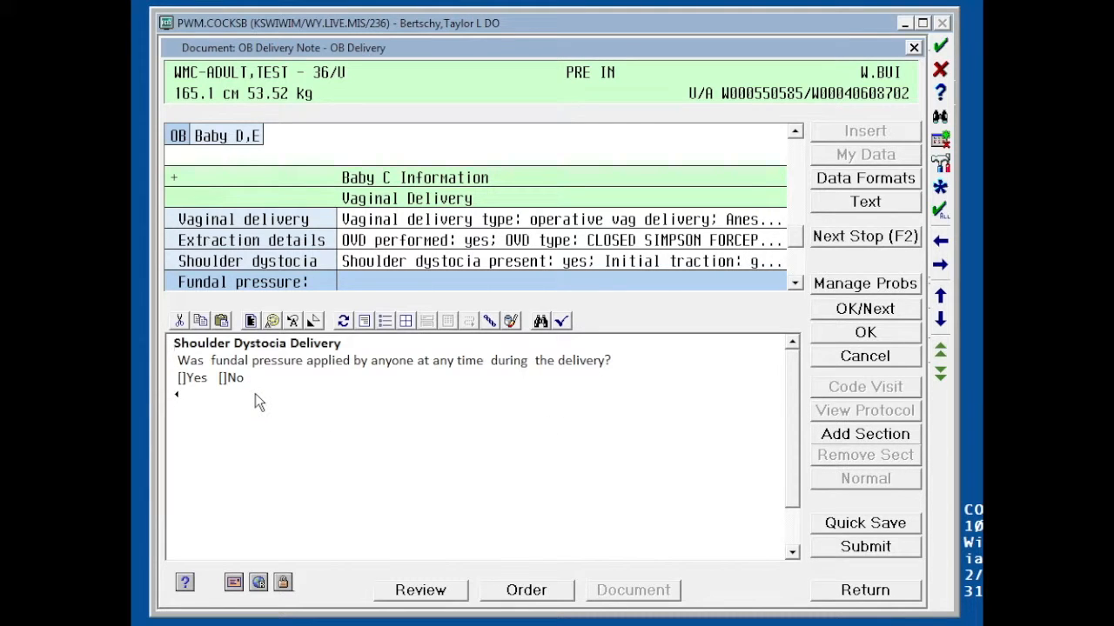
Answer the fundal pressure question No by deleting the Yes option
key("F2")
key("F2")
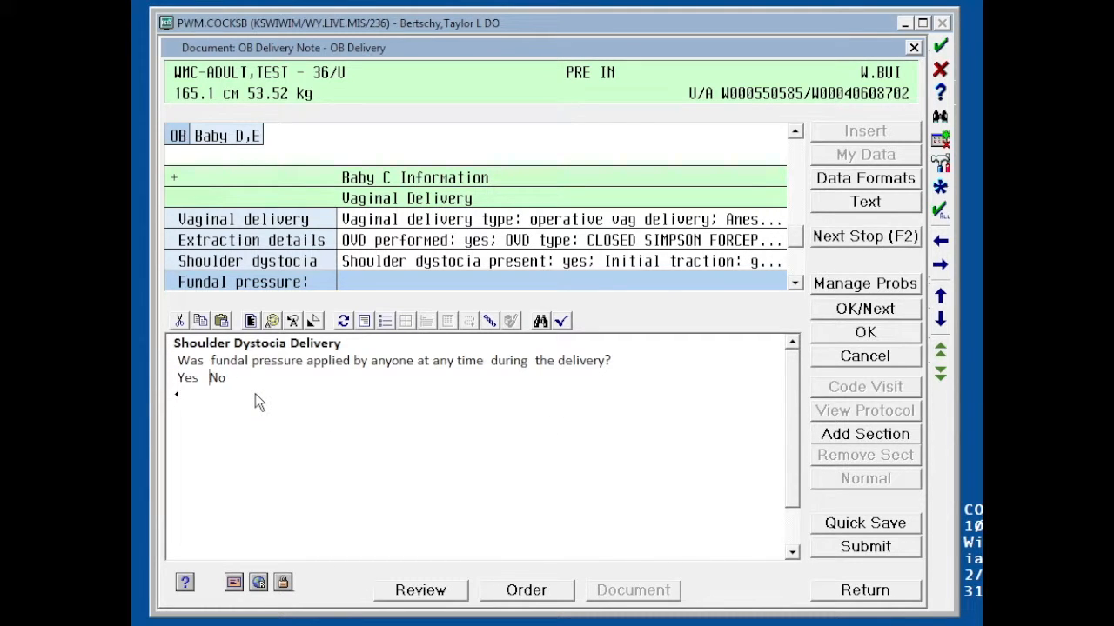
left_click_drag(207, 384, 172, 390)
key("Delete")
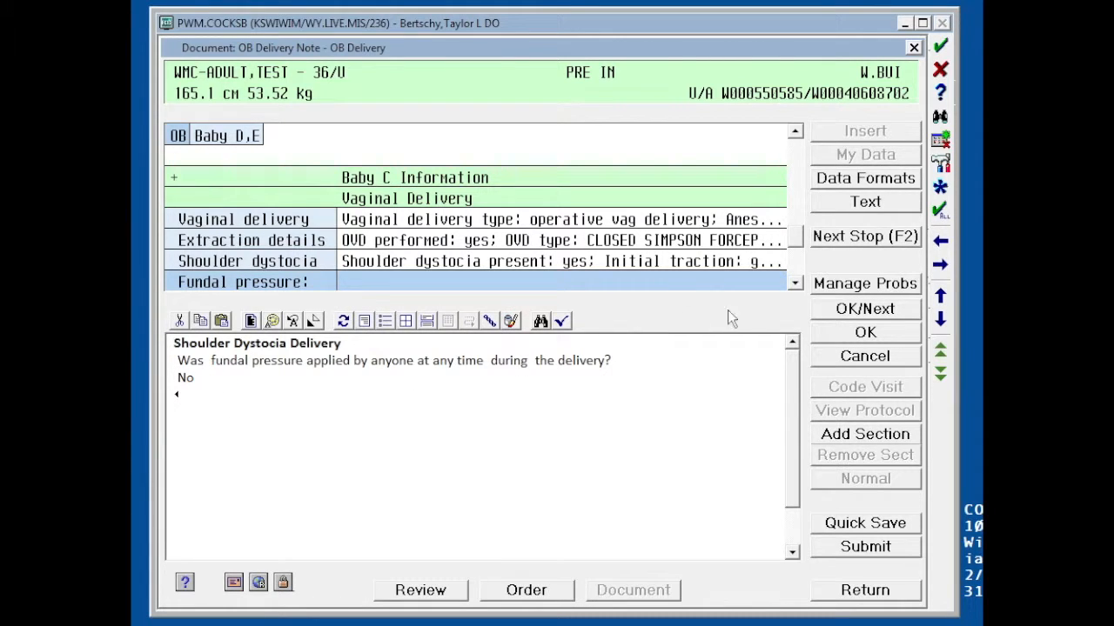
left_click(795, 285)
left_click(794, 286)
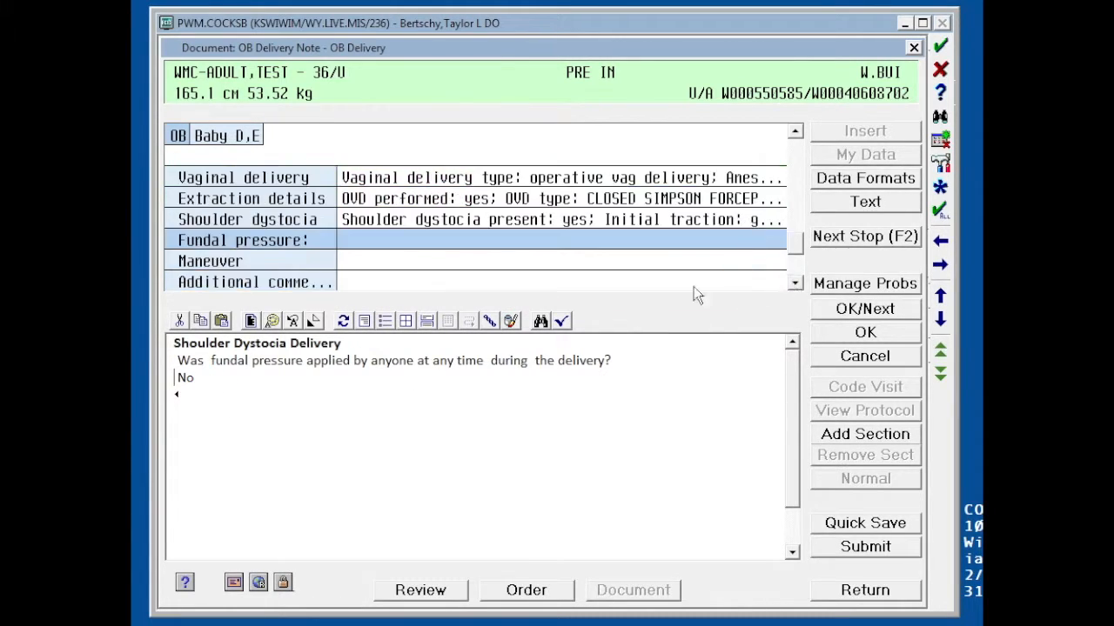
left_click(500, 263)
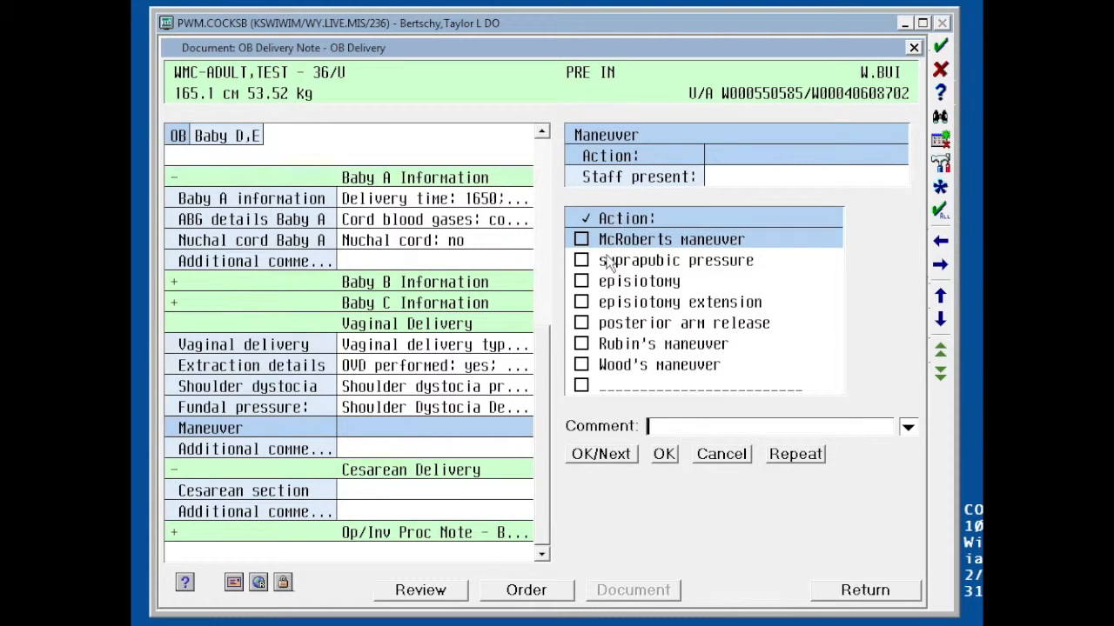
Record McRoberts performed 1st, suprapubic pressure 2nd, and Rubin's maneuver 3rd
left_click(909, 430)
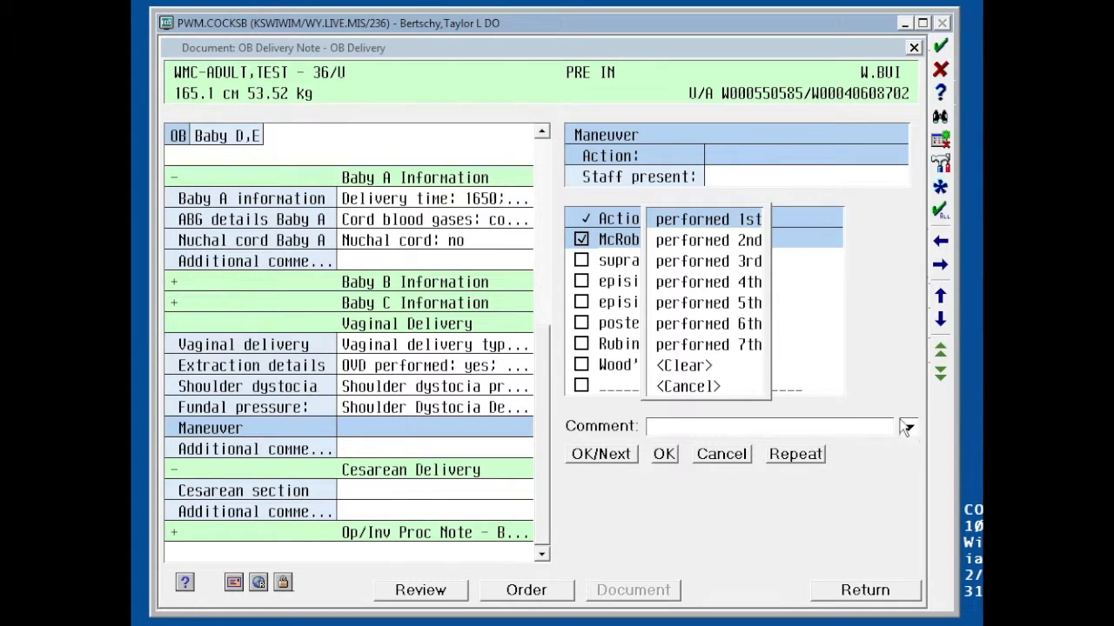
left_click(715, 220)
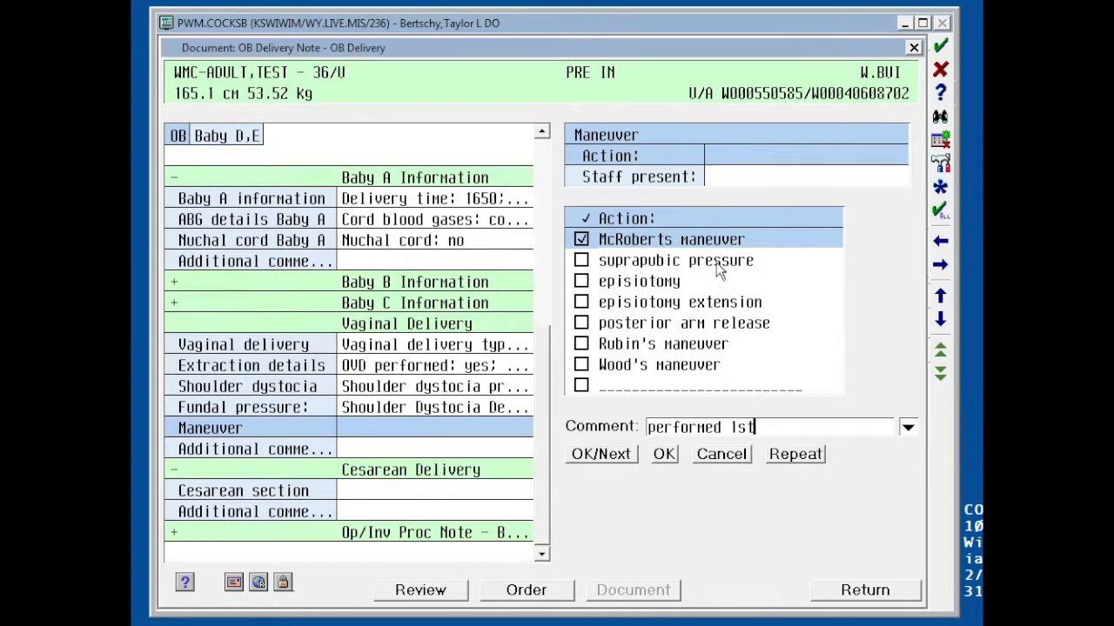
left_click(582, 260)
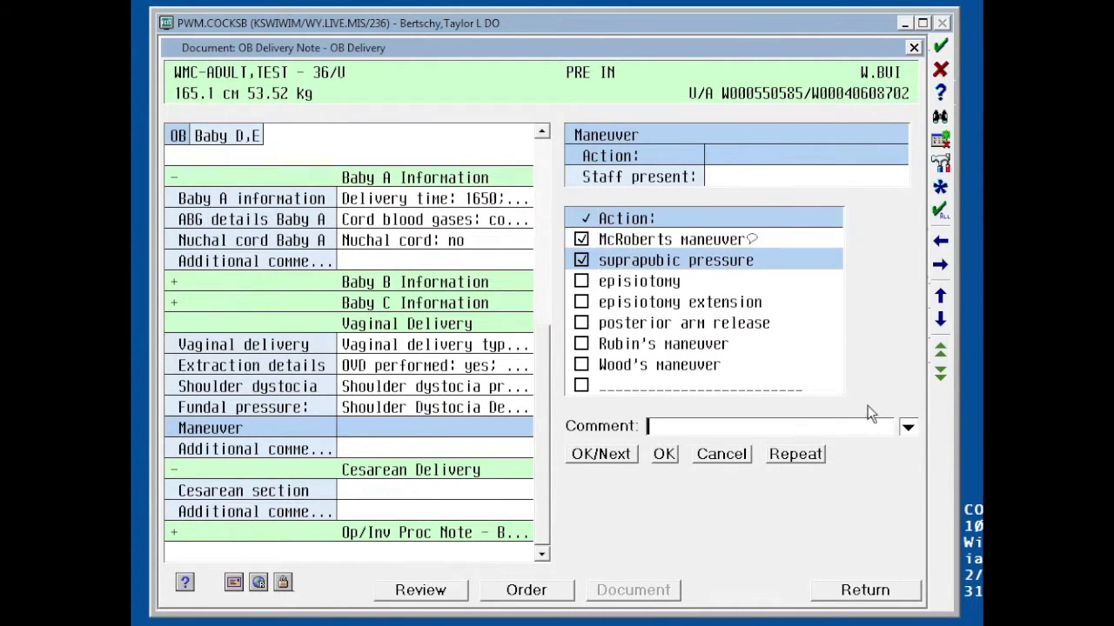
left_click(905, 427)
left_click(708, 240)
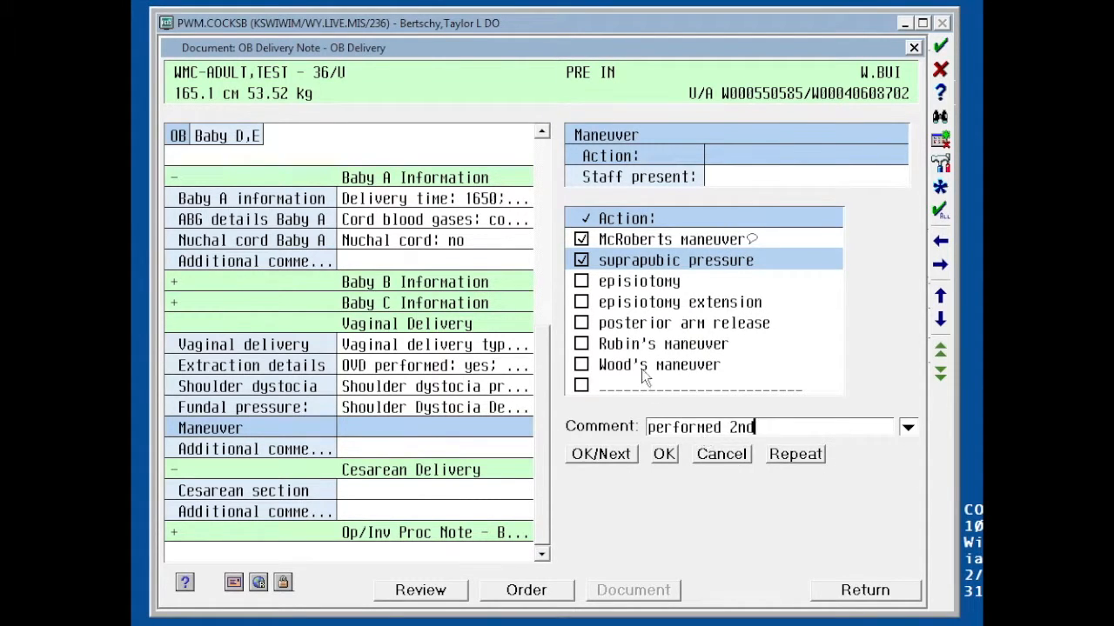
left_click(581, 345)
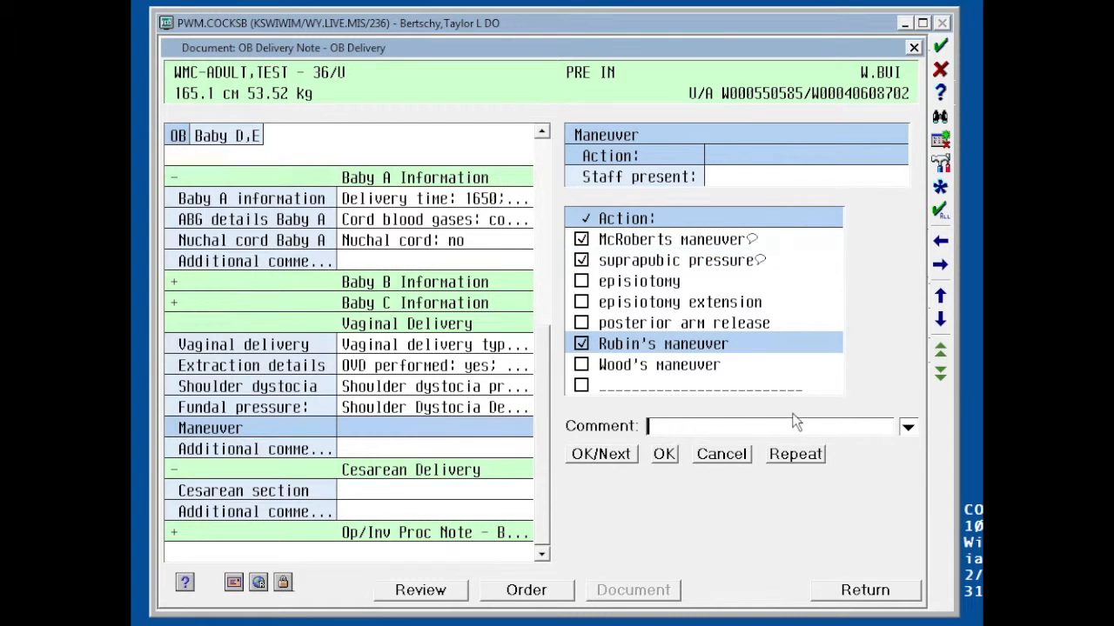
left_click(907, 430)
left_click(736, 263)
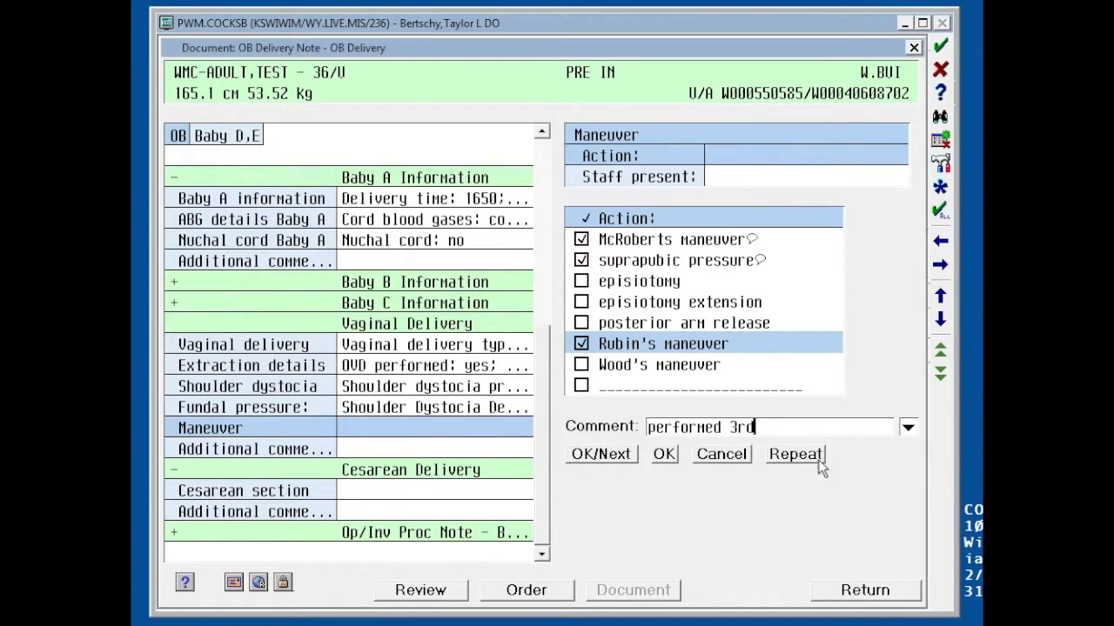
Enter the staff physician's name as the staff member present
left_click(735, 180)
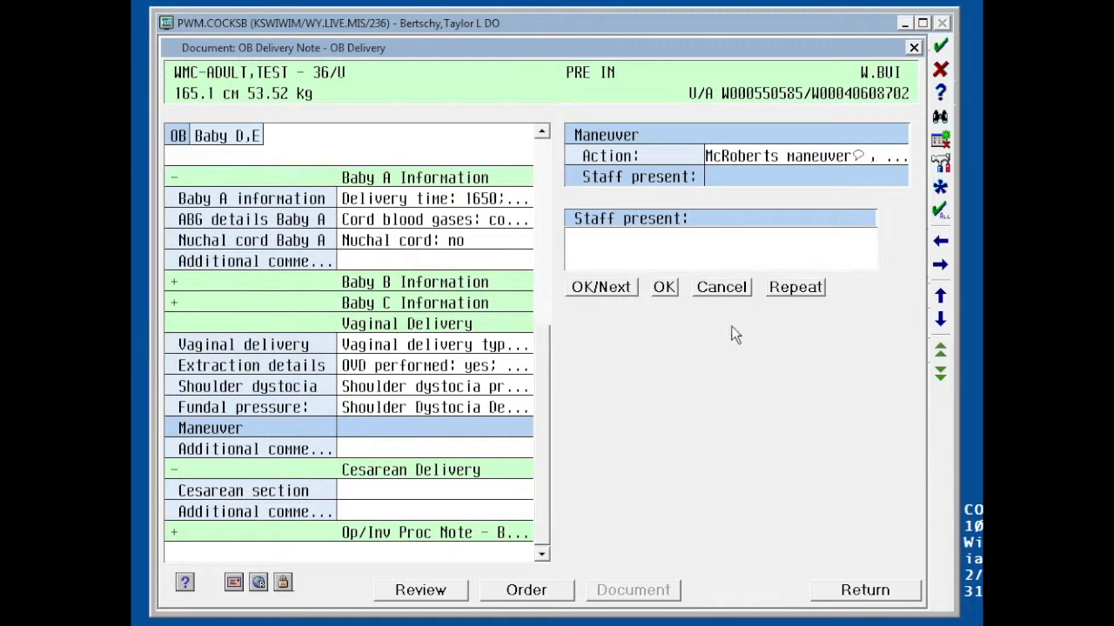
type("DR. KAUFFMAN")
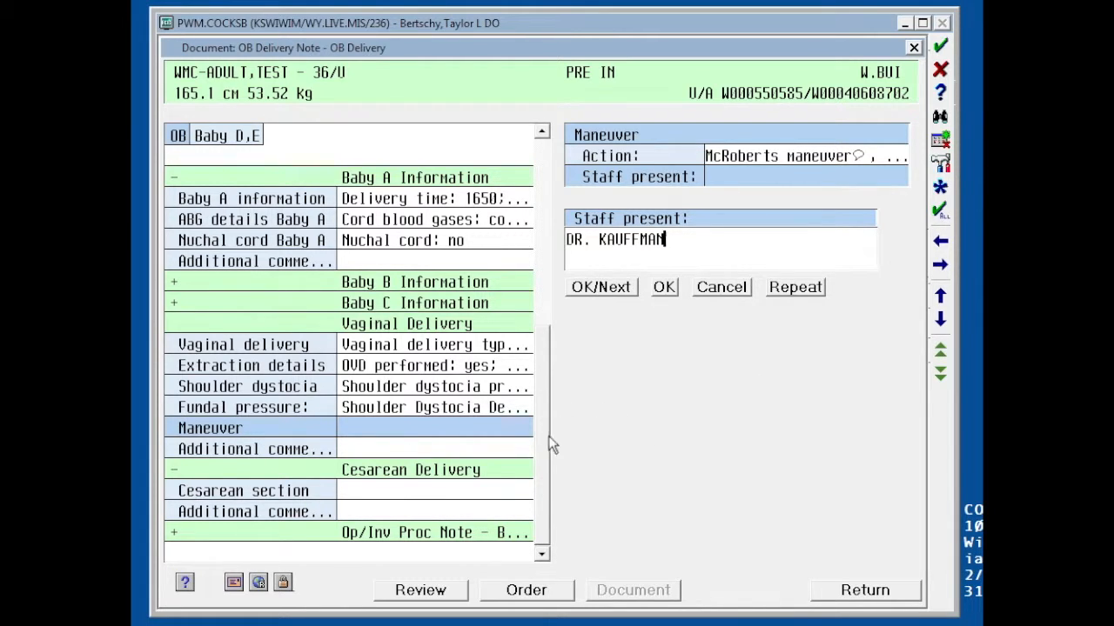
left_click_drag(544, 439, 544, 443)
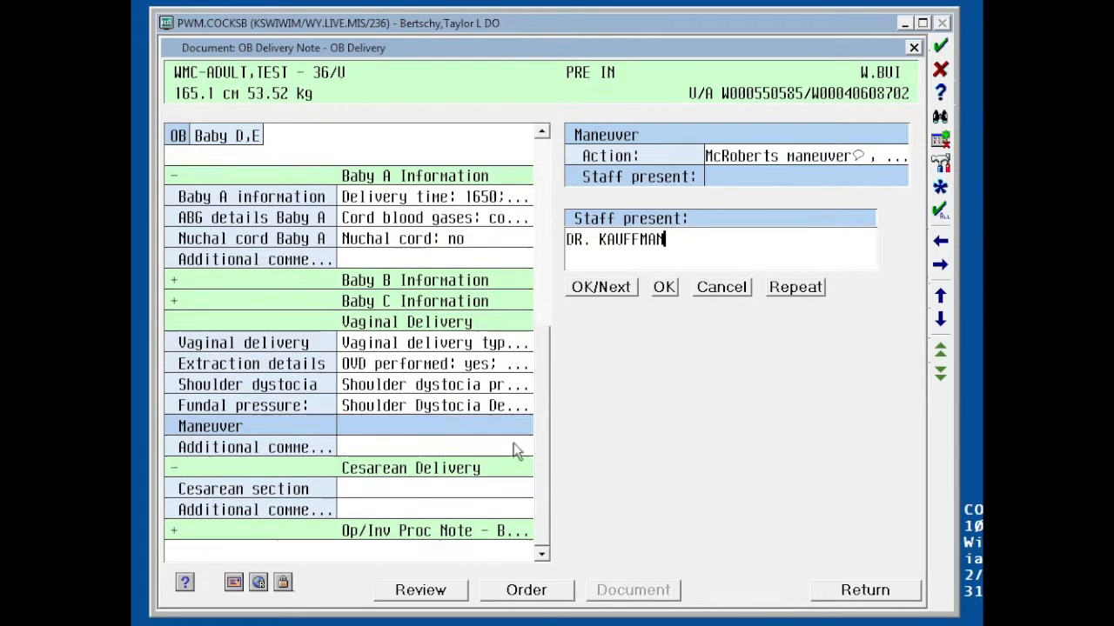
left_click(407, 447)
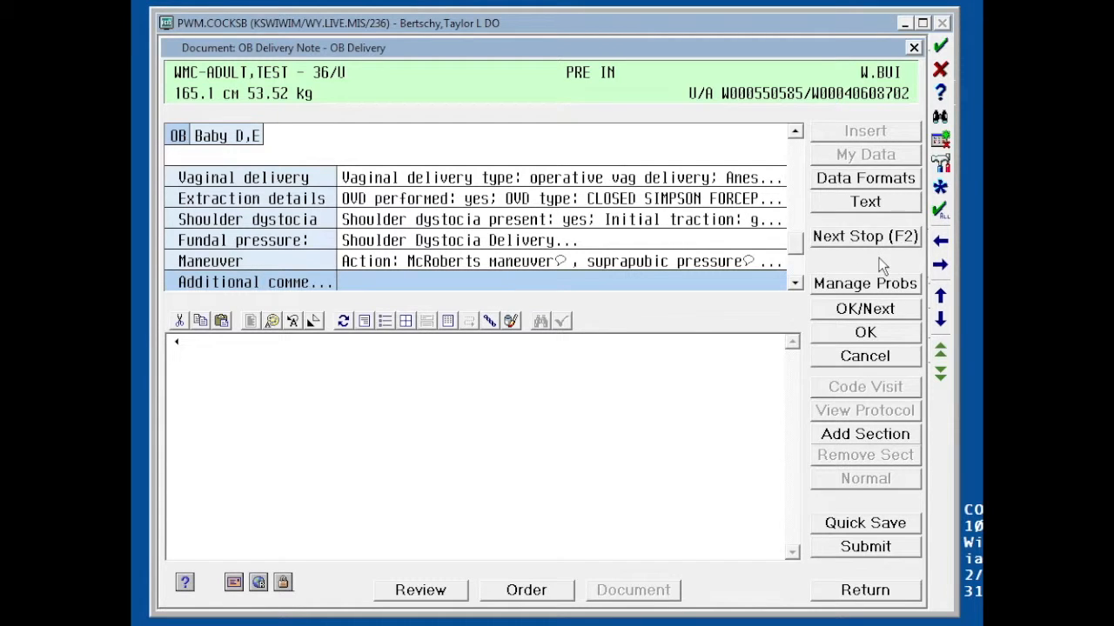
Insert the OB Discharge Summary template and enter admission date 2/1/16
left_click(858, 209)
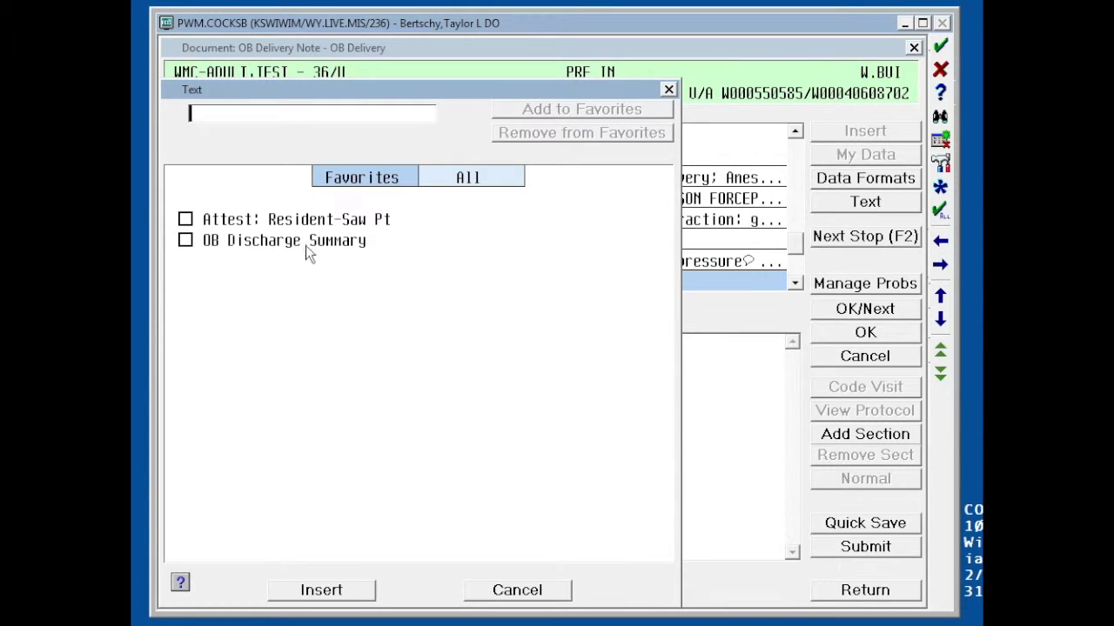
left_click(191, 243)
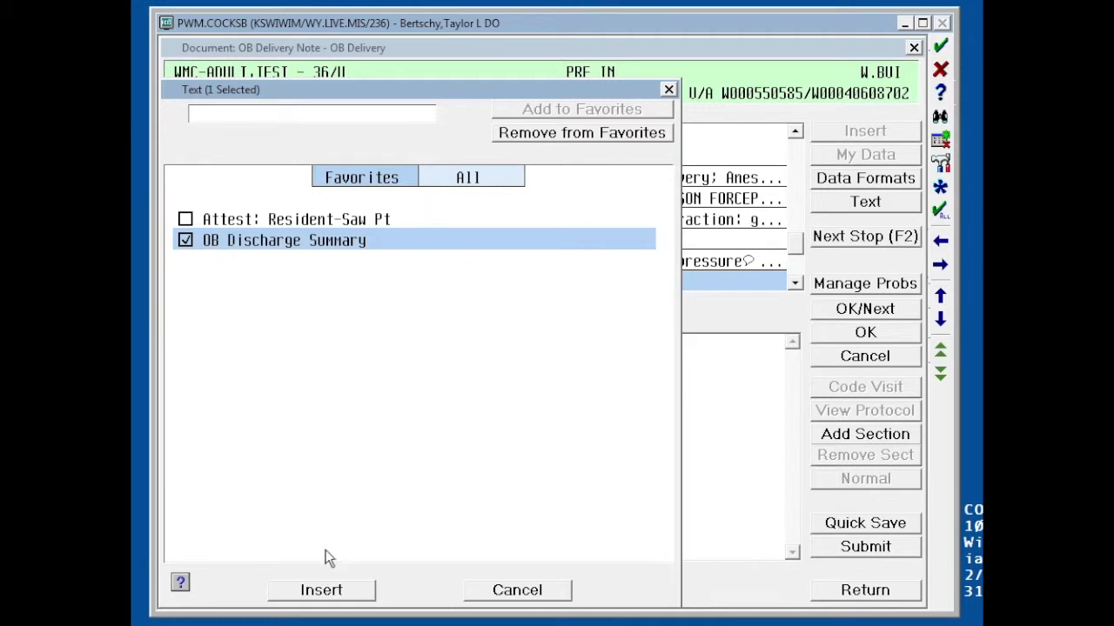
left_click(322, 591)
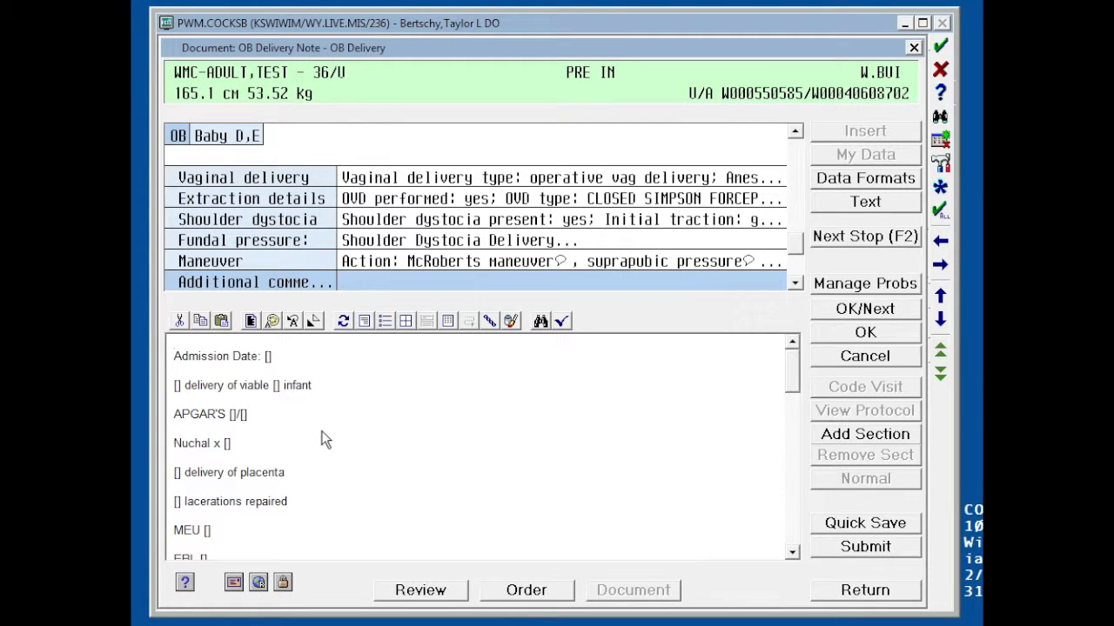
key("F2")
type("2/1/16")
Fill in delivery type FAVD, viable MALE, and APGAR scores 6 and 9
key("F2")
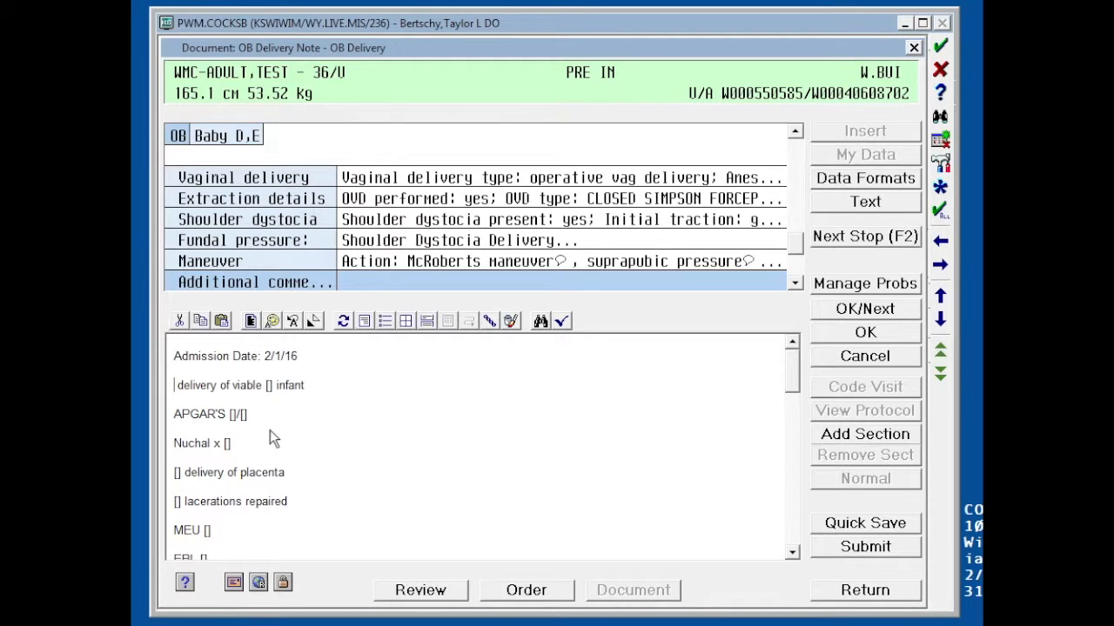
type("FAVD")
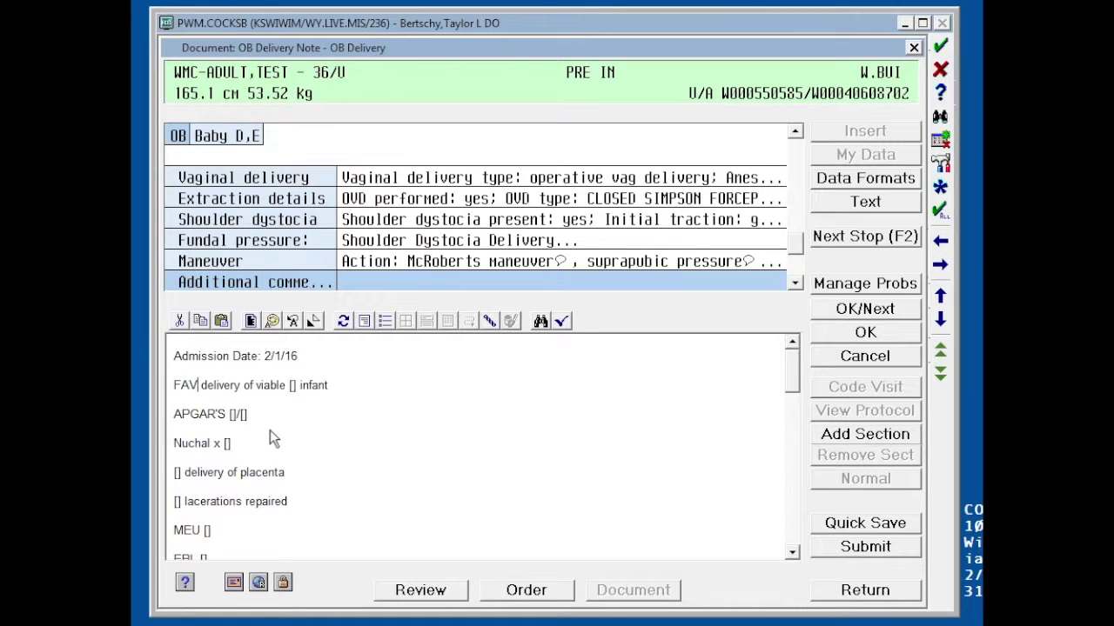
key("F2")
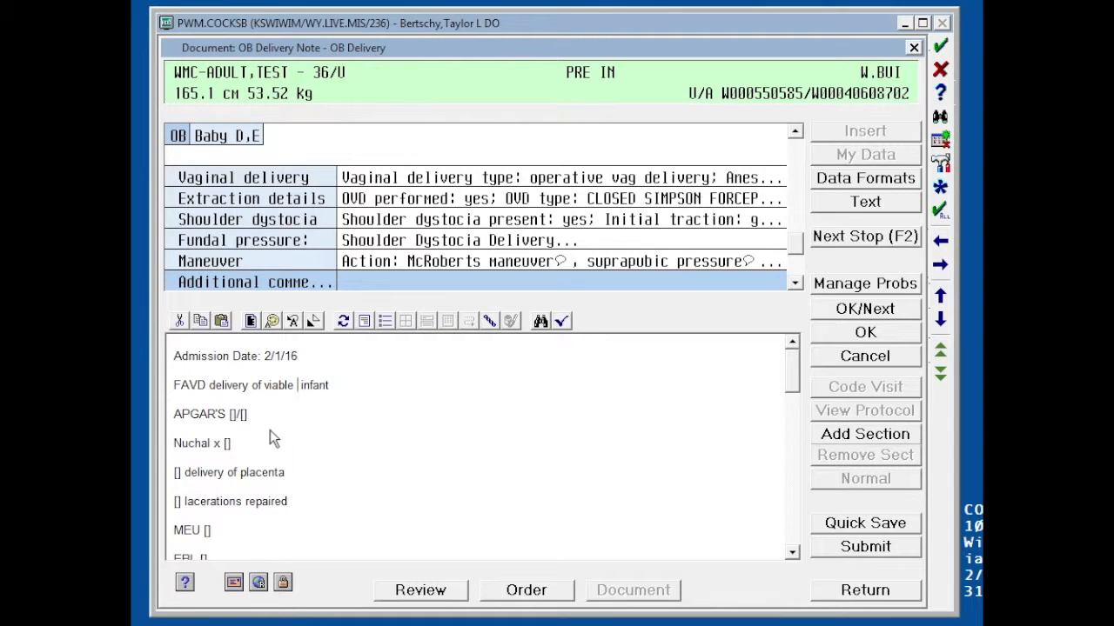
type("MALE")
left_click(240, 415)
key("Delete")
type("6")
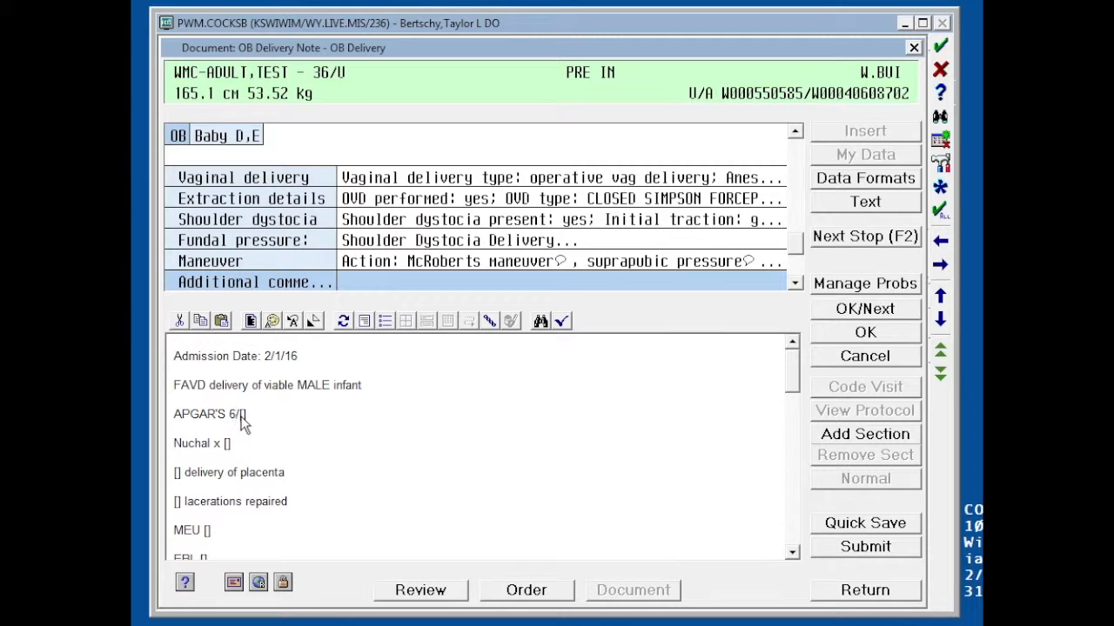
key("Delete")
type("9")
Enter nuchal cord NONE and placenta delivery SPONTANEOUS
left_click(279, 447)
key("BackSpace")
key("BackSpace")
type("NONE")
left_click(182, 476)
key("Delete")
type("SPONTANEOUS")
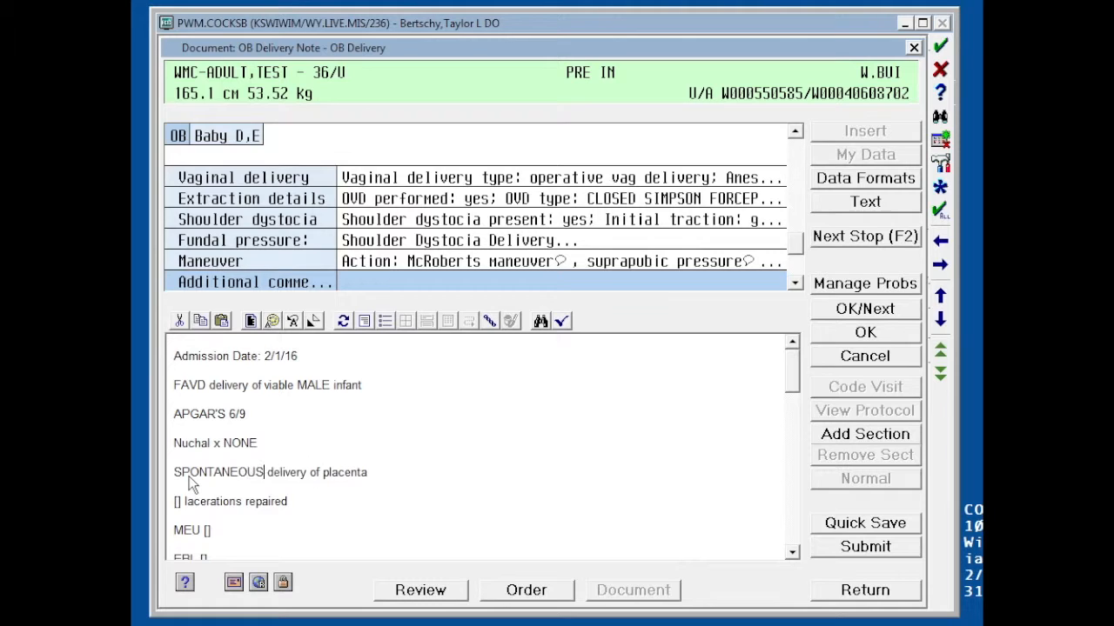
Fill lacerations repaired with '2ND DEG EPIS AND RIGHT LABIAL' and MEU with X1
left_click(179, 501)
key("Delete")
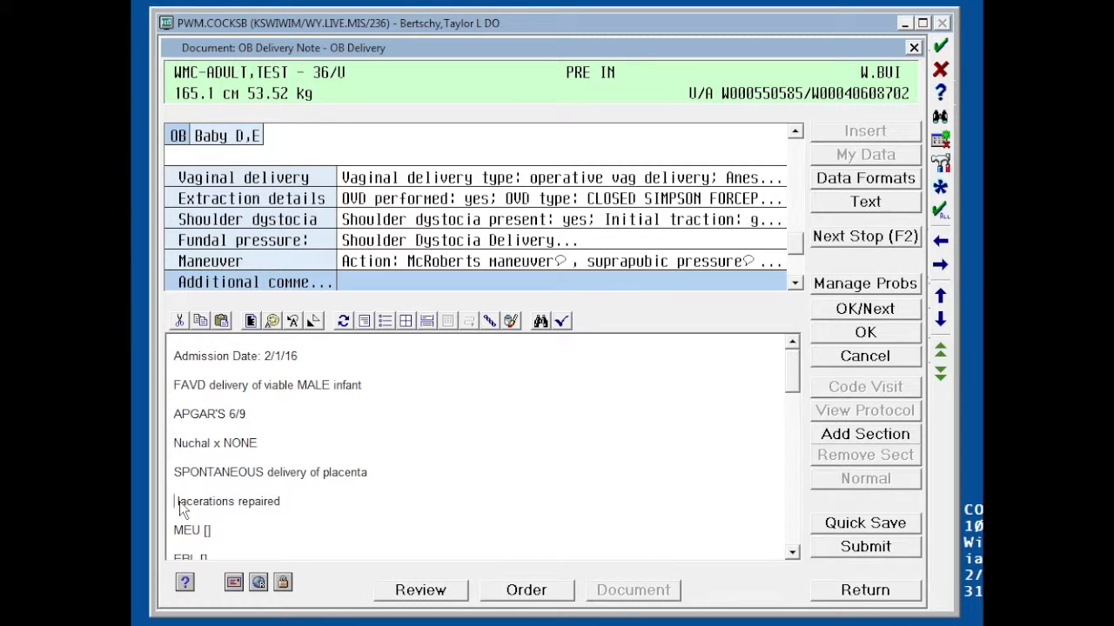
type("2N")
type("D DEG")
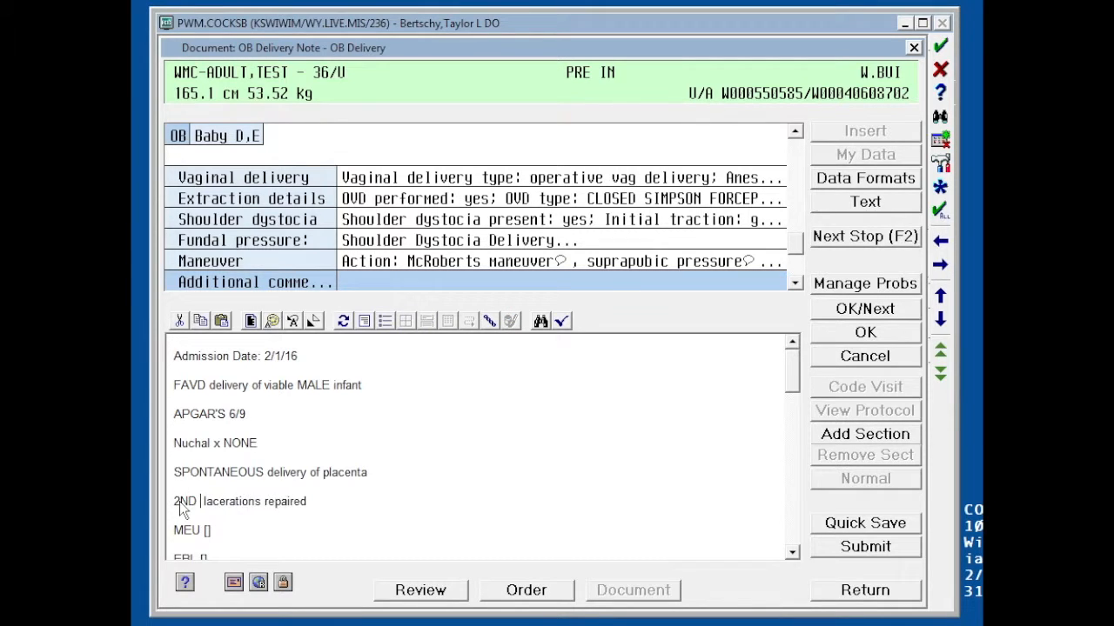
type(" EPIS AND R")
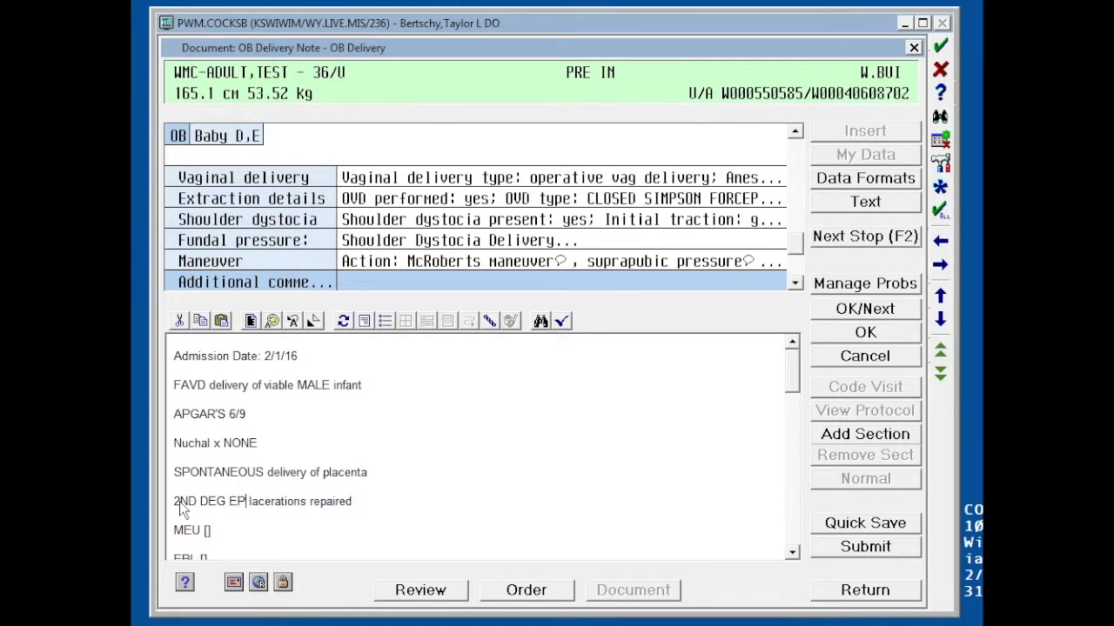
type("IGHT LABI")
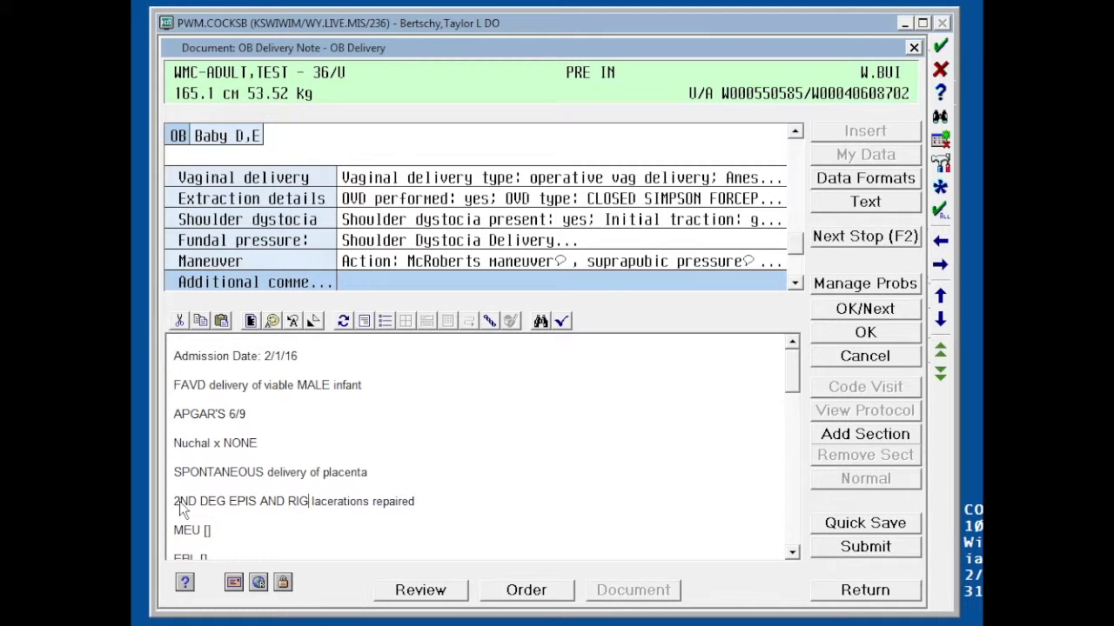
type("AL")
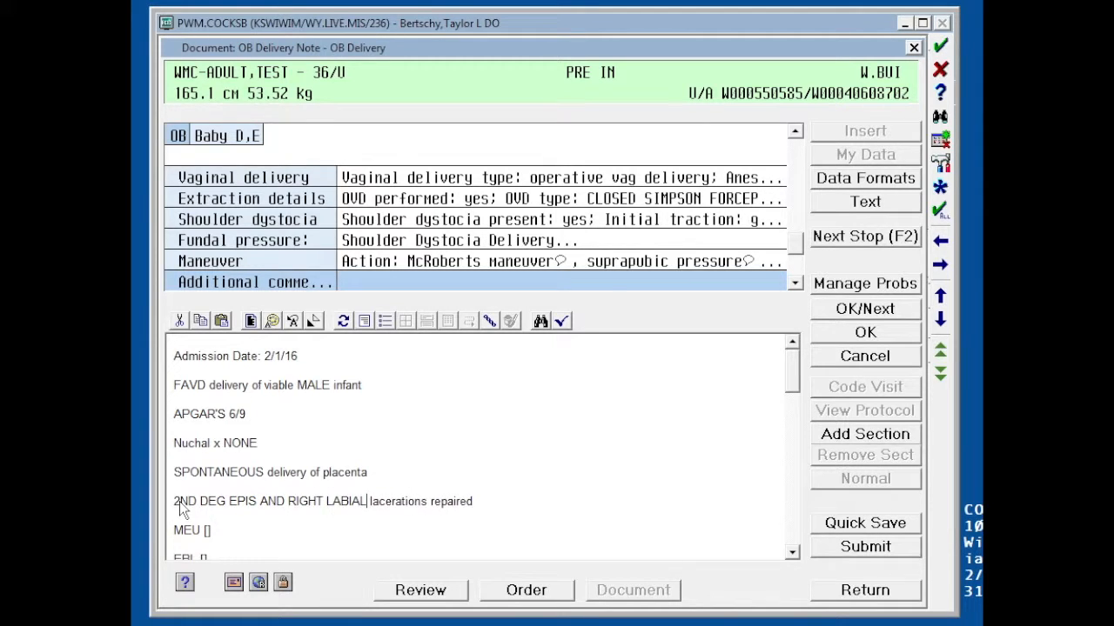
left_click(232, 537)
key("BackSpace")
key("BackSpace")
type("X1")
scroll(766, 400, "down", 5)
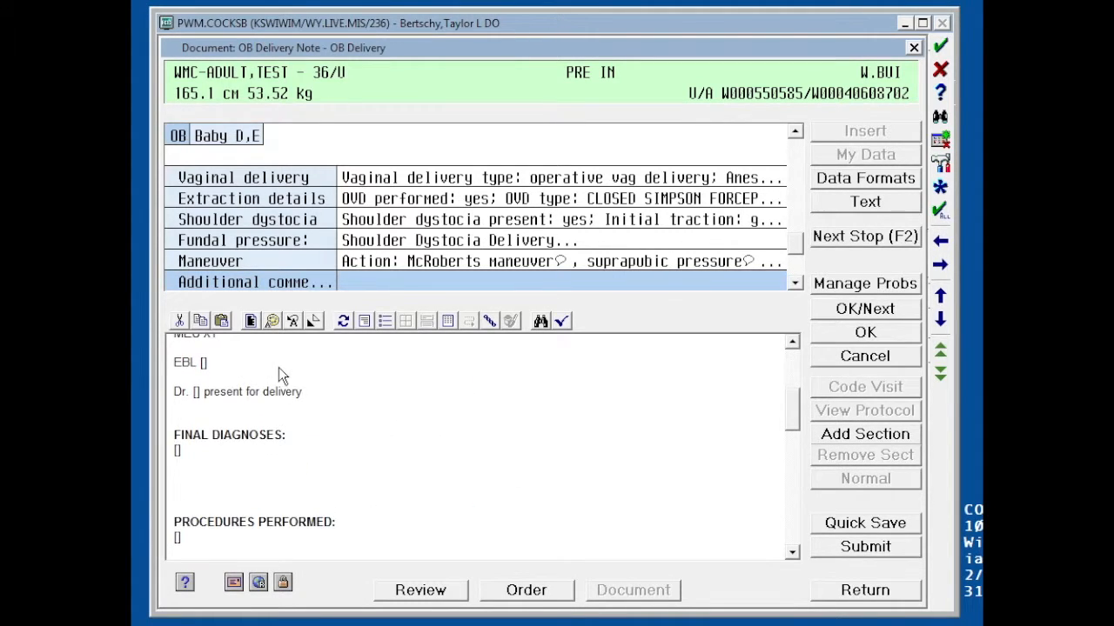
Enter EBL 400CC and the delivering doctor's name
key("BackSpace")
key("BackSpace")
type("400CC")
left_click(202, 399)
type("KAUFFMAN")
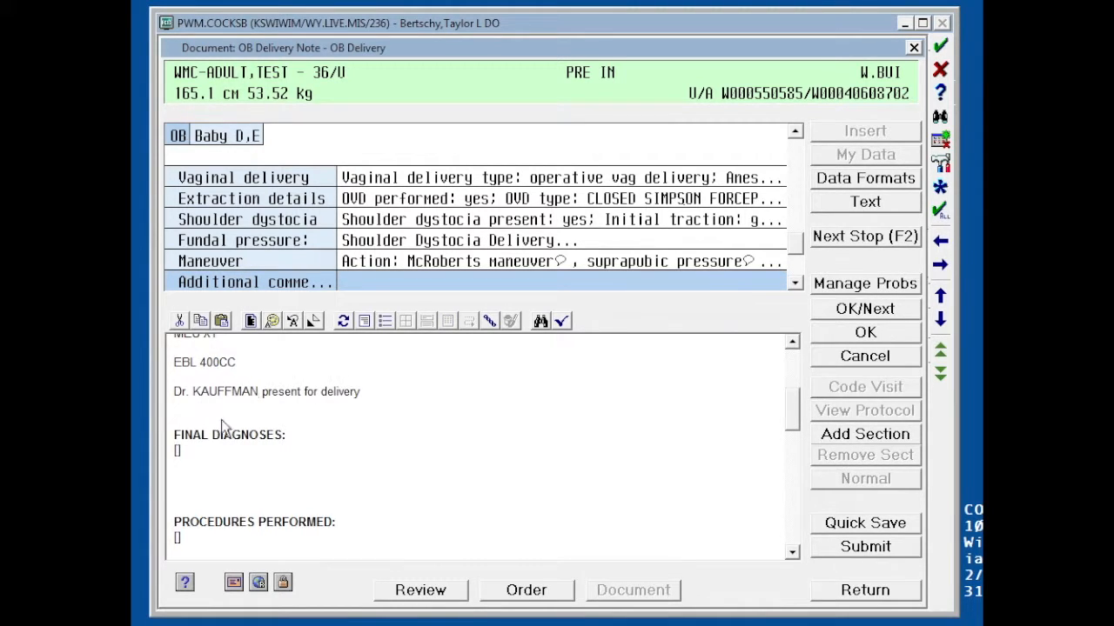
List final diagnoses: PREECLAMPSIA WITHOUT SEVERE FEATURES, GDM, POLYHYDRAMNIOS, SHOULDER DYSTOCIA
left_click(202, 449)
left_click(177, 449)
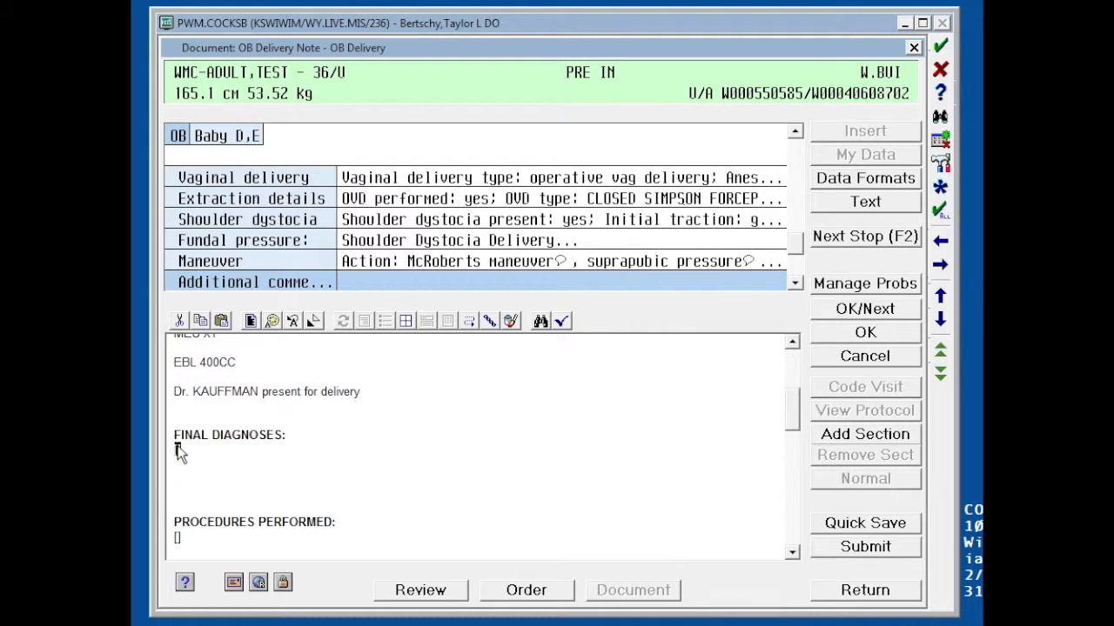
type("PRE")
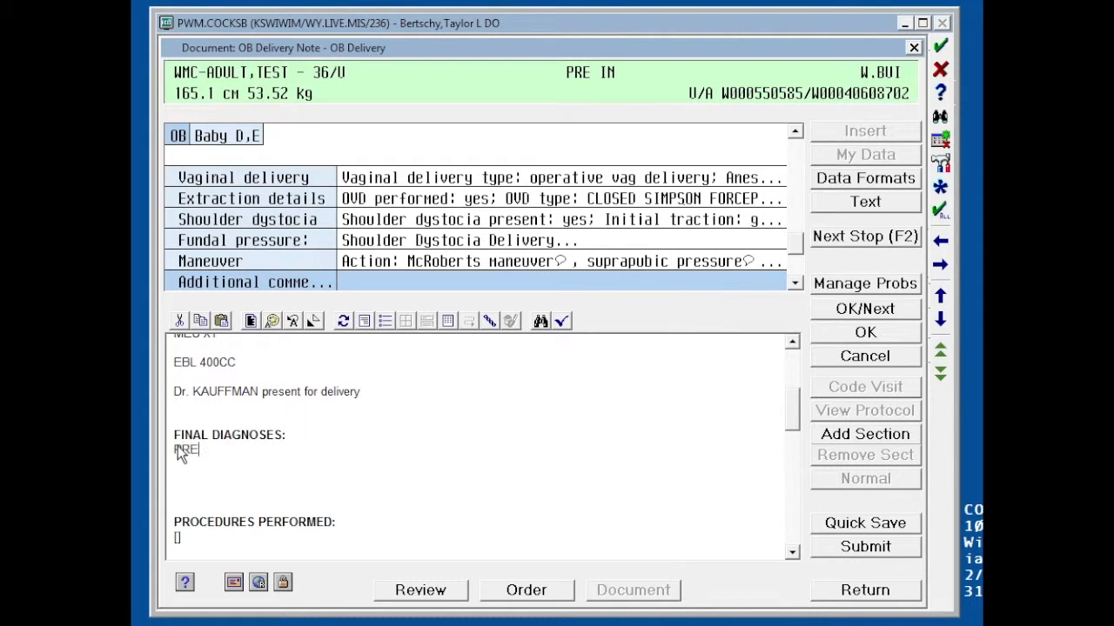
type("ECLAMPSIA WITHOUT SE")
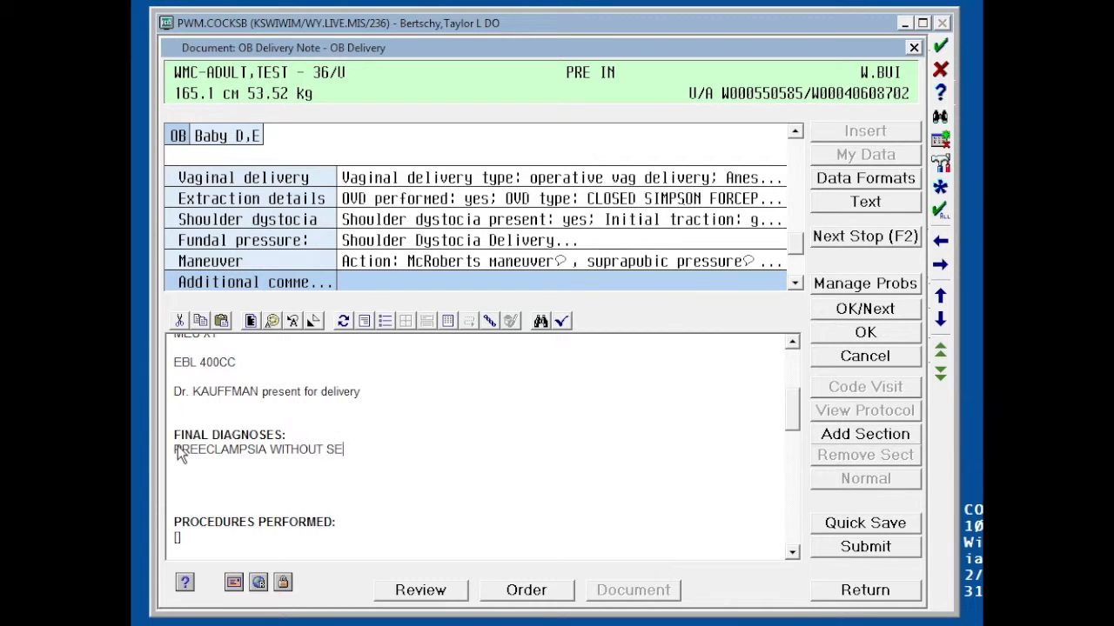
type("VERE FEATURES")
type(", GE")
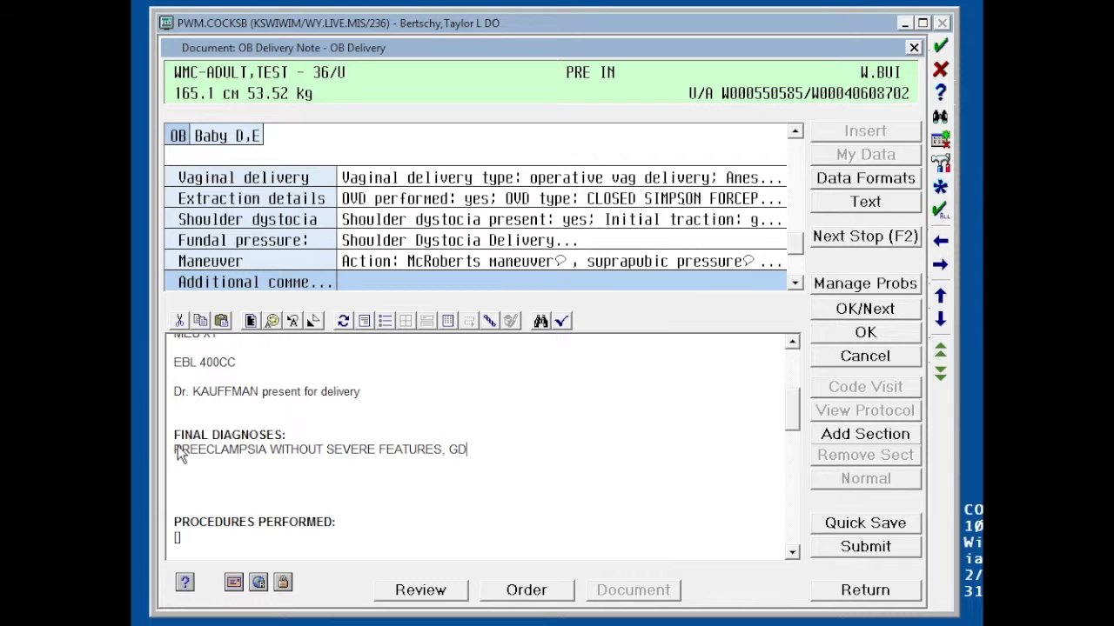
type("M, POLYHYDRAMNIOS")
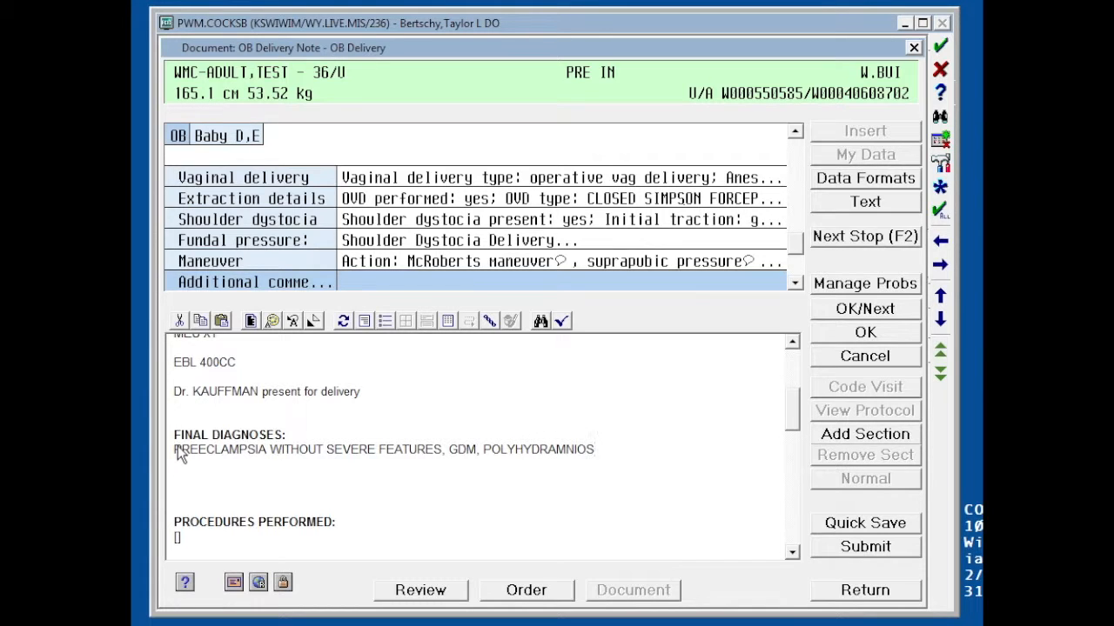
type(", SHOULDER DYSTOCIA")
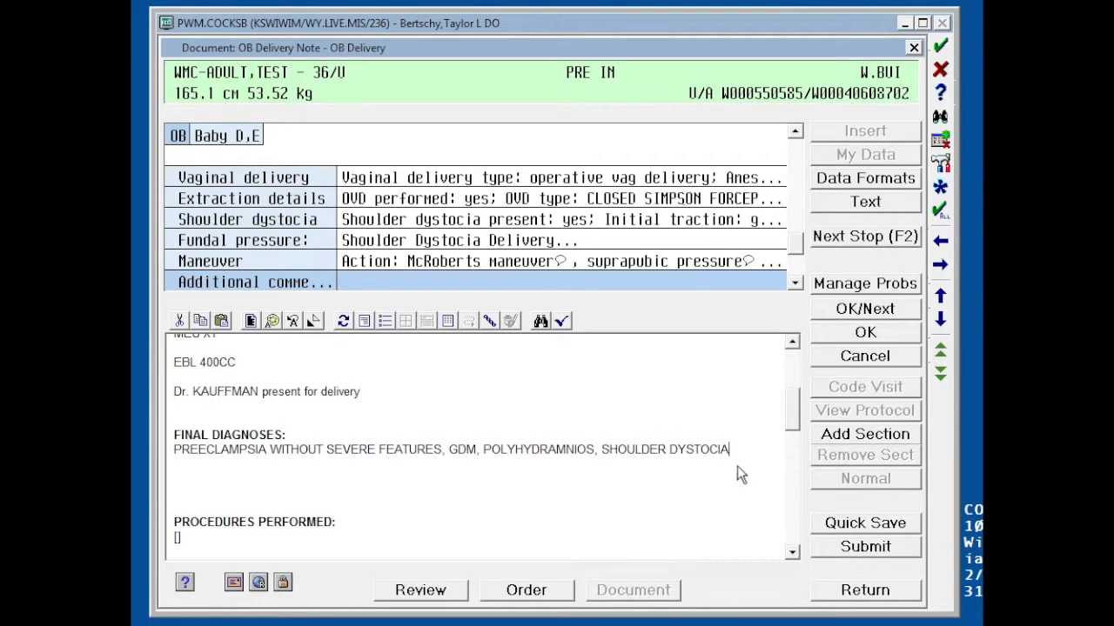
left_click_drag(791, 407, 792, 418)
Enter 'CEFM, EPIDURAL, FAVD, MCROBERT'S, SUPRAPUBIC PRESSURE' as the procedures performed
left_click(198, 487)
type("O")
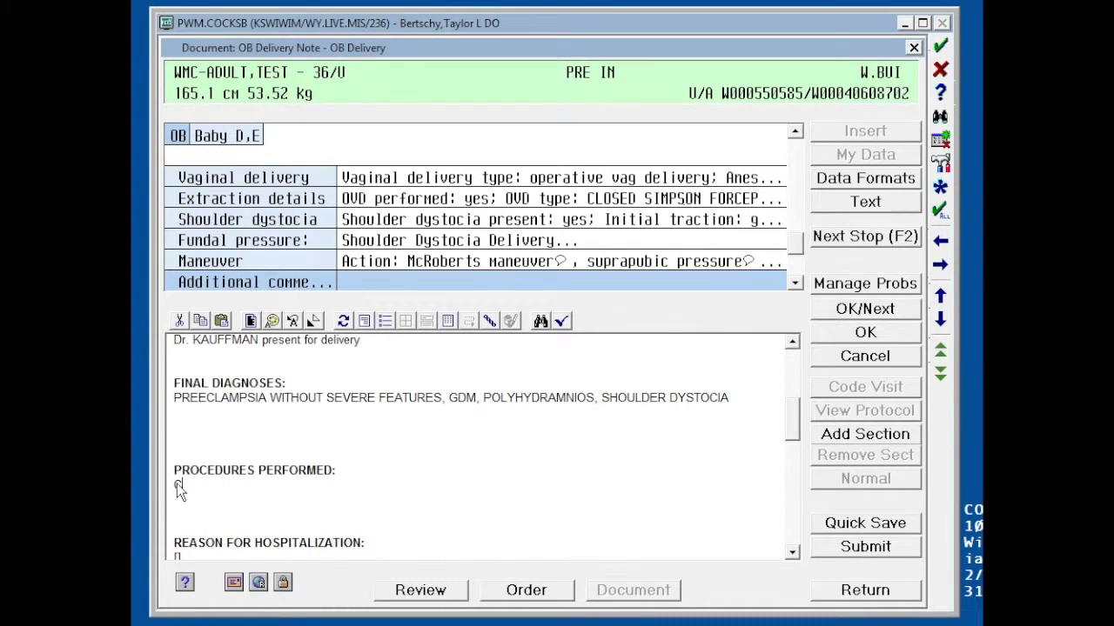
type("EFM, EPIDURAL, FAVD")
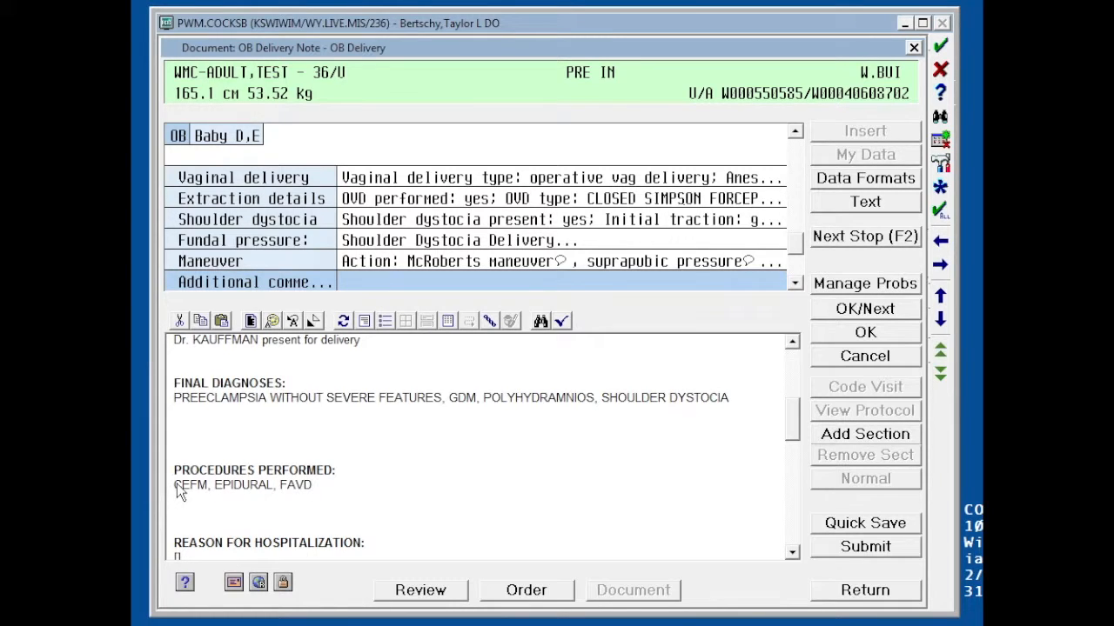
type(", MCROBERT'S, SU")
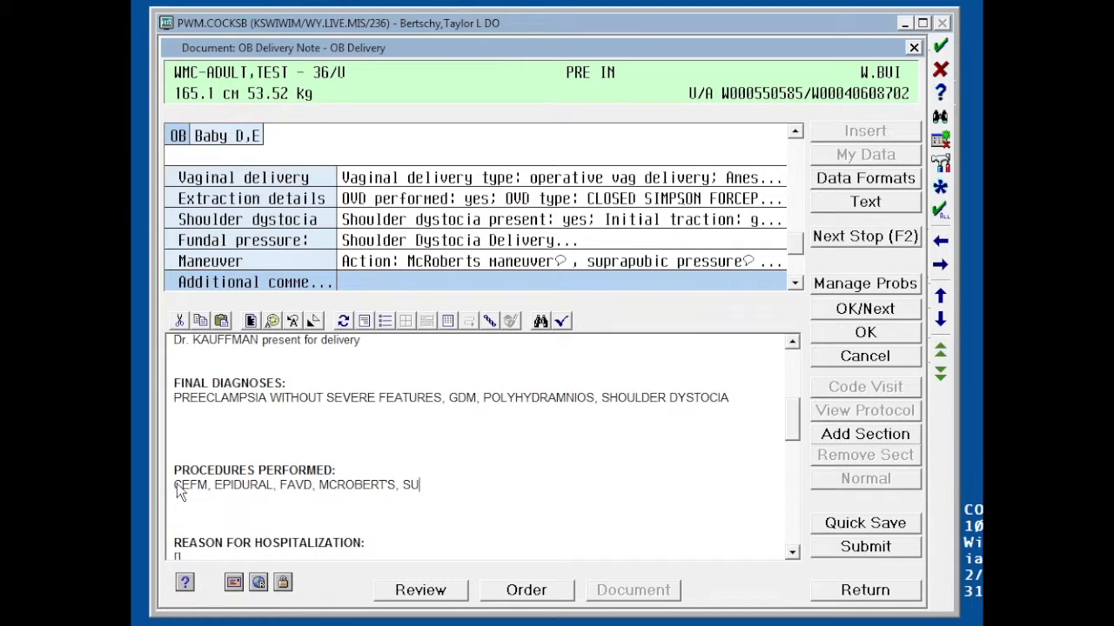
type("PRAPUBIC PRESSURE")
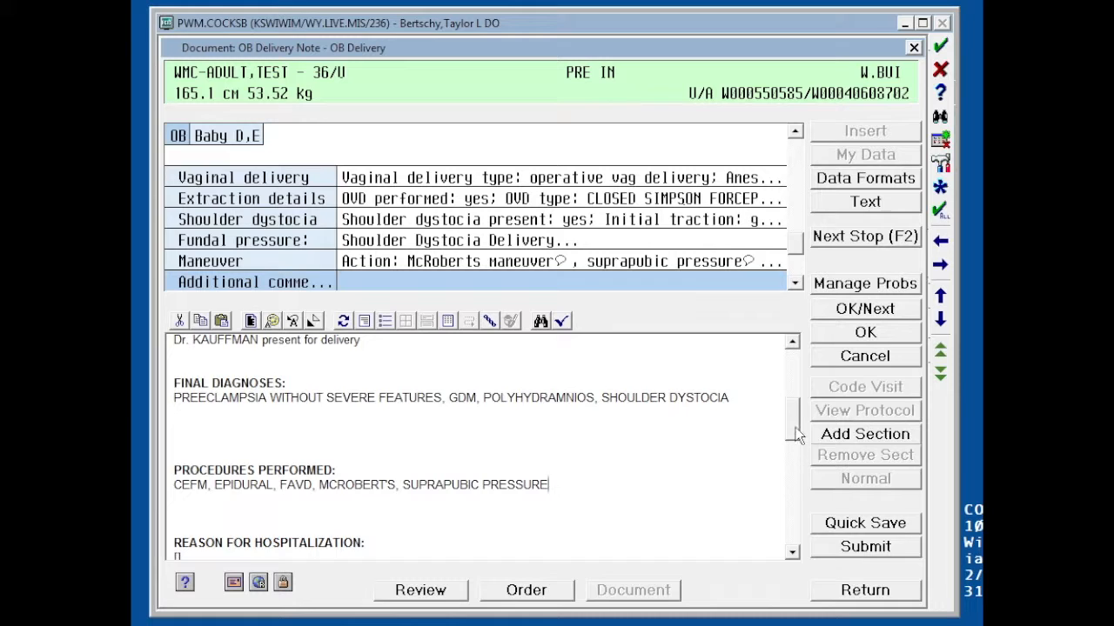
Enter hospitalization reason 'IOL FOR PREECLAMPSIA' and consultation MCAC
scroll(466, 515, "down", 3)
key("F2")
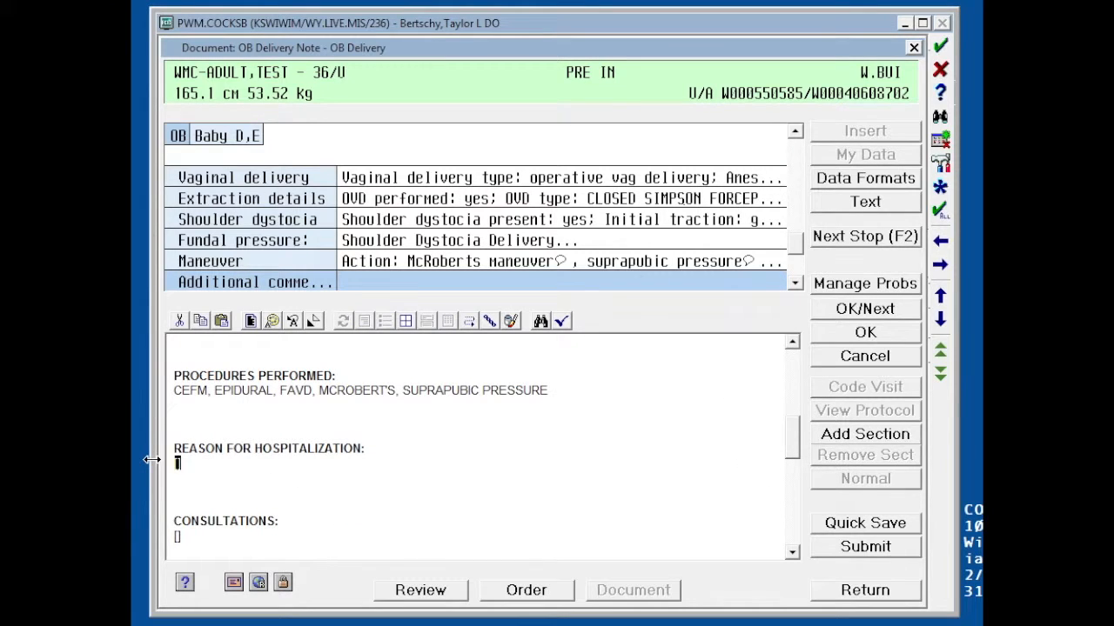
type("IOL FOR PREECLAMPSIA")
left_click(182, 540)
type("MCAM")
key("BackSpace")
type("C")
left_click_drag(789, 458, 793, 475)
Fill findings Rh POSITIVE, Rubella IMMUNE, GBS NEGATIVE, and add an EBL 400CC line
left_click(218, 470)
double_click(197, 468)
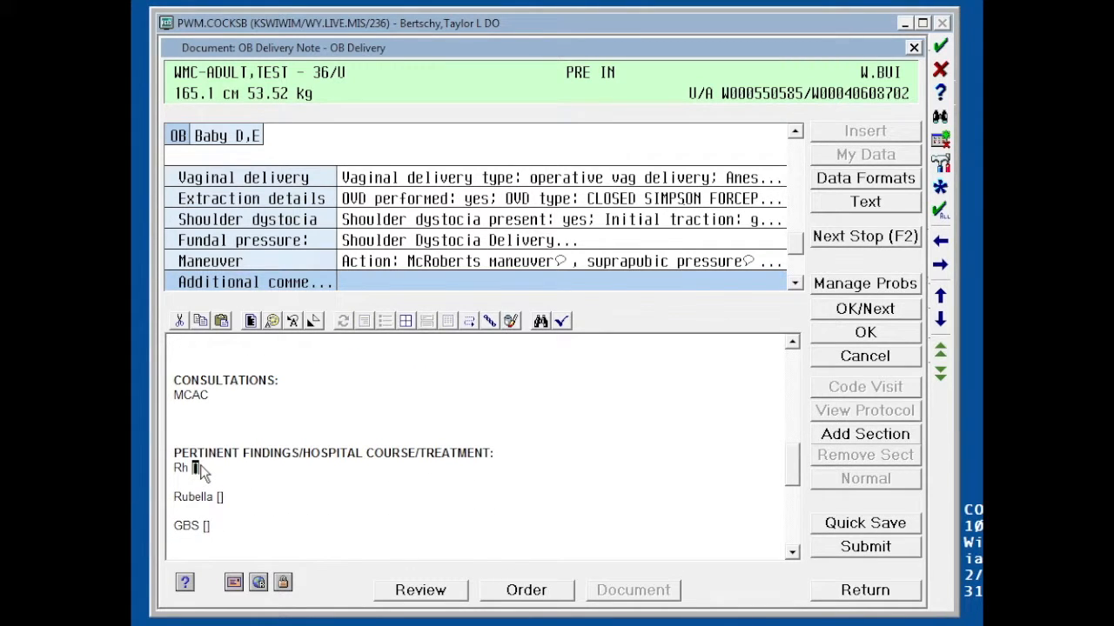
type("POSITIVE")
key("BackSpace")
key("BackSpace")
type("IMMUNE")
left_click(258, 534)
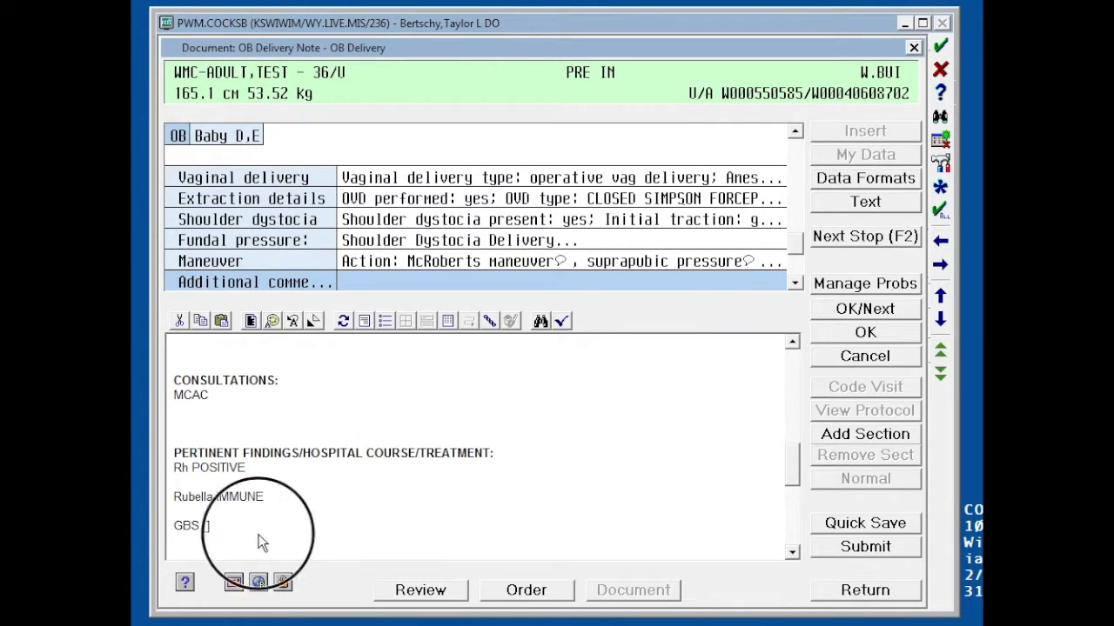
key("BackSpace")
key("BackSpace")
type("NEGATIVE")
key("Return")
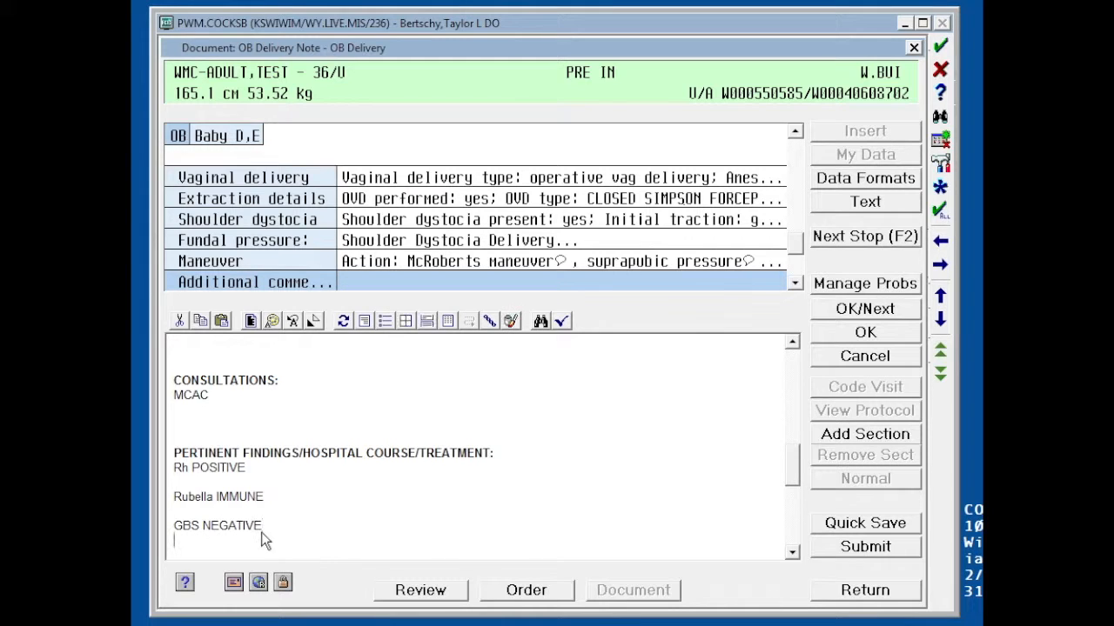
type("EBL 400")
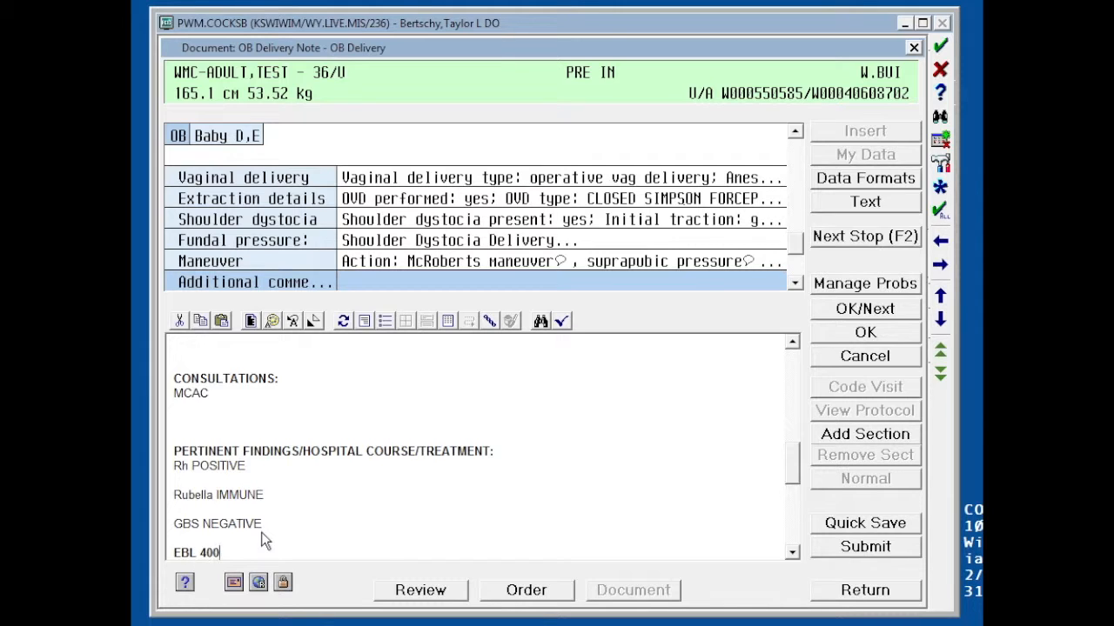
type("CC")
left_click_drag(793, 474, 794, 486)
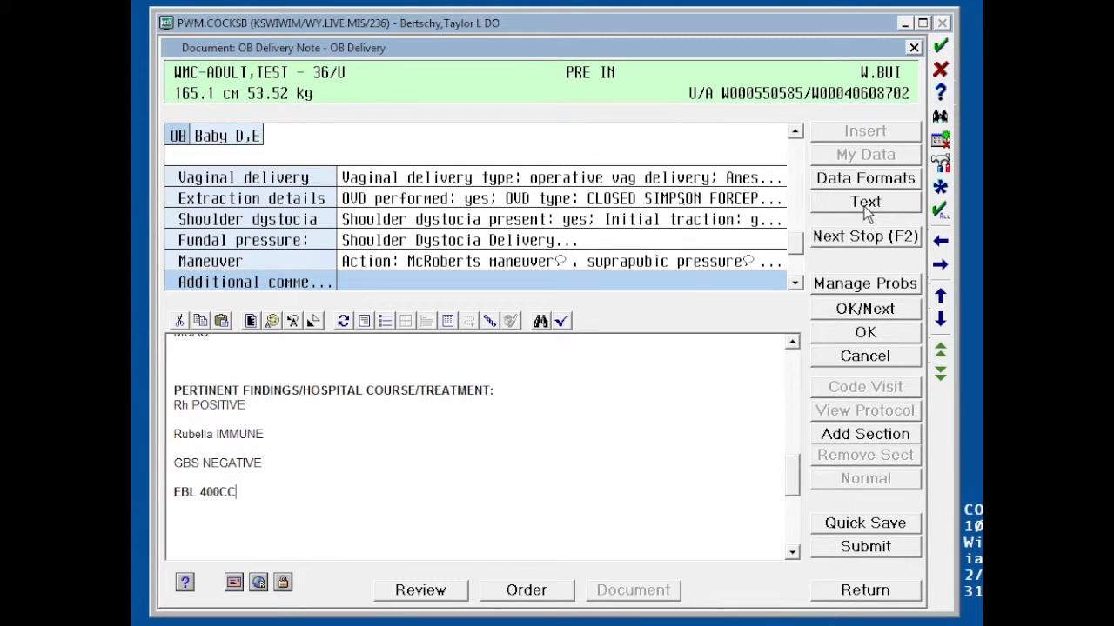
left_click_drag(798, 245, 806, 279)
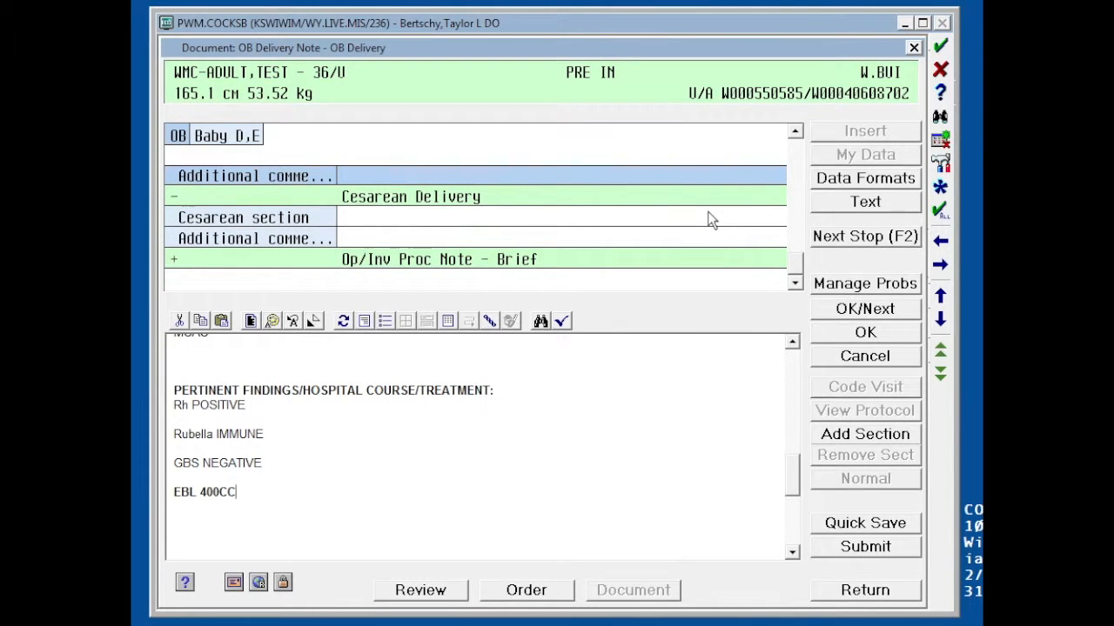
Sign the OB Delivery Note as final, adding the searched delivering doctor as co-signer and entering the signature PIN
left_click(892, 551)
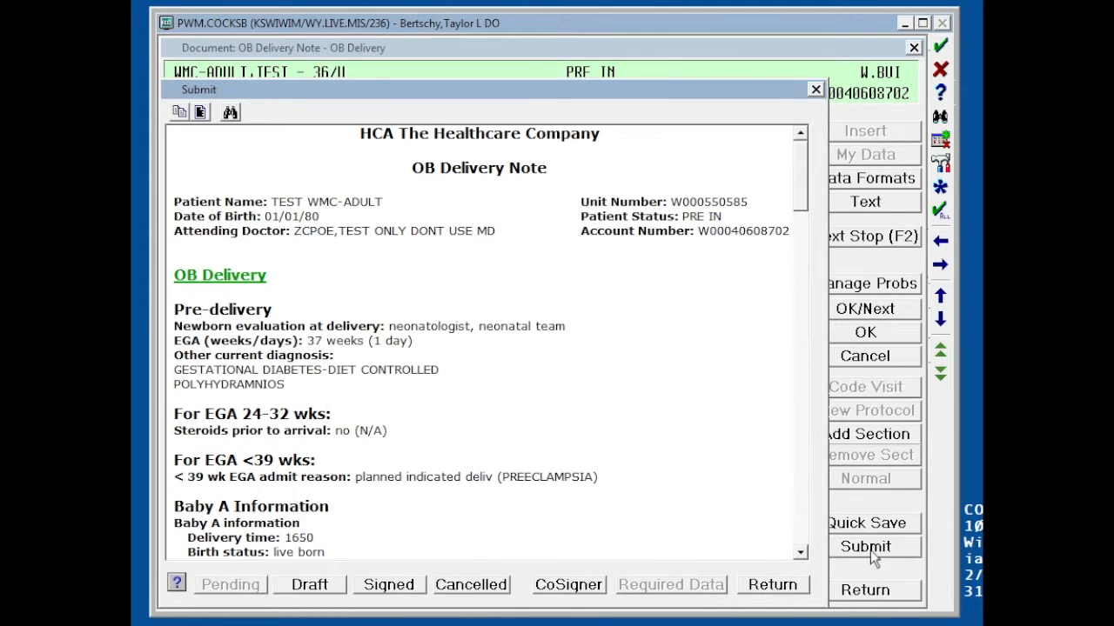
left_click(383, 587)
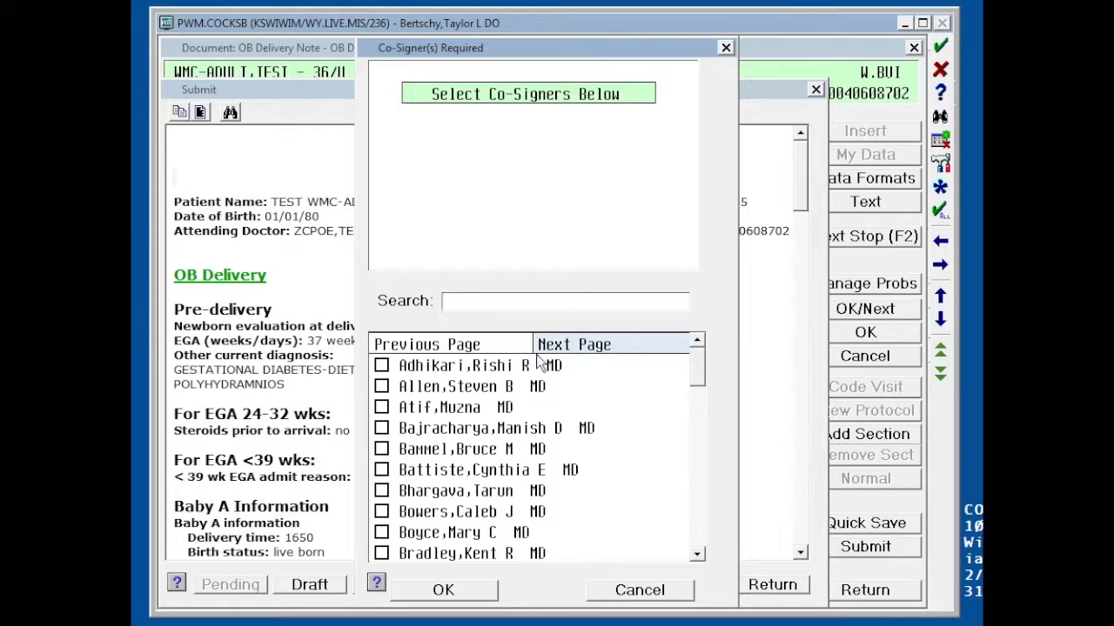
type("KAUF")
left_click(486, 367)
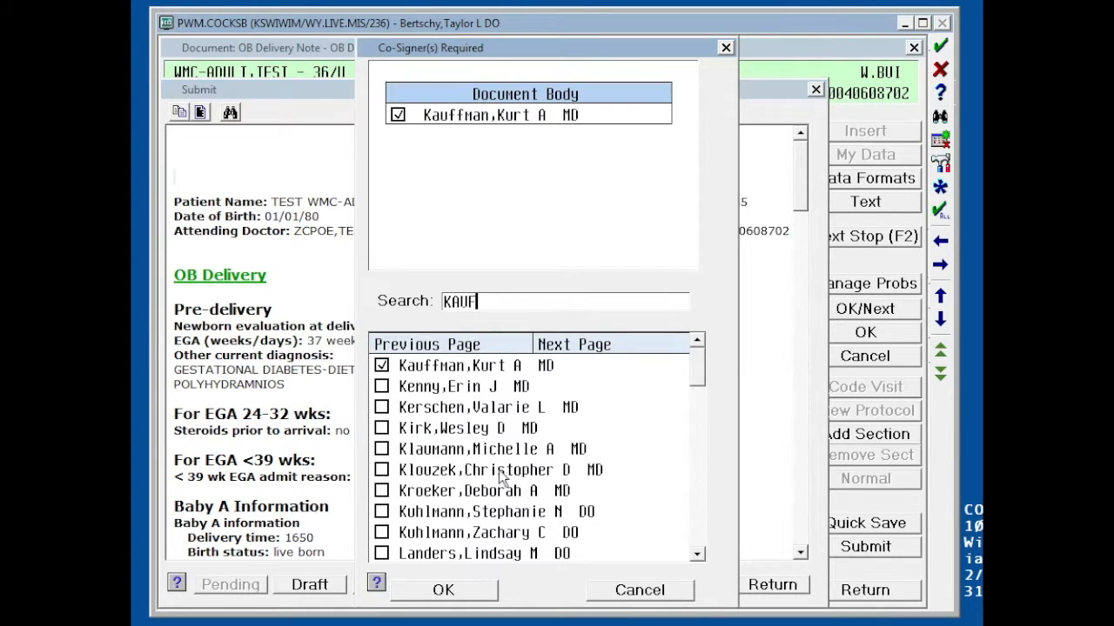
left_click(463, 593)
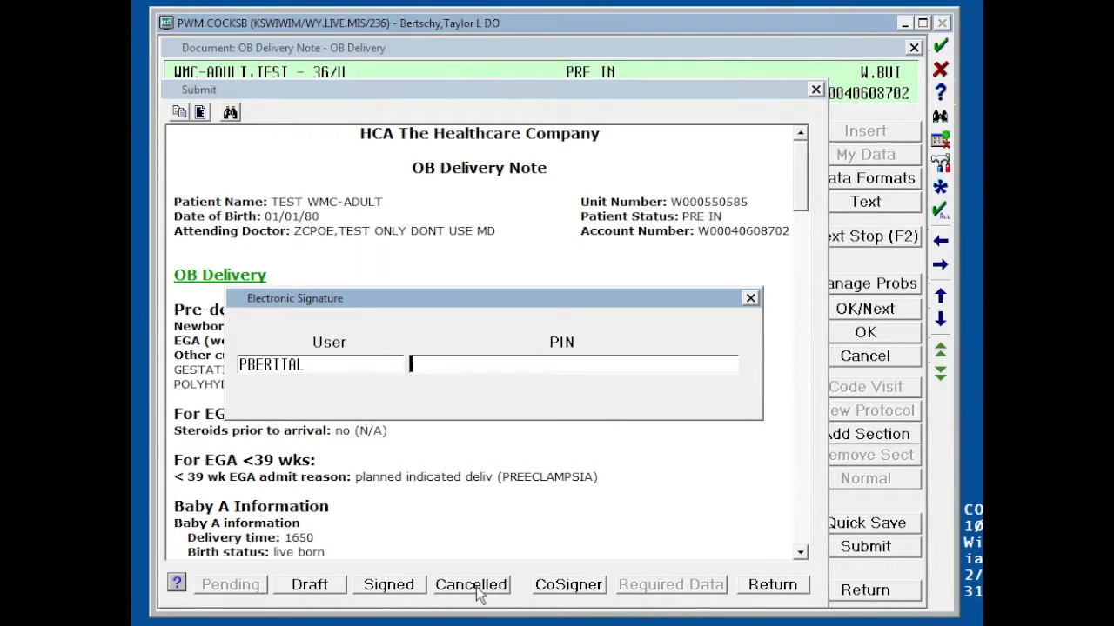
type("****")
key("Return")
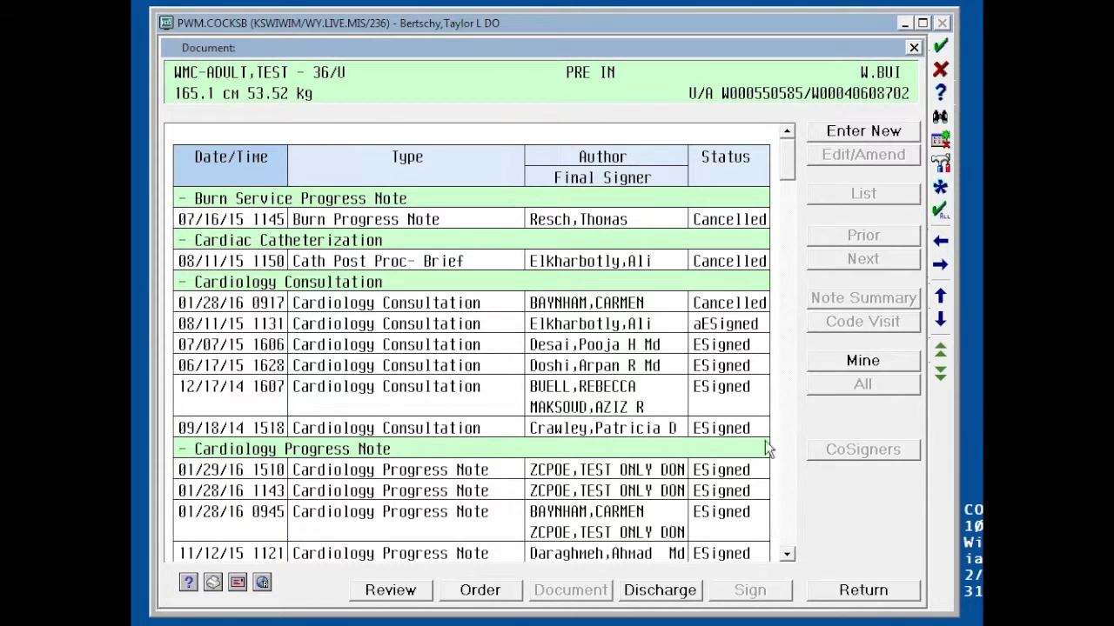
Scroll the document list to Labor and Delivery Notes and open the 02/01/16 1650 OB Delivery Note
left_click(784, 169)
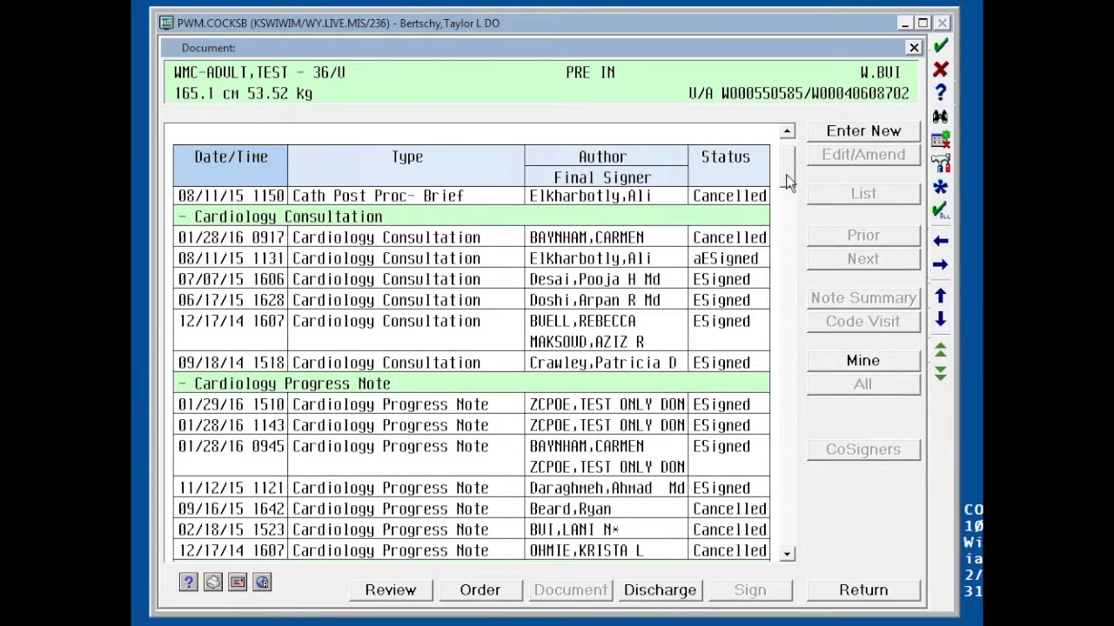
scroll(787, 181, "up", 1)
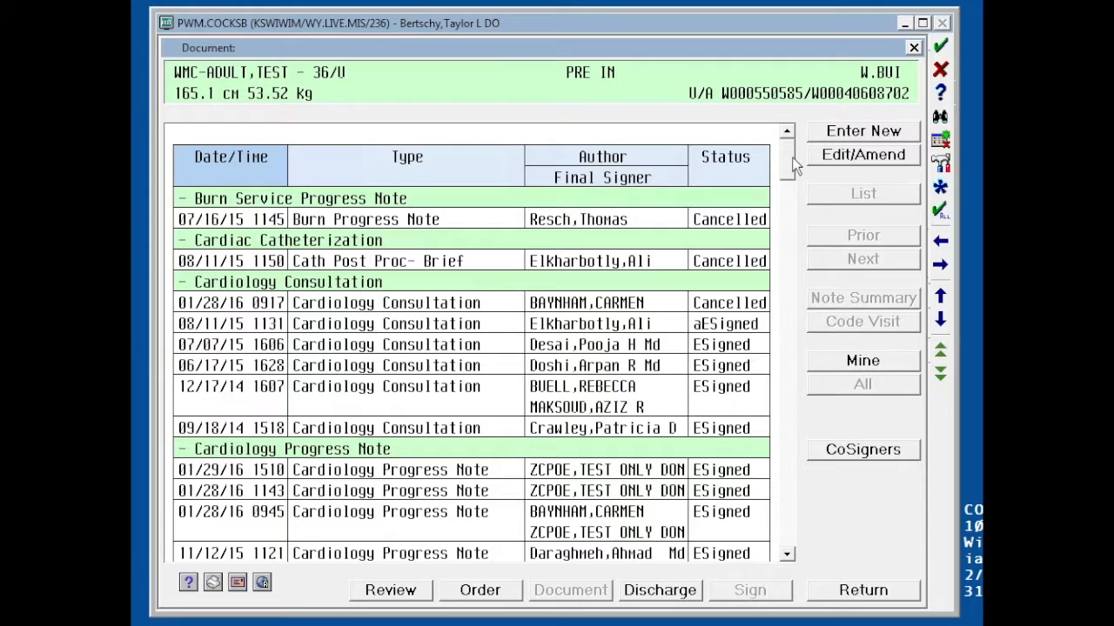
left_click_drag(793, 165, 792, 223)
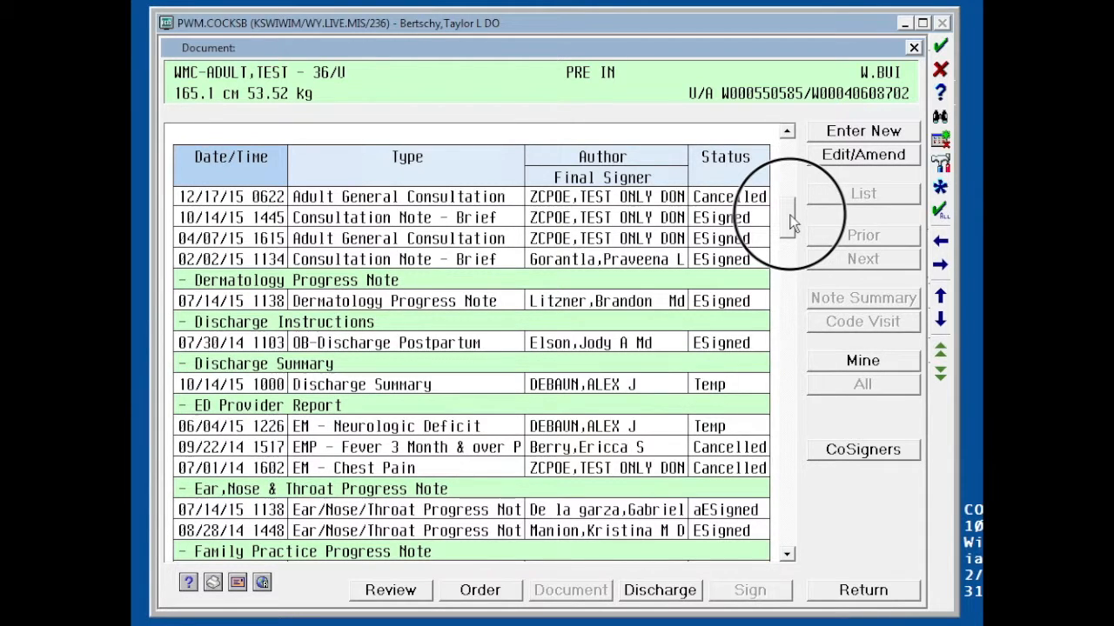
left_click_drag(791, 223, 794, 234)
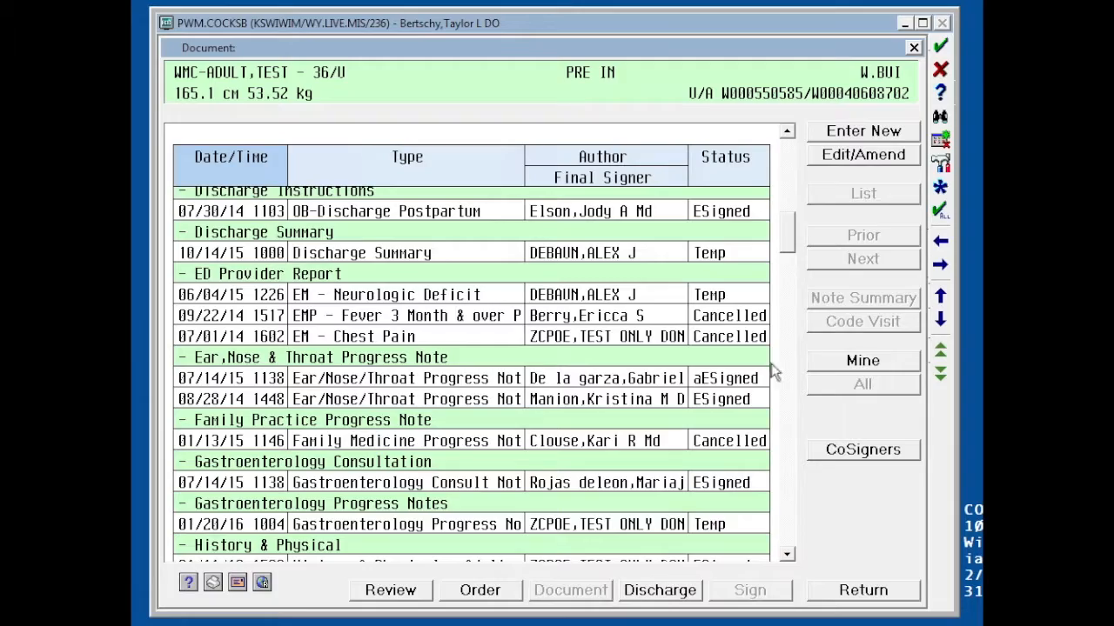
left_click_drag(788, 244, 796, 348)
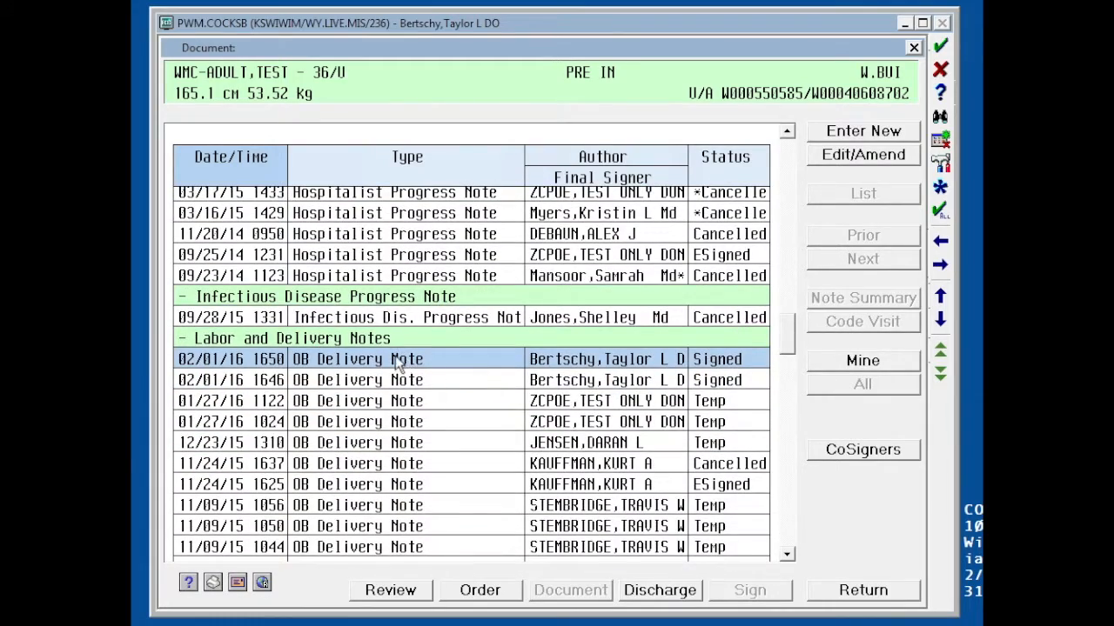
double_click(397, 361)
left_click_drag(775, 188, 791, 374)
left_click(752, 227)
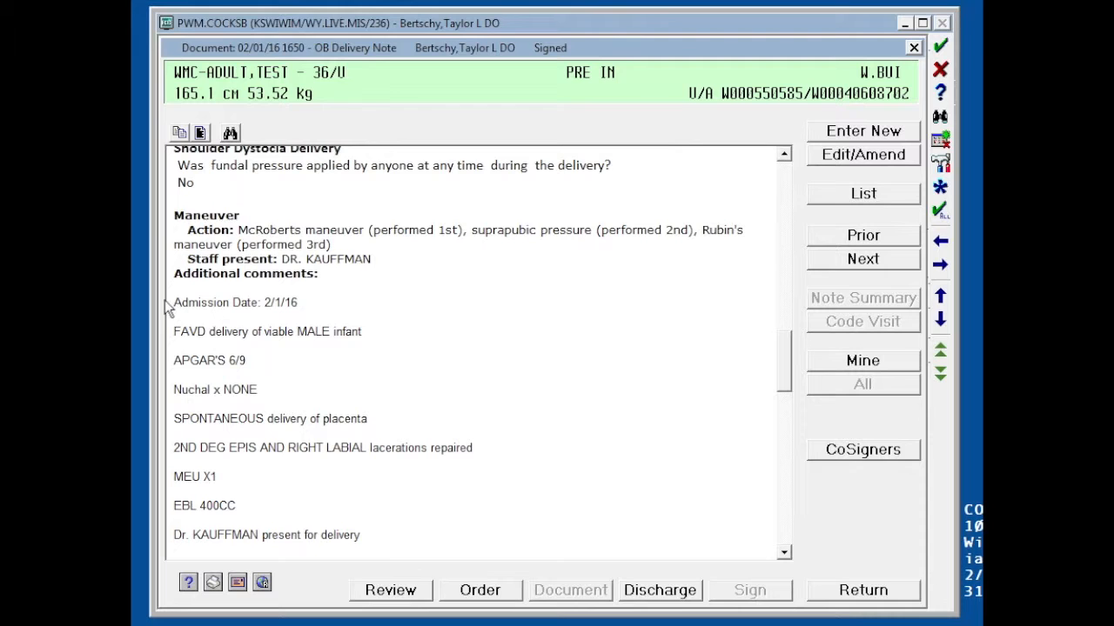
Copy the note text from Admission Date through EBL 400CC and open the new-note Templates list
left_click_drag(172, 303, 397, 305)
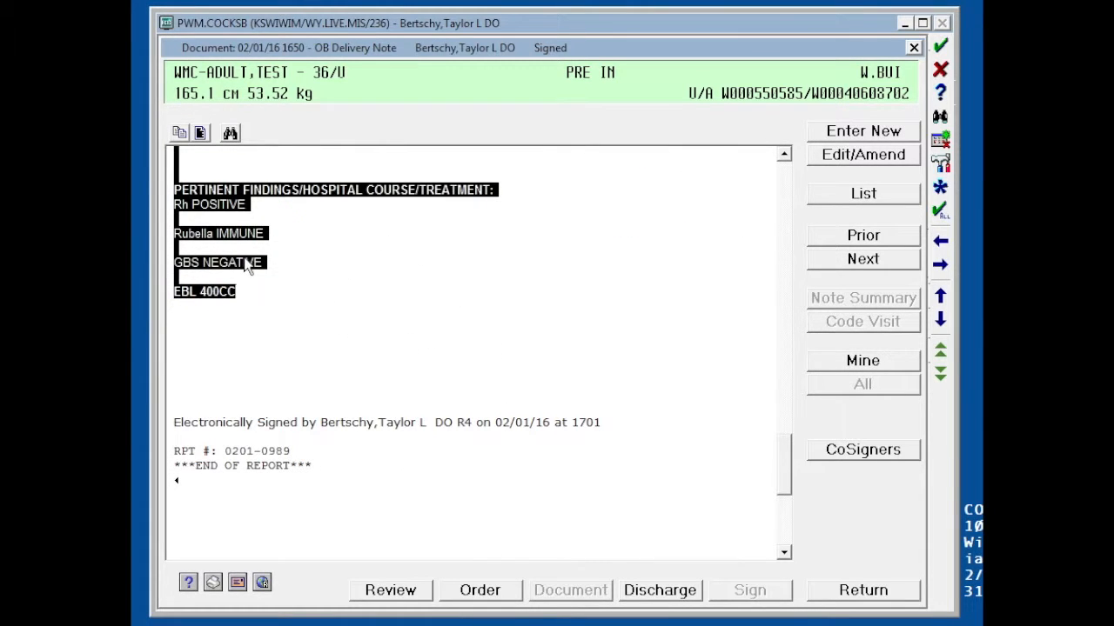
right_click(247, 258)
left_click(268, 267)
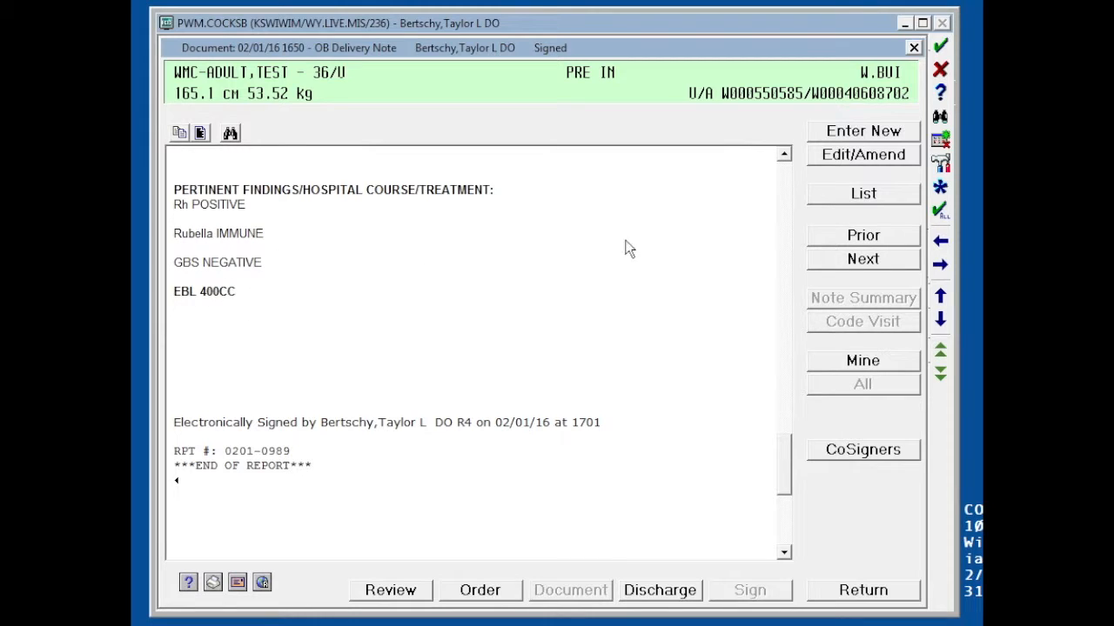
left_click(843, 140)
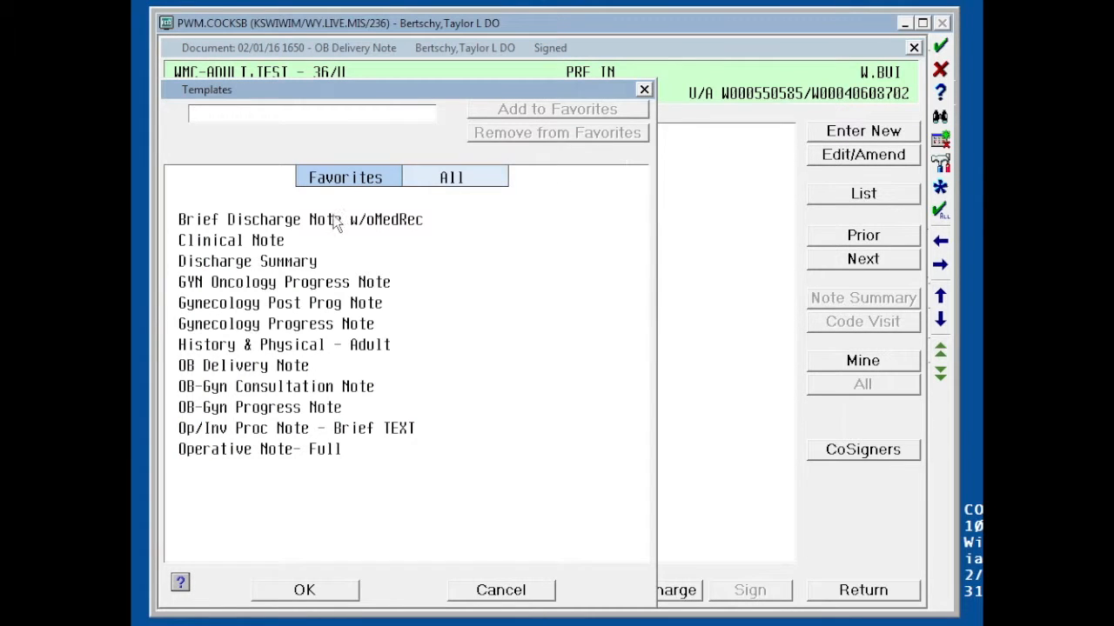
Create a Brief Discharge Note w/oMedRec and paste the copied delivery text into Free Text A&P on the DC Note section
left_click(302, 593)
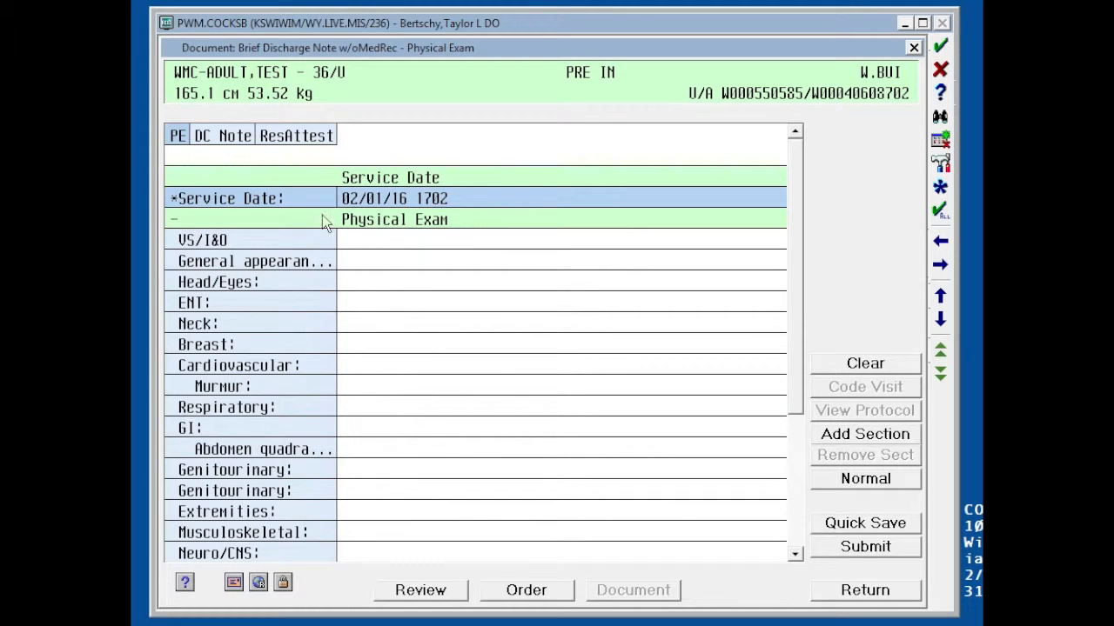
left_click(231, 145)
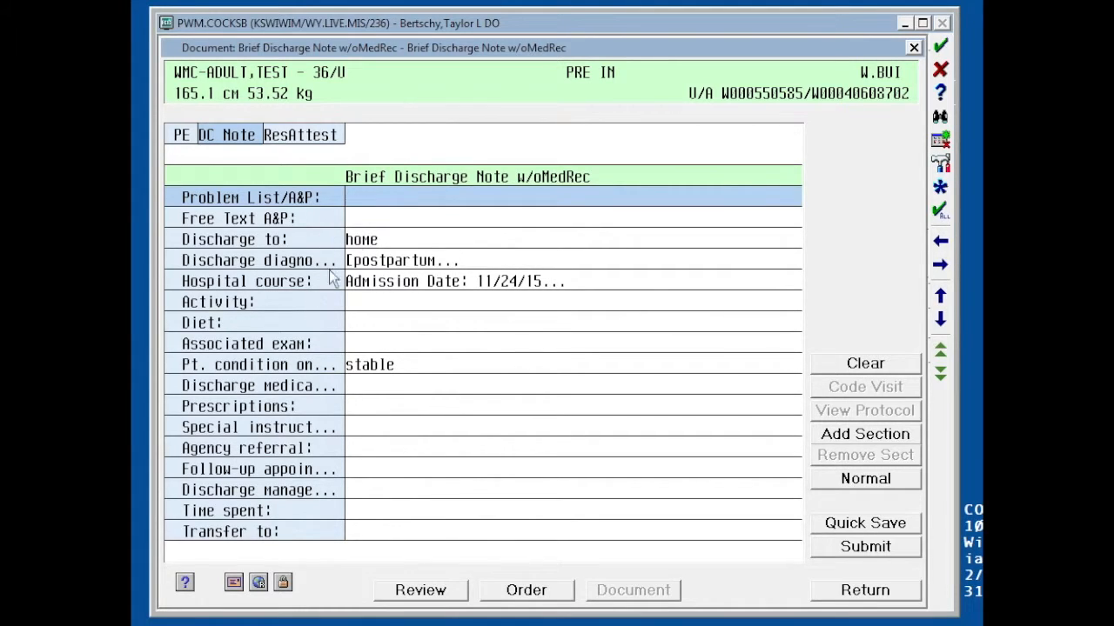
left_click(382, 222)
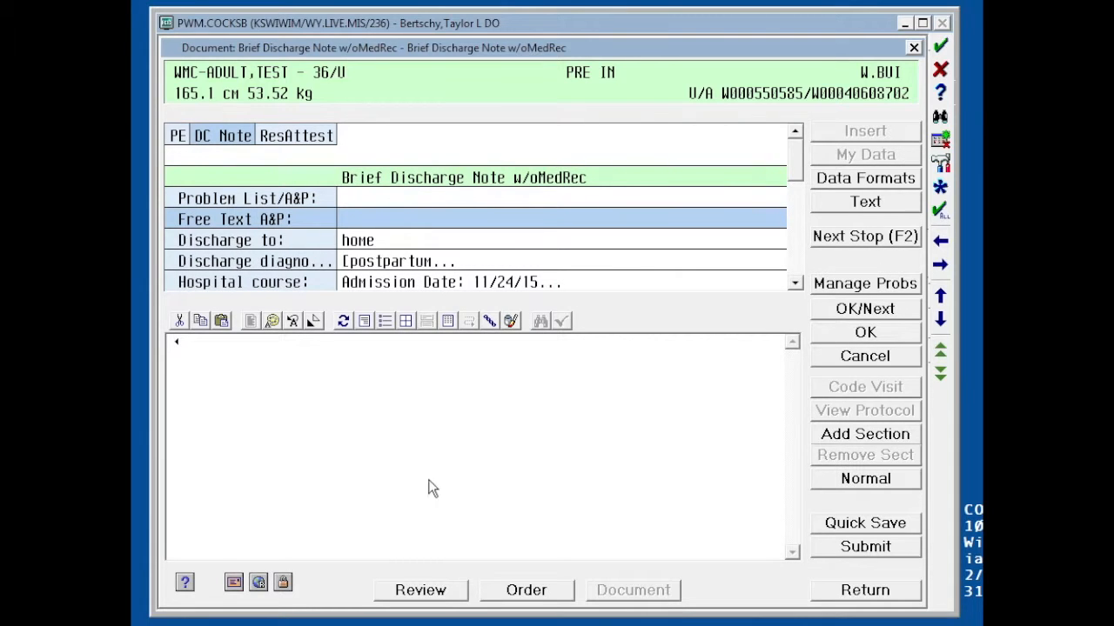
right_click(210, 383)
left_click(244, 425)
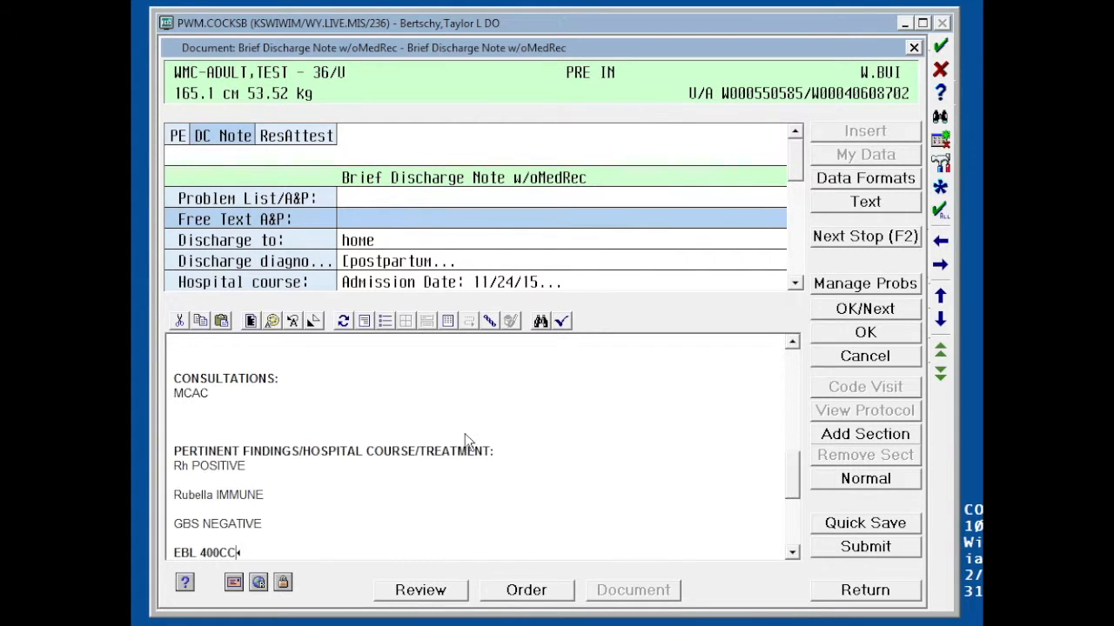
left_click_drag(791, 461, 802, 357)
Add a 'DISCHARGE DATE: 2/1' line below the Admission Date line
left_click(315, 341)
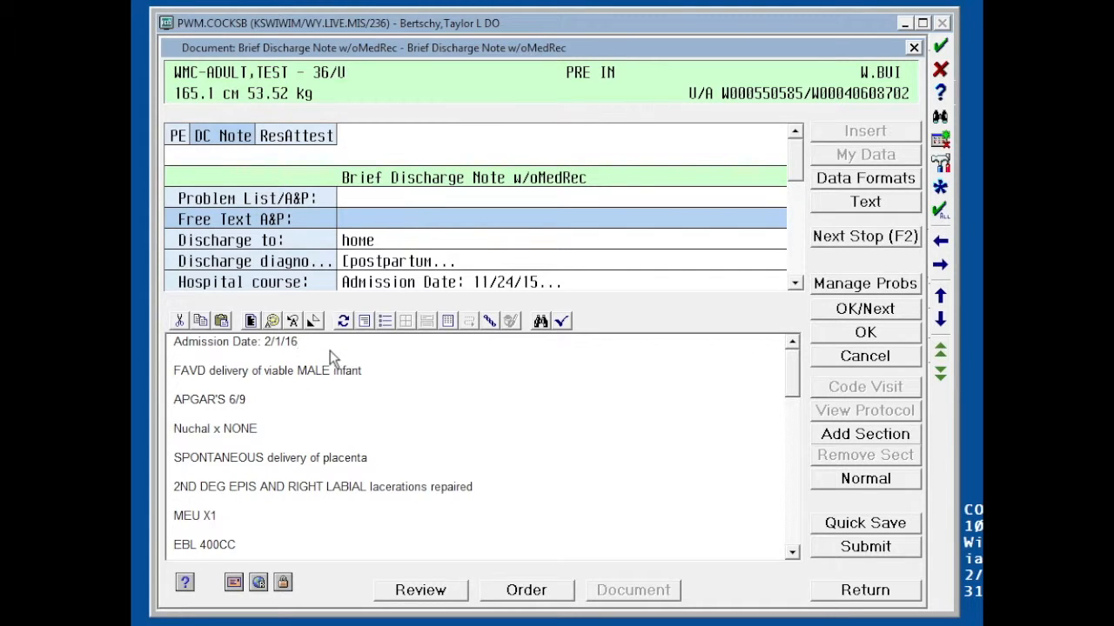
key("Return")
type("DISCH")
key("BackSpace")
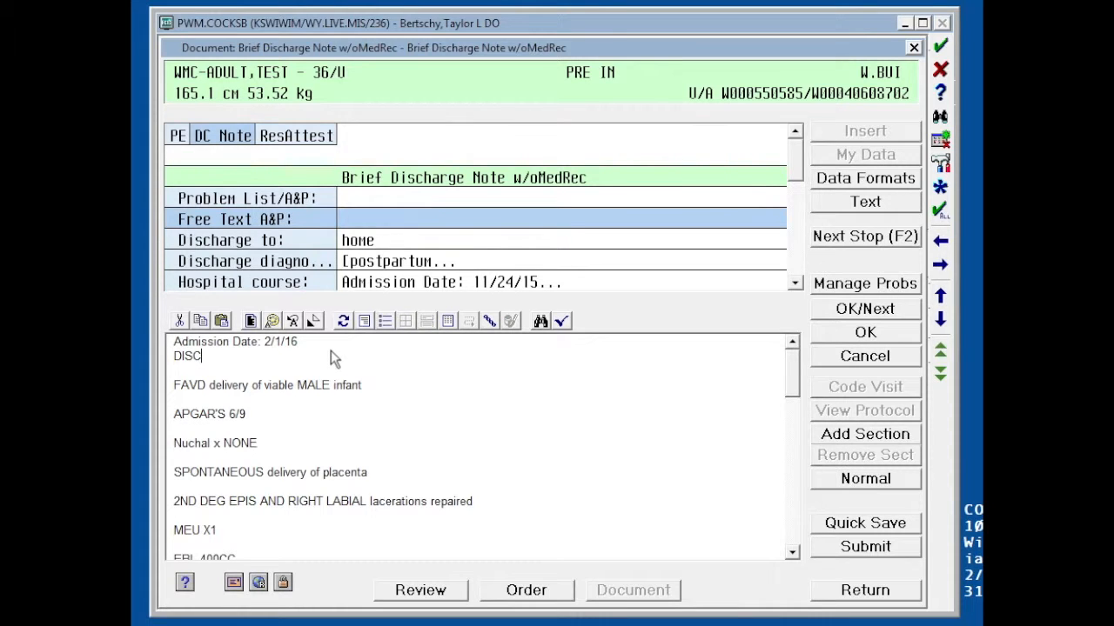
type("HARGE DATE")
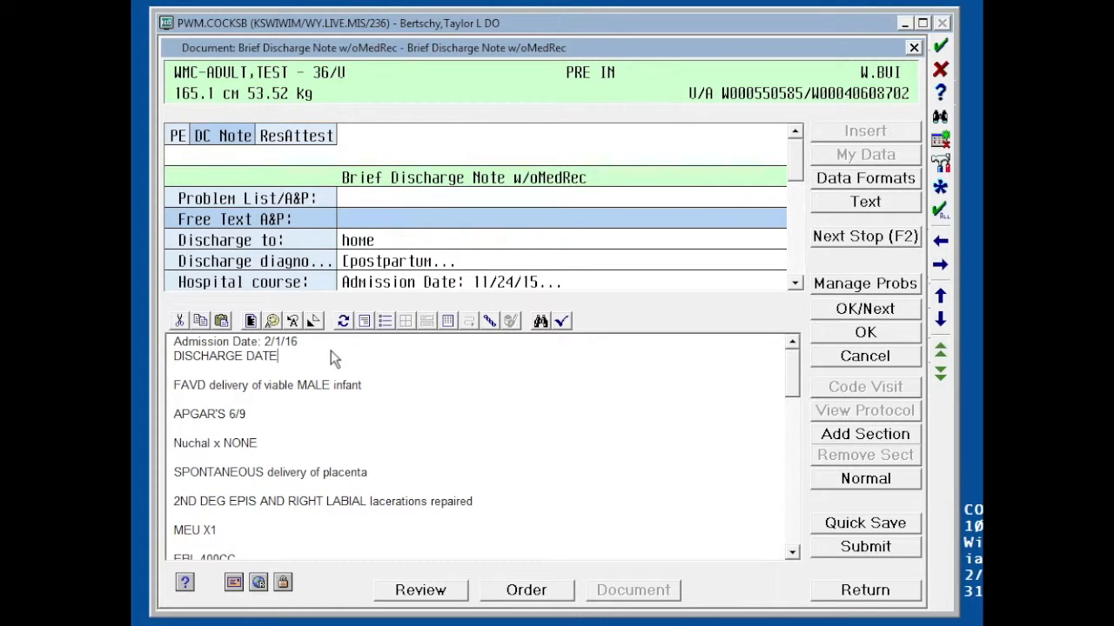
type(":  2/1")
Add a 'ROUTINE POSTPARTUM COURSE' line after EBL 400CC
left_click_drag(794, 379, 801, 500)
key("Return")
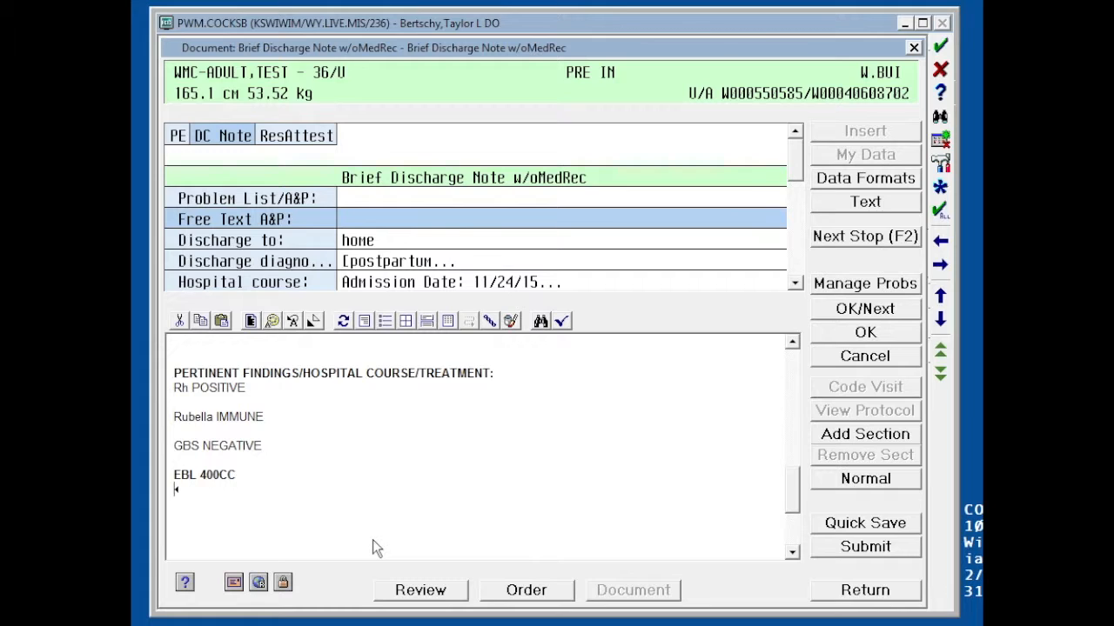
type("ROUTINE PO")
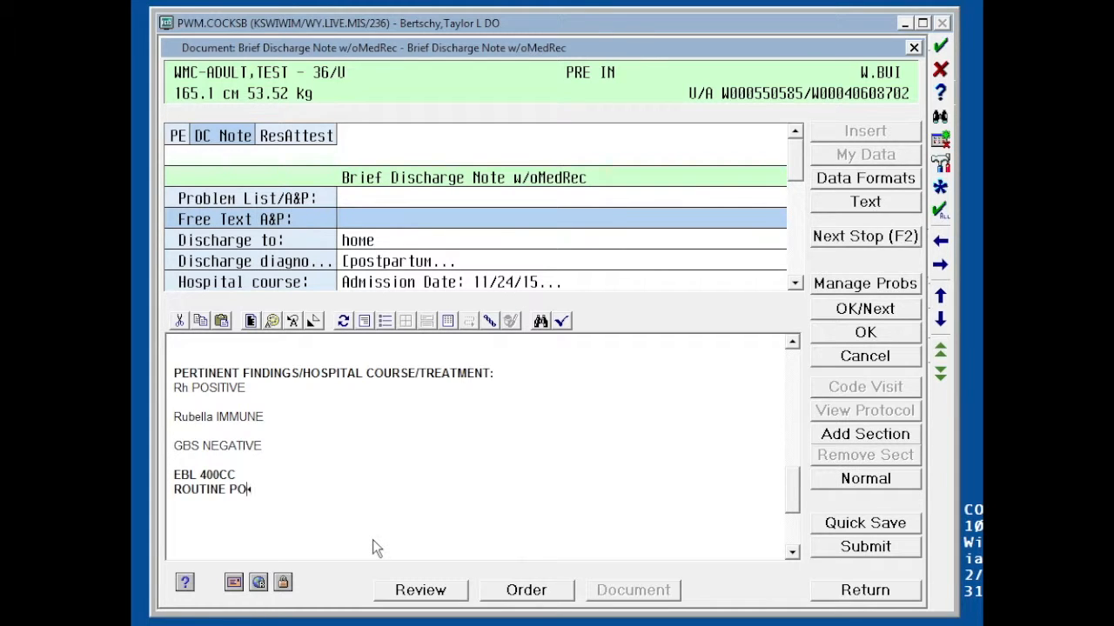
type("STPARTUM COURSE")
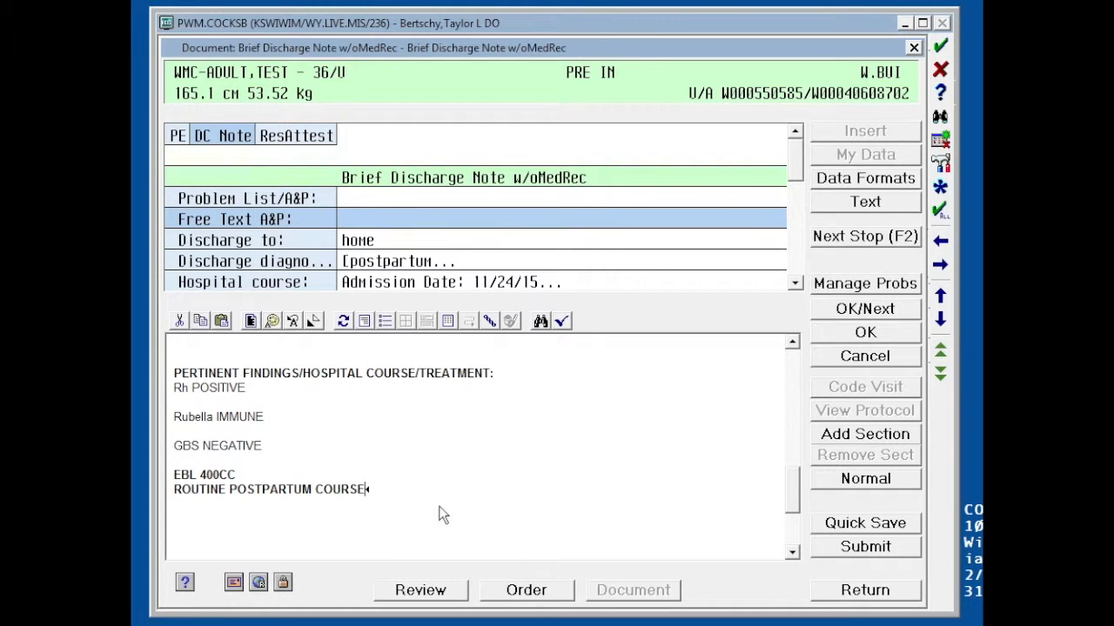
left_click(800, 183)
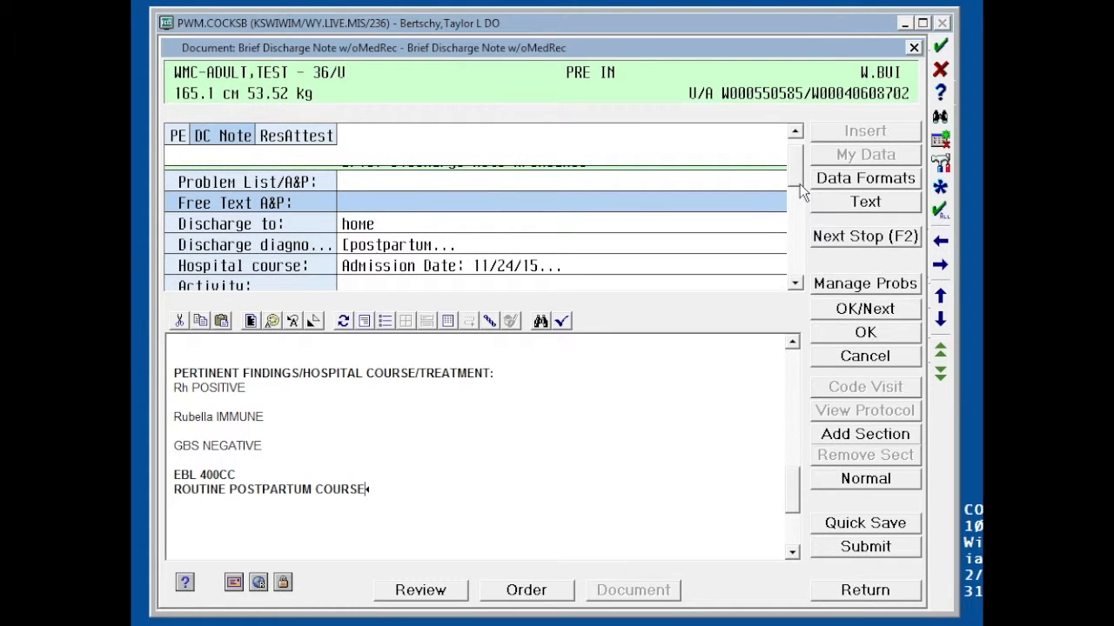
Clear the Discharge diagnosis text and keep stable as the patient's discharge condition
left_click(354, 228)
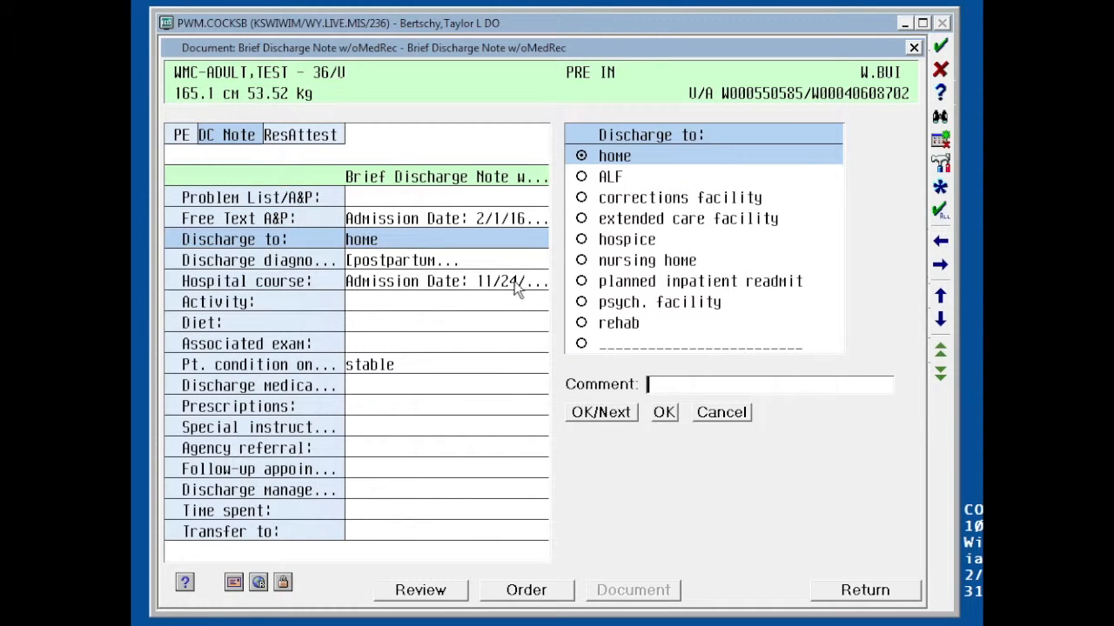
left_click(395, 260)
left_click_drag(627, 186, 554, 127)
key("Delete")
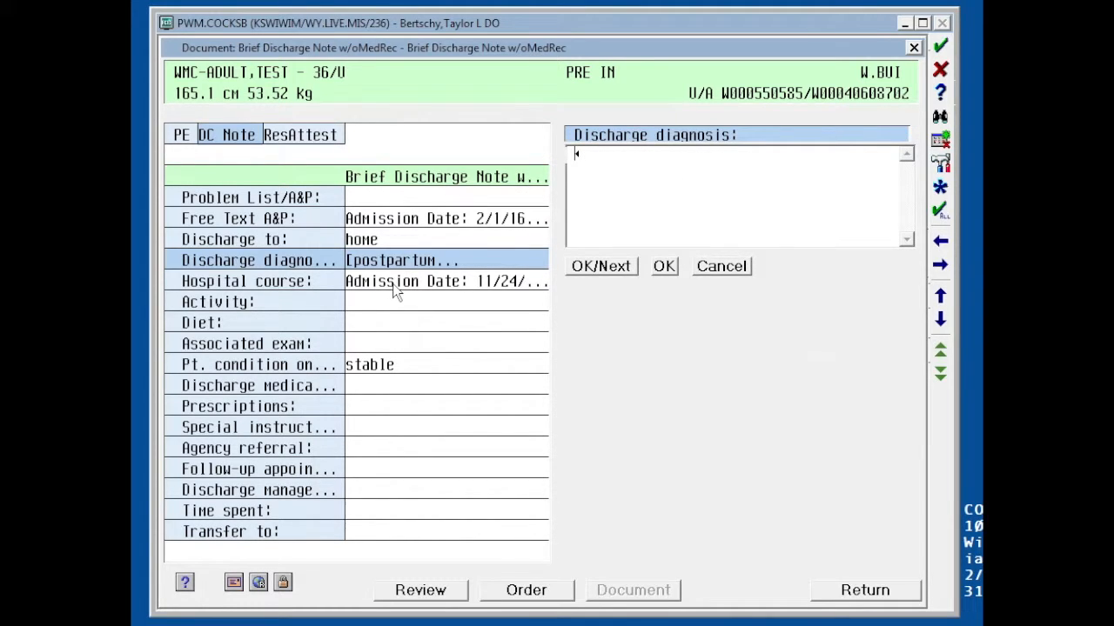
left_click(387, 366)
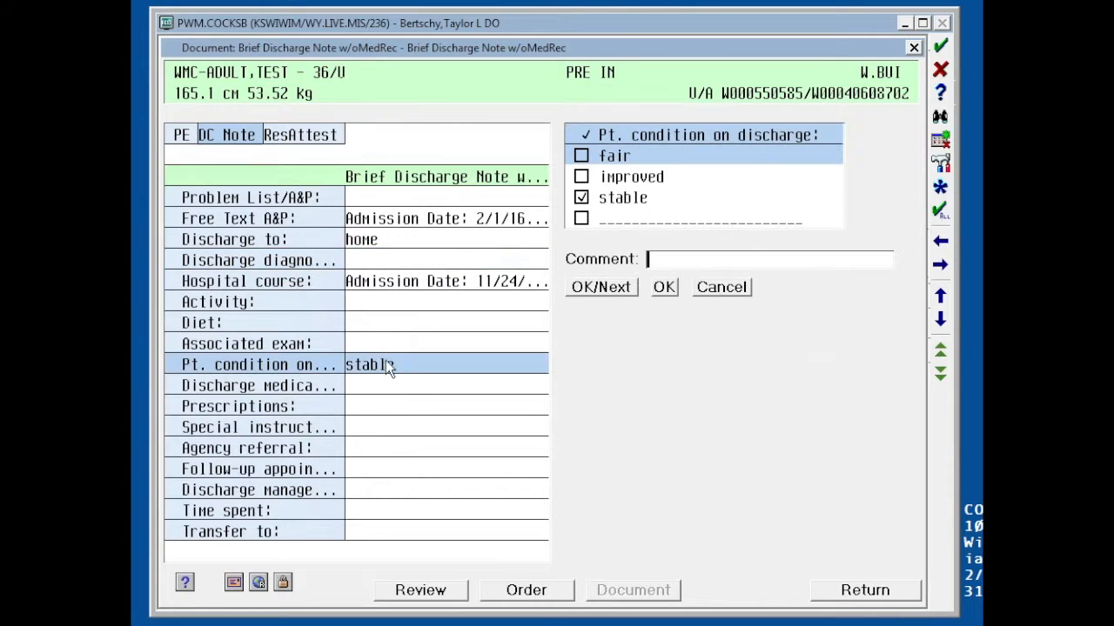
left_click(613, 202)
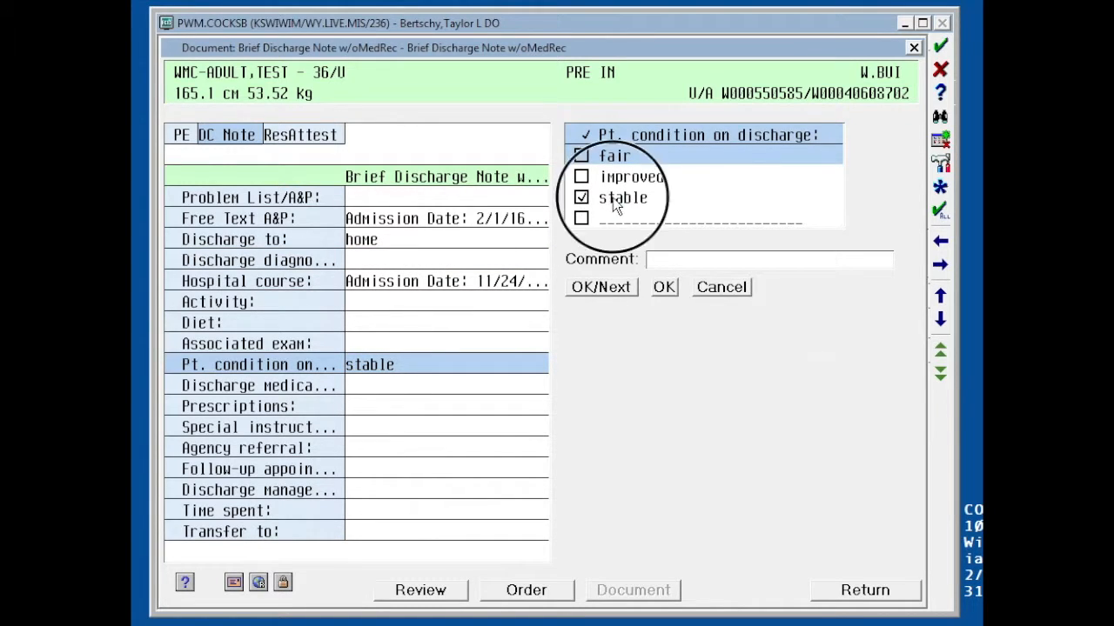
Add the discharge medication reconciliation statement and mark Prescriptions as on chart
left_click(380, 387)
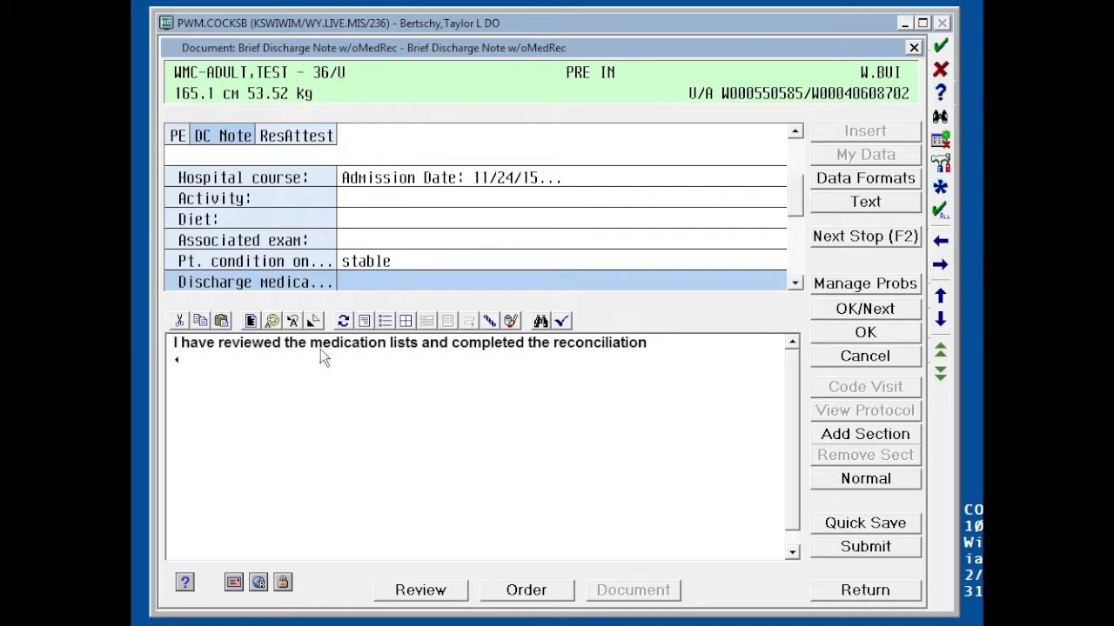
left_click_drag(799, 184, 803, 225)
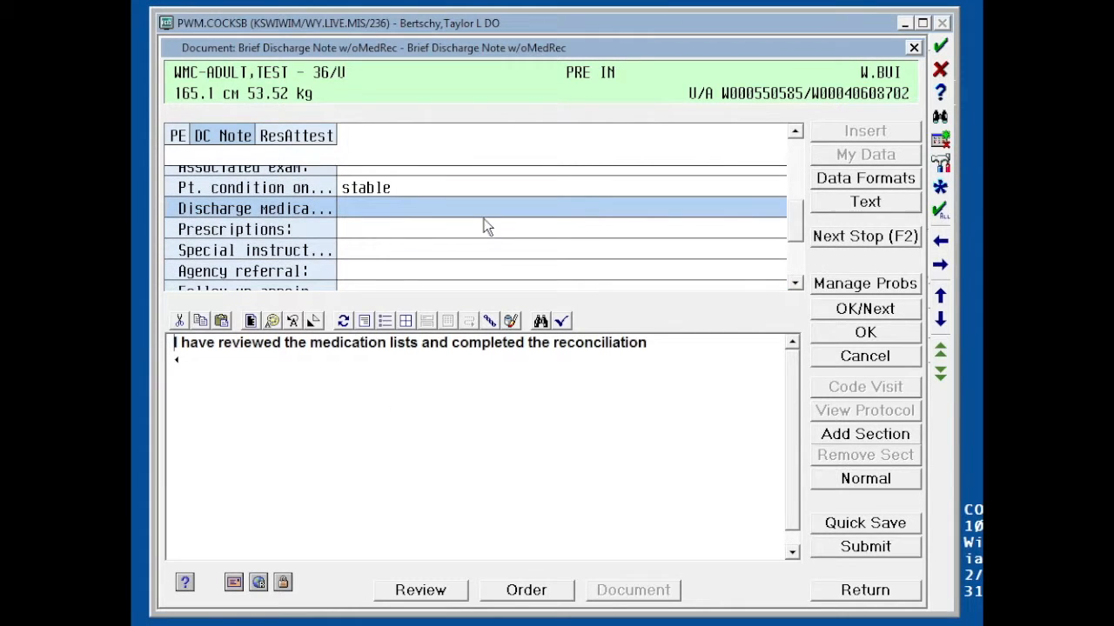
left_click(374, 228)
left_click(581, 156)
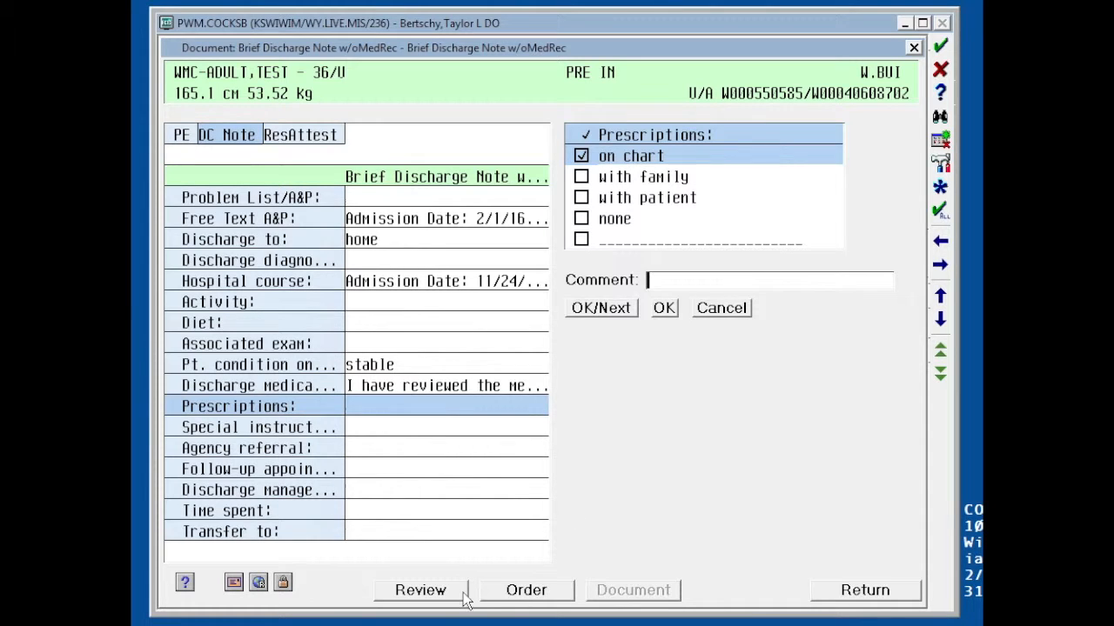
left_click(663, 308)
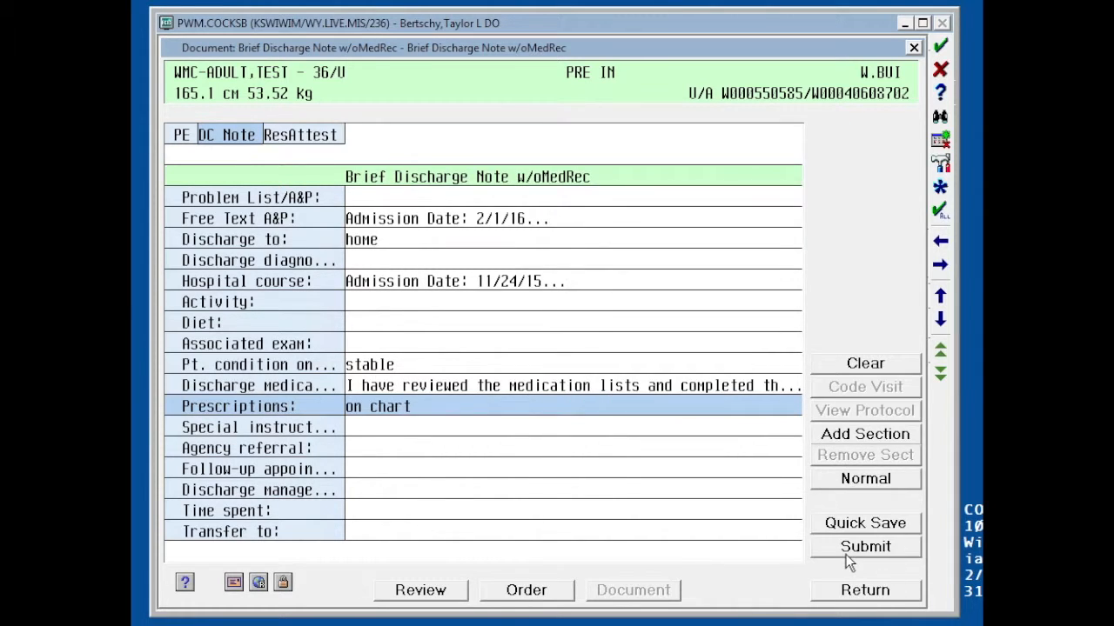
Sign the Brief Discharge Note, adding the searched physician as co-signer and entering the signature PIN
left_click(845, 553)
left_click(403, 587)
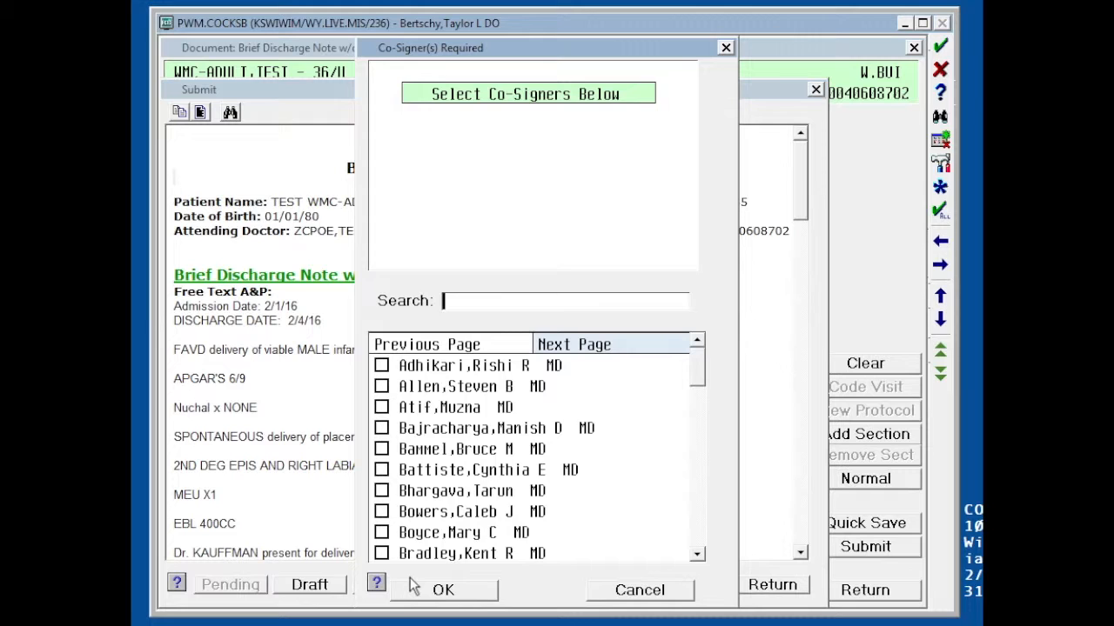
type("KAU")
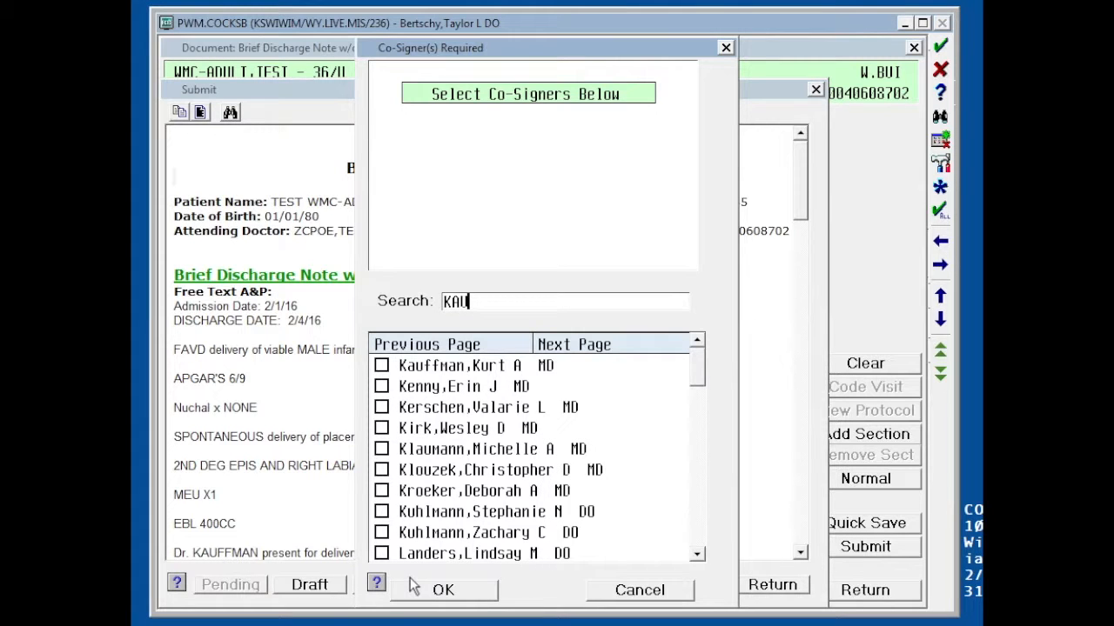
left_click(381, 365)
left_click(466, 597)
type("****")
key("Return")
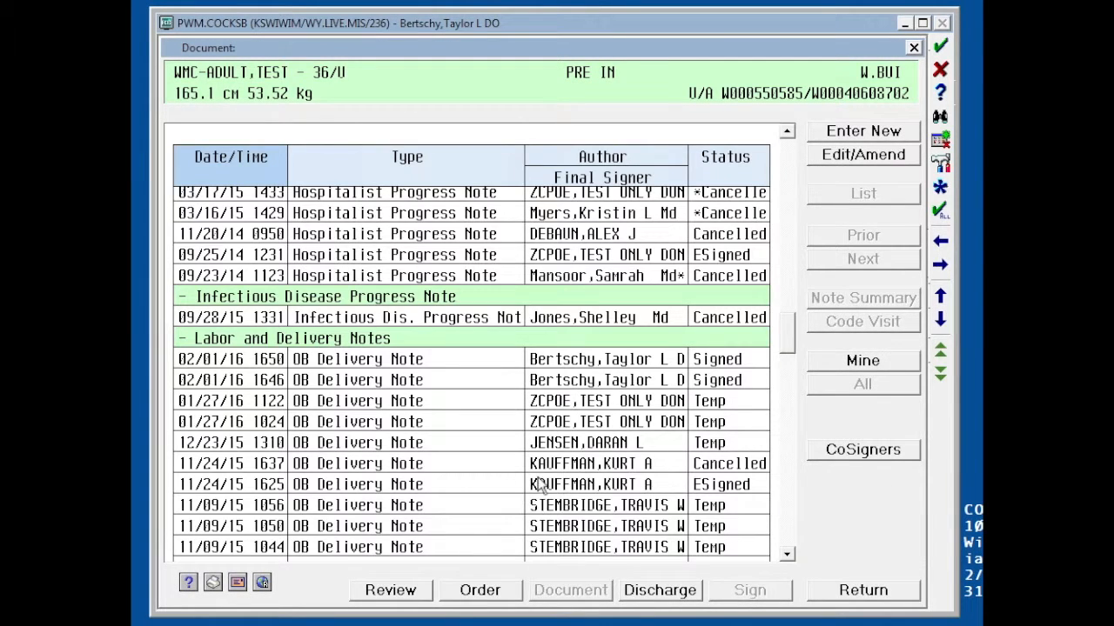
left_click_drag(786, 331, 787, 414)
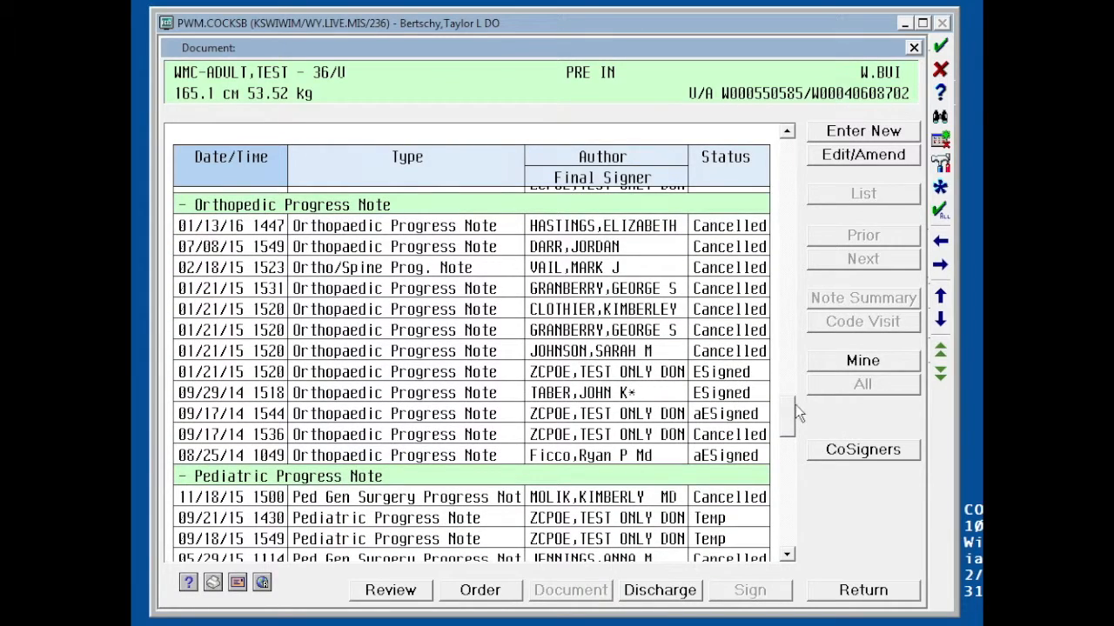
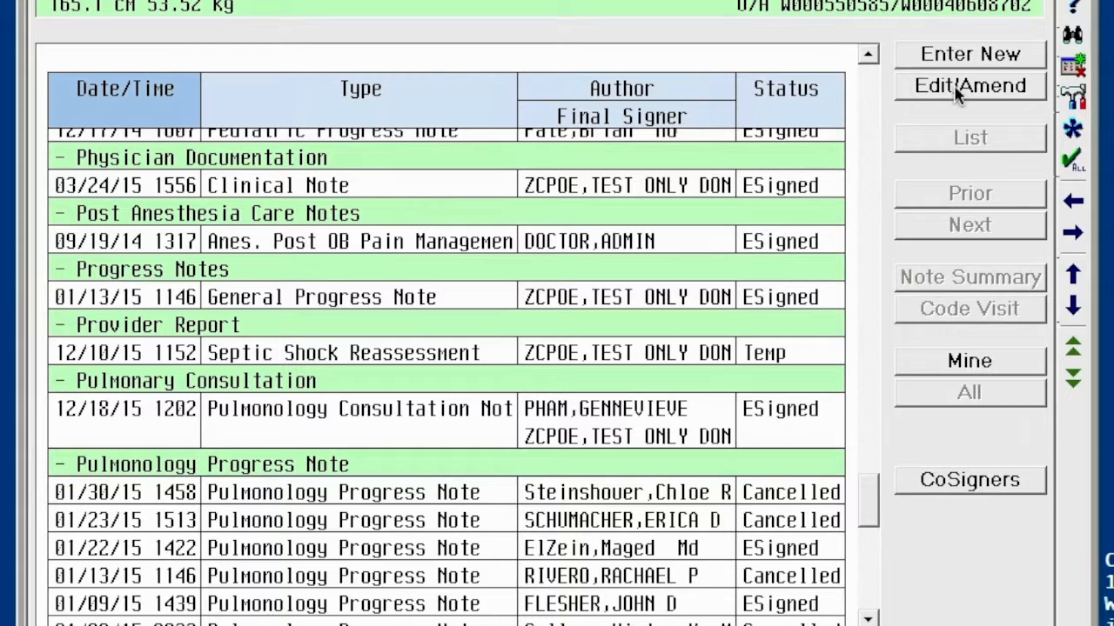
Start a new note from the OB Delivery Note template
left_click(957, 59)
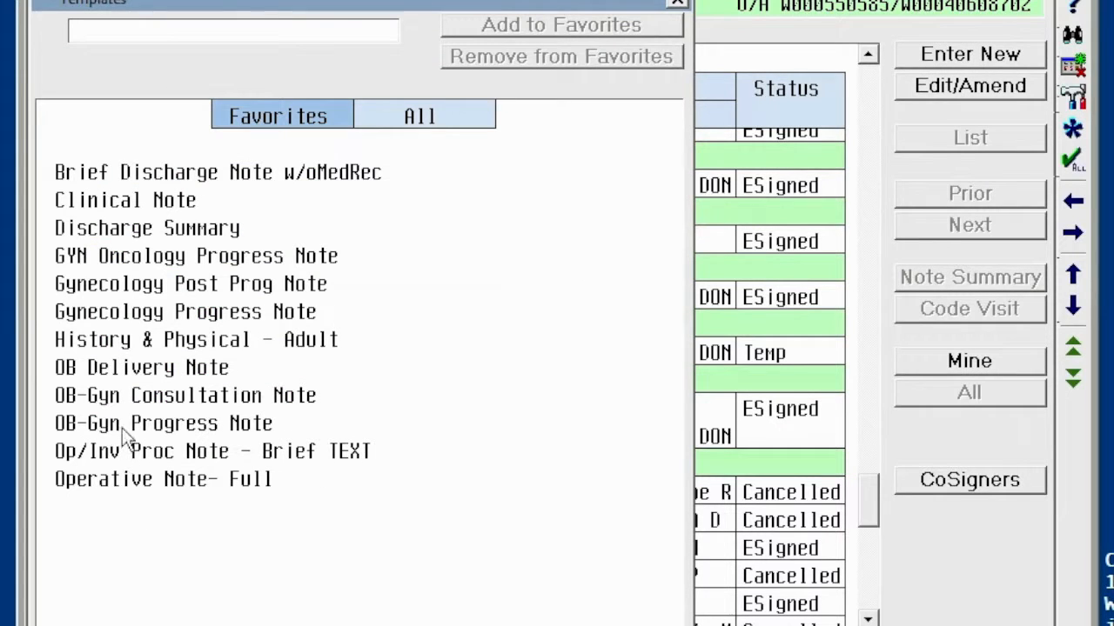
left_click(123, 368)
left_click(257, 625)
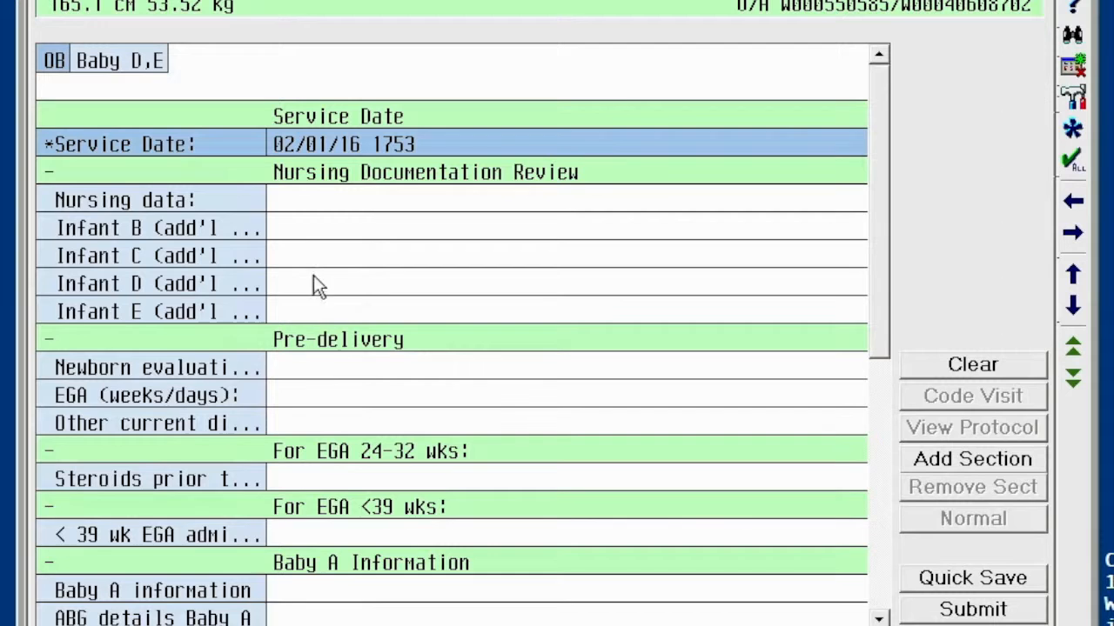
Record NRP certified personnel at delivery and gestational age of 40 weeks plus 3 days
left_click(294, 371)
left_click(594, 87)
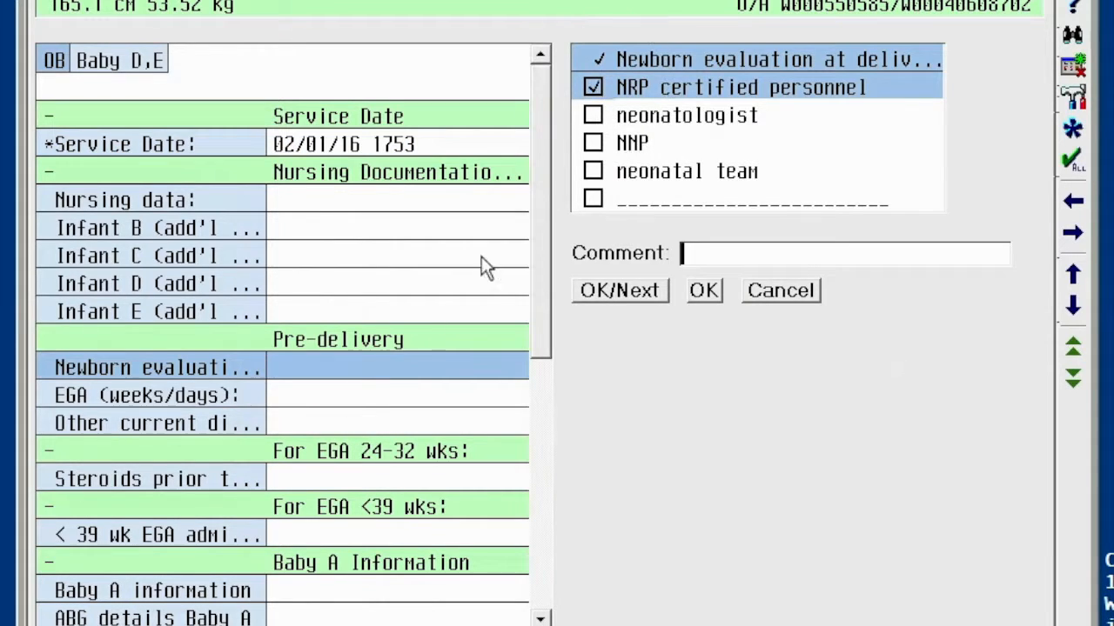
left_click(356, 402)
left_click(592, 228)
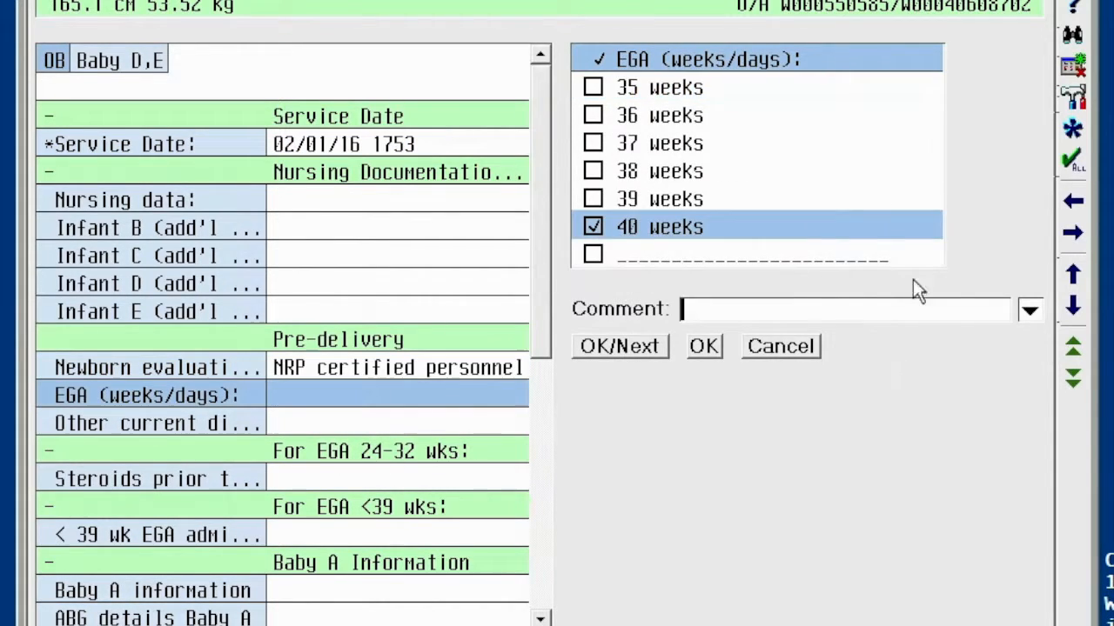
left_click(1029, 310)
left_click(736, 398)
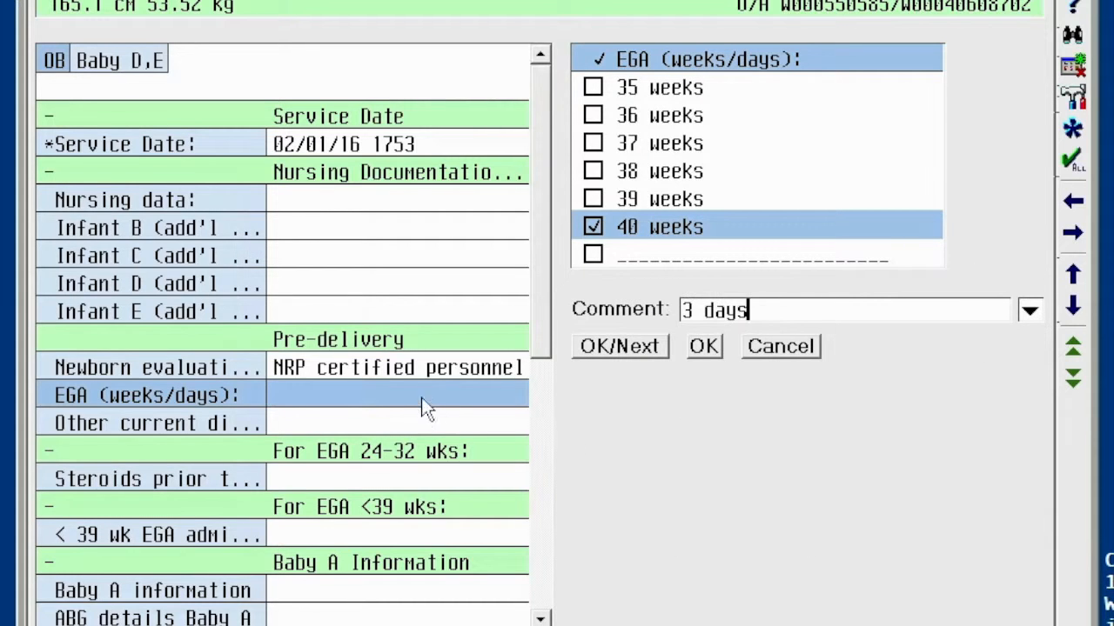
left_click(349, 424)
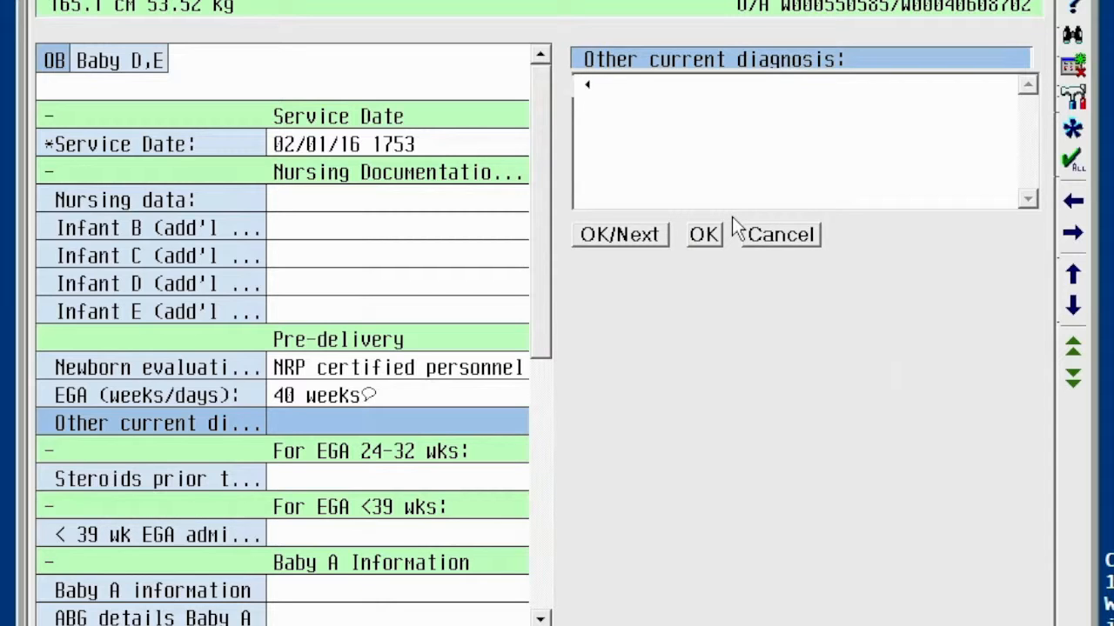
Set other diagnosis to NONE, steroids to N/A, and under-39-week admit reason to n/a
type("NONE")
left_click(327, 487)
left_click(593, 145)
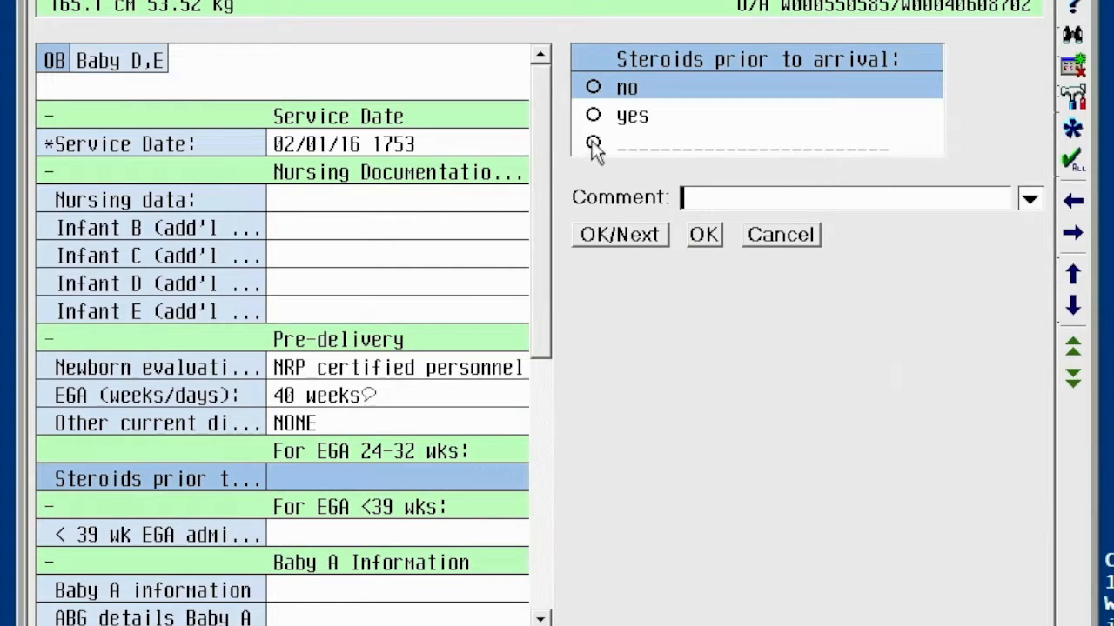
type("N/A")
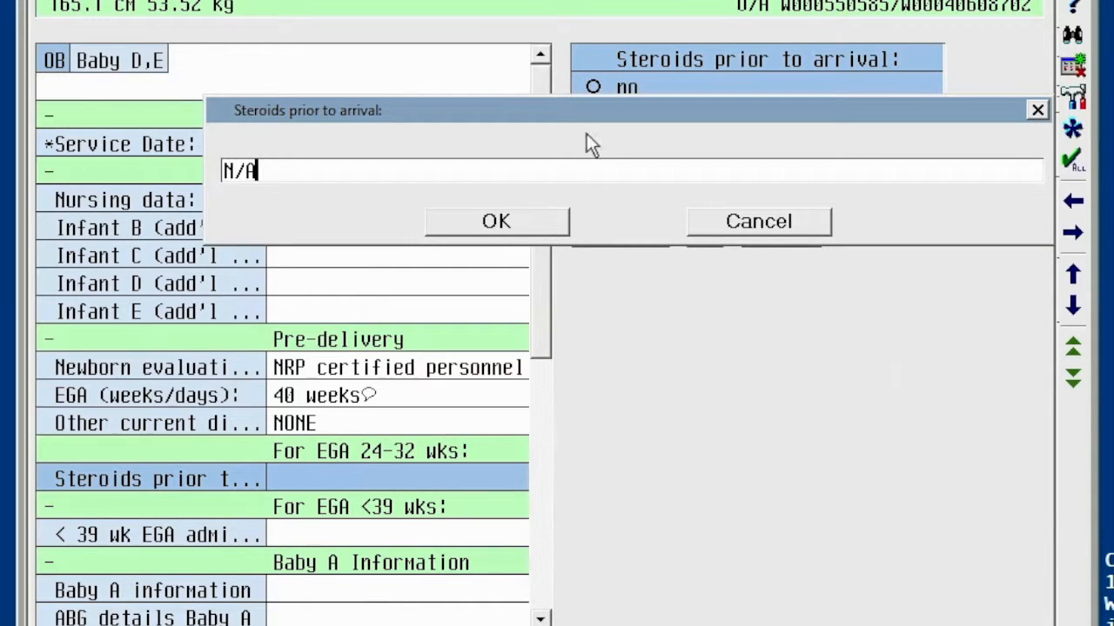
left_click(553, 228)
left_click(371, 537)
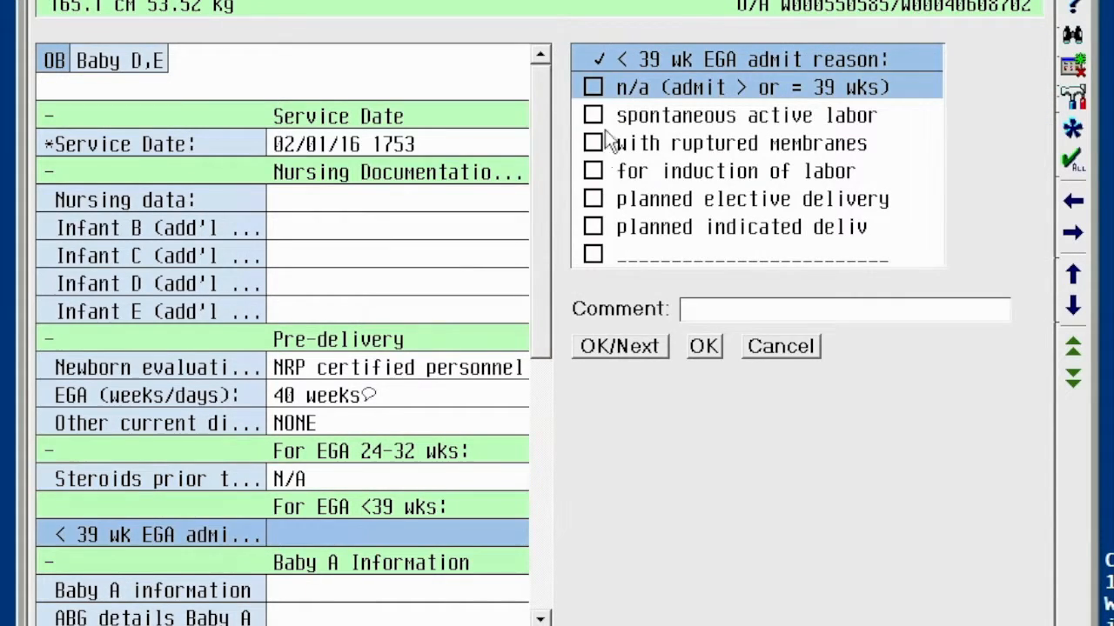
left_click(592, 87)
left_click(340, 592)
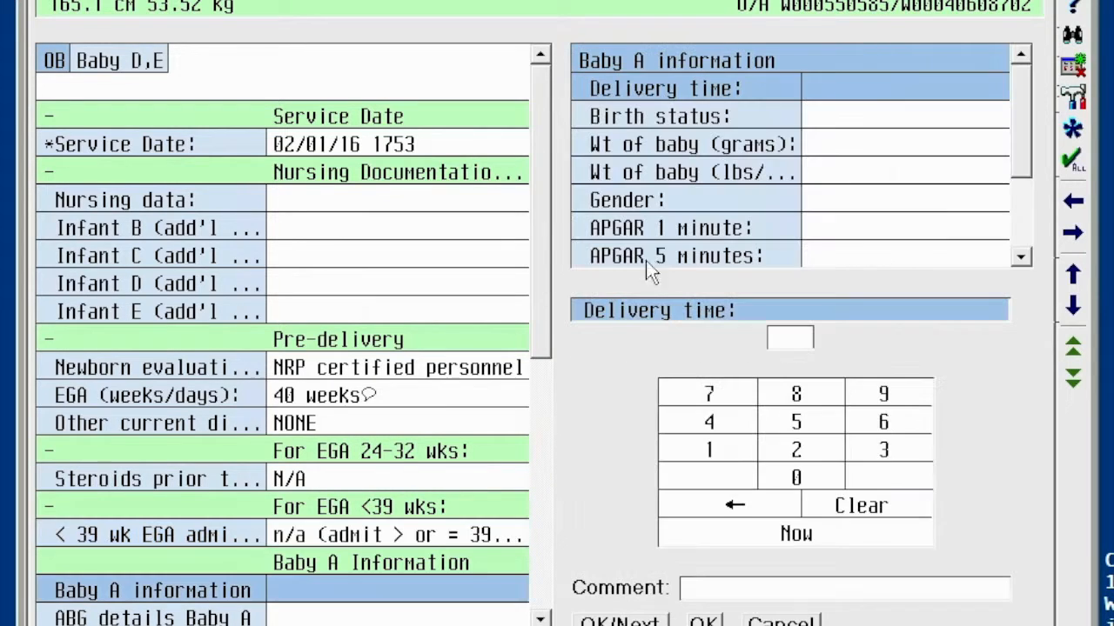
Record Baby A delivered at 1730, live born, female, with APGAR scores 9 and 9
left_click(726, 451)
left_click(729, 403)
left_click(885, 459)
key("Return")
left_click(596, 343)
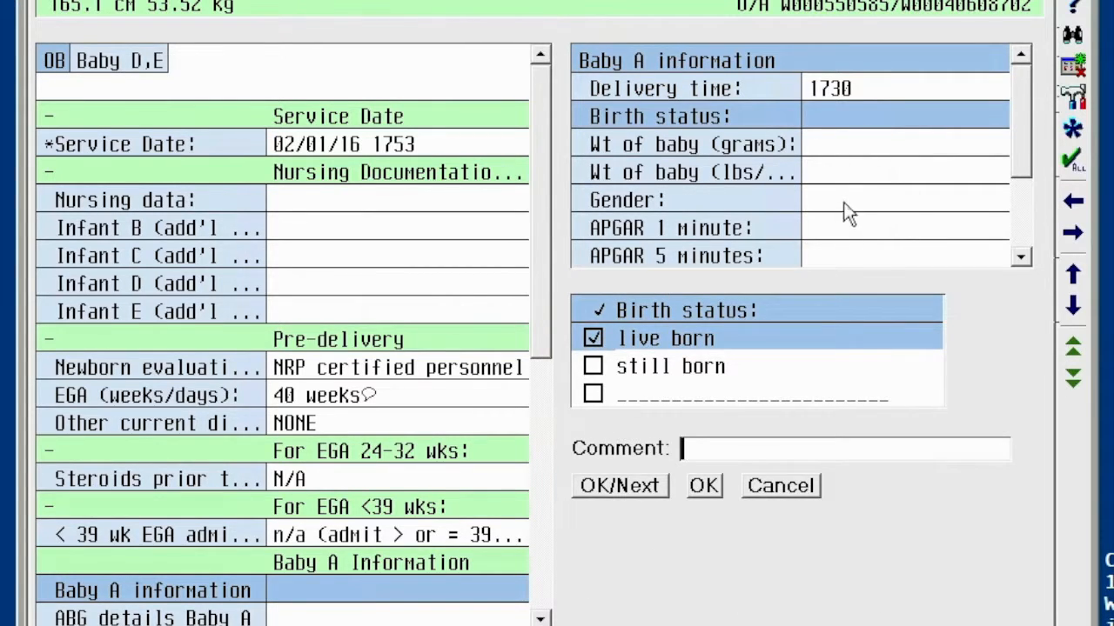
key("Return")
left_click(593, 368)
key("Return")
type("9")
left_click(884, 394)
left_click_drag(1018, 163, 1030, 224)
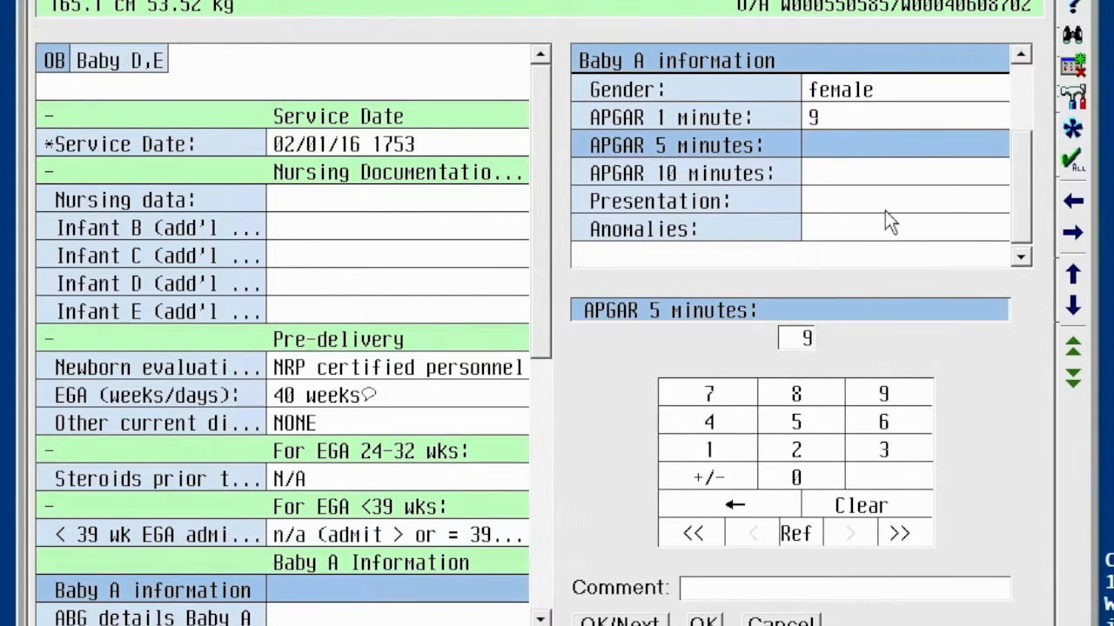
left_click(939, 203)
Mark vertex presentation, cord blood gases not collected, and a loose, reduced nuchal cord
left_click(592, 340)
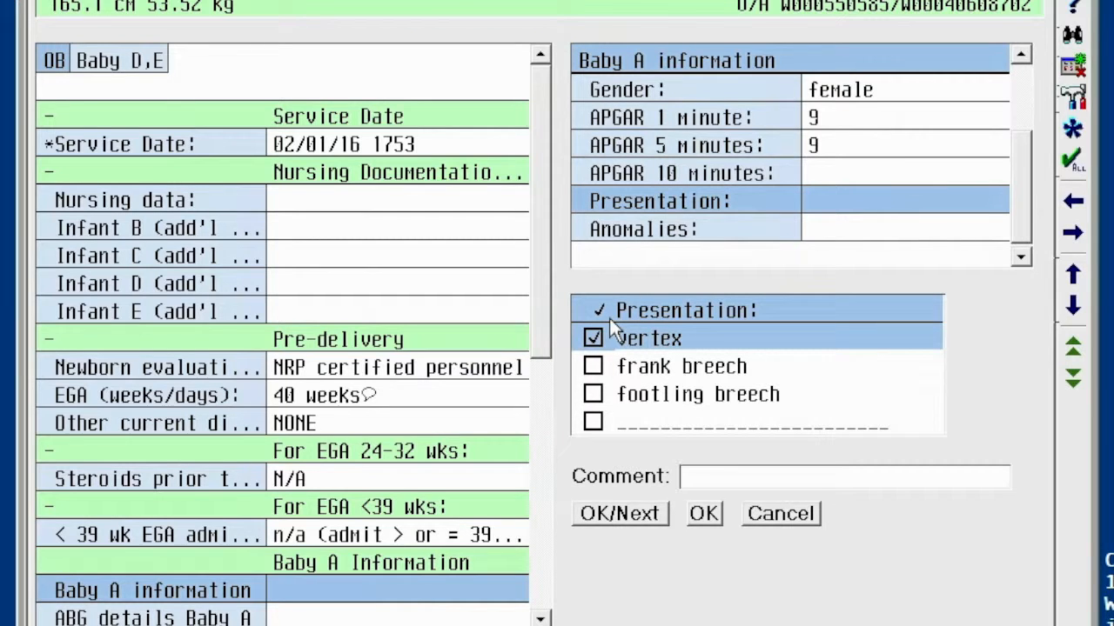
type("OP")
left_click_drag(536, 342, 549, 446)
left_click(396, 428)
left_click(592, 338)
left_click(345, 459)
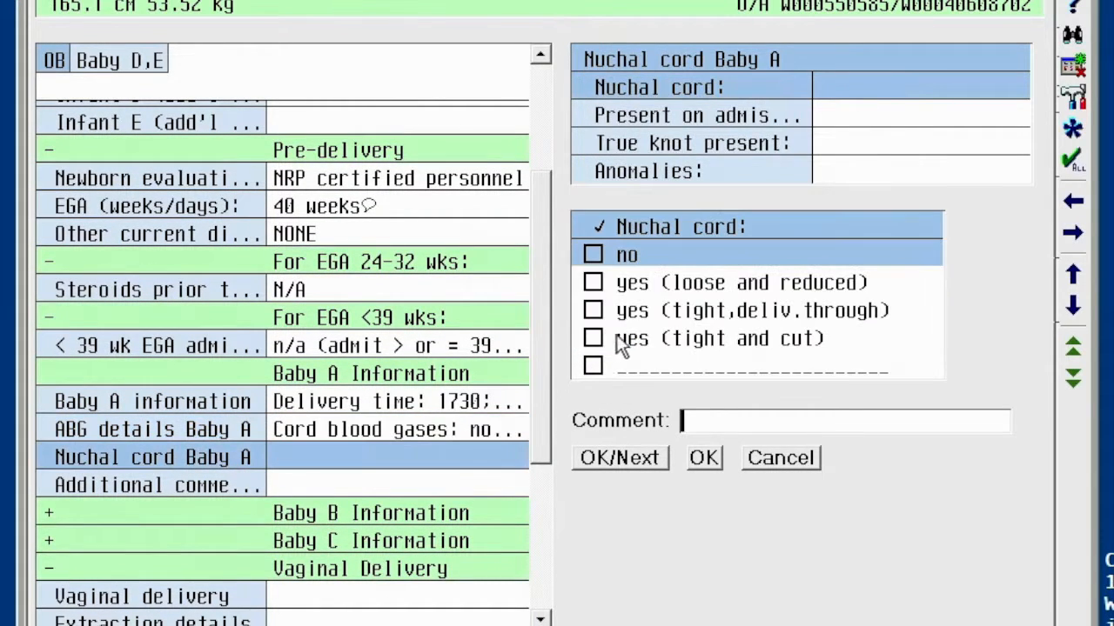
left_click(609, 282)
left_click_drag(546, 413, 546, 450)
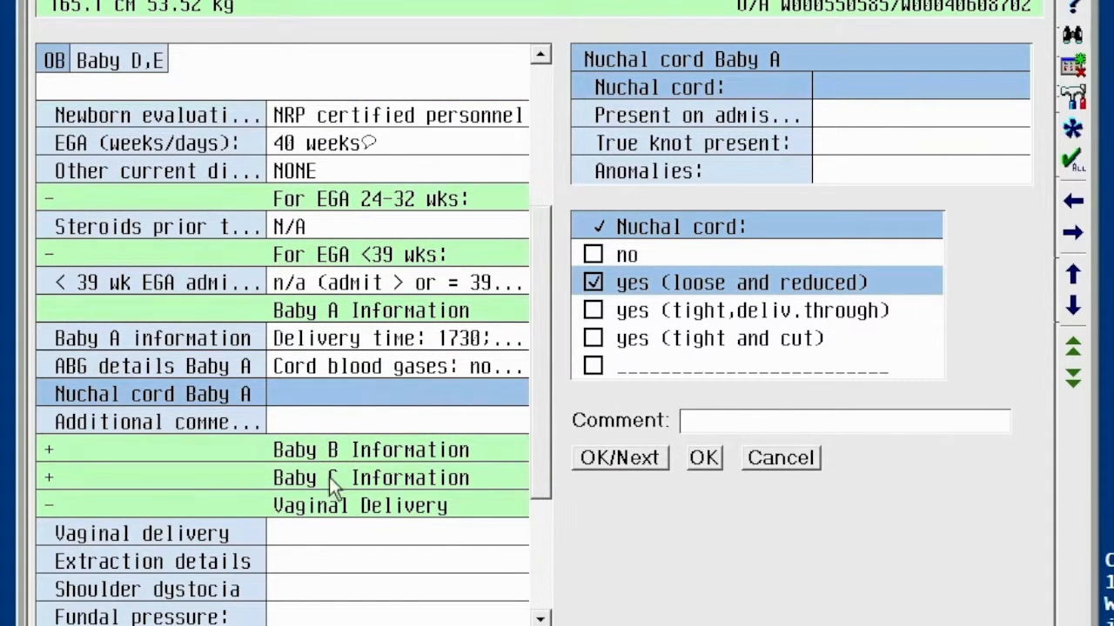
left_click(361, 535)
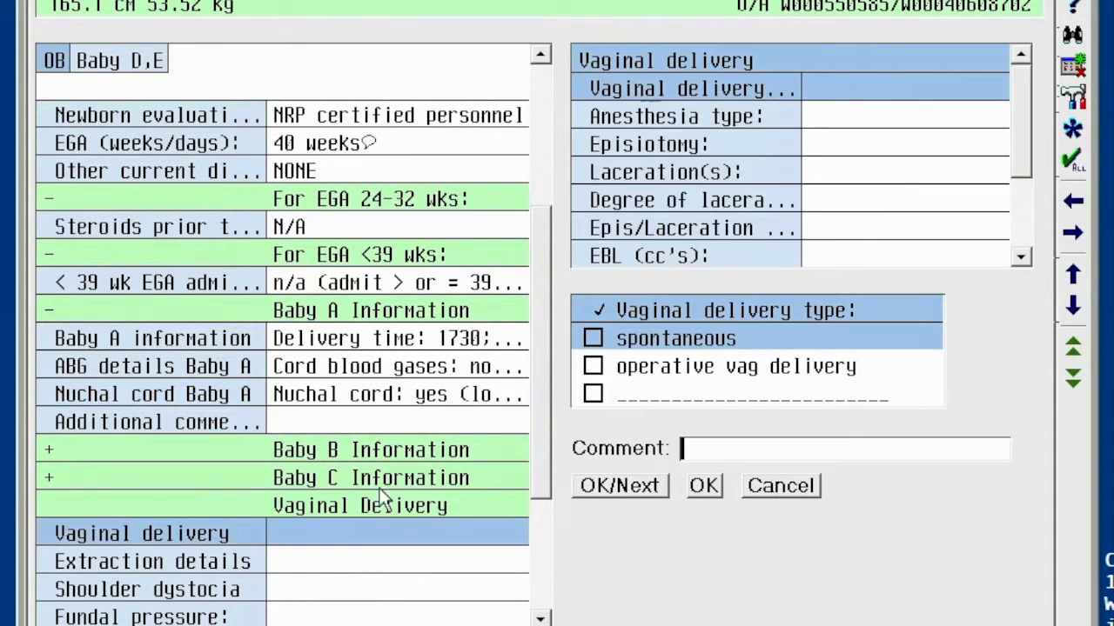
Record a spontaneous vaginal delivery with epidural anesthesia and no episiotomy
left_click(592, 366)
left_click(592, 366)
left_click(592, 339)
key("Return")
left_click(593, 366)
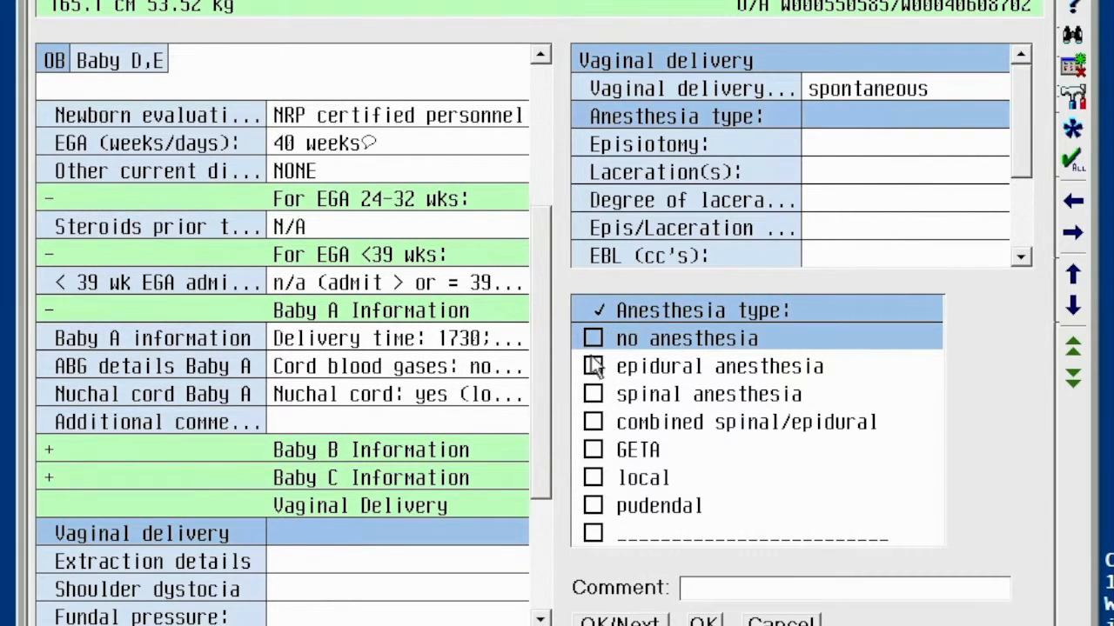
key("Return")
left_click(592, 338)
key("Return")
Record a 2ND DEG PERINEAL laceration, 2nd-degree, repaired with 2-0 VICRYL
left_click(592, 366)
type("2")
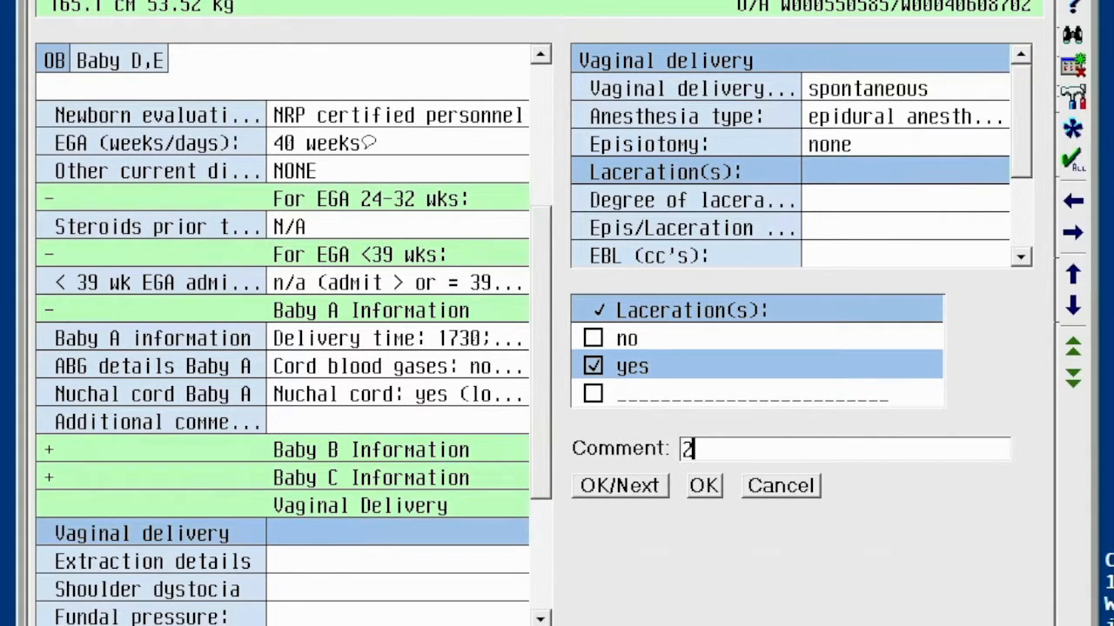
type("ND DEG")
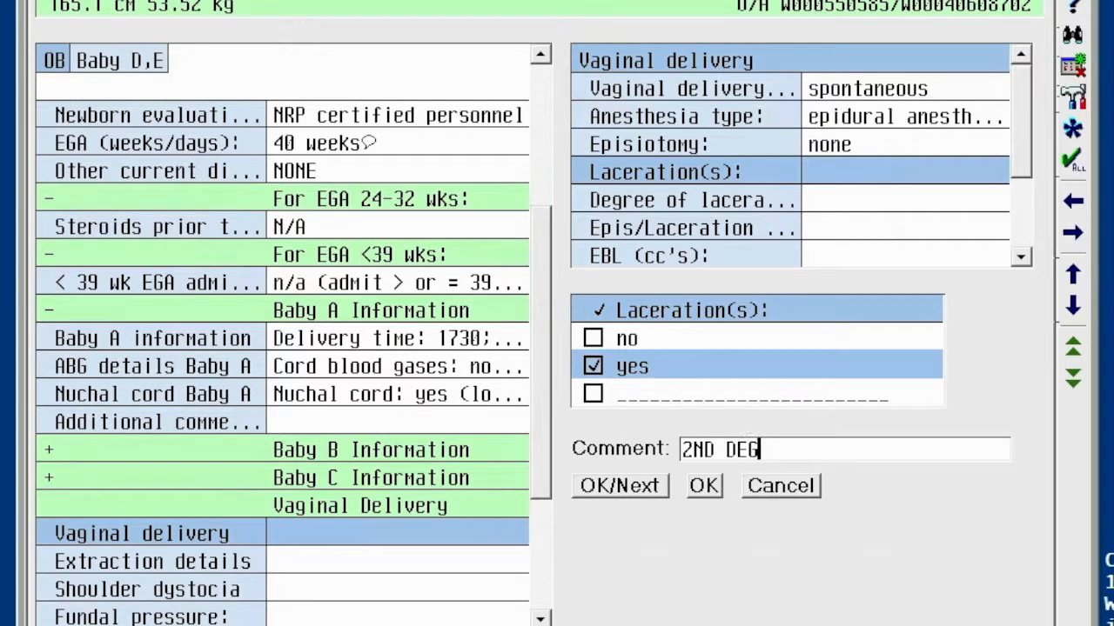
type(" PERINEAL")
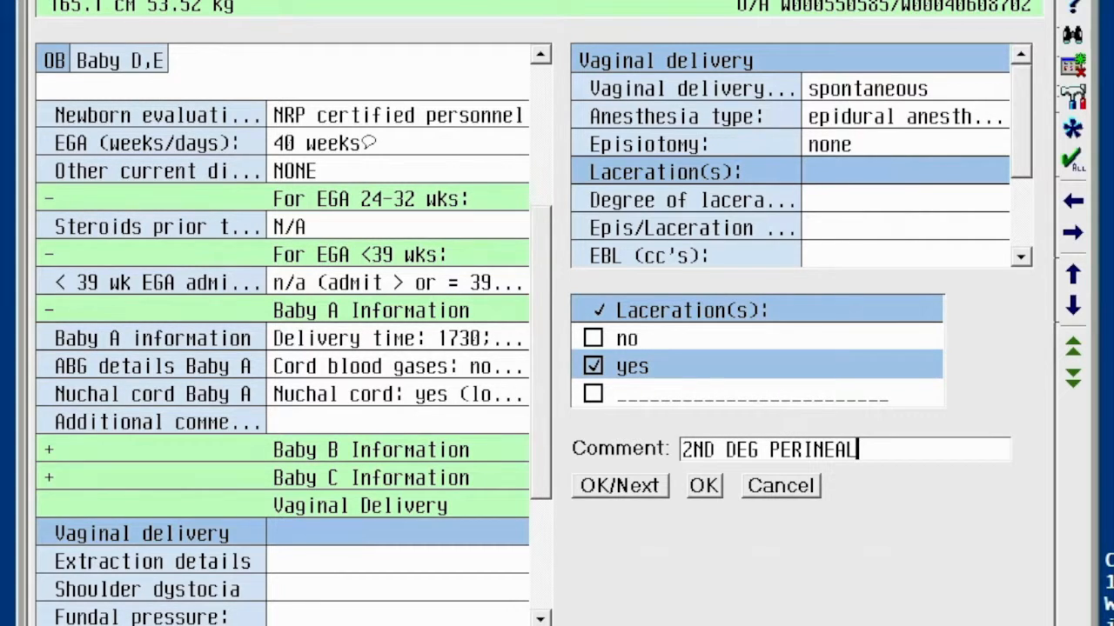
key("Return")
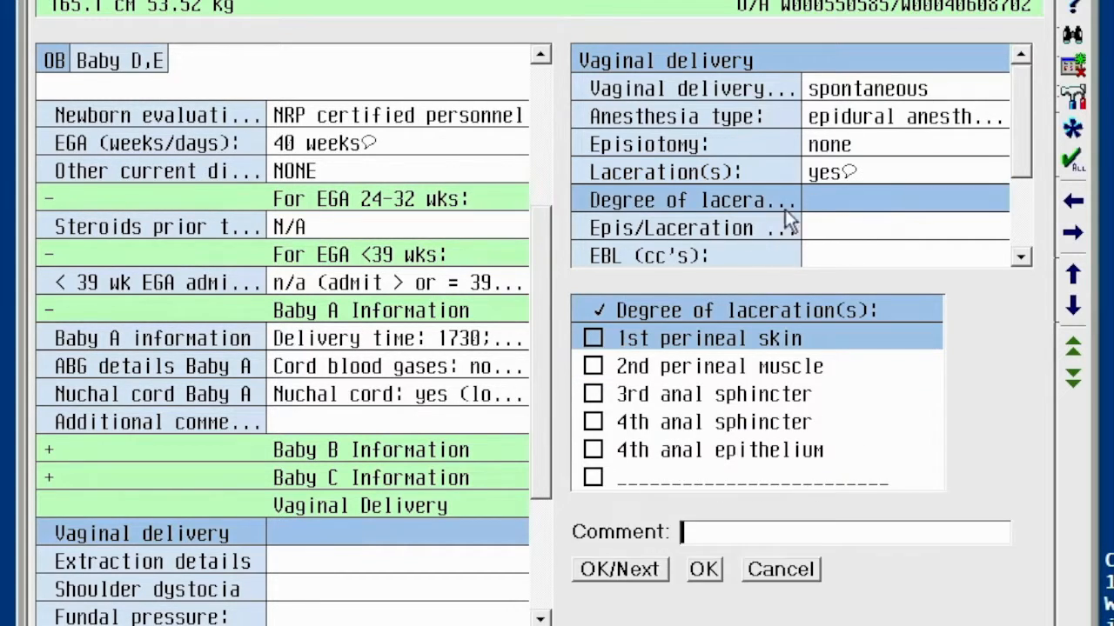
left_click(593, 366)
key("Return")
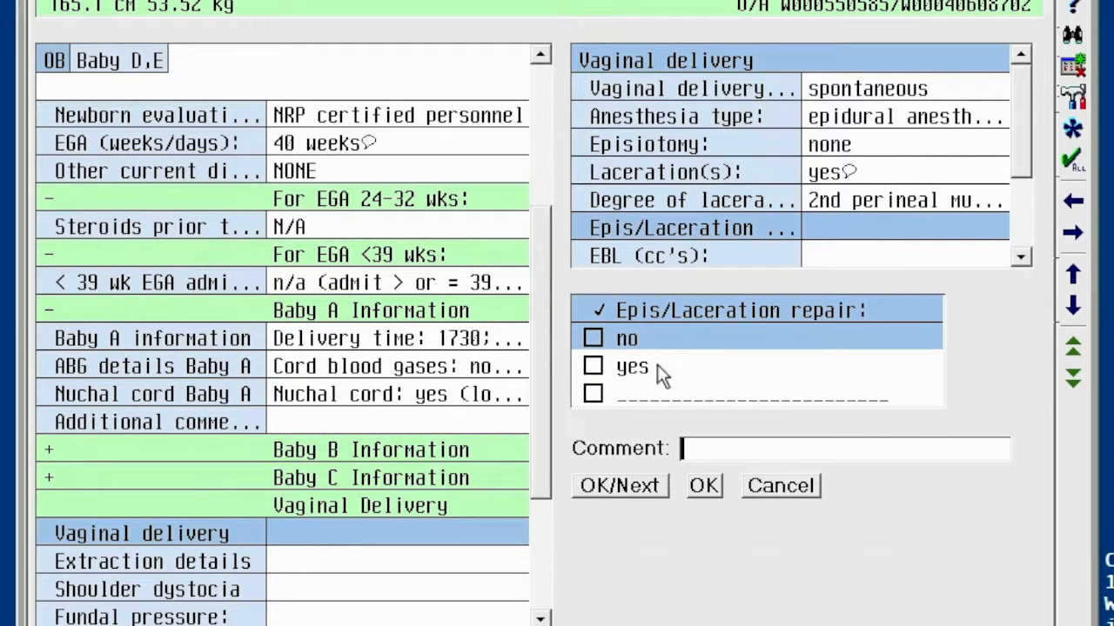
left_click(592, 367)
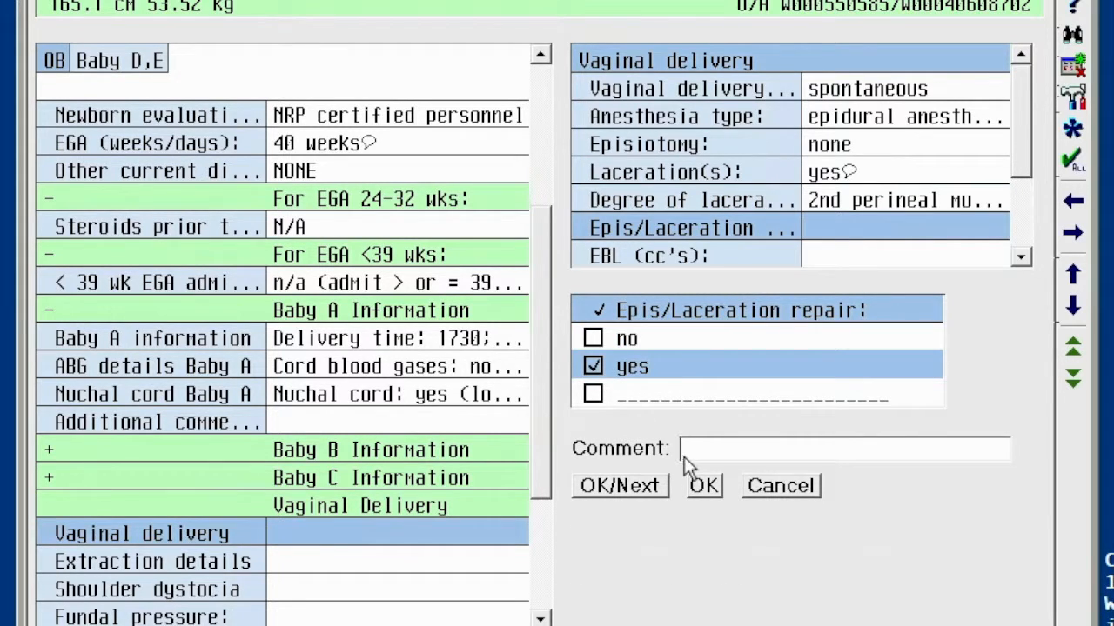
type("2-0 VICRYL")
key("Return")
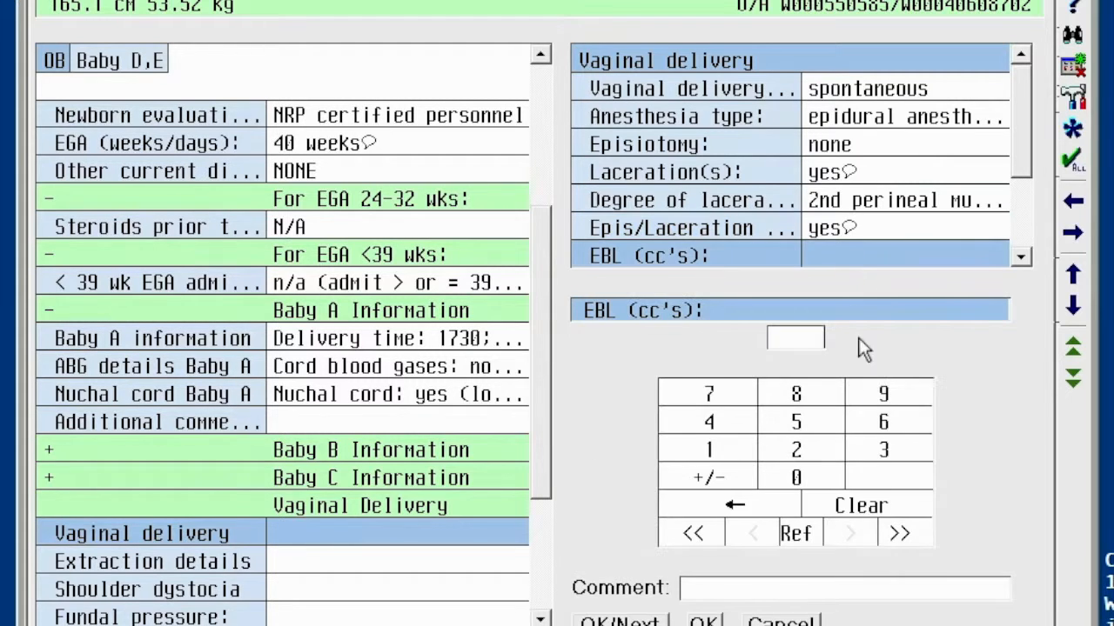
Enter EBL 300, spontaneous placenta delivery, mother stable and infant stable in room
left_click(883, 452)
left_click(799, 477)
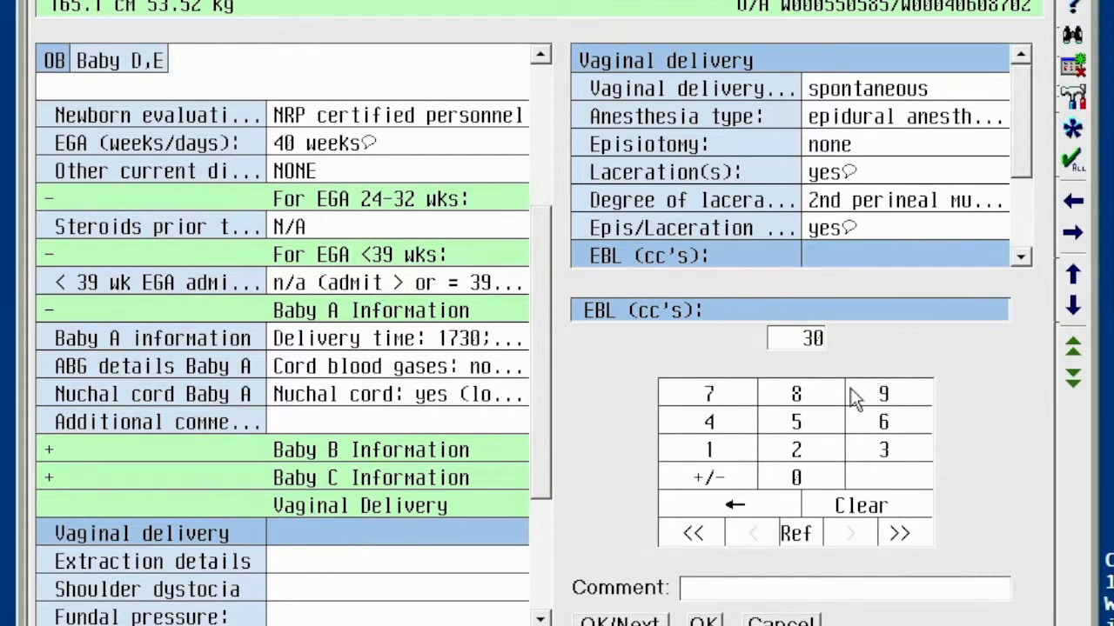
left_click(806, 478)
left_click_drag(1016, 134, 1016, 221)
left_click(897, 166)
left_click(591, 338)
left_click(815, 198)
left_click(650, 332)
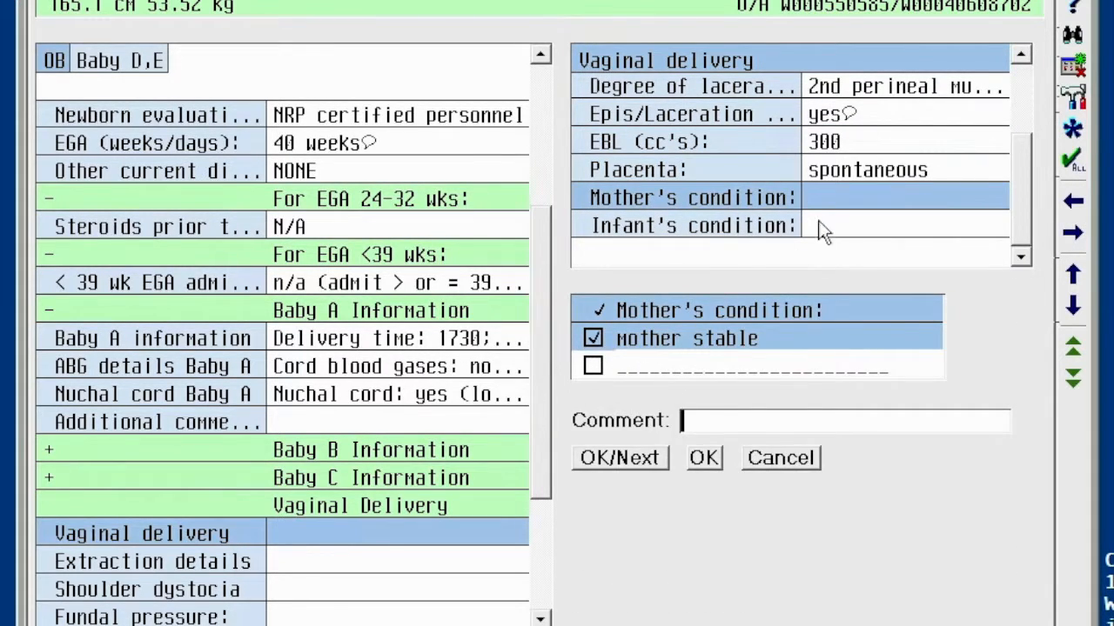
left_click(822, 227)
left_click(635, 365)
left_click_drag(541, 407, 552, 508)
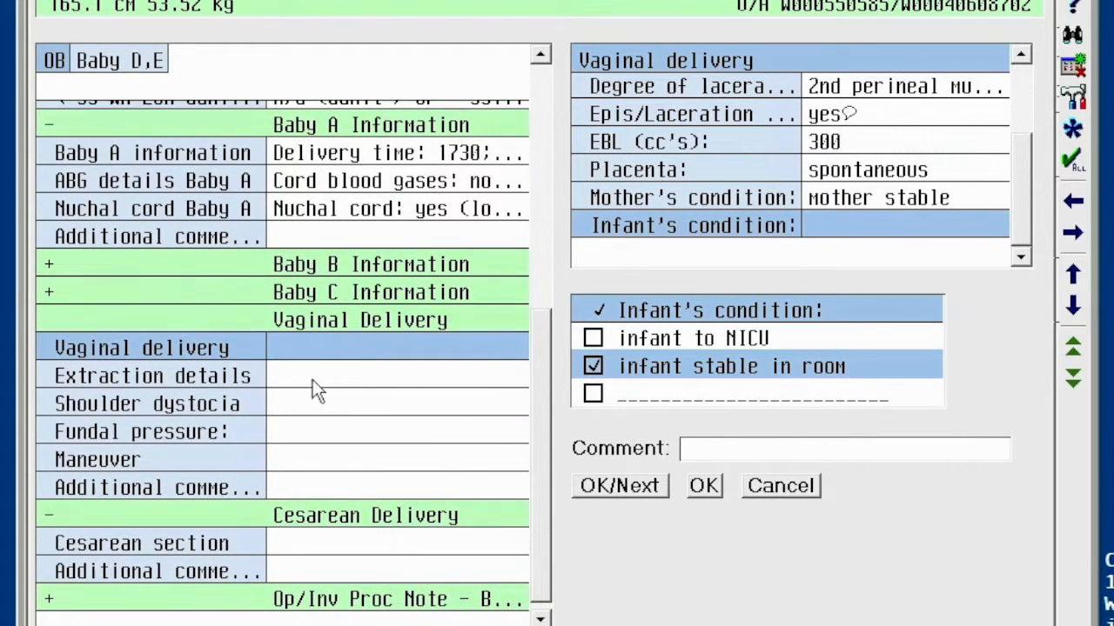
left_click(313, 380)
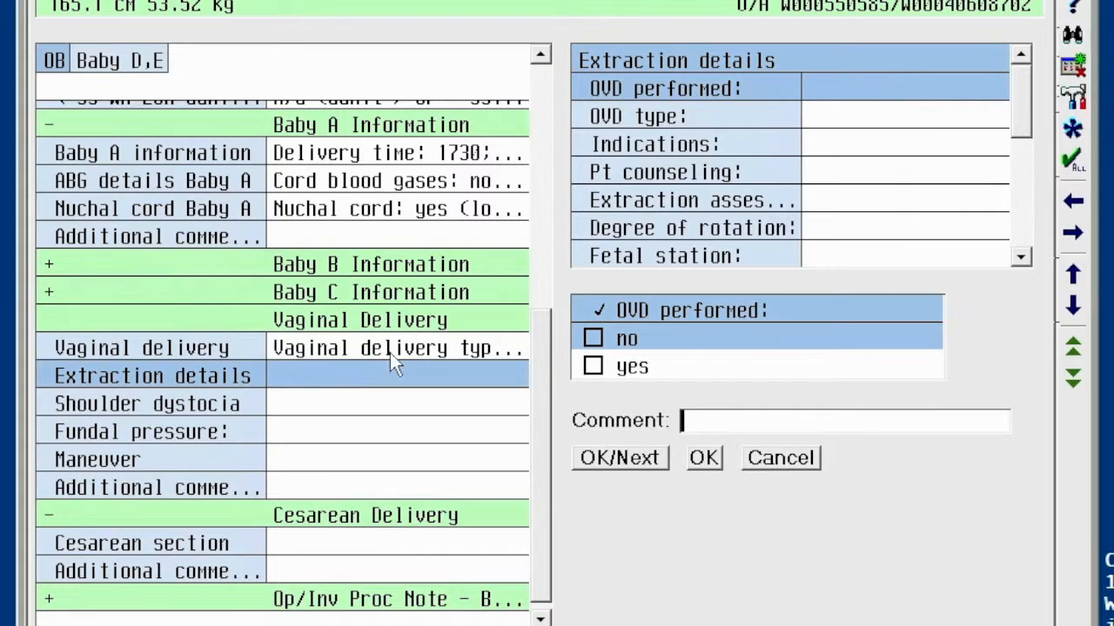
Insert the OB Discharge Summary template text into Vaginal Delivery's Additional comments
left_click_drag(1019, 99, 1026, 131)
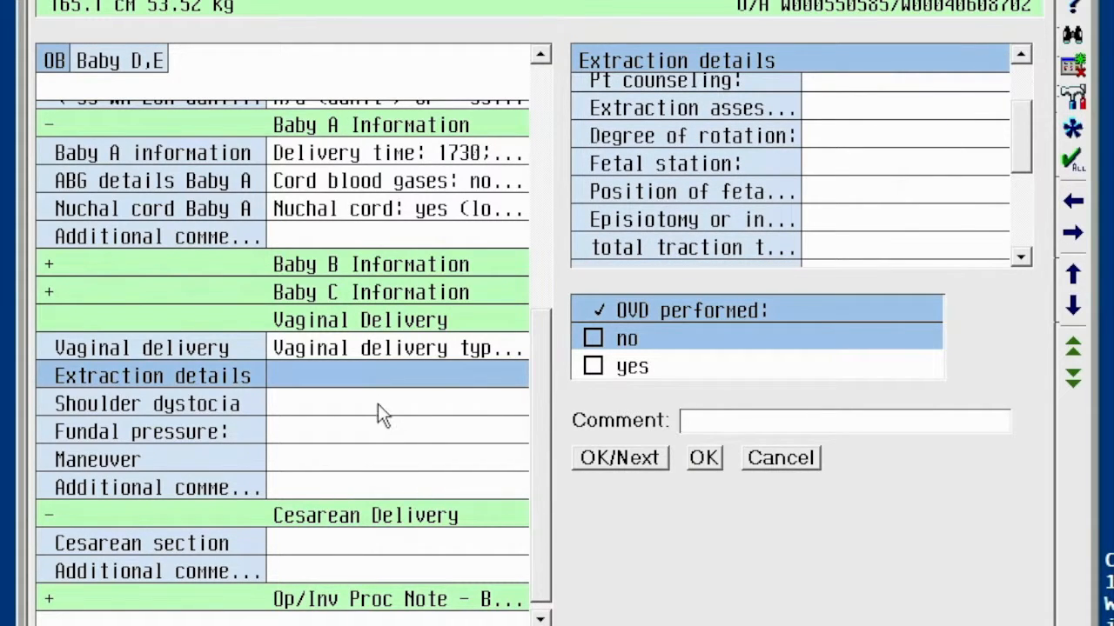
left_click(295, 494)
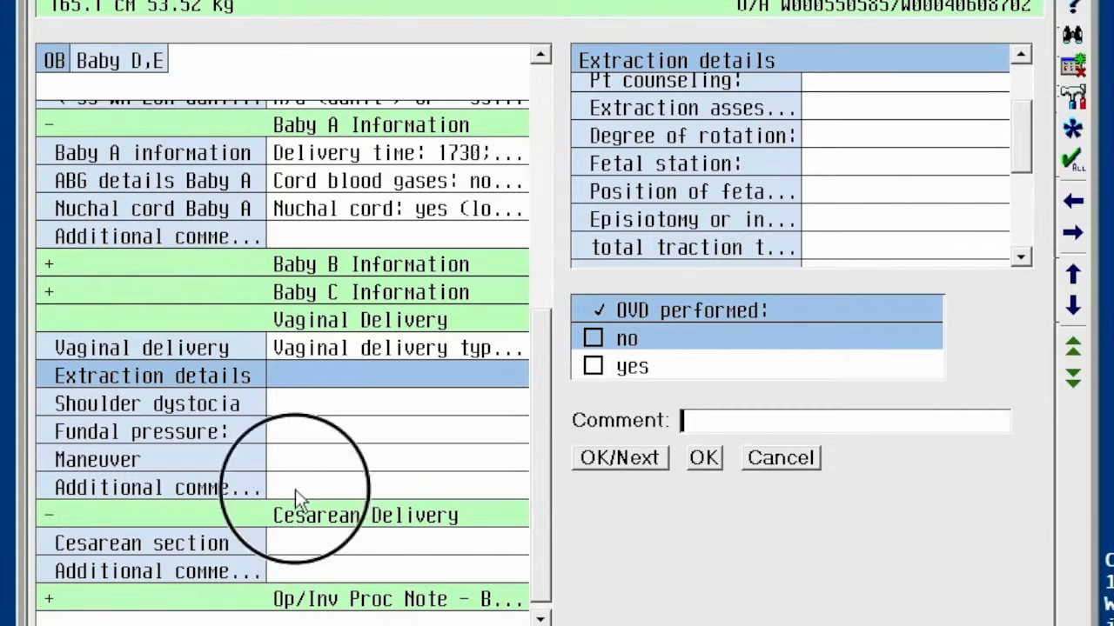
left_click(928, 157)
left_click(158, 197)
left_click(383, 624)
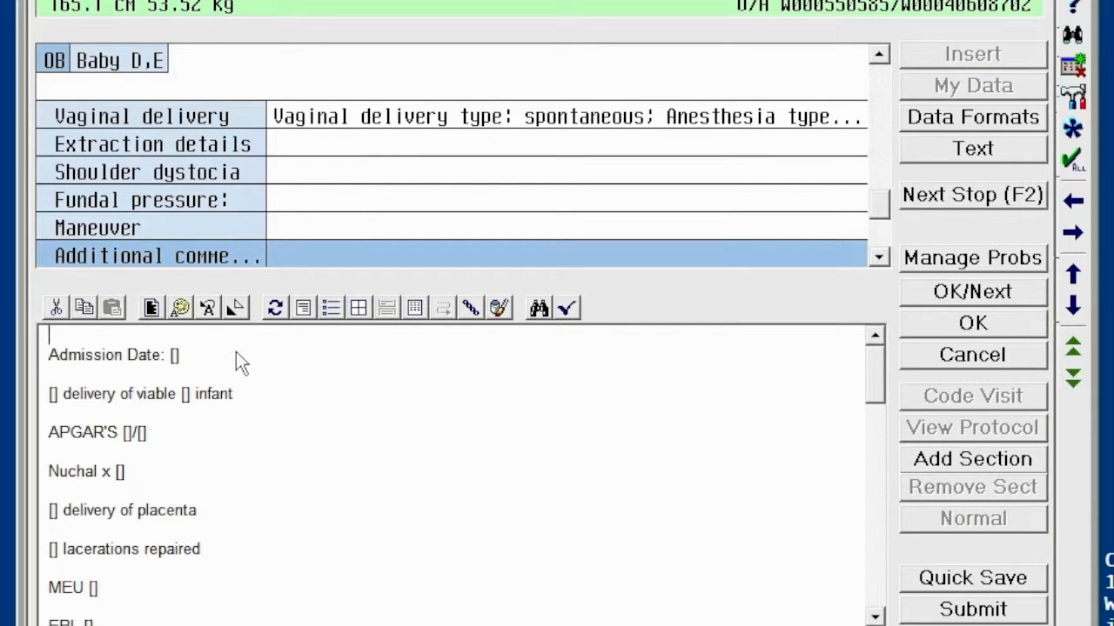
Fill the template with admission 2/1/16, SVD, FEMALE, APGAR 9/9, nuchal 1, SPONTANEOUS placenta
key("F2")
type("2/1/16")
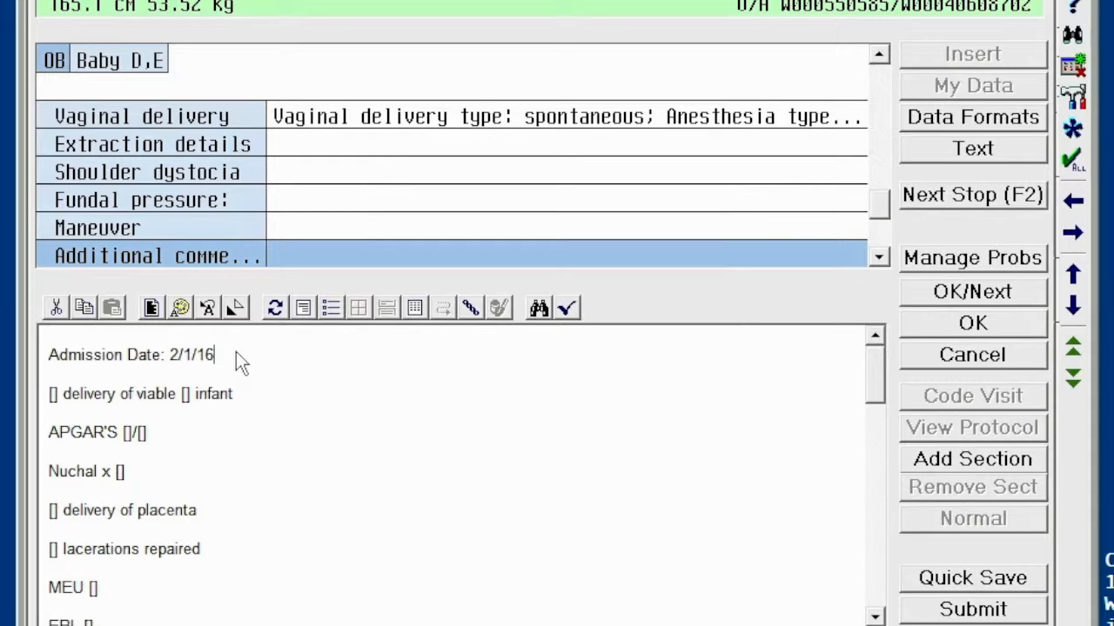
key("F2")
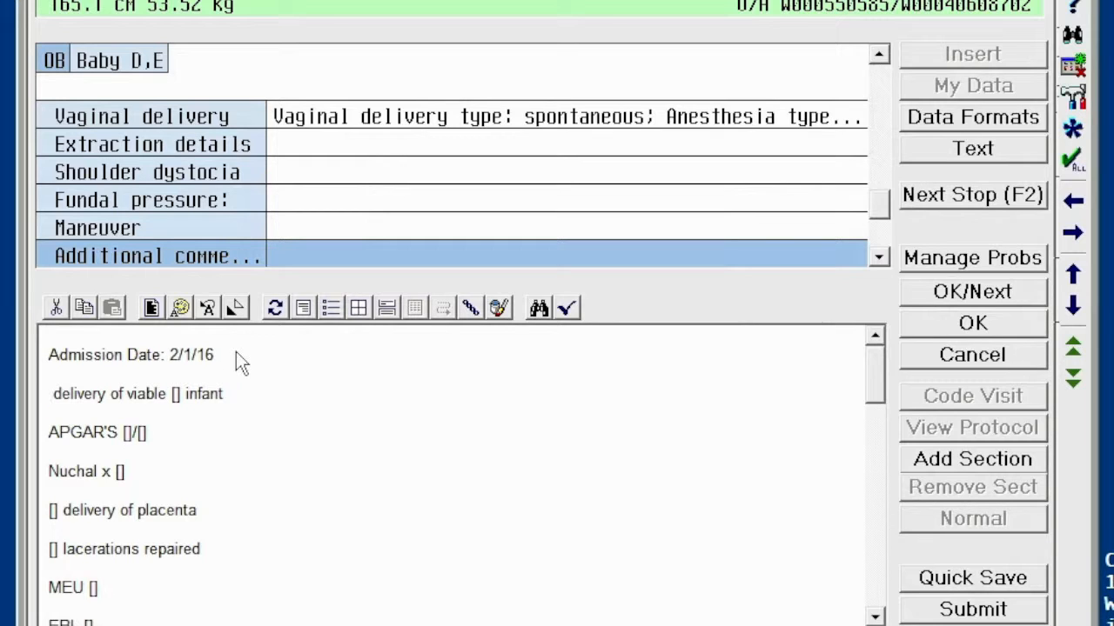
type("SVD")
key("F2")
type("FEMALE")
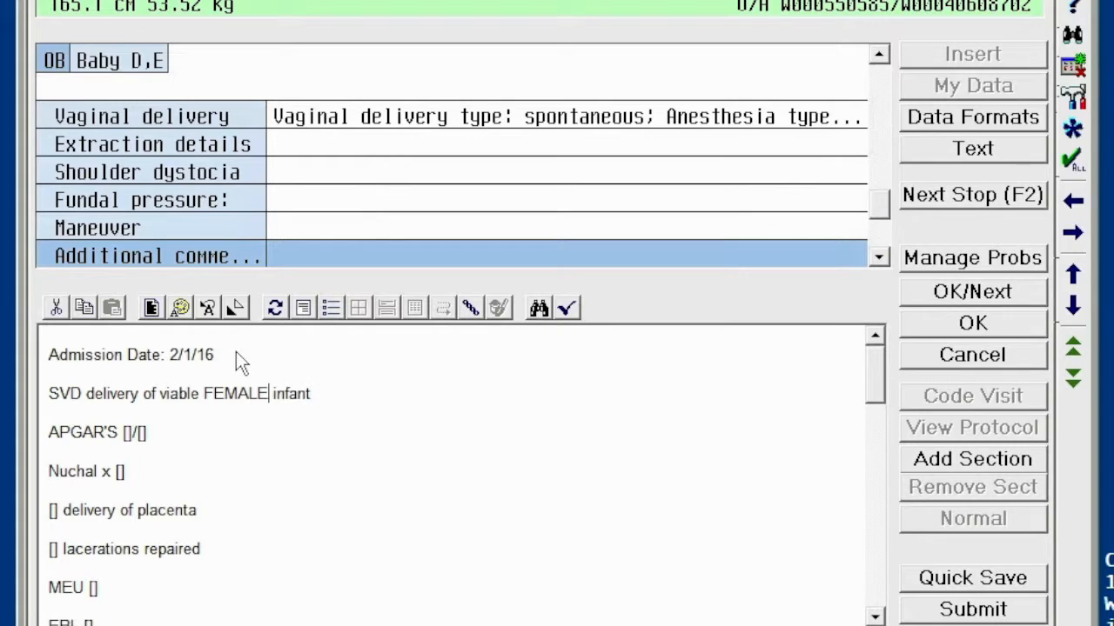
key("F2")
type("9")
key("F2")
type("9")
key("XF86MonBrightnessUp")
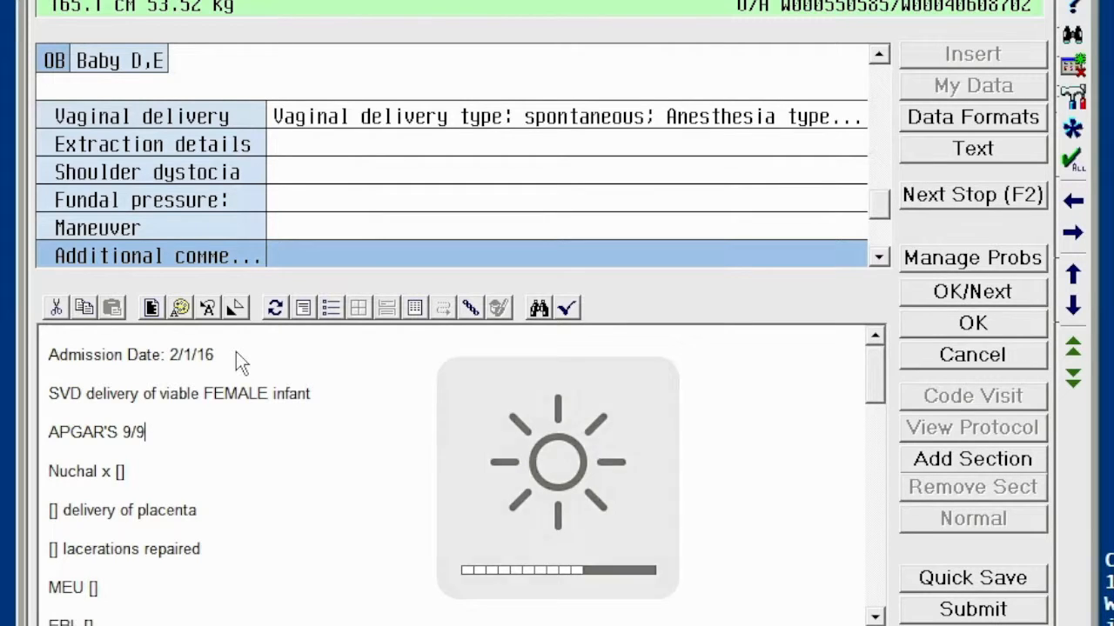
key("F2")
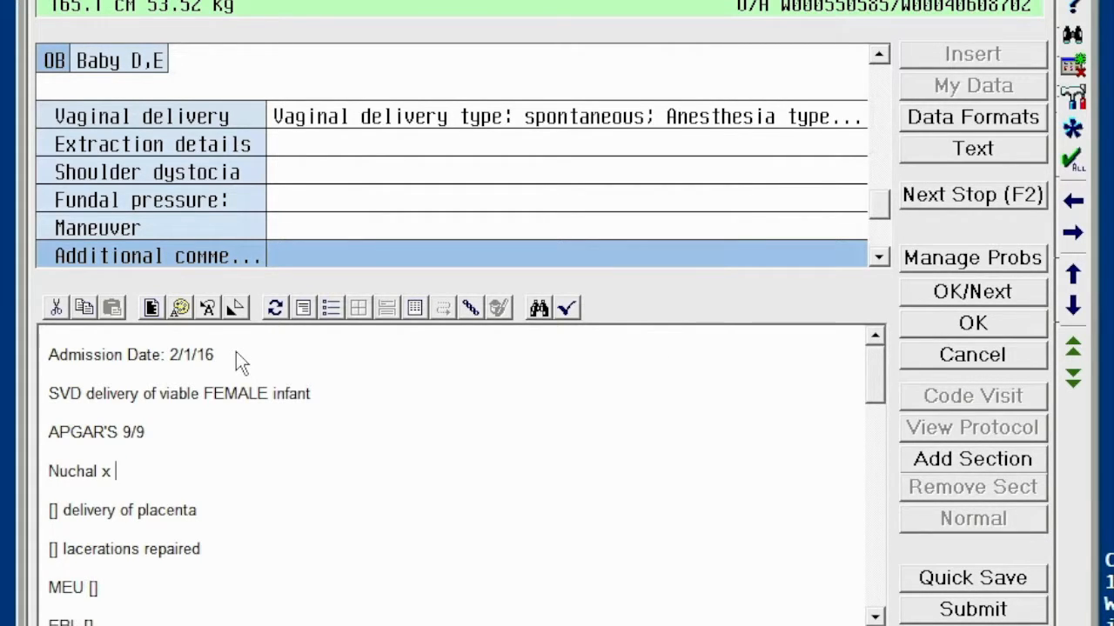
type("1")
key("F2")
type("SPONTAN")
key("BackSpace")
type("ANEOUS")
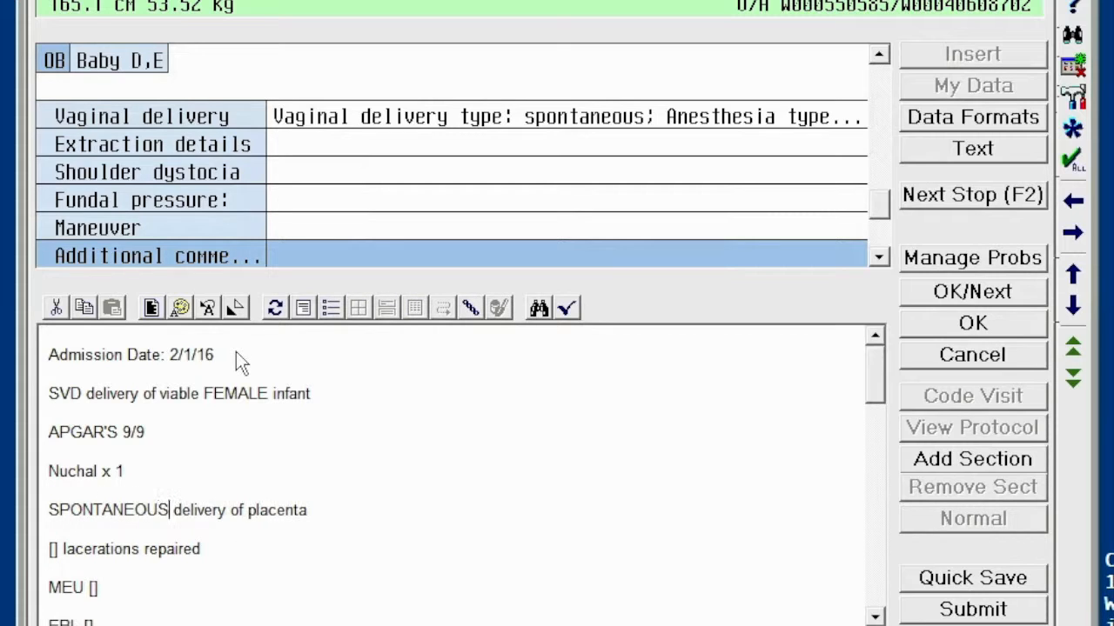
Add 2ND DEG PERINEAL, MEU NONE, EBL 300CC, the attending's name, diagnoses LABOR, TIUP, MECONIUM, procedures CEFM, EPIDURAL
key("F2")
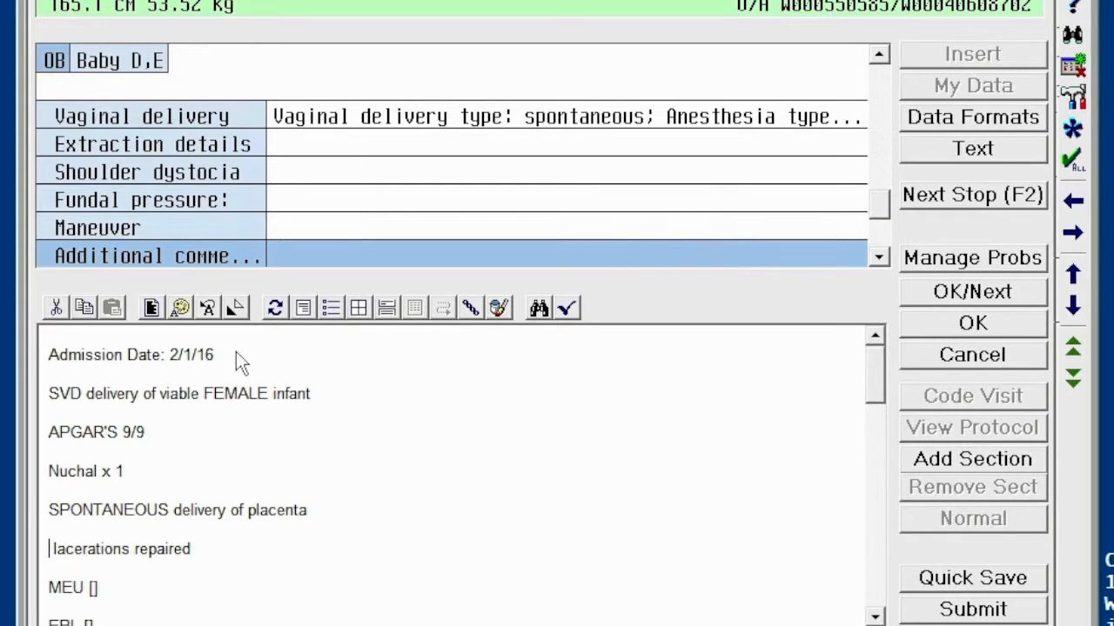
type("2ND DEG PER")
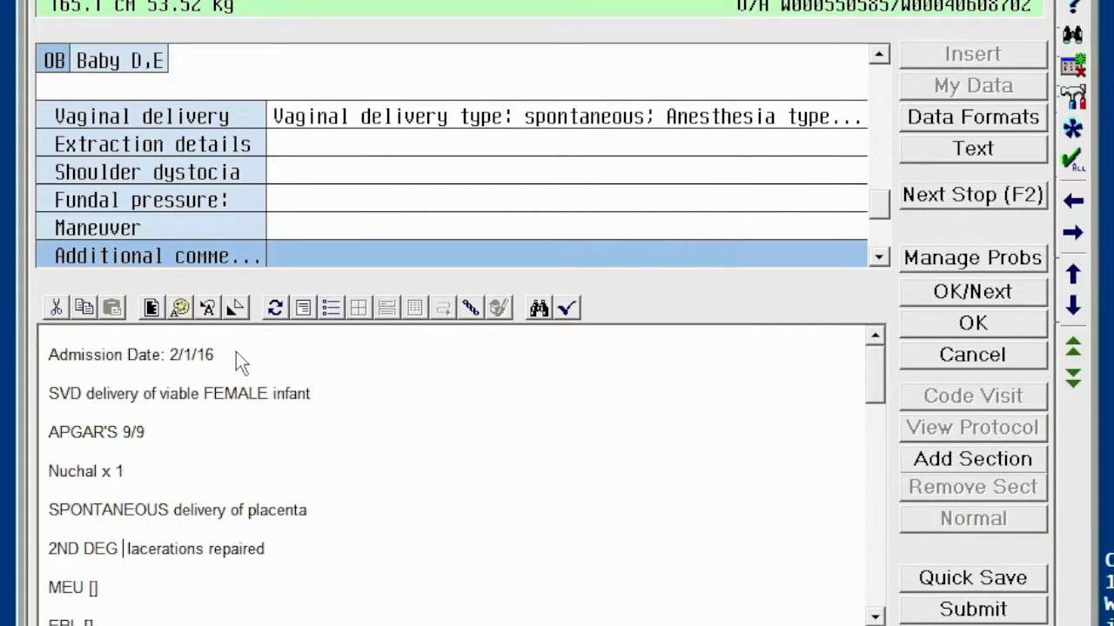
type("INEAL")
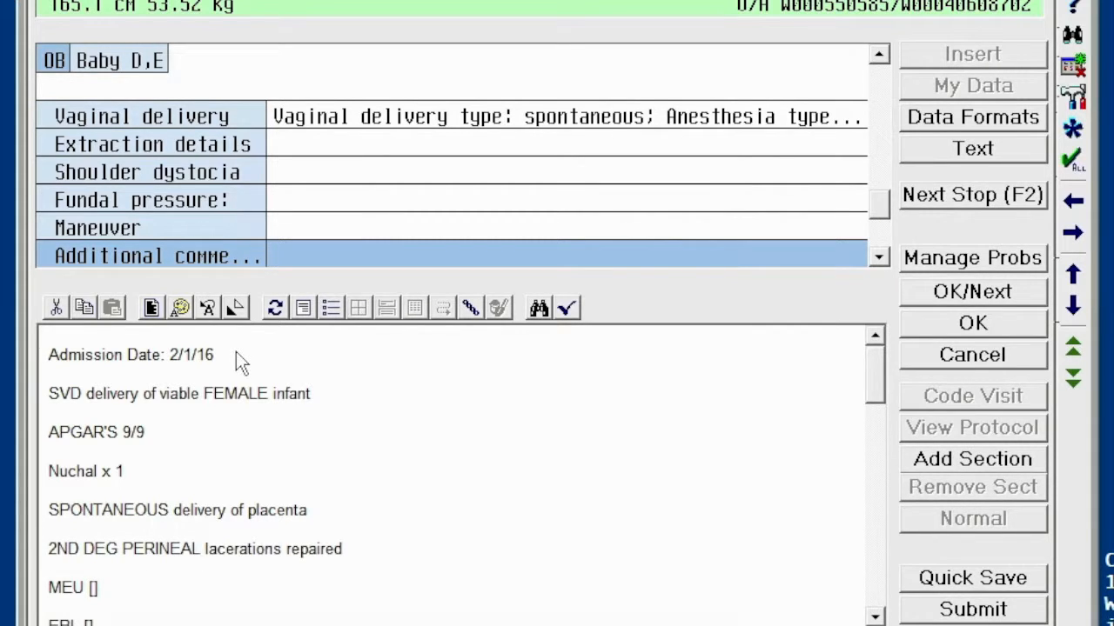
key("F2")
type("NONE")
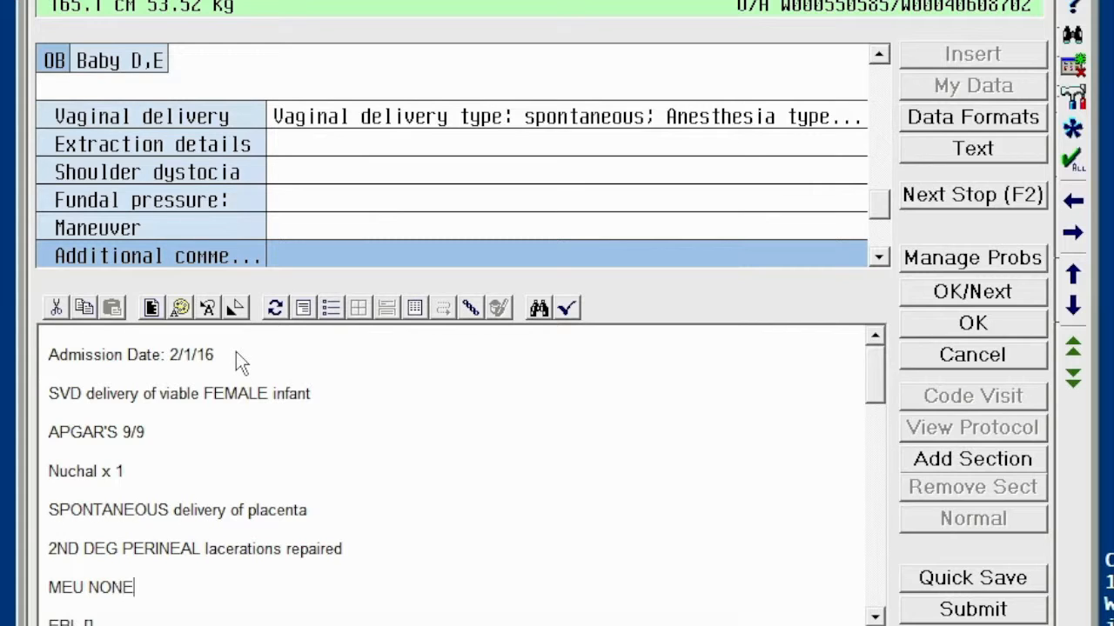
key("F2")
type("300CC")
key("F2")
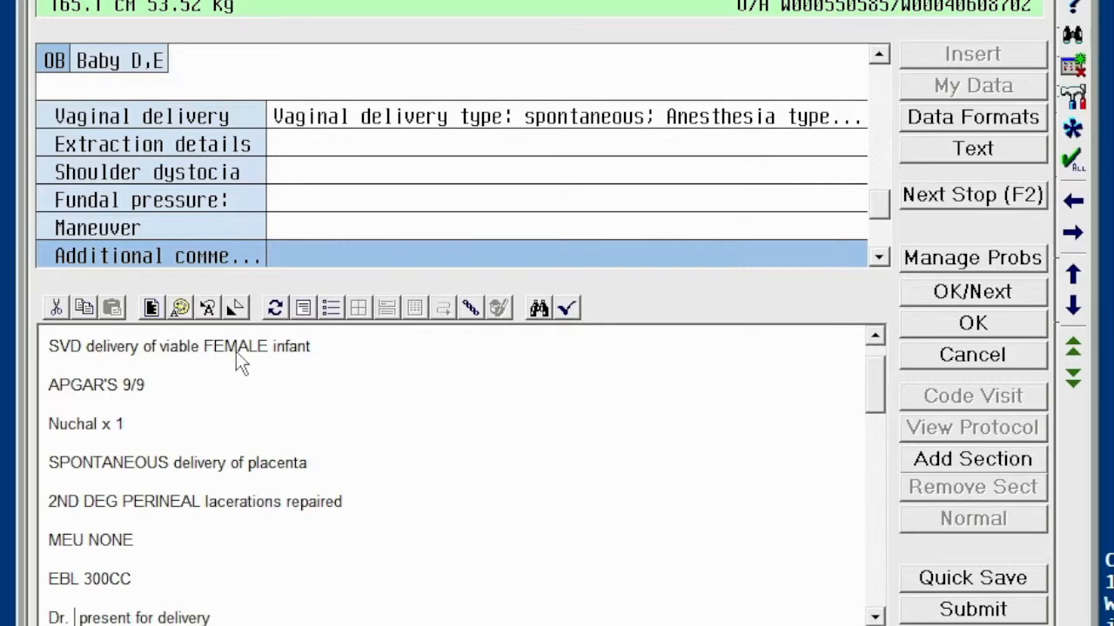
type("STEMBRIDGE")
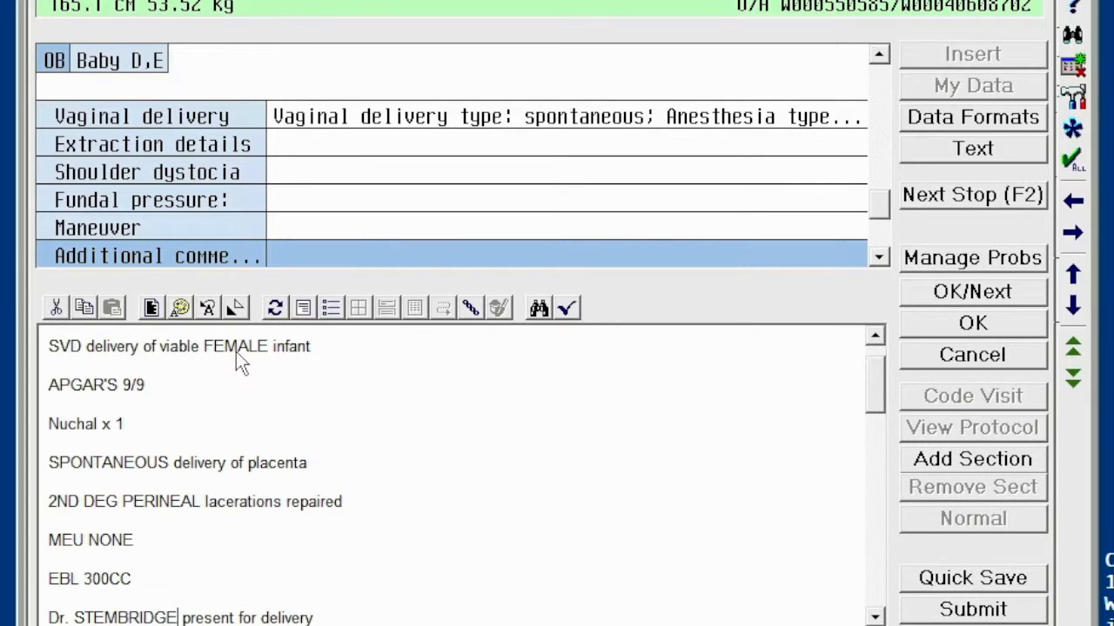
key("F2")
type("LABOR, TIUP, MECON")
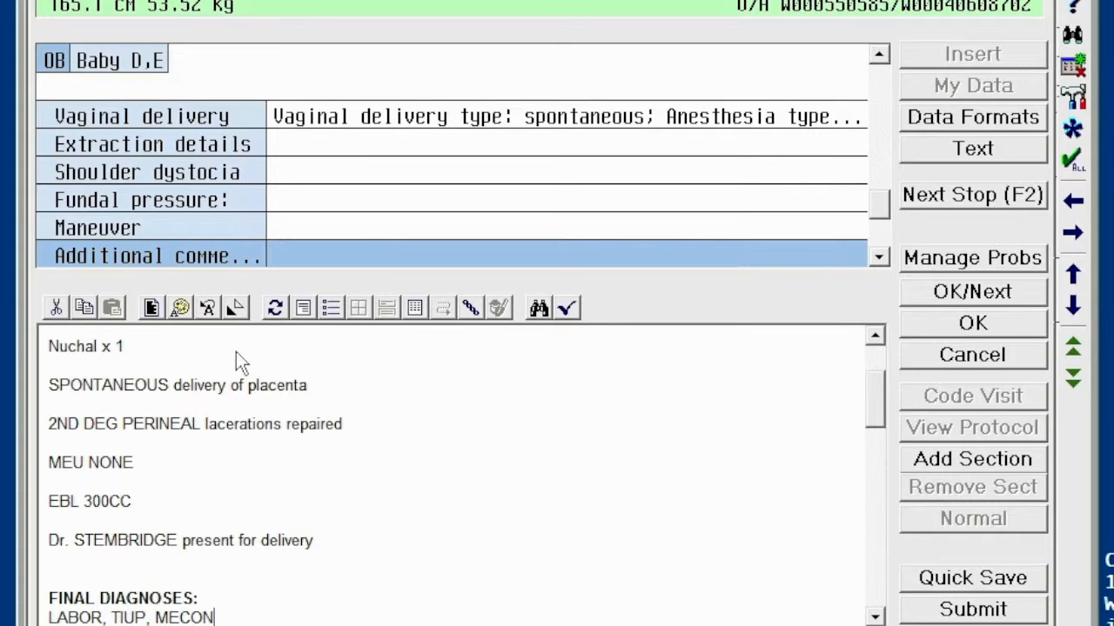
type("IUM")
key("F2")
type("C")
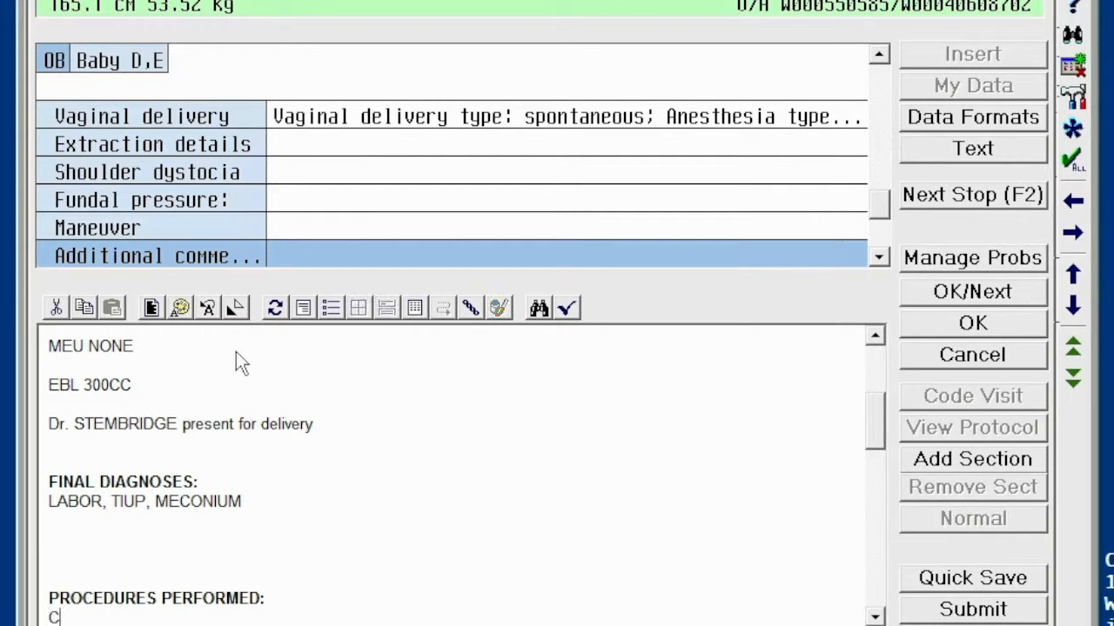
type("EFM, EPIDURAL")
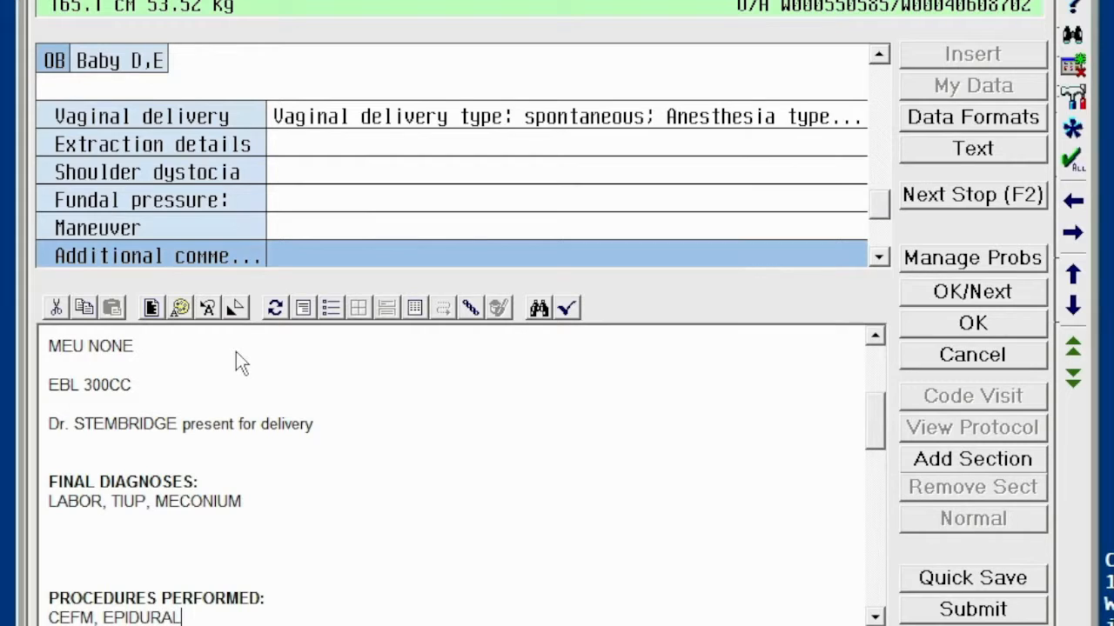
Enter reason LABOR, append AROM, IUPC, PIT AUTMENTATION to procedures, and consultation MCAC
key("F2")
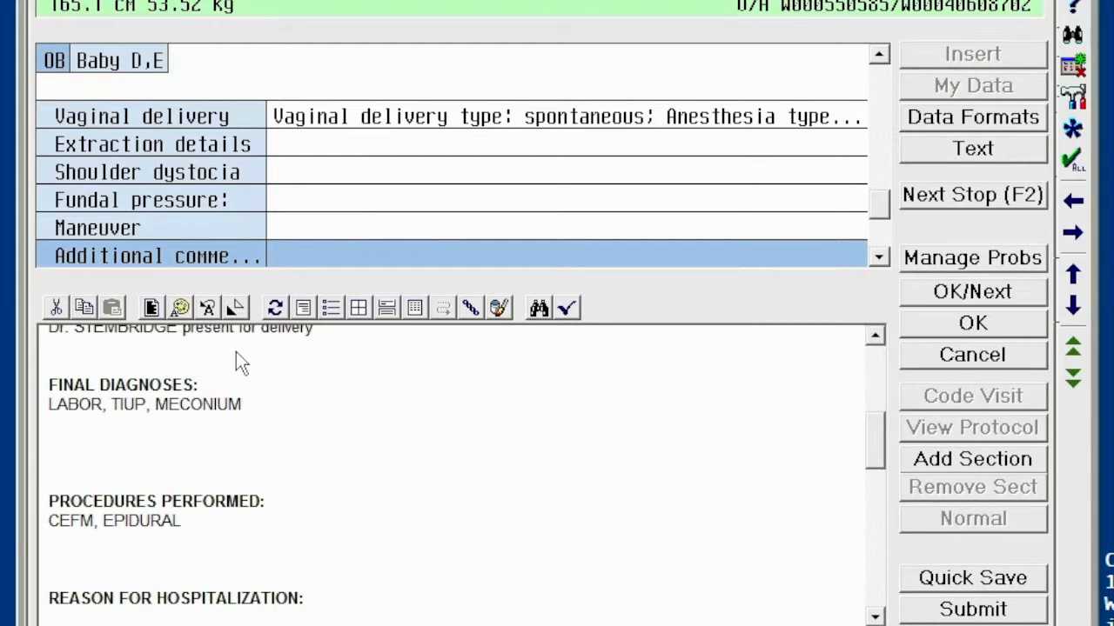
type("LABOR")
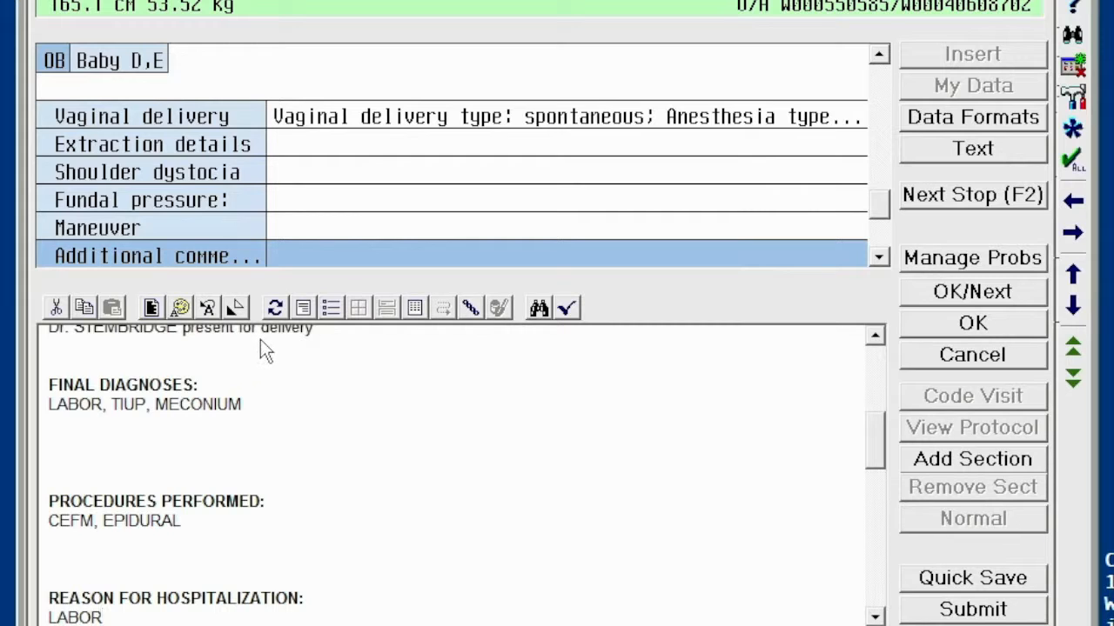
left_click(255, 512)
type(", AROM, IUPC")
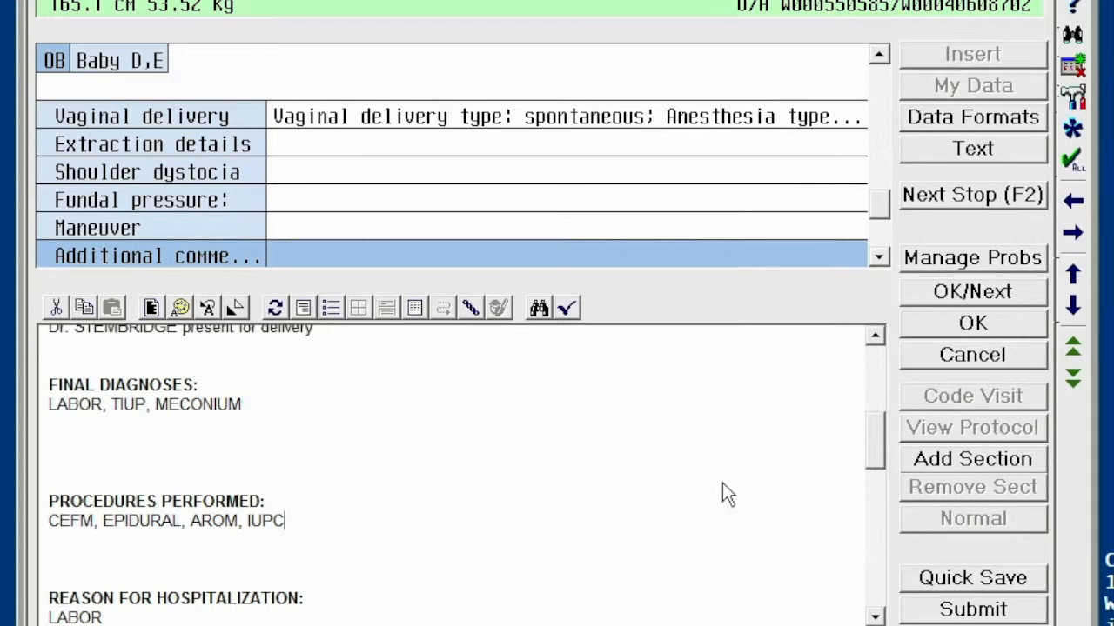
type(", PIT AUTMENTATION")
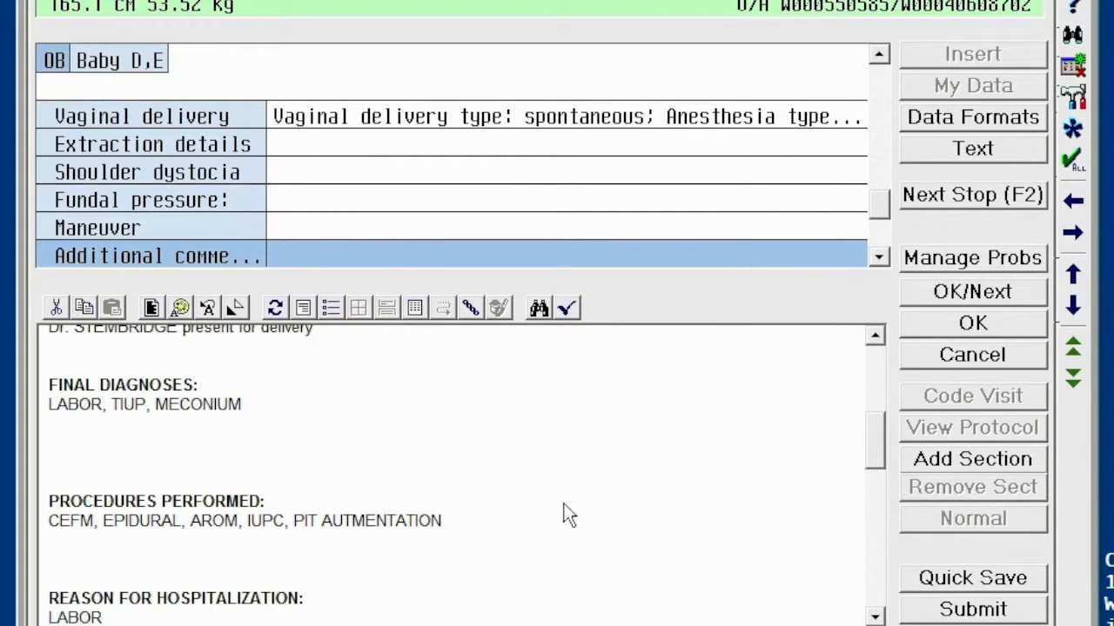
key("F2")
type("MCAM")
key("BackSpace")
type("C")
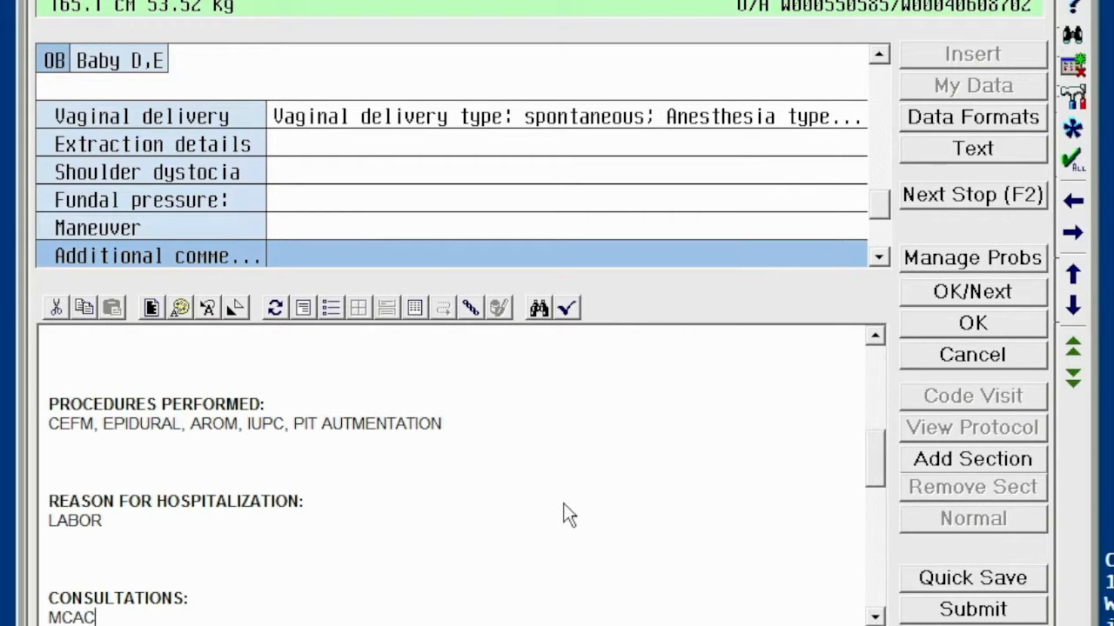
List pertinent findings Rh NEGATIVE, Rubella IMMUNE, GBS NEGATIVE and EBL 300CC on separate lines
key("F2")
type("Rh ")
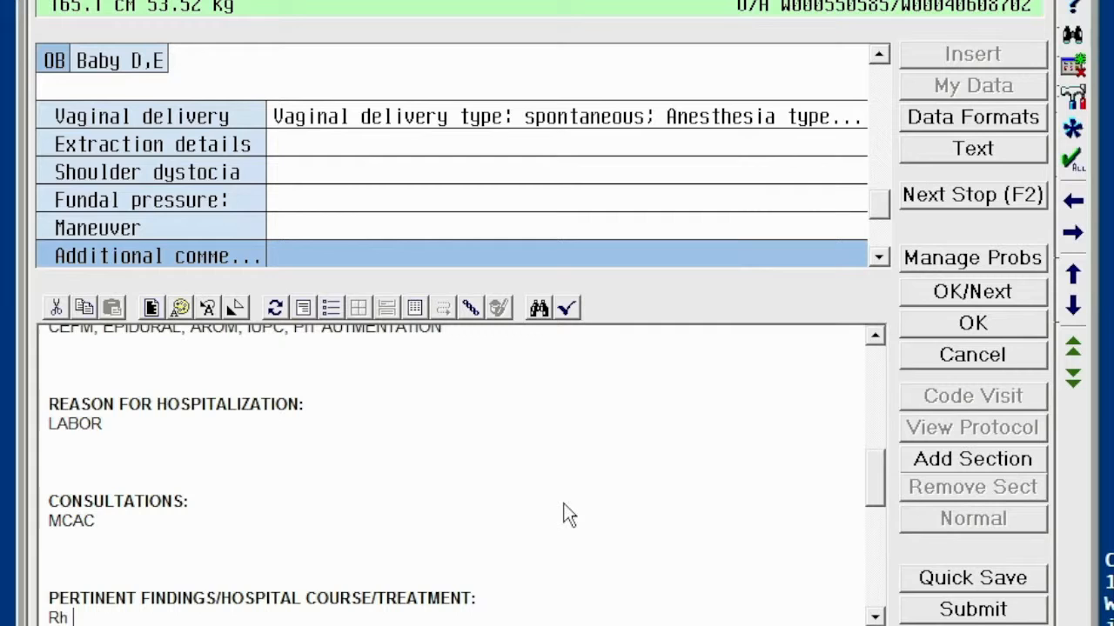
type("NEGATIVE")
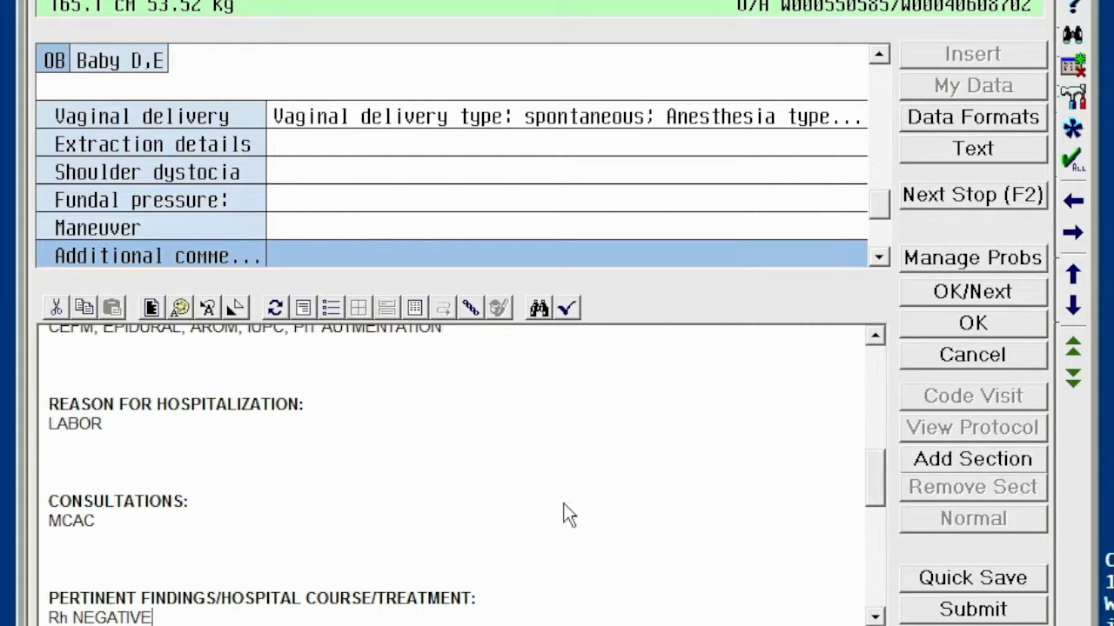
key("Return")
key("Return")
type("Rubella IMMUNE")
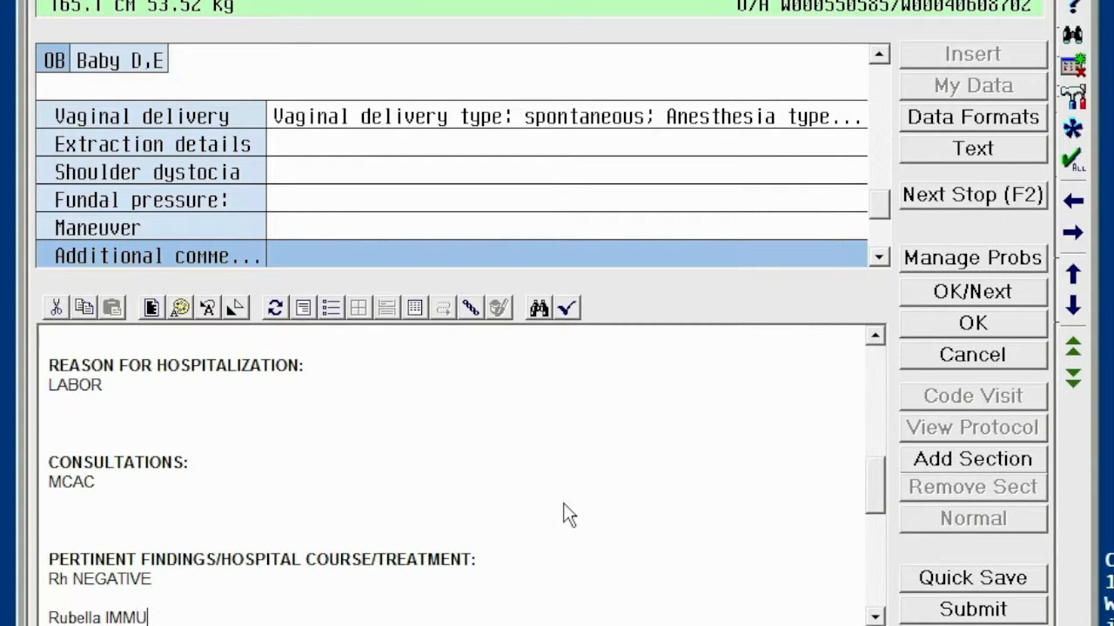
key("Return")
key("Return")
type("GBS PO")
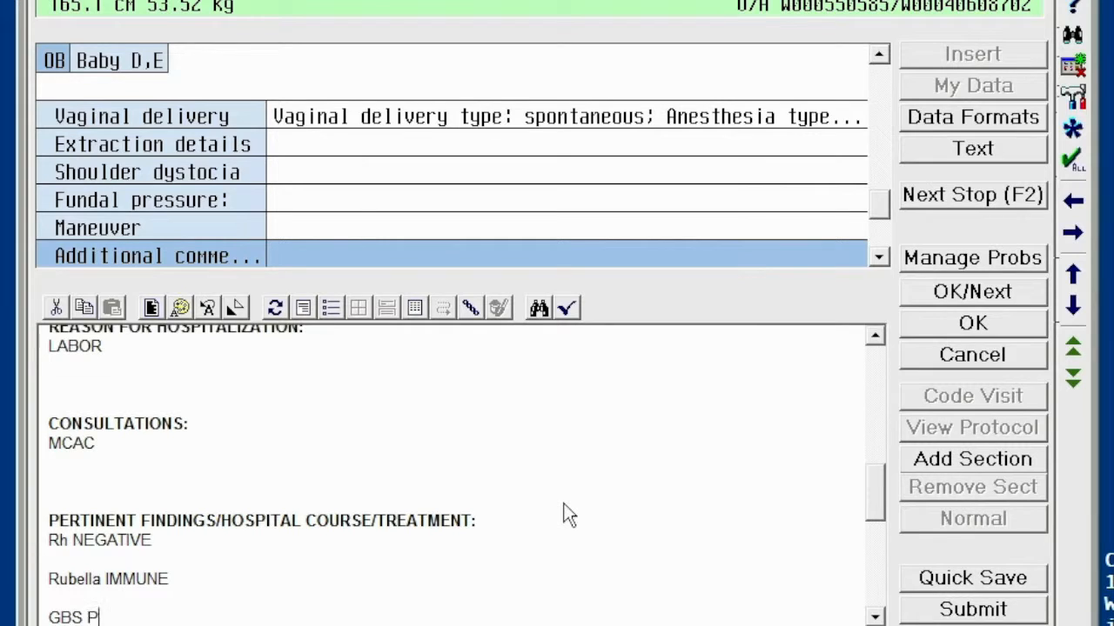
key("BackSpace")
key("BackSpace")
type("NEGATIVE")
key("Return")
key("Return")
type("E")
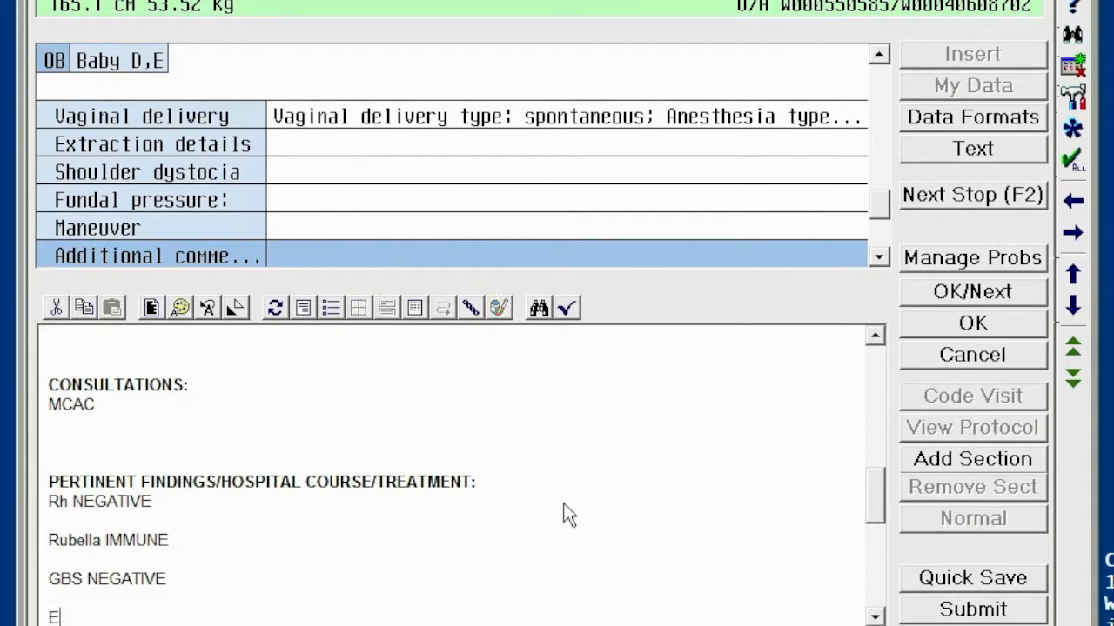
type("BL 300CC")
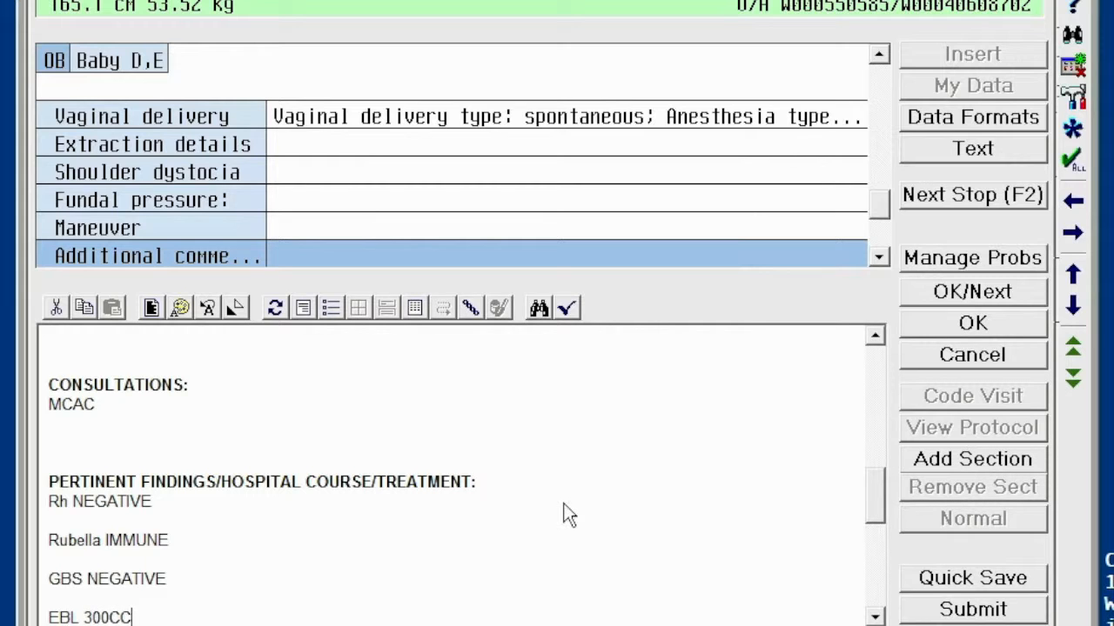
Type MECONIUM into Baby A Information's Additional comments
left_click(879, 258)
left_click(879, 258)
left_click(879, 257)
left_click(879, 257)
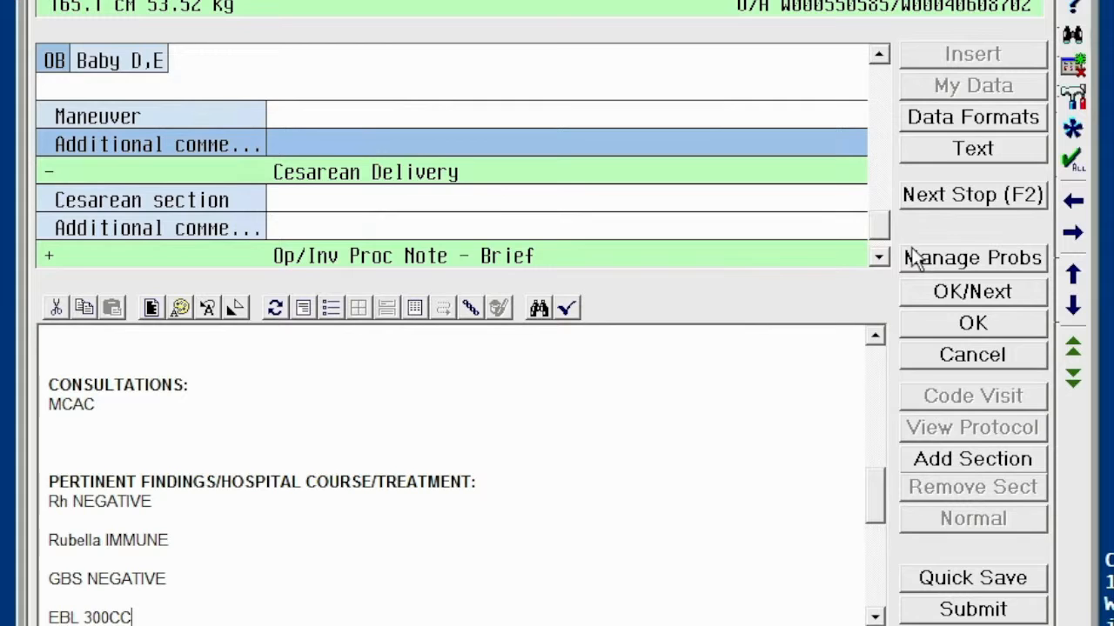
left_click(878, 257)
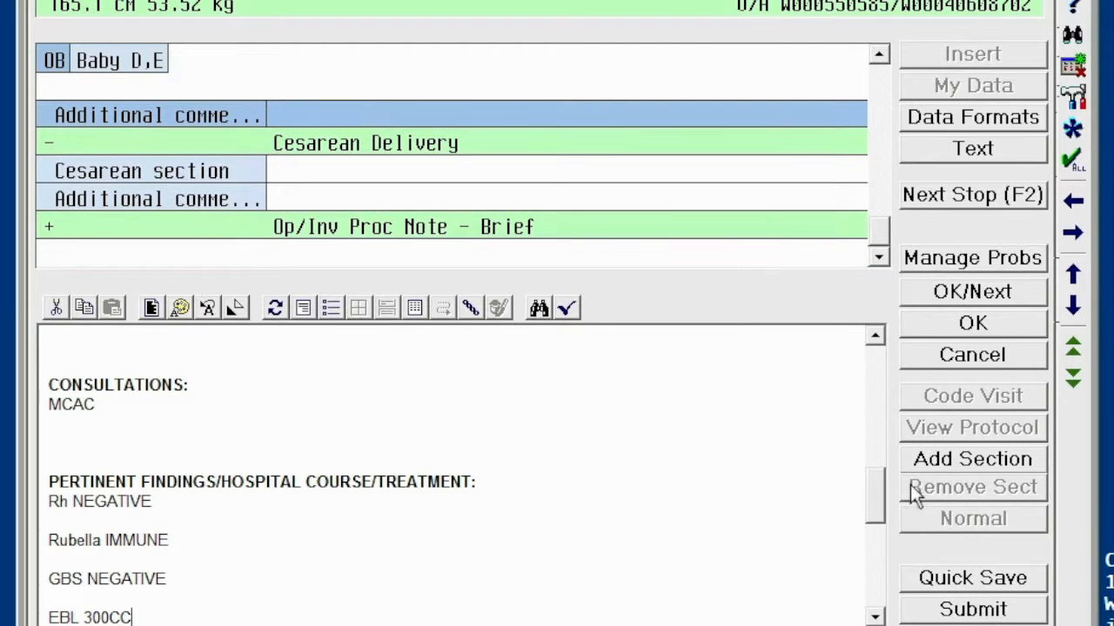
left_click_drag(877, 221, 882, 162)
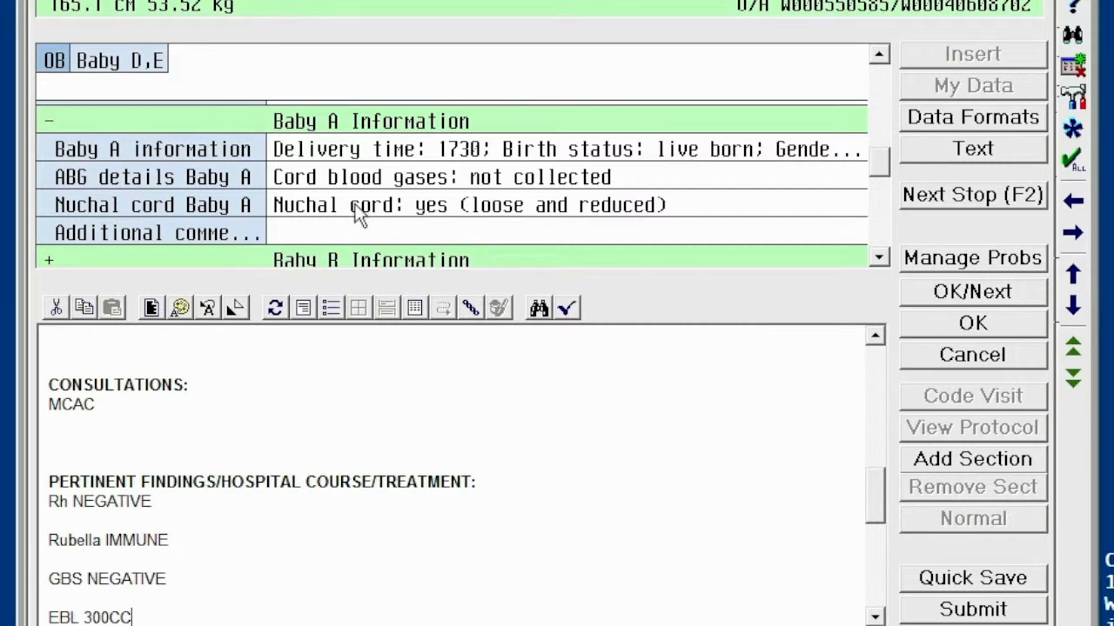
left_click(318, 233)
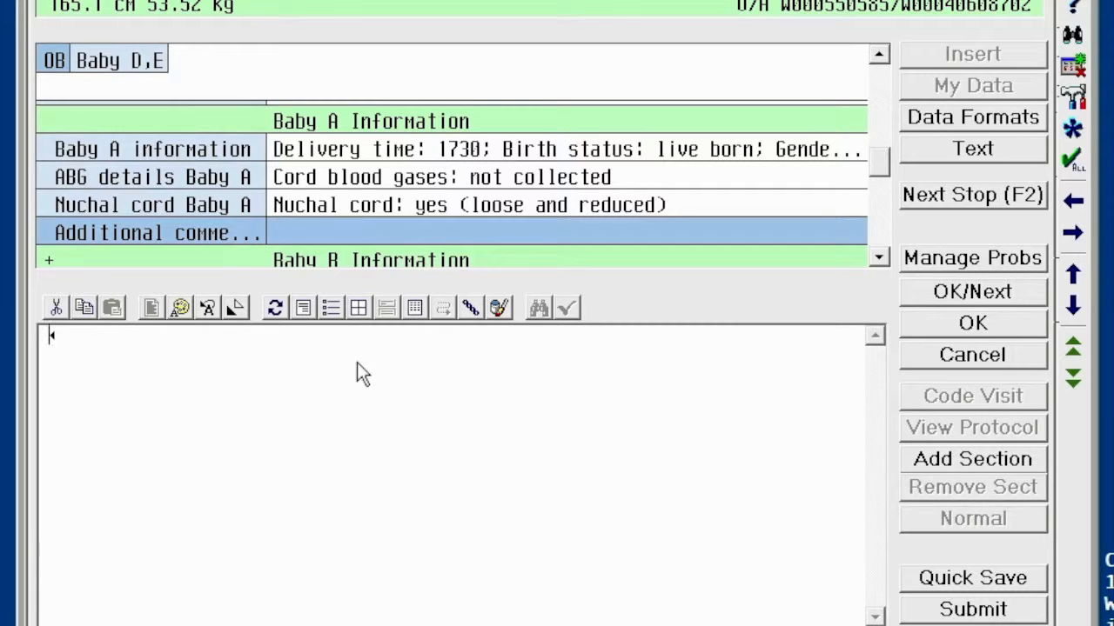
type("MECONIUM")
Submit the OB Delivery Note, add the searched physician as co-signer, and sign with the PIN
left_click(927, 609)
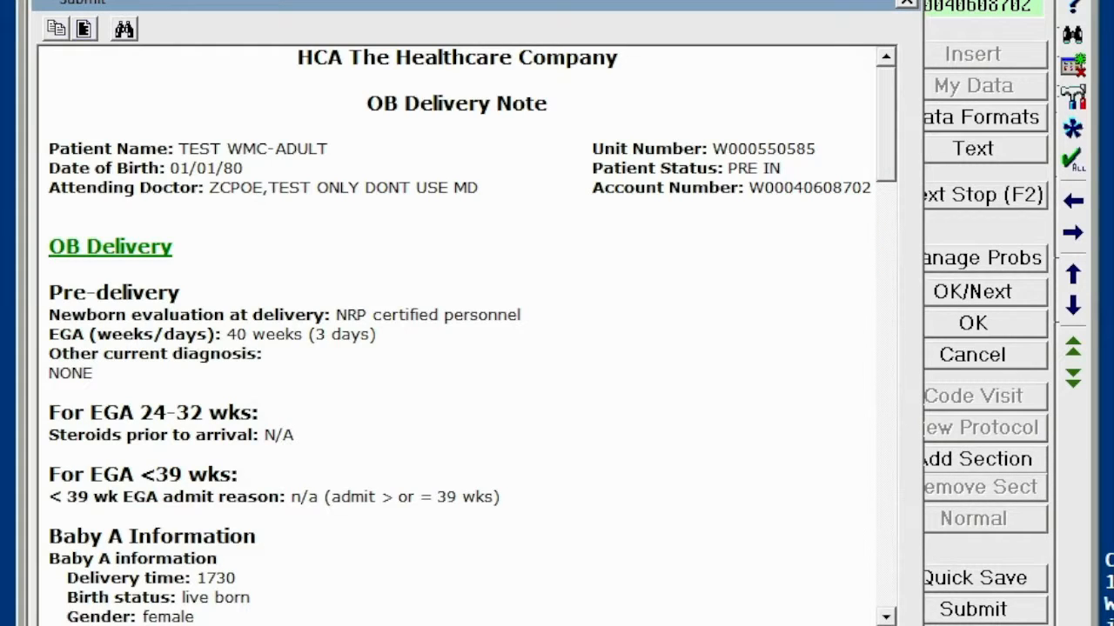
type("STE")
type("MB")
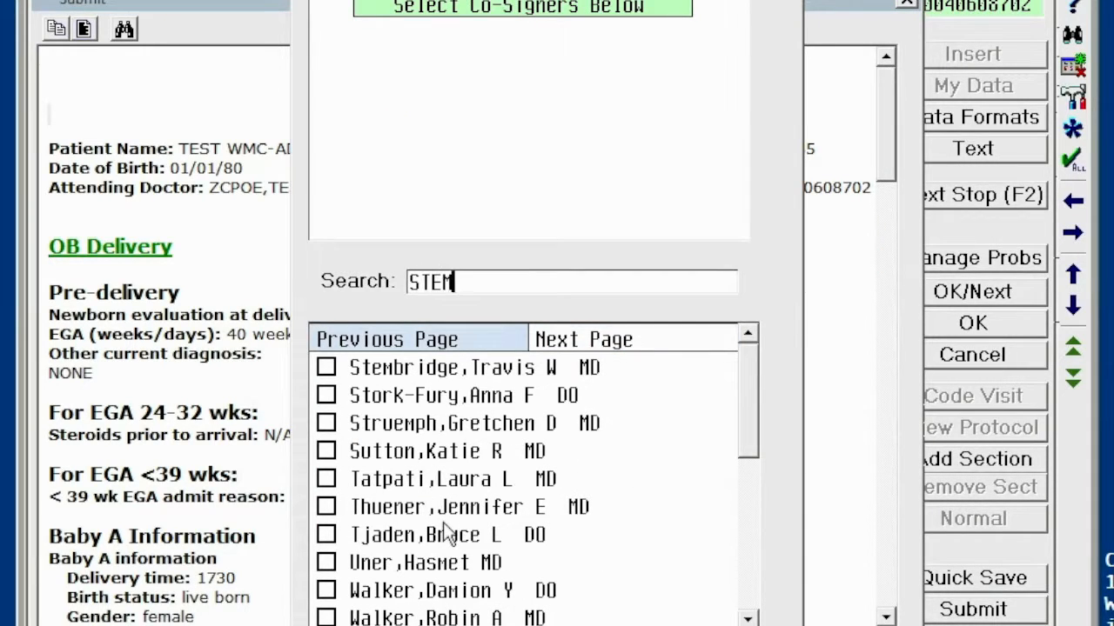
left_click(402, 367)
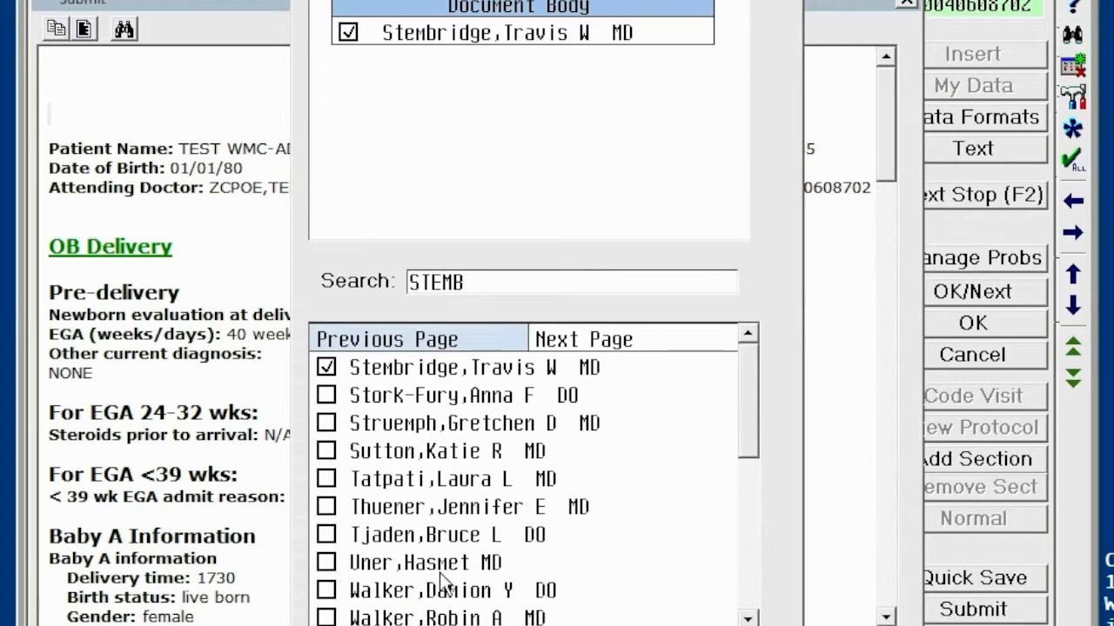
key("F12")
type("****")
key("Return")
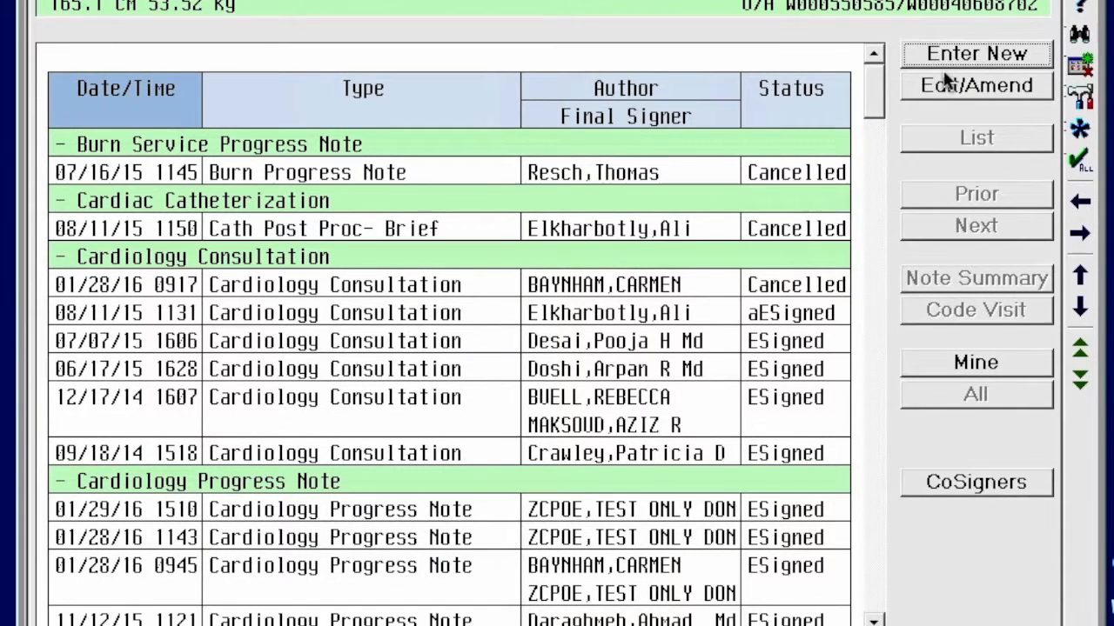
Start a new blank OB Delivery Note from the note templates
left_click(945, 56)
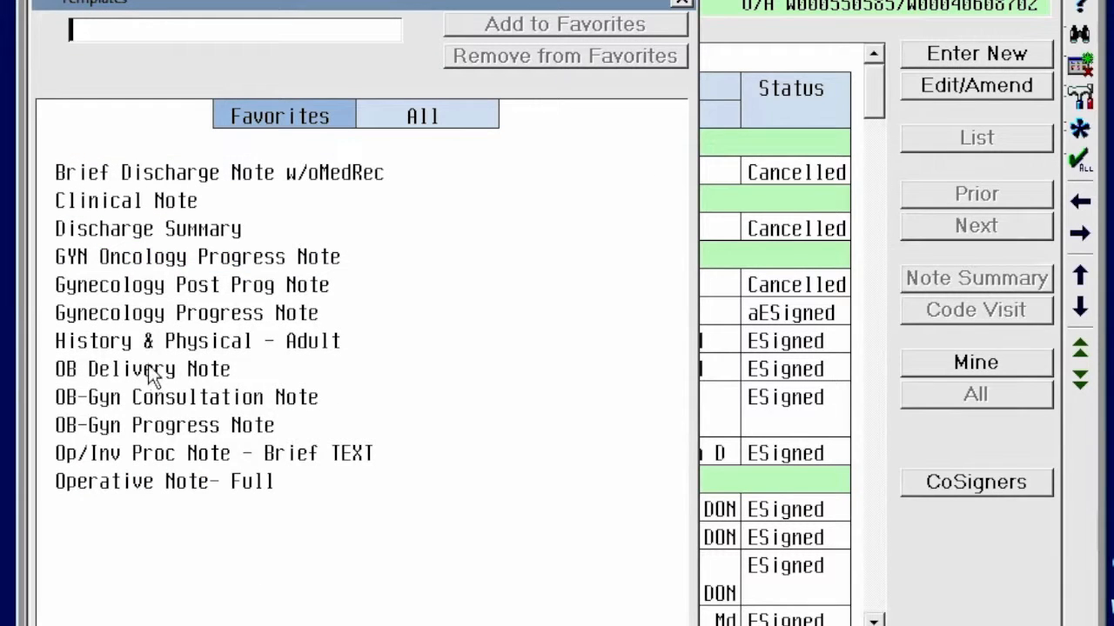
left_click(149, 369)
left_click(235, 625)
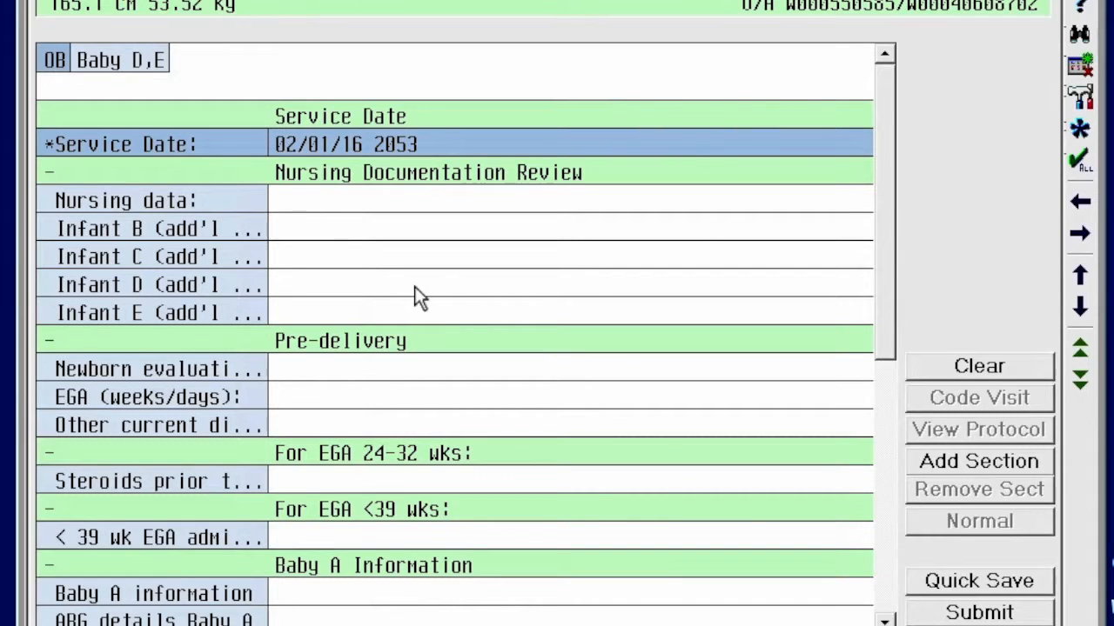
left_click_drag(883, 174, 888, 225)
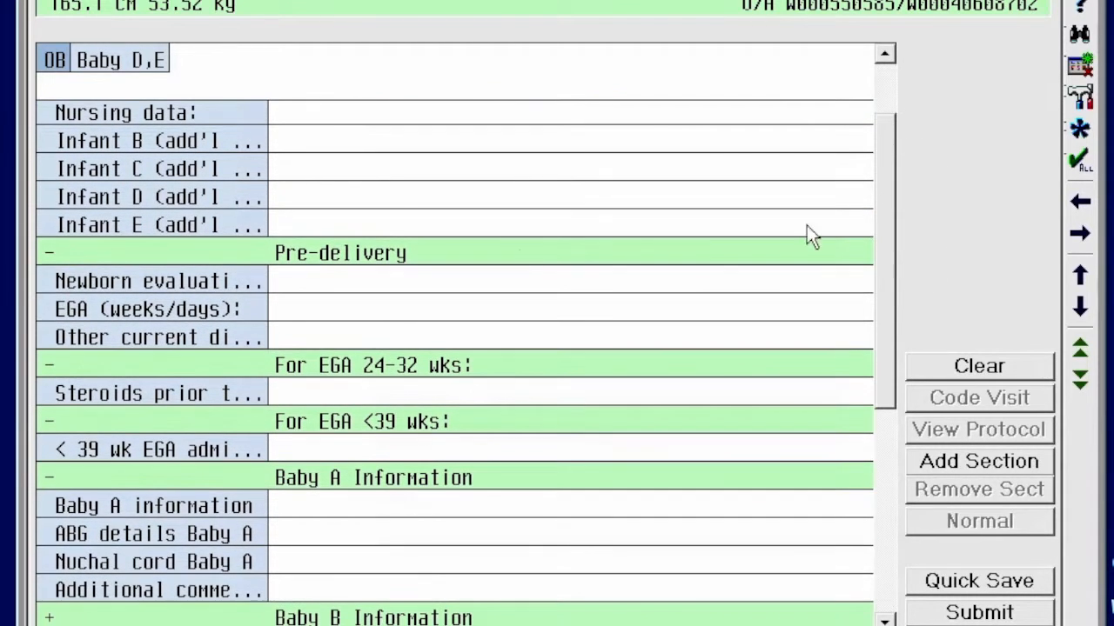
Record NRP personnel for newborn evaluation, 39 weeks EGA, and other diagnosis PREVIOUS C/S X1
left_click(313, 280)
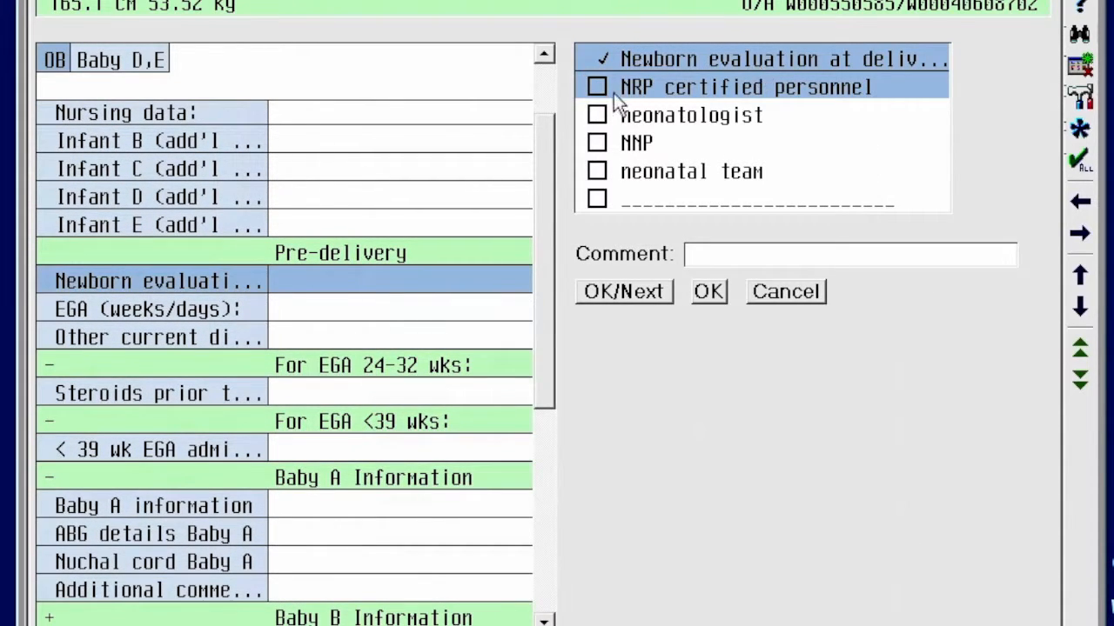
left_click(354, 312)
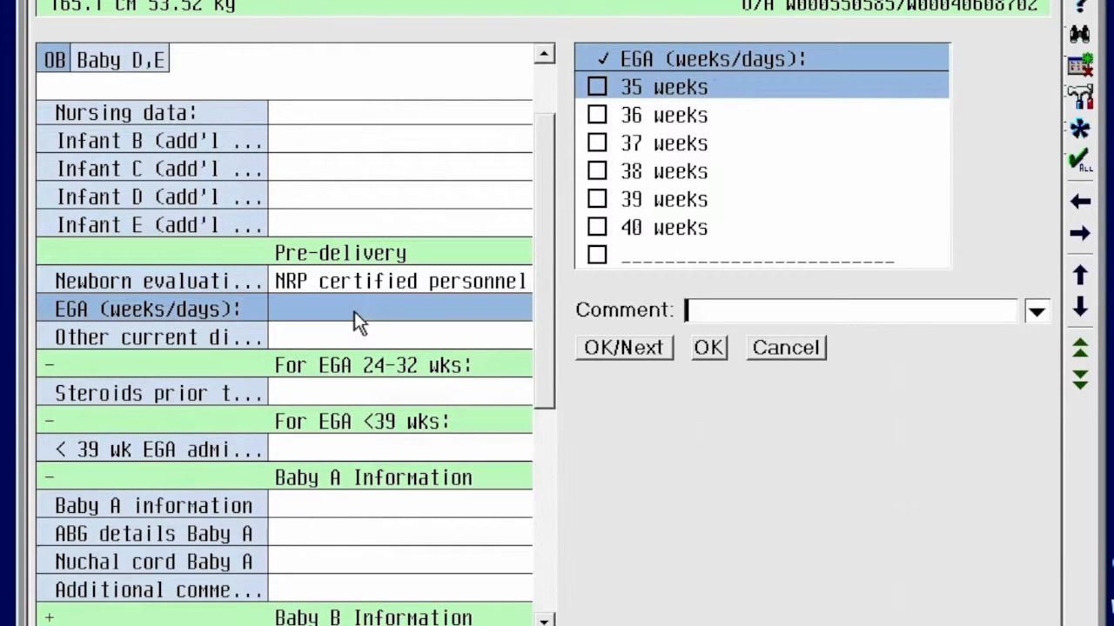
left_click(597, 199)
left_click(417, 338)
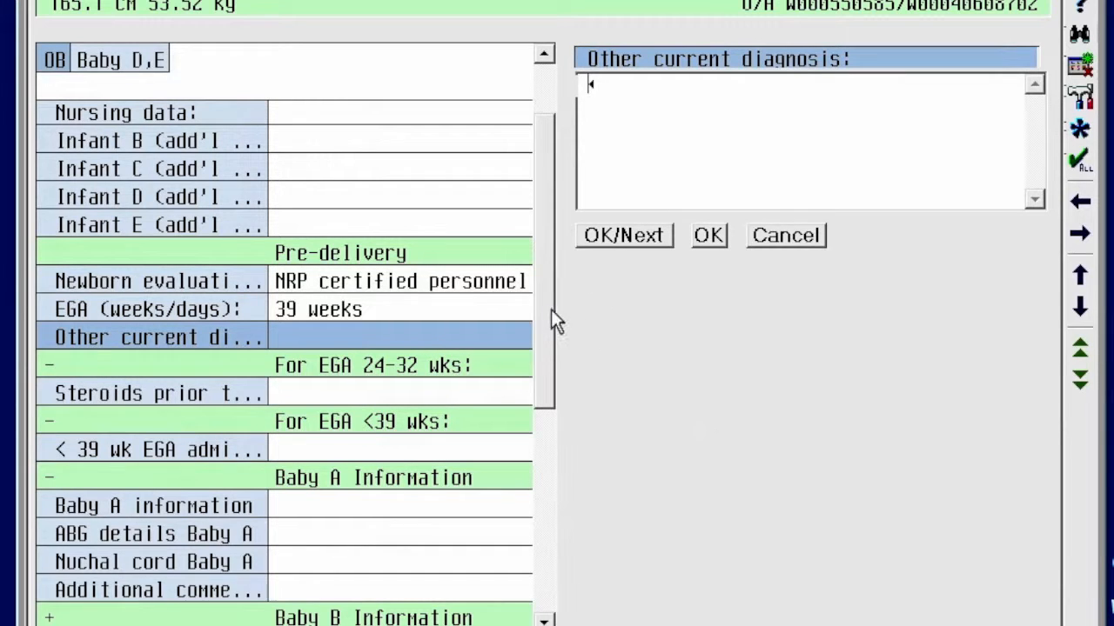
type("PREVIOUS C/S X")
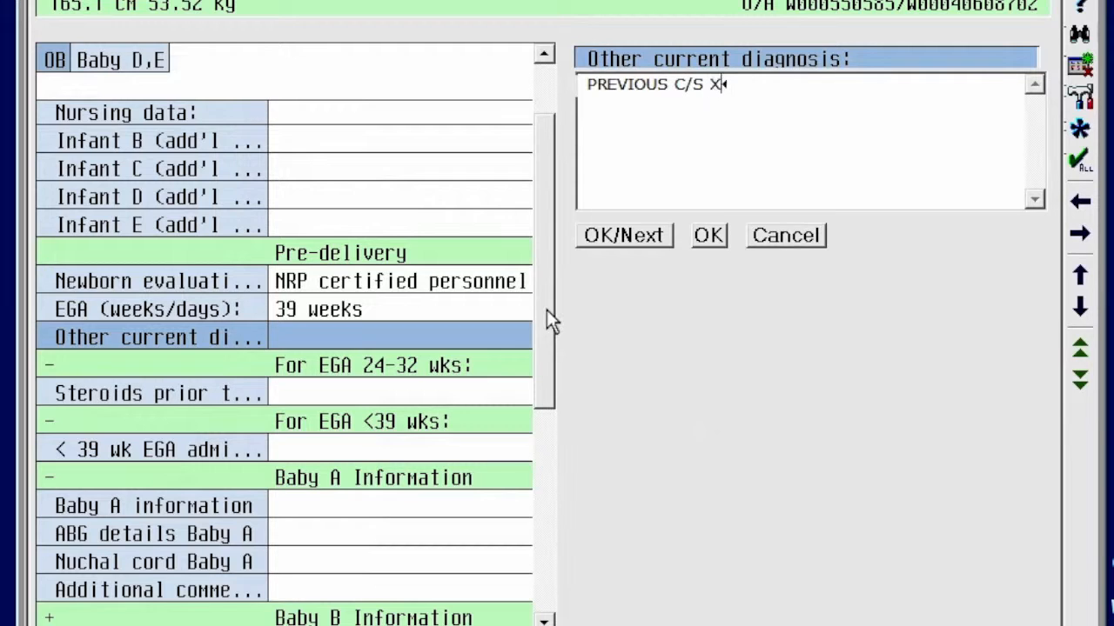
type("1")
left_click(332, 390)
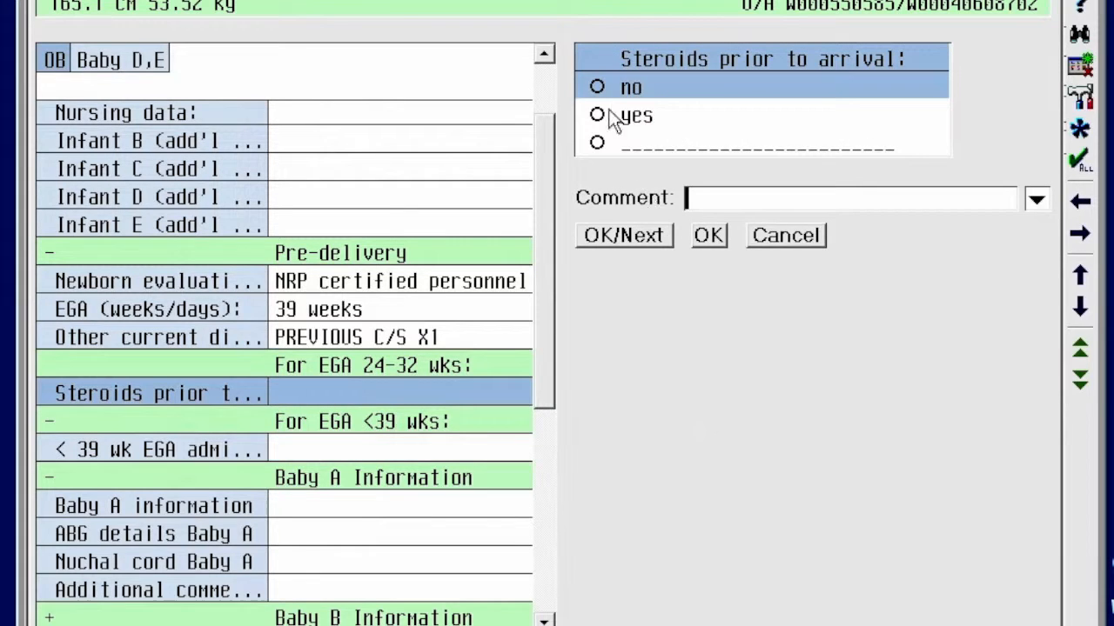
Answer steroids as N/A and set the under-39-week admit reason to n/a, 39+ weeks
left_click(597, 143)
type("N/A")
left_click(536, 220)
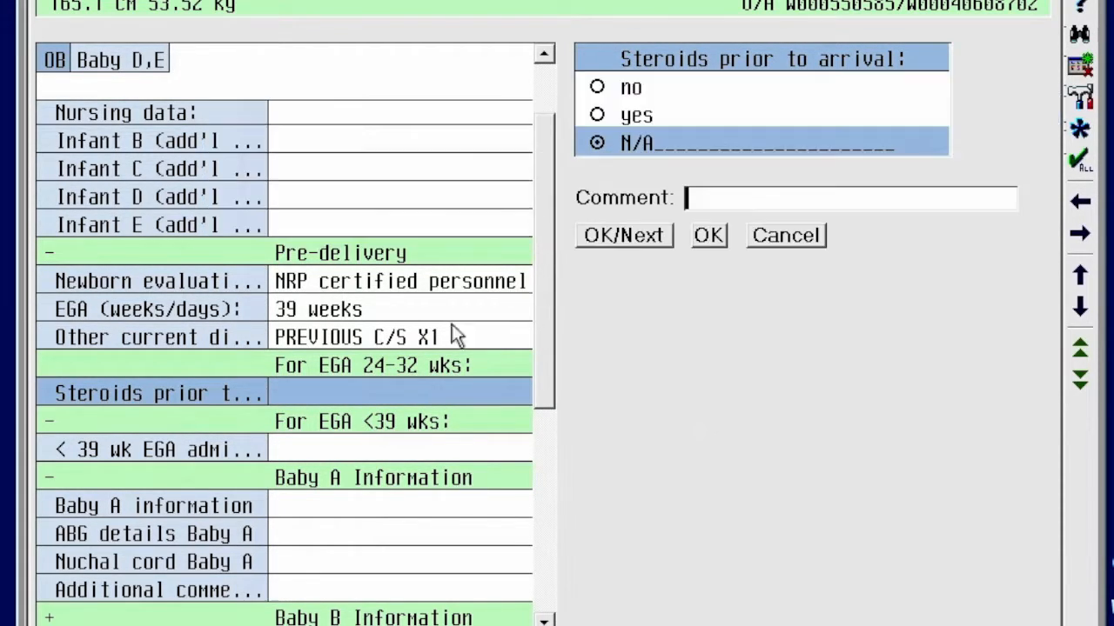
left_click(340, 448)
left_click(601, 88)
left_click(359, 505)
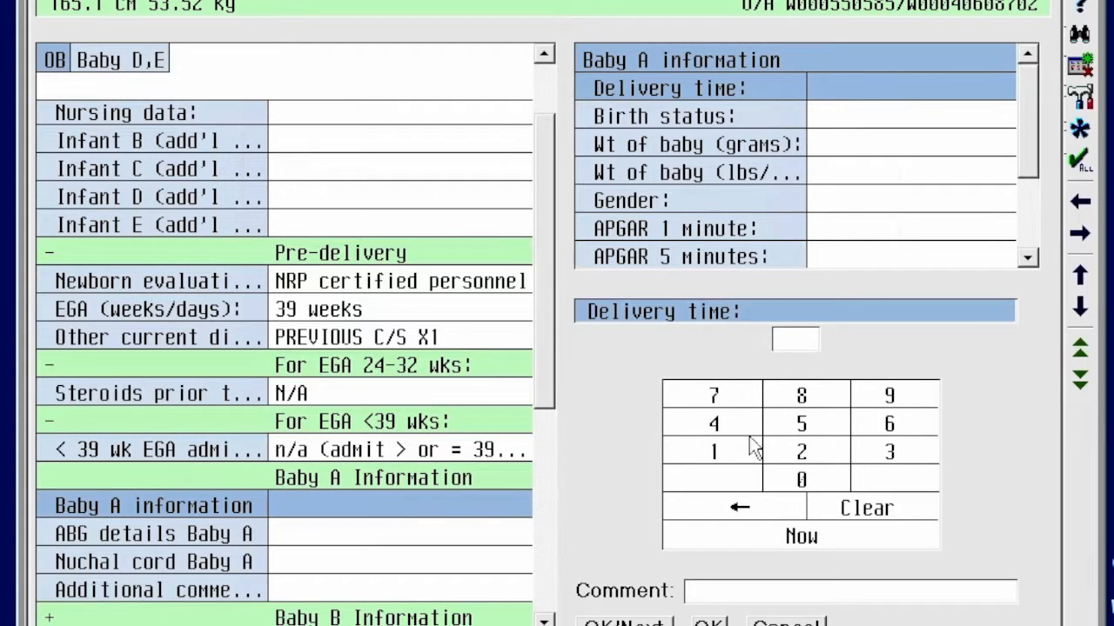
Record Baby A's delivery time 2058, live born, male
left_click(803, 464)
left_click(801, 474)
left_click(800, 424)
left_click(825, 402)
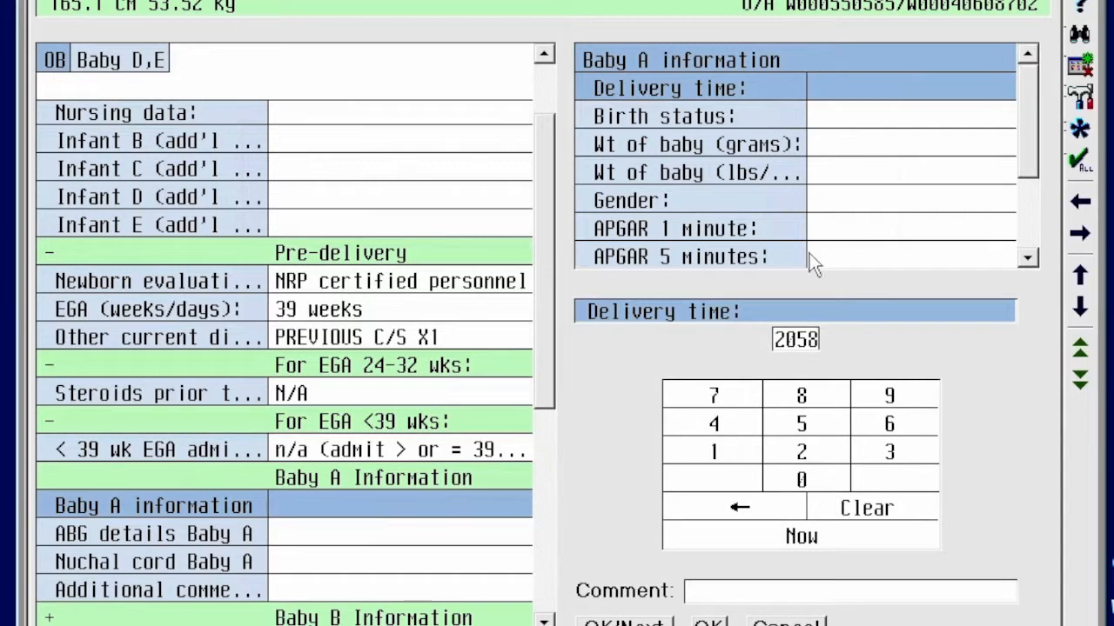
left_click(850, 114)
left_click(679, 340)
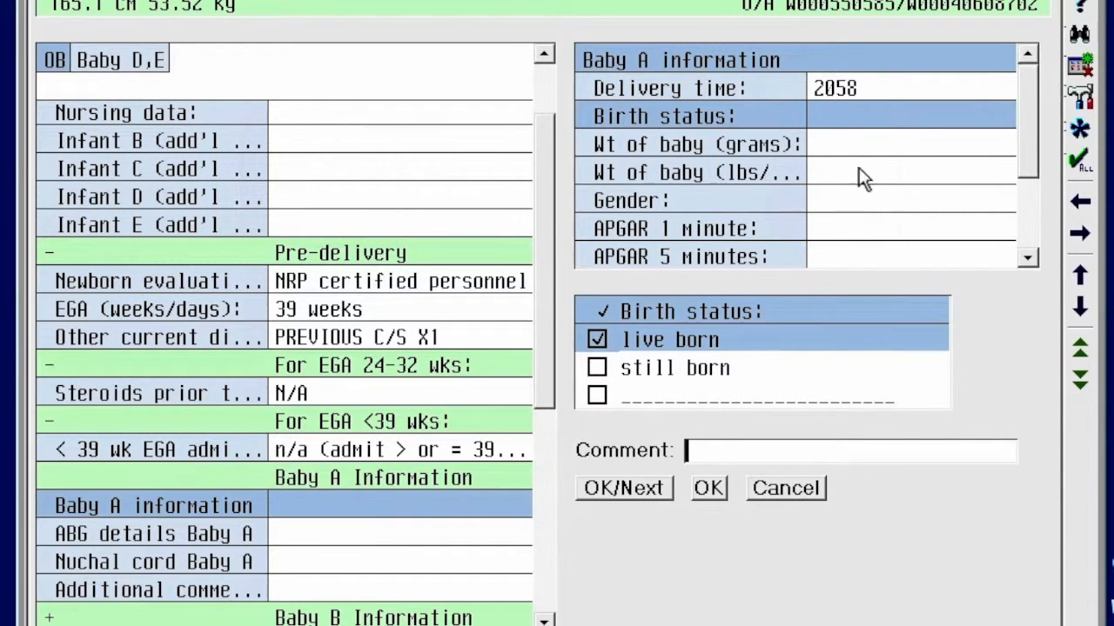
left_click(843, 203)
left_click(660, 342)
Enter Baby A's APGAR scores 8 and 9 and frank breech presentation
left_click(849, 231)
left_click(805, 400)
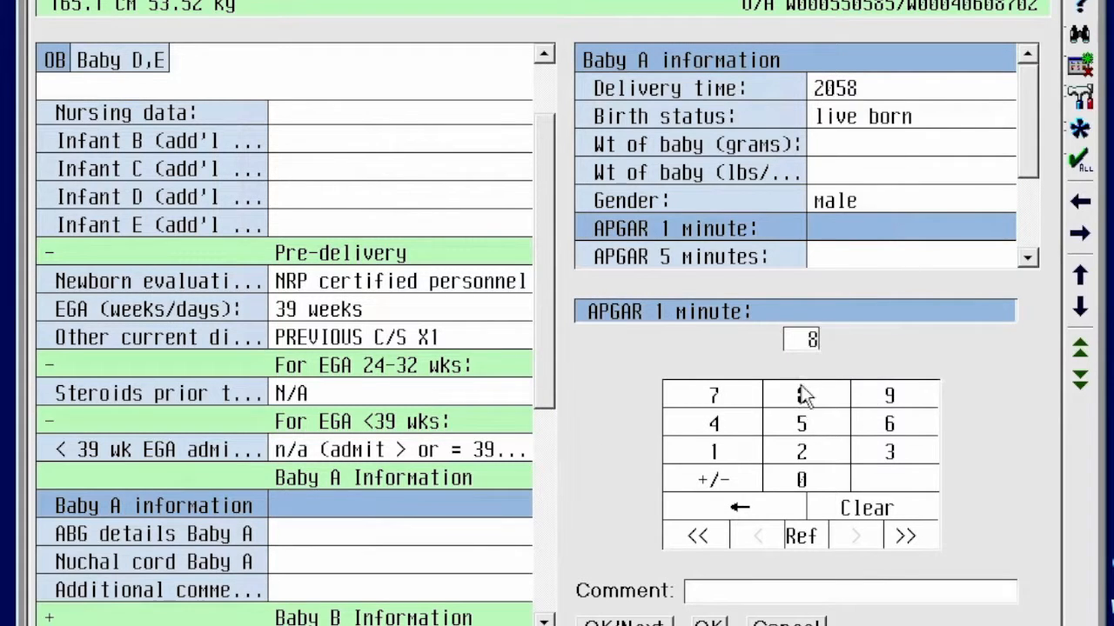
left_click(835, 254)
left_click(888, 396)
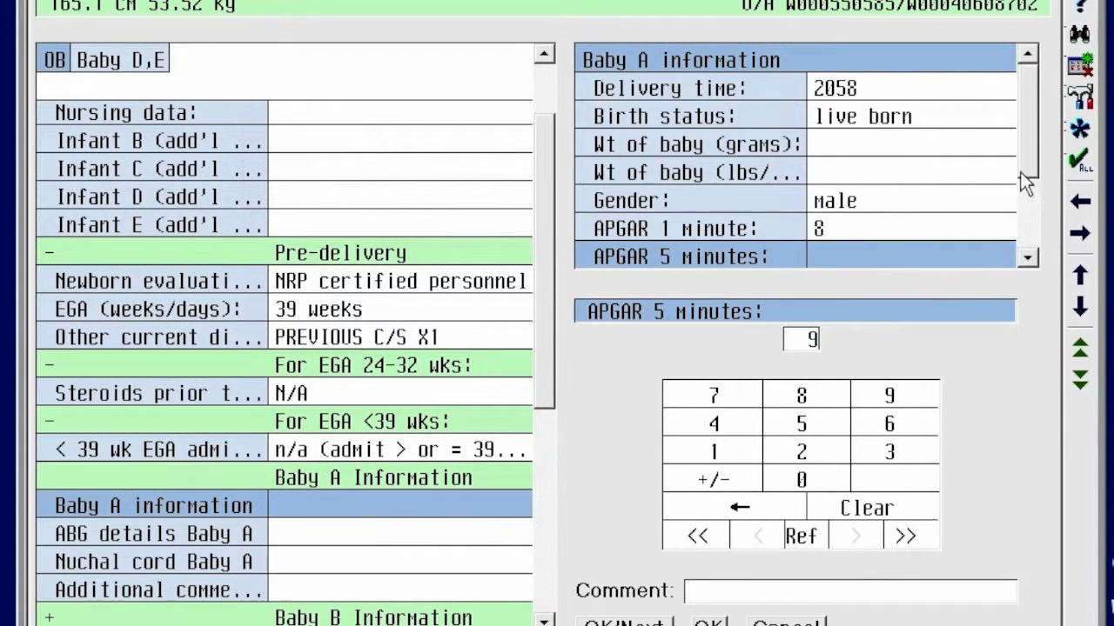
left_click_drag(1028, 157, 1029, 239)
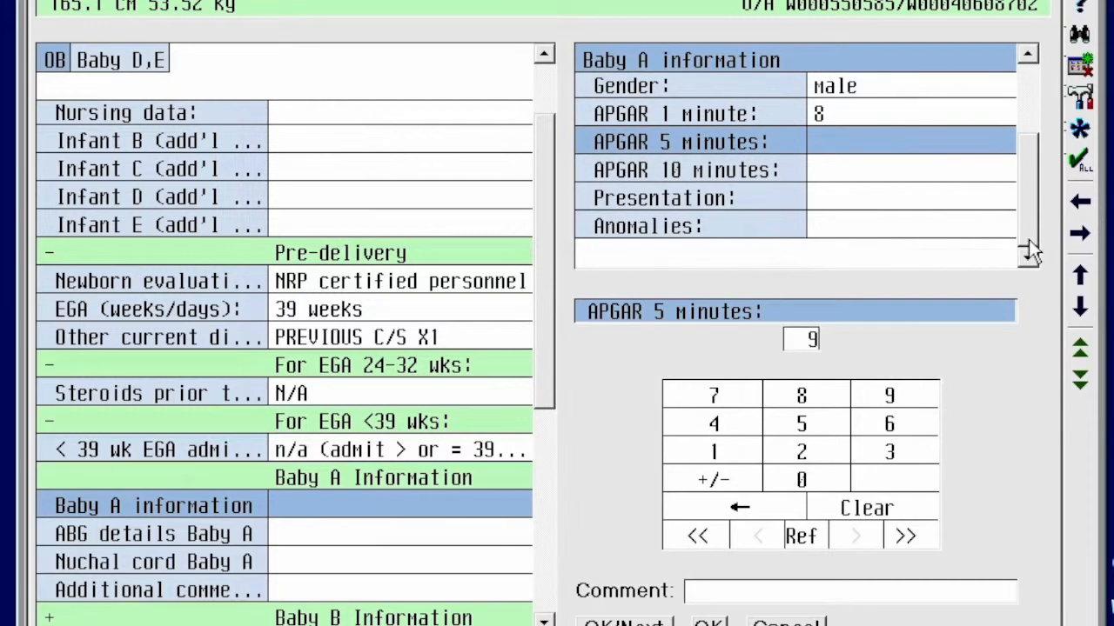
left_click(959, 203)
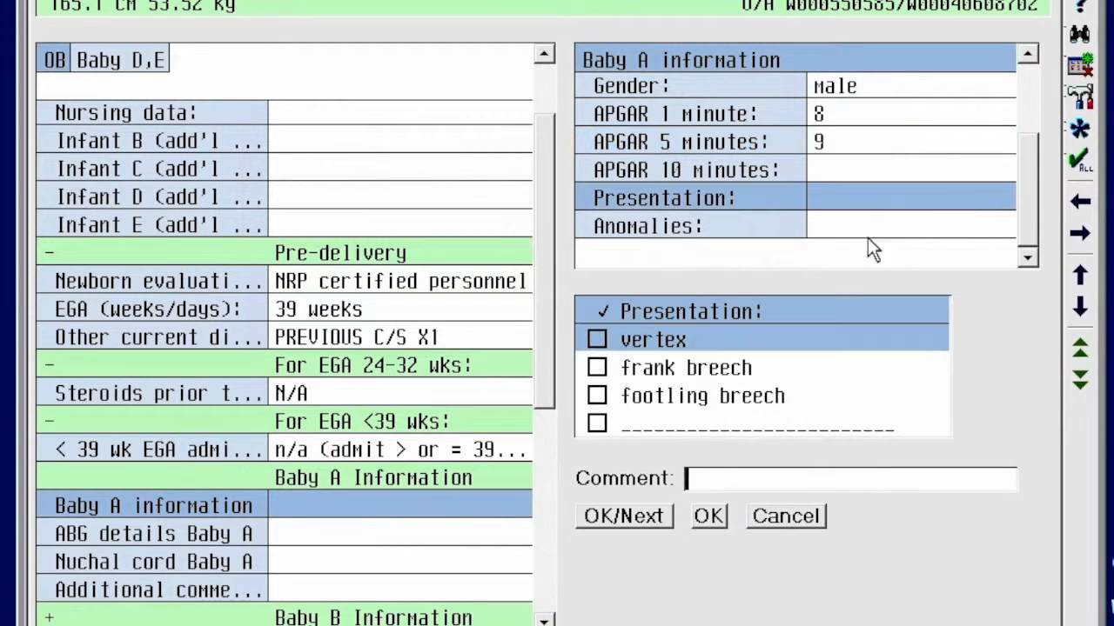
left_click(598, 366)
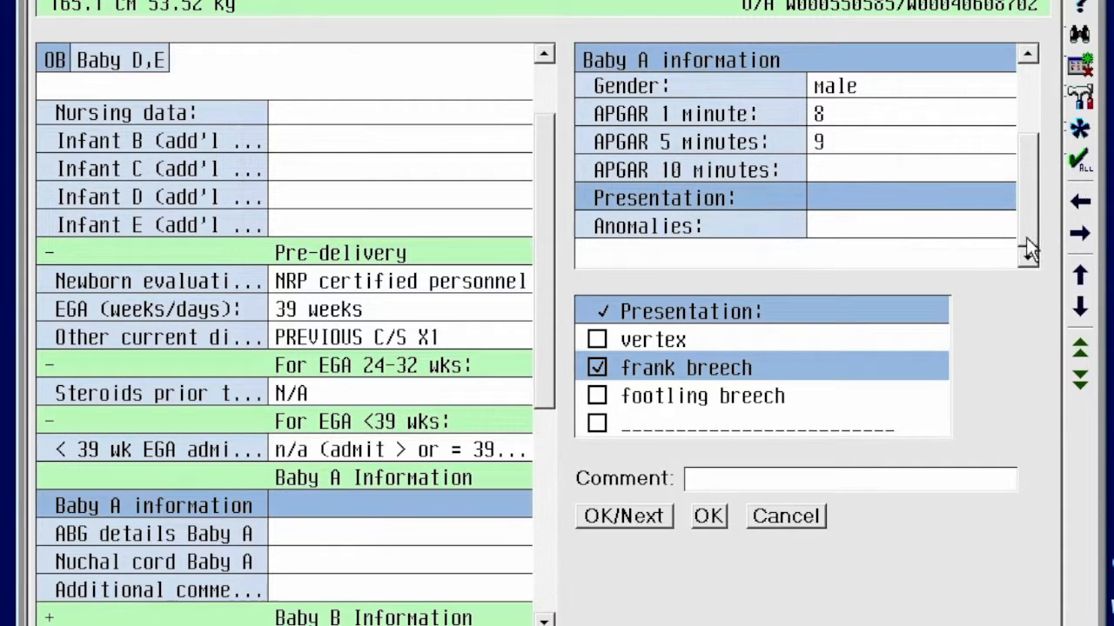
Mark Baby A's cord blood gases as not collected and record no nuchal cord
left_click(388, 532)
left_click(597, 368)
left_click(596, 339)
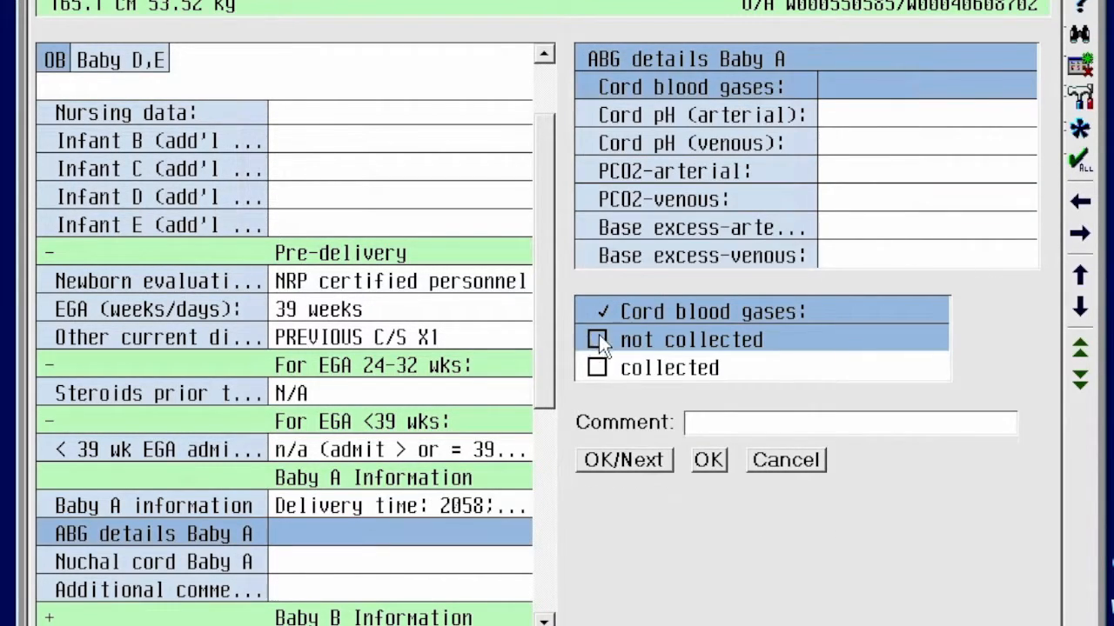
left_click(357, 570)
left_click(597, 254)
left_click_drag(556, 368, 549, 617)
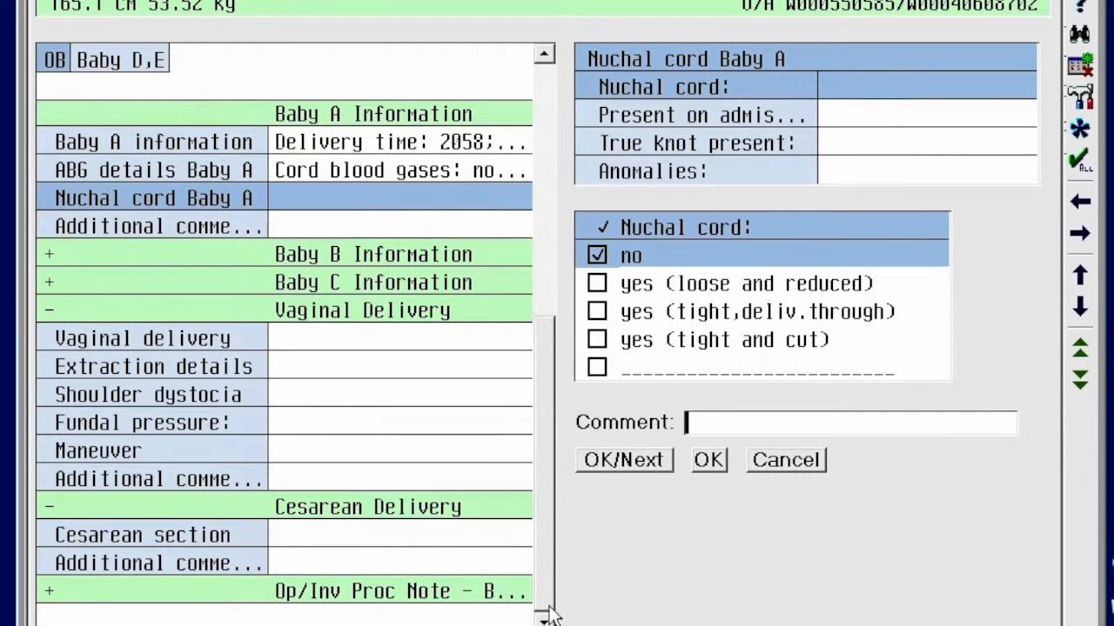
left_click(410, 535)
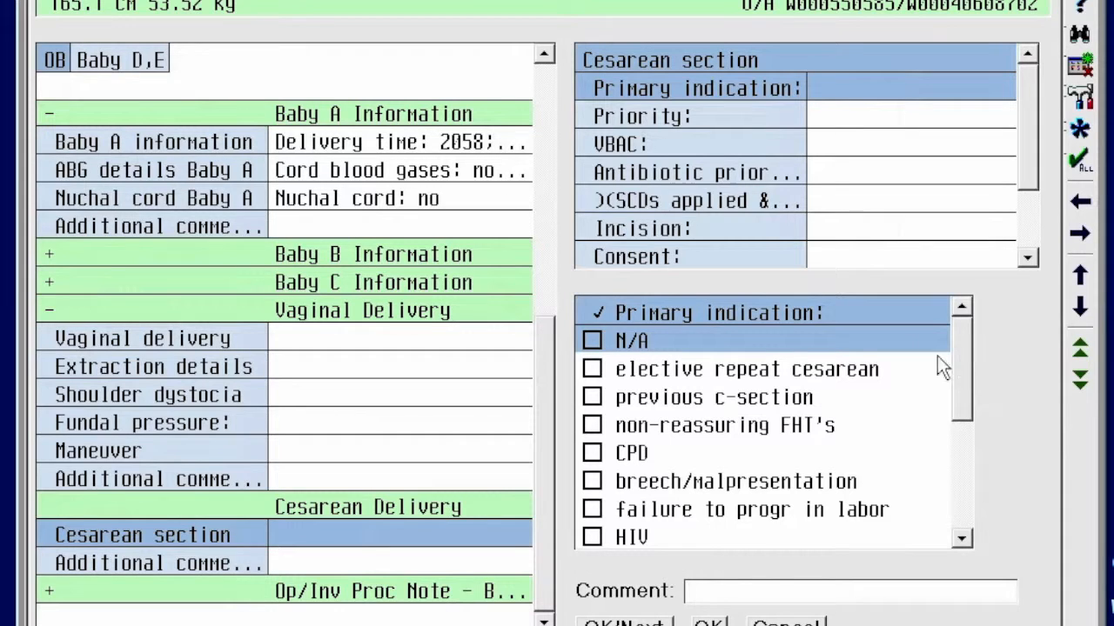
Set breech/malpresentation as the sole primary cesarean indication and mark priority as scheduled
left_click(593, 370)
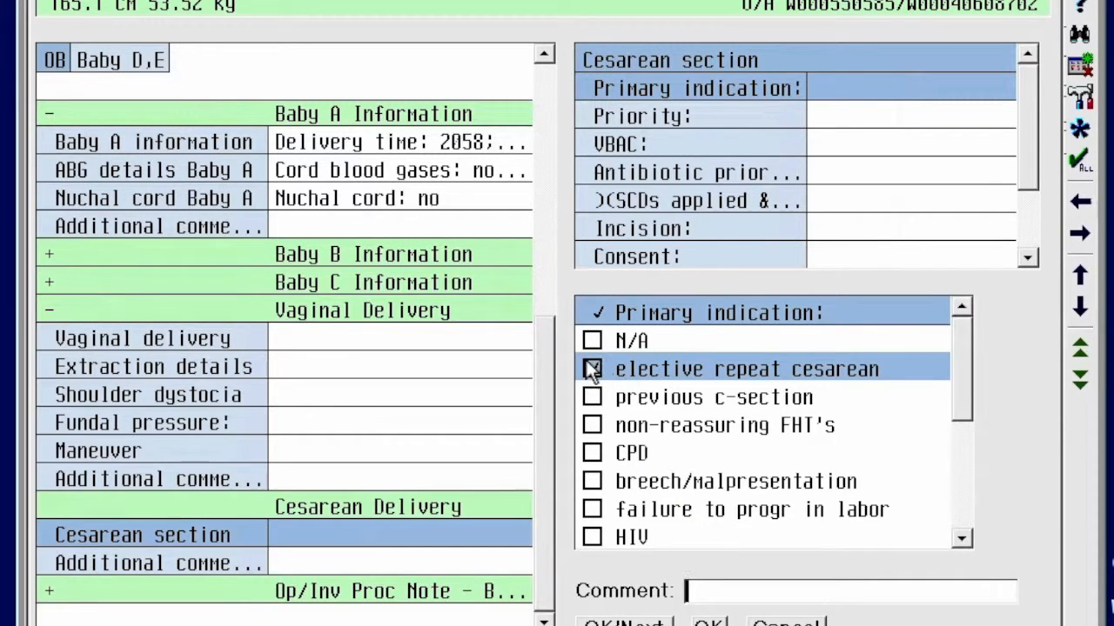
left_click(592, 481)
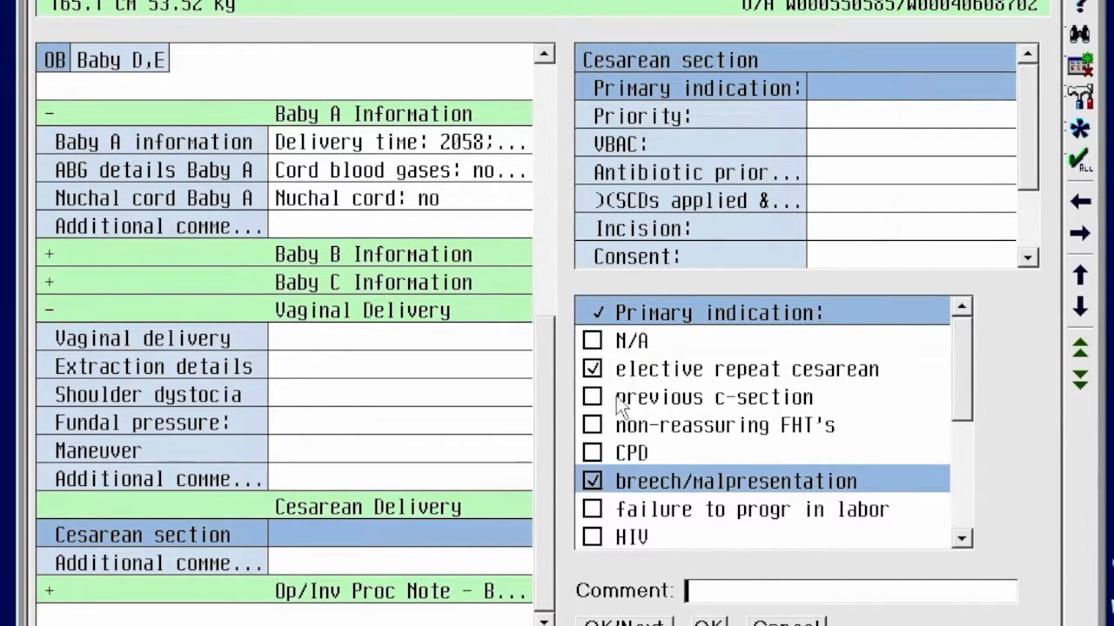
left_click(593, 370)
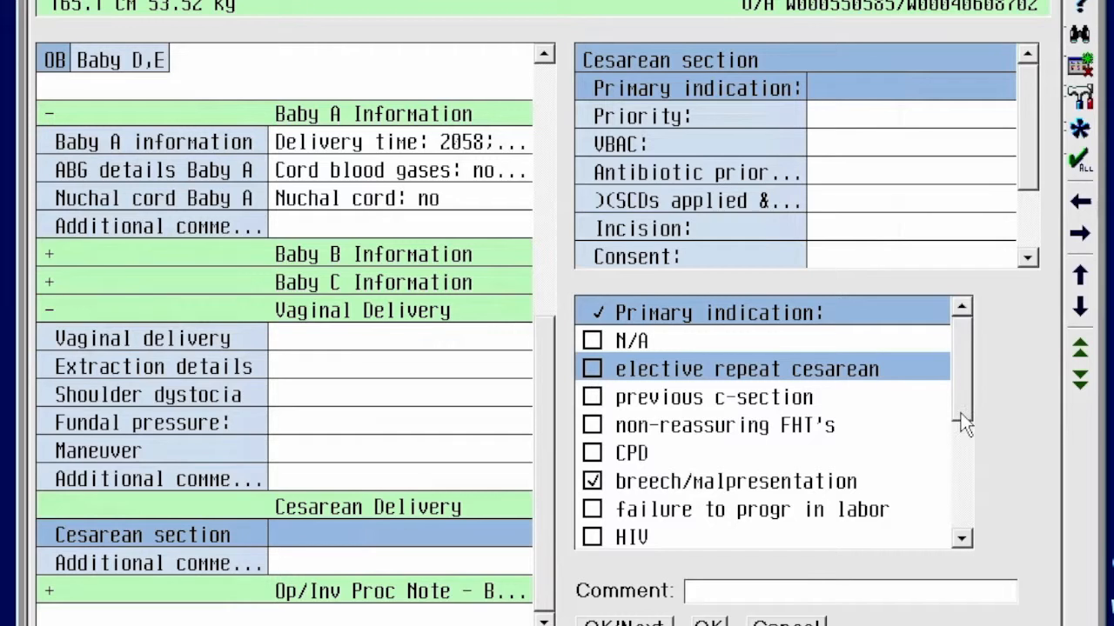
left_click_drag(962, 390, 964, 529)
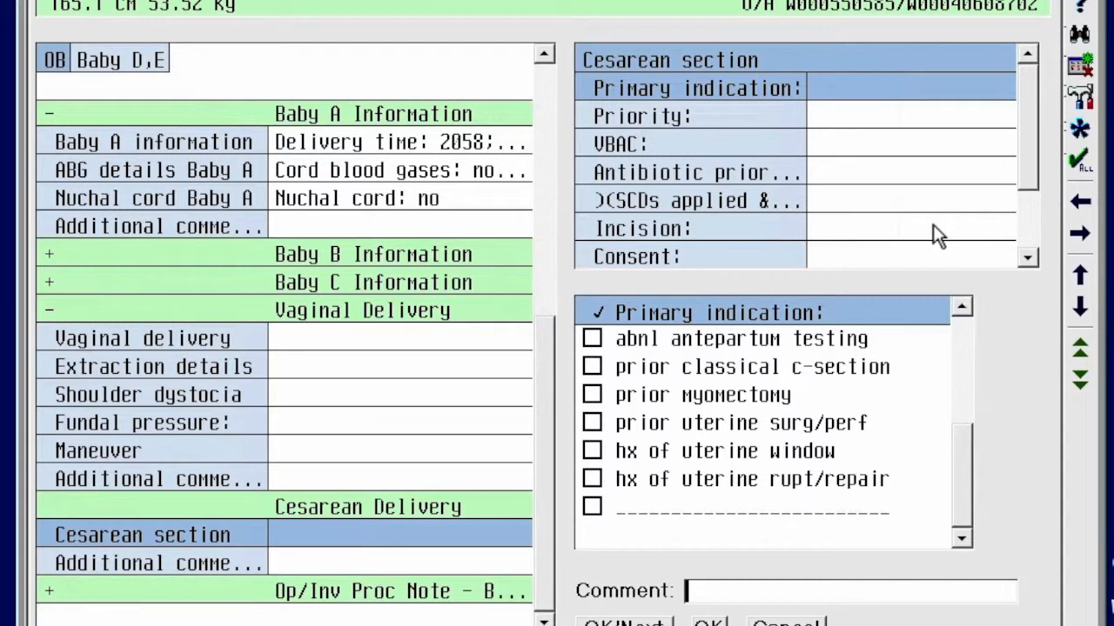
left_click(874, 113)
left_click(597, 340)
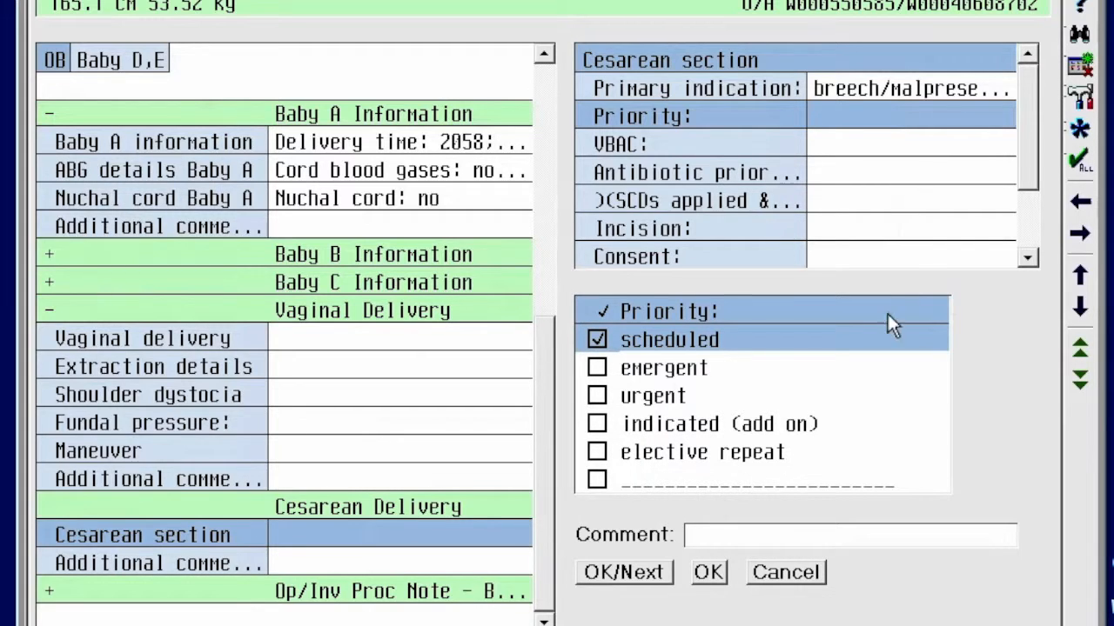
Record VBAC declined, 1 antibiotic dose before incision, SCDs applied, and low transverse incision
left_click(874, 144)
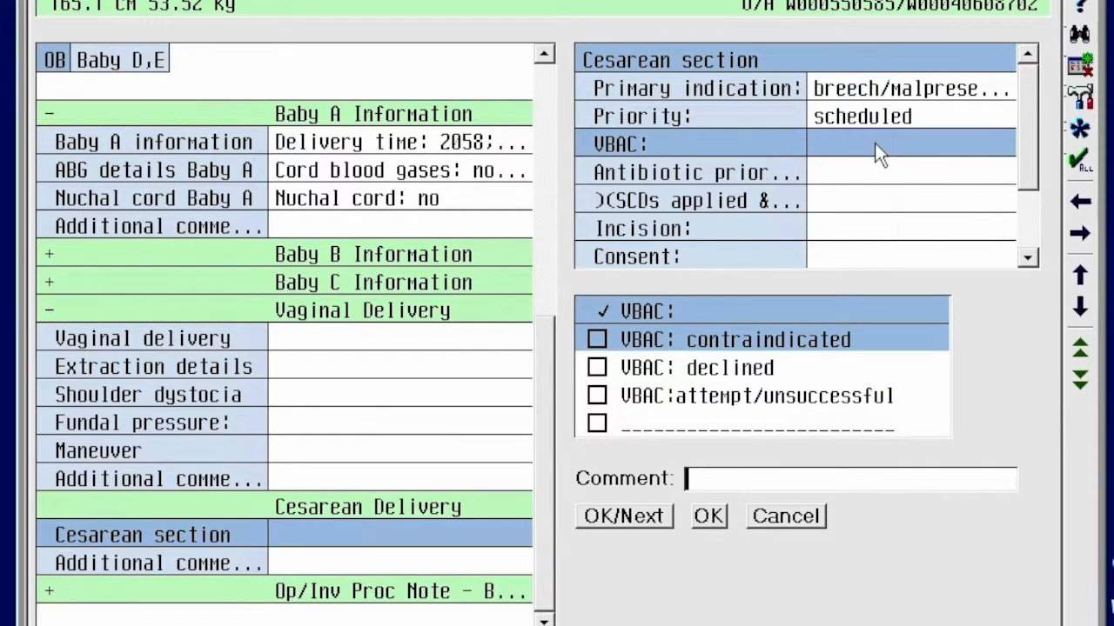
left_click(595, 368)
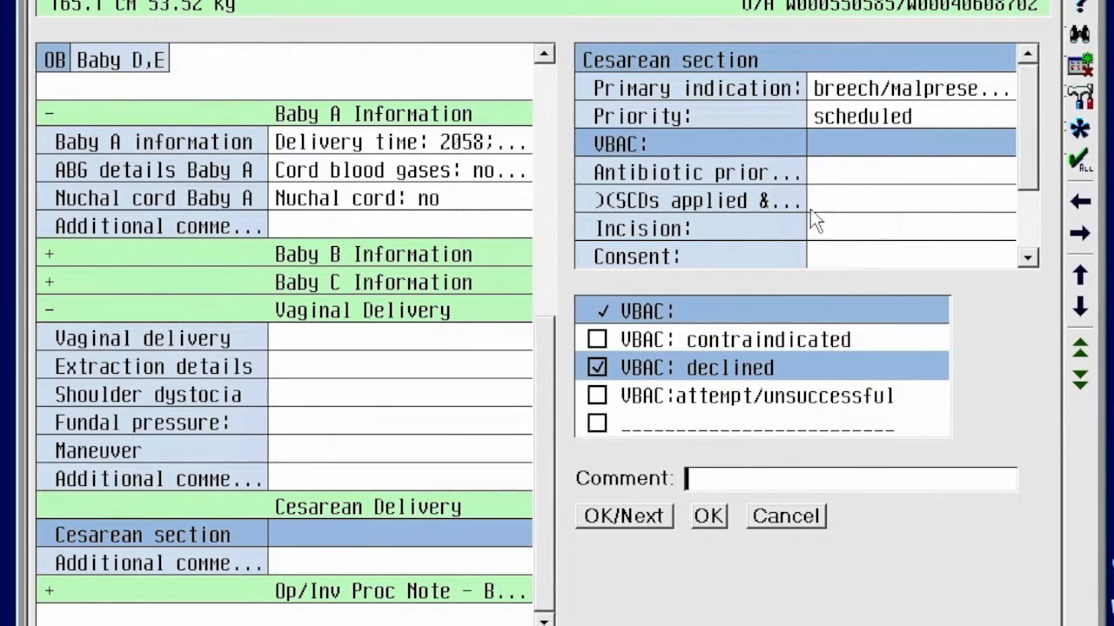
left_click(857, 180)
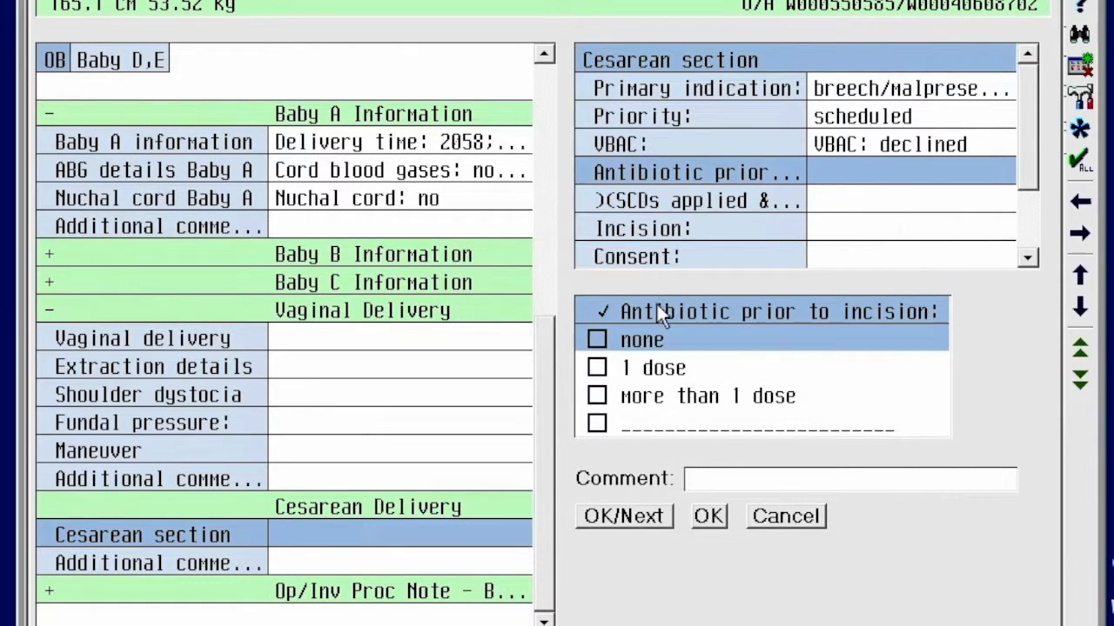
left_click(596, 368)
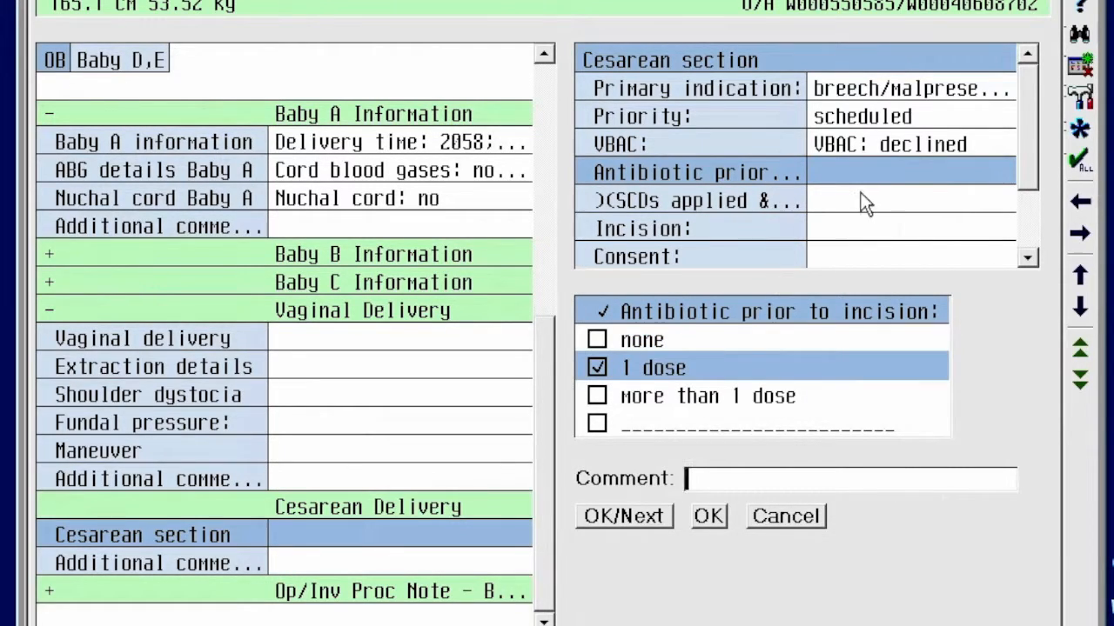
left_click(859, 200)
left_click(600, 339)
left_click(848, 230)
left_click(599, 338)
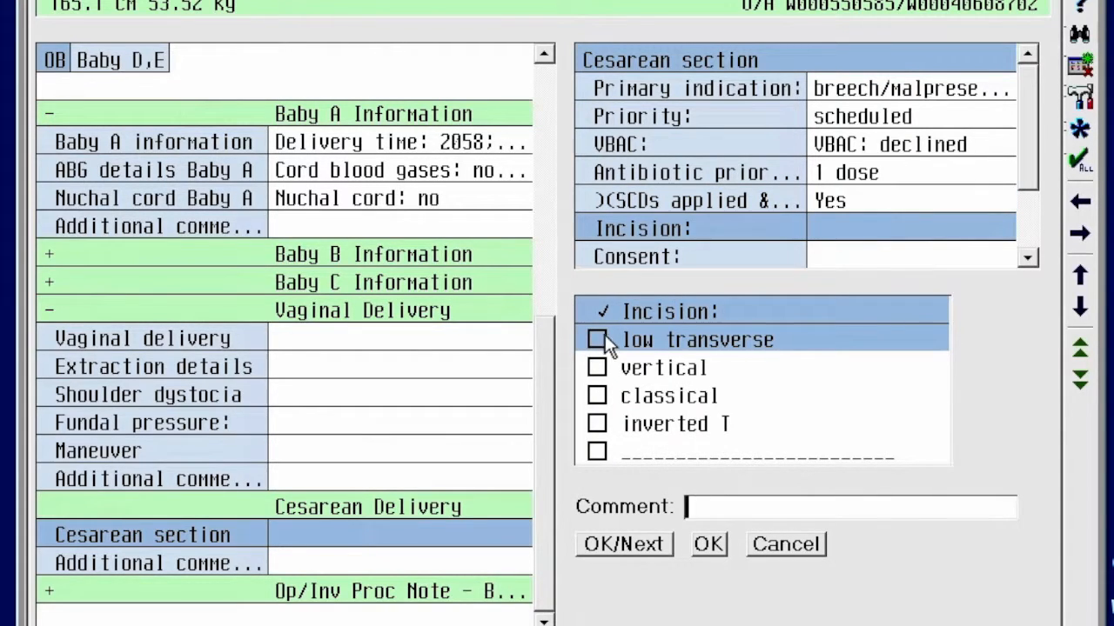
Check all consent items, record the mother stable and the infant stable in room
left_click(1029, 258)
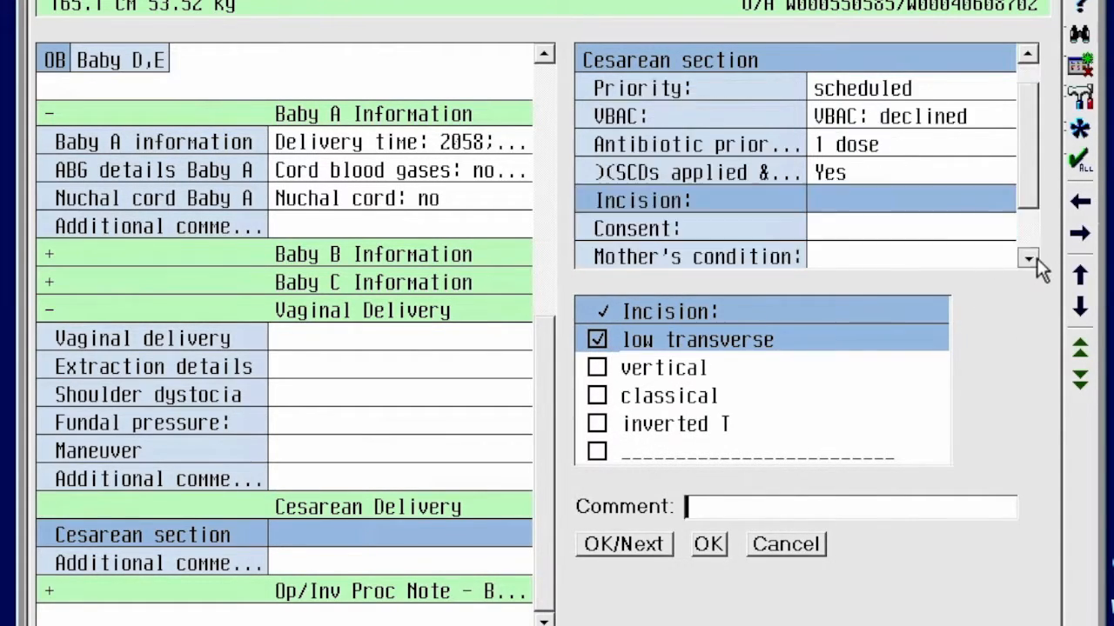
left_click(1028, 258)
left_click(874, 202)
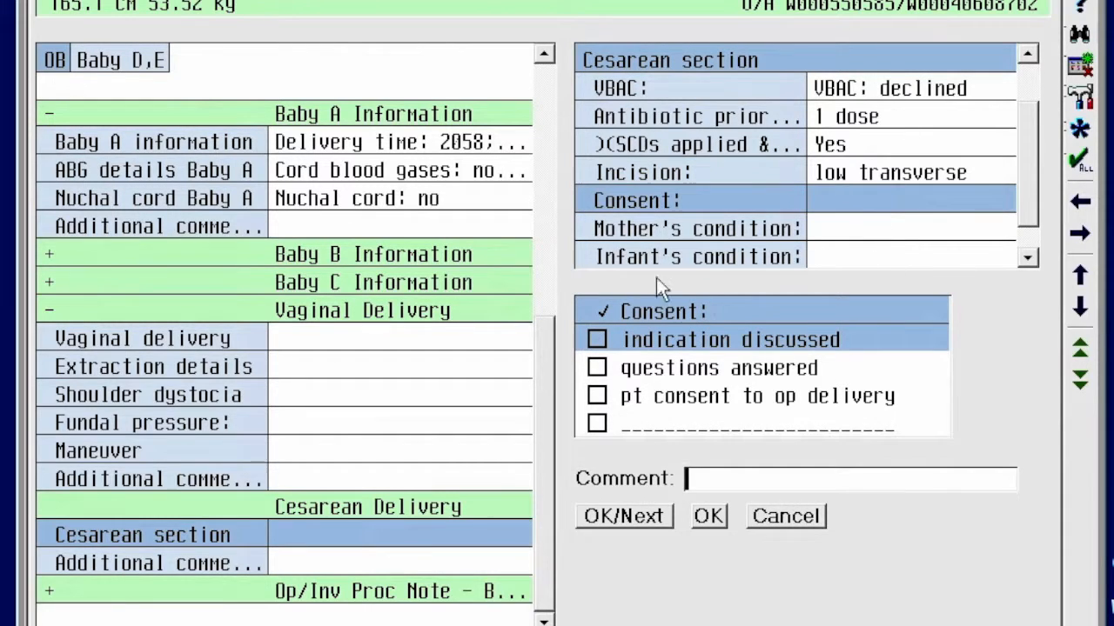
left_click(597, 339)
left_click(597, 396)
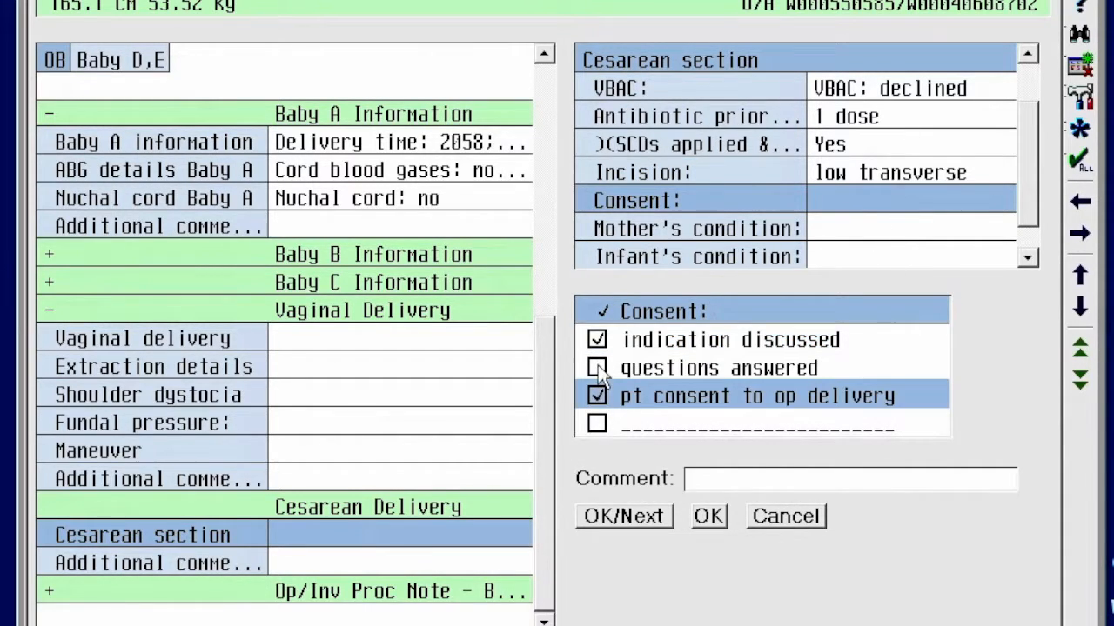
left_click(597, 368)
left_click(922, 228)
left_click(738, 340)
left_click(847, 255)
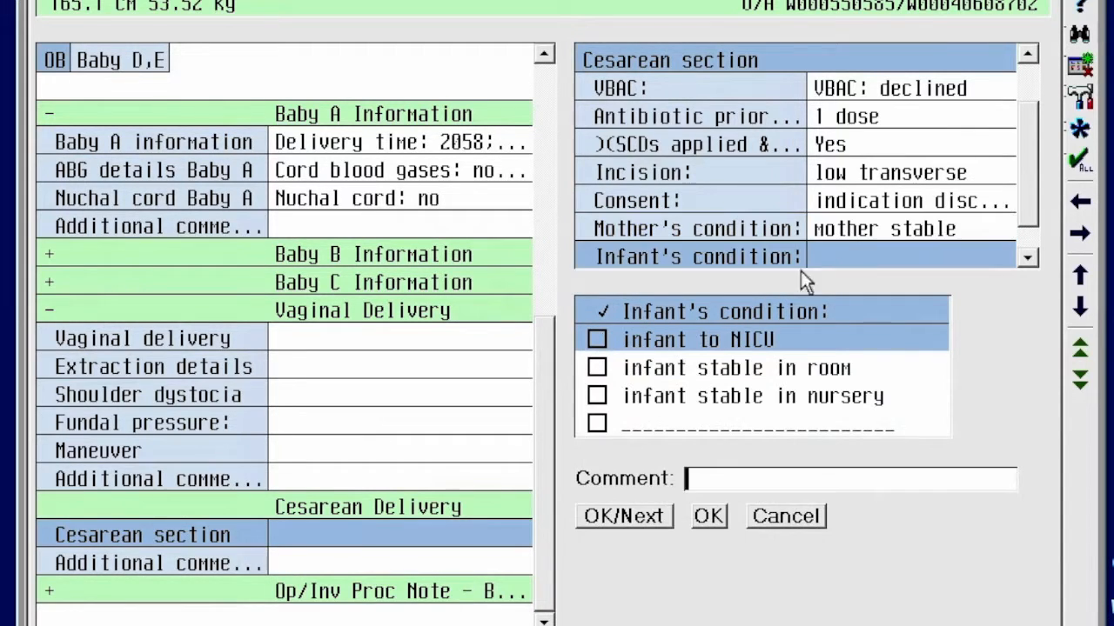
left_click(689, 369)
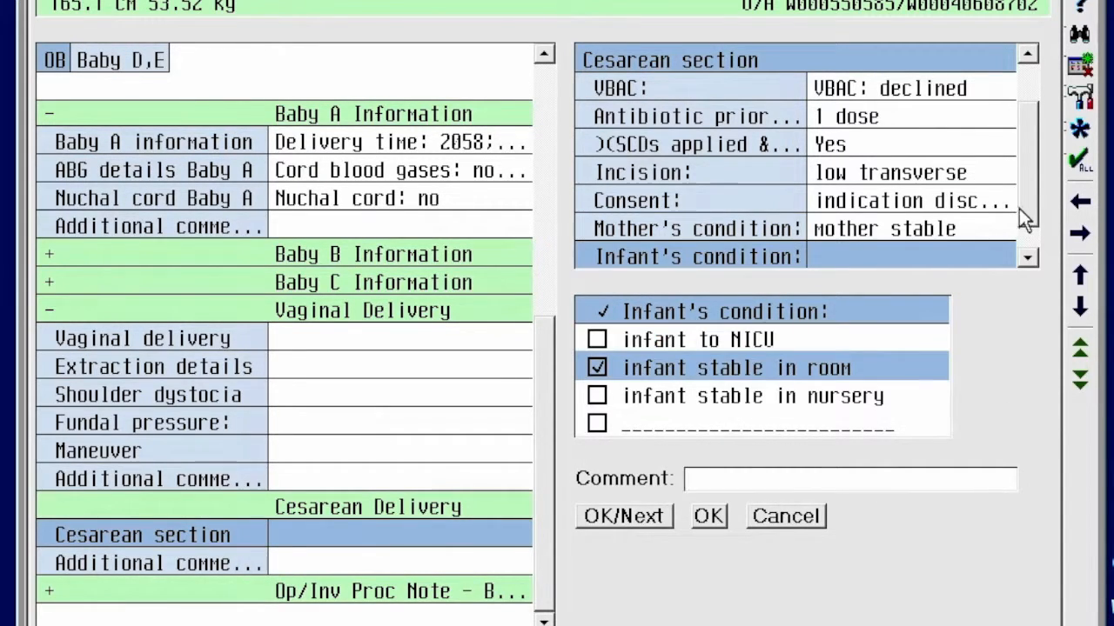
left_click_drag(1018, 230, 1018, 256)
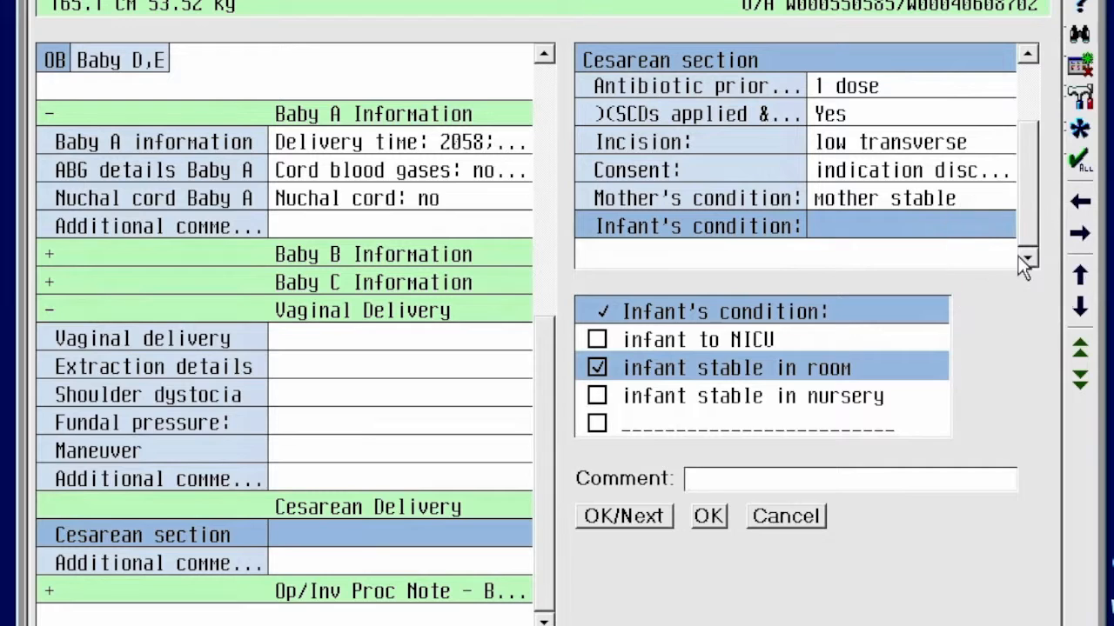
left_click(347, 565)
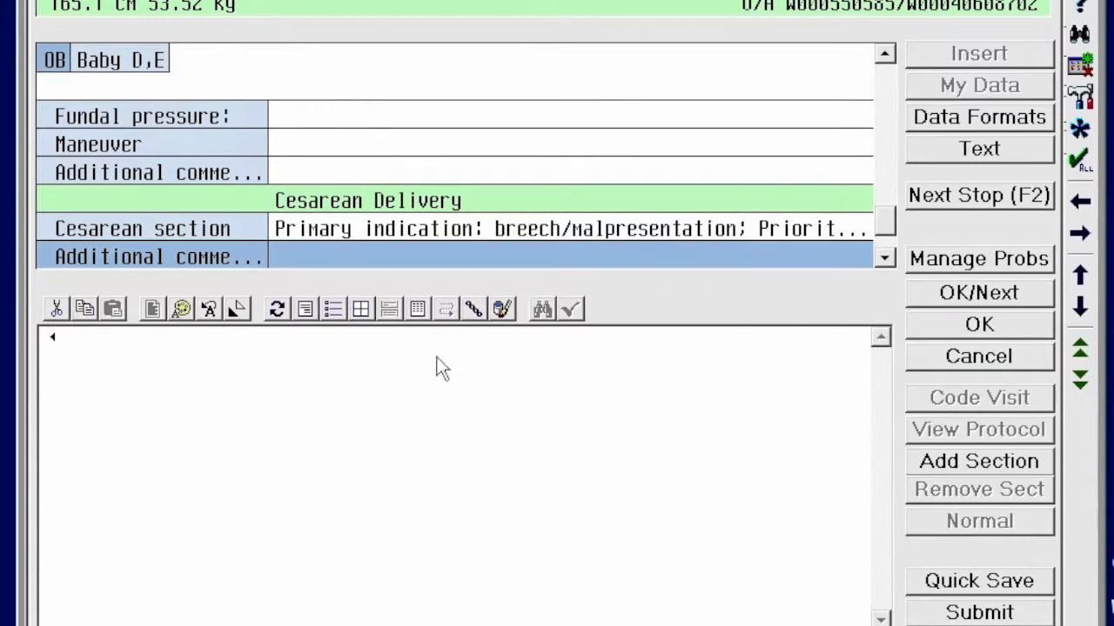
Insert the OB Discharge Summary text and fill the admission date as 2/1/16
left_click(991, 161)
left_click(129, 208)
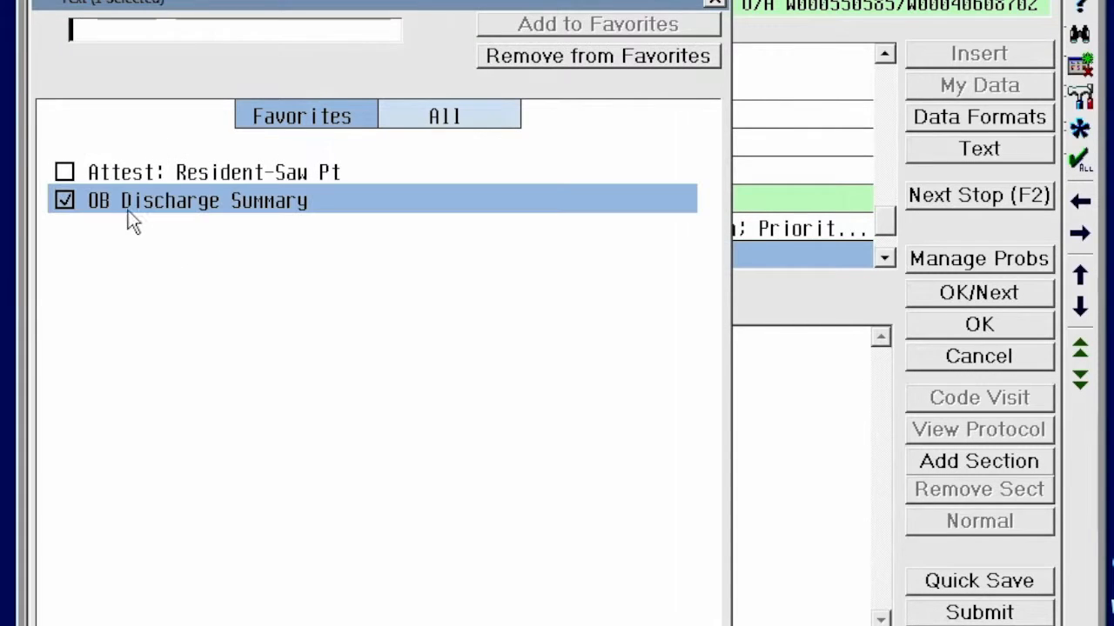
left_click(235, 624)
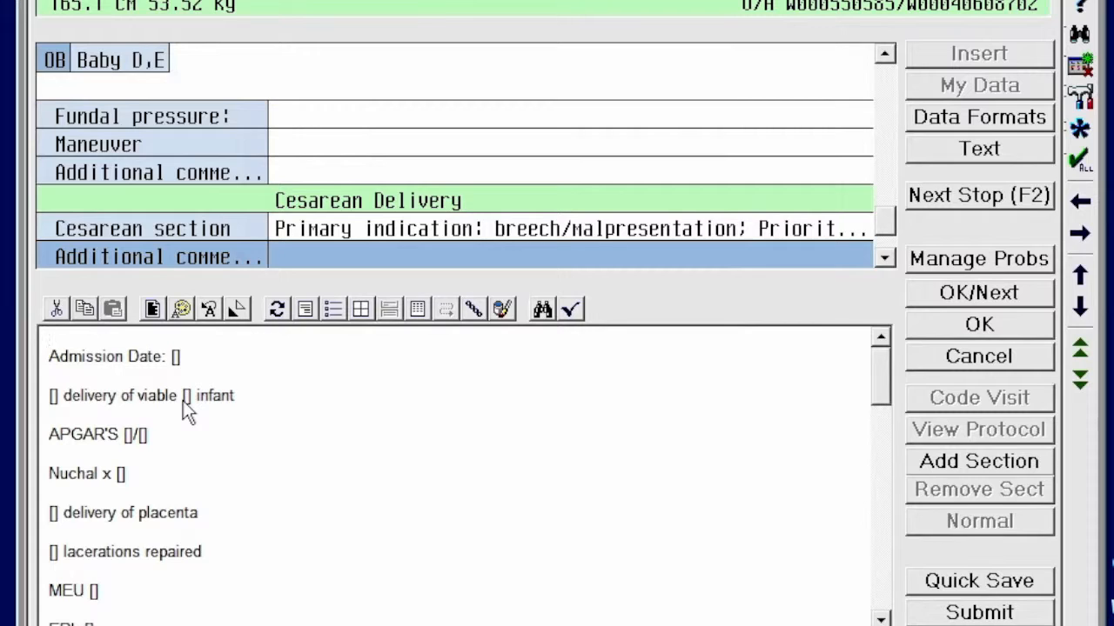
key("F2")
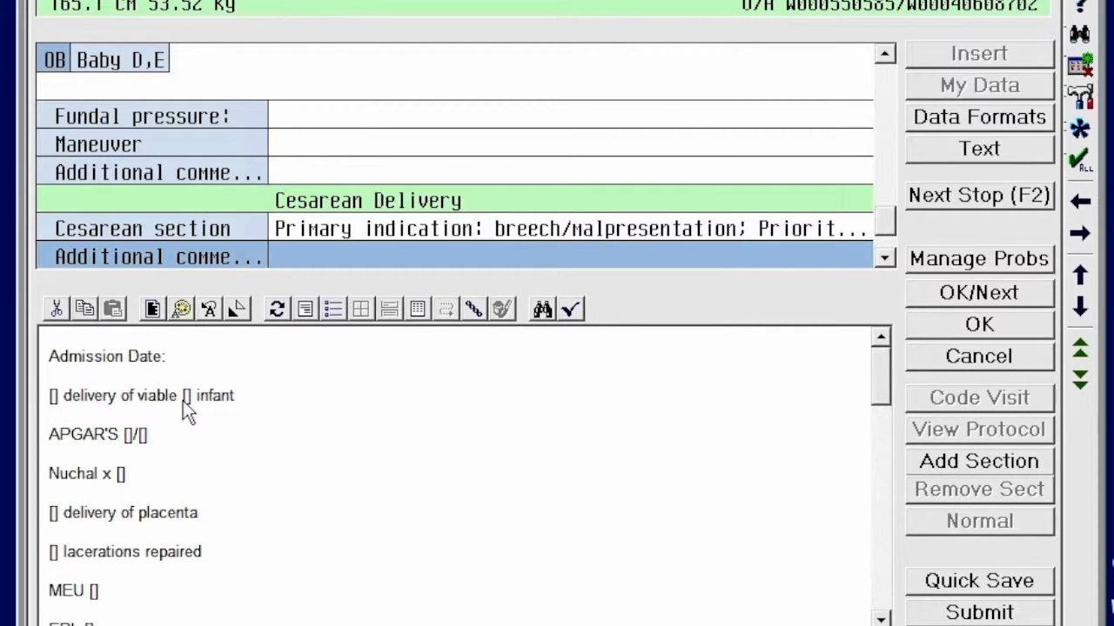
type("2/1/6")
key("BackSpace")
type("16")
Fill the delivery blanks with RLTCS, MALE infant, and APGARs 8 and 9
key("F2")
key("Delete")
type("RLTCS")
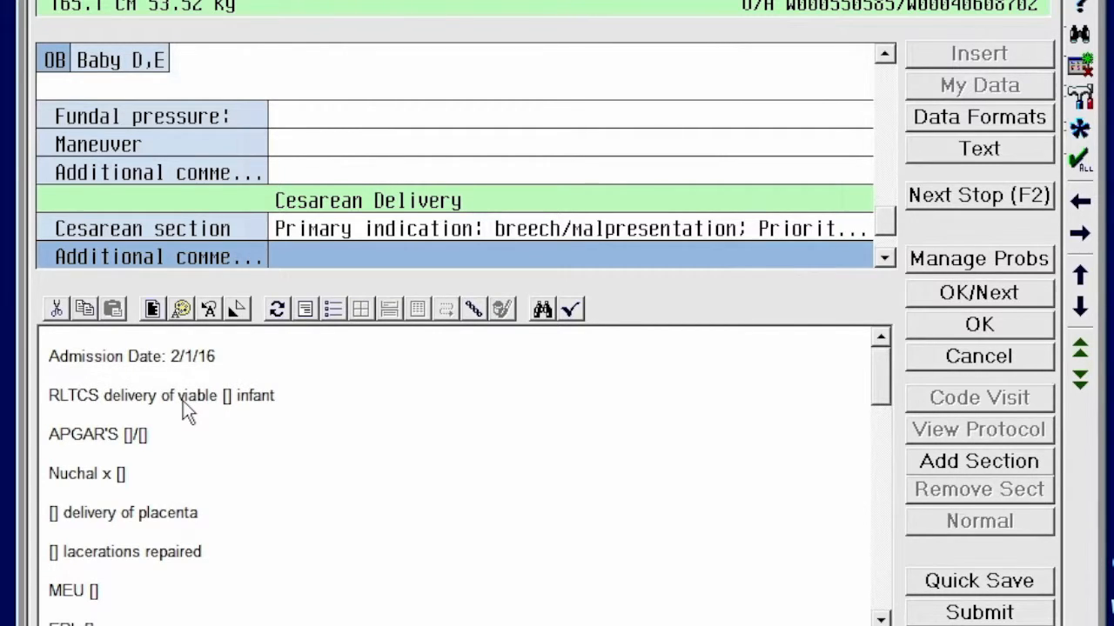
key("F2")
key("Delete")
type("MALE")
key("F2")
key("Delete")
type("8")
key("F2")
key("Delete")
type("9")
Enter nuchal cord NONE and manual placenta, and delete the lacerations repaired line
key("F2")
key("Delete")
type("NONE")
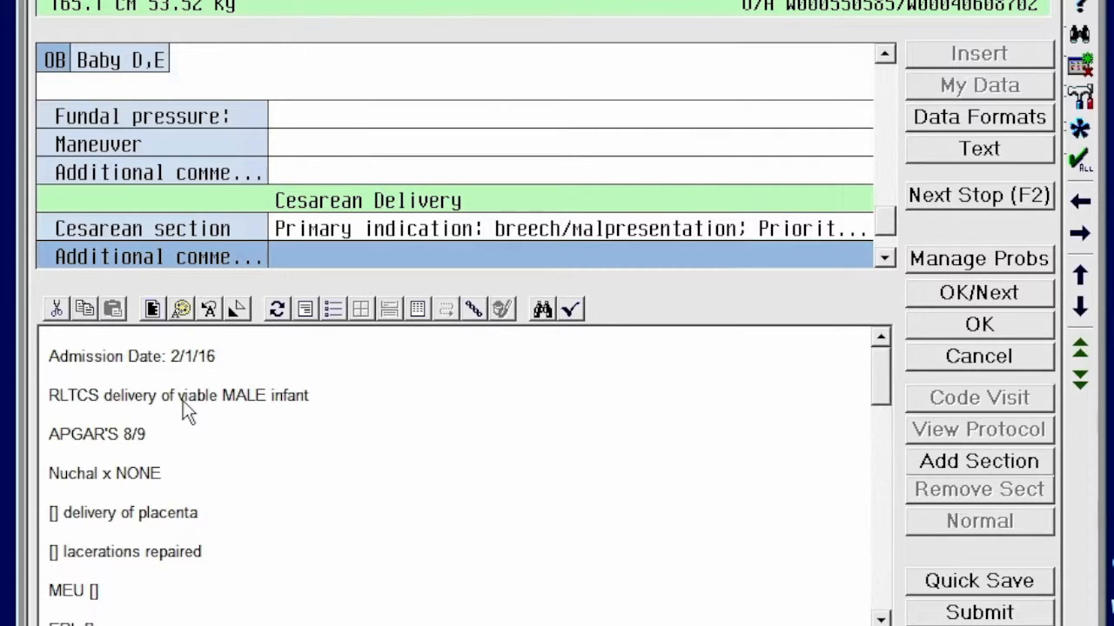
key("F2")
key("Delete")
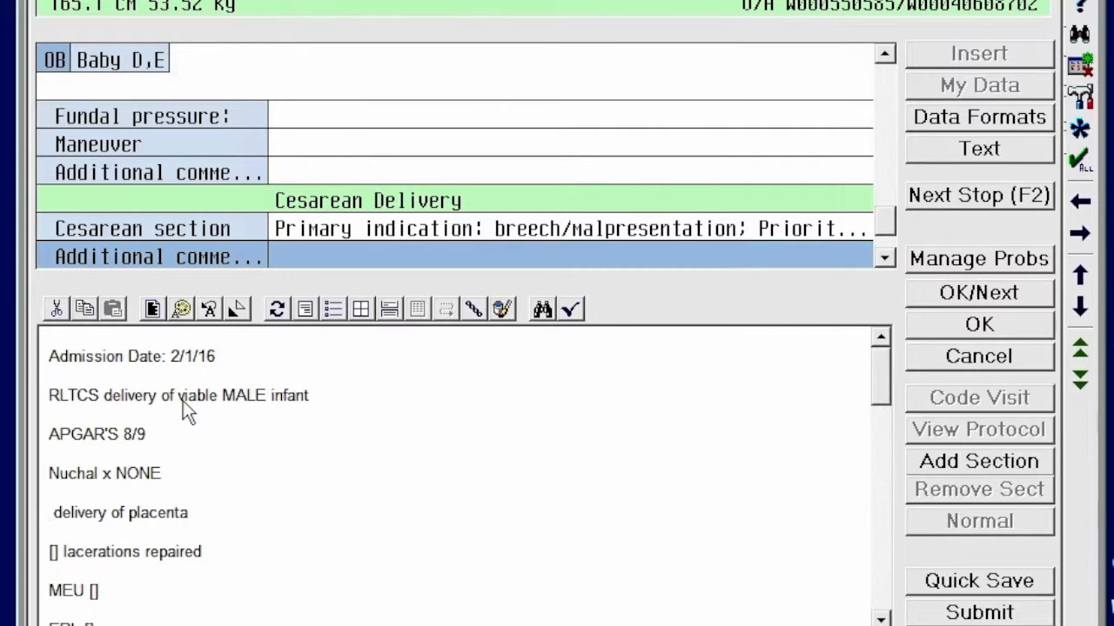
type("MANUAL")
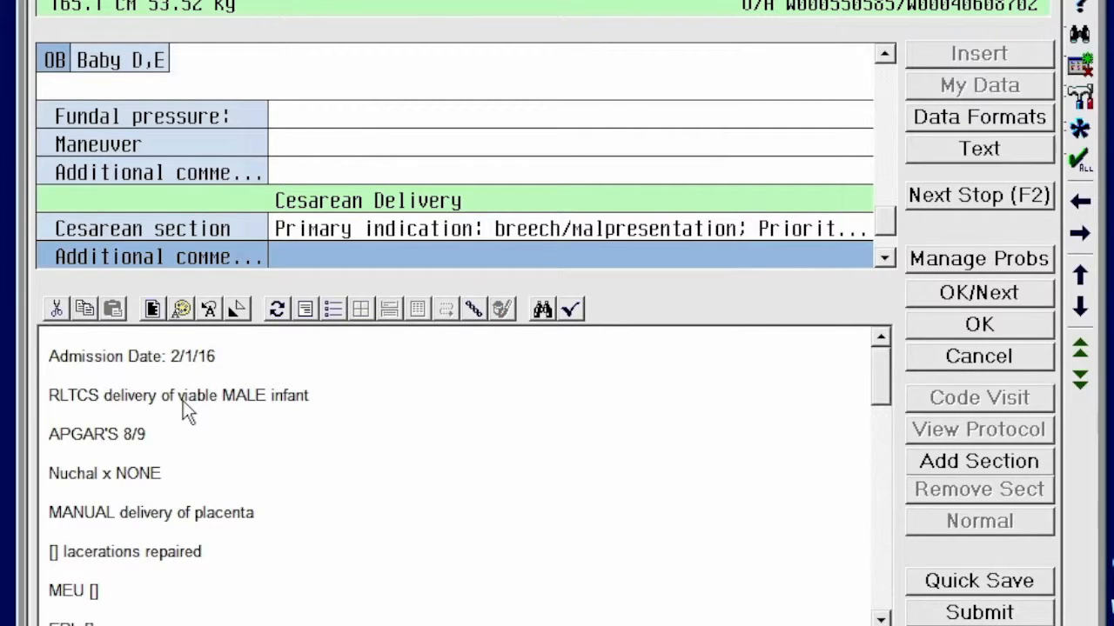
key("F2")
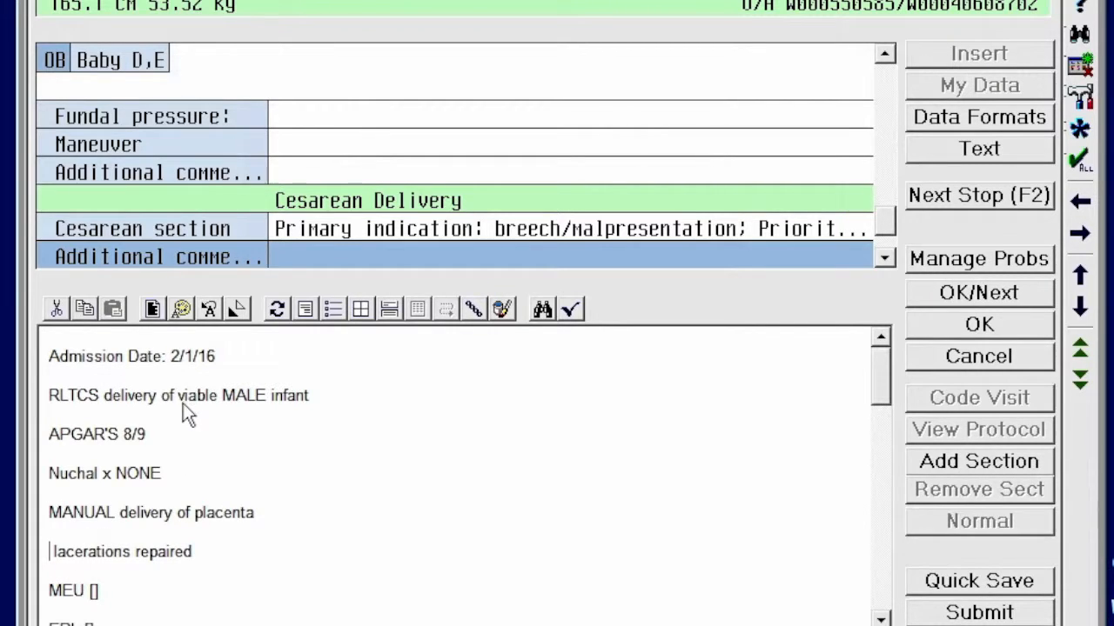
left_click(202, 550)
left_click_drag(202, 550, 11, 544)
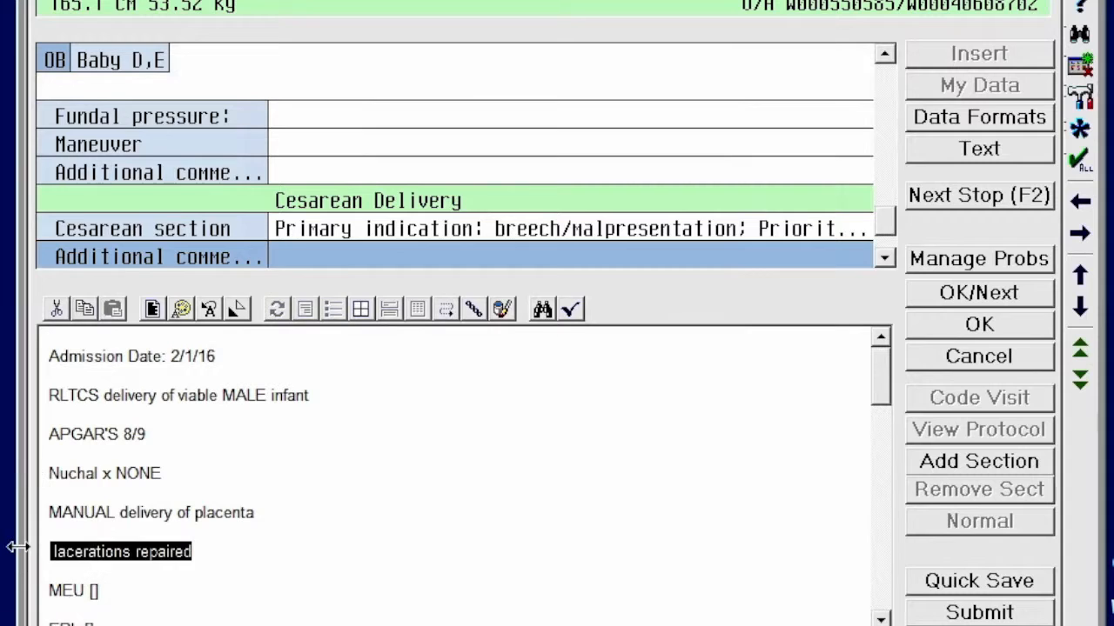
key("BackSpace")
key("BackSpace")
key("BackSpace")
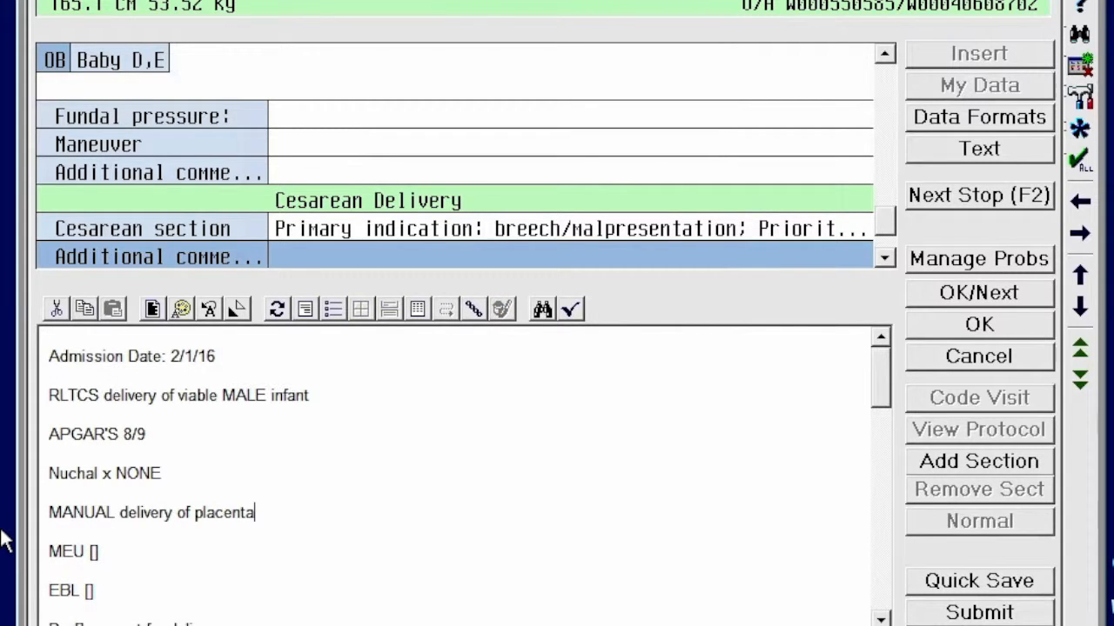
key("F2")
Fill MEU X1, EBL 500CC, the delivering doctor's name, and final diagnoses PREVIOUS C/S X1. FRANK BREECH PRESENTATION
type("X1")
key("F2")
type("500CC")
key("F2")
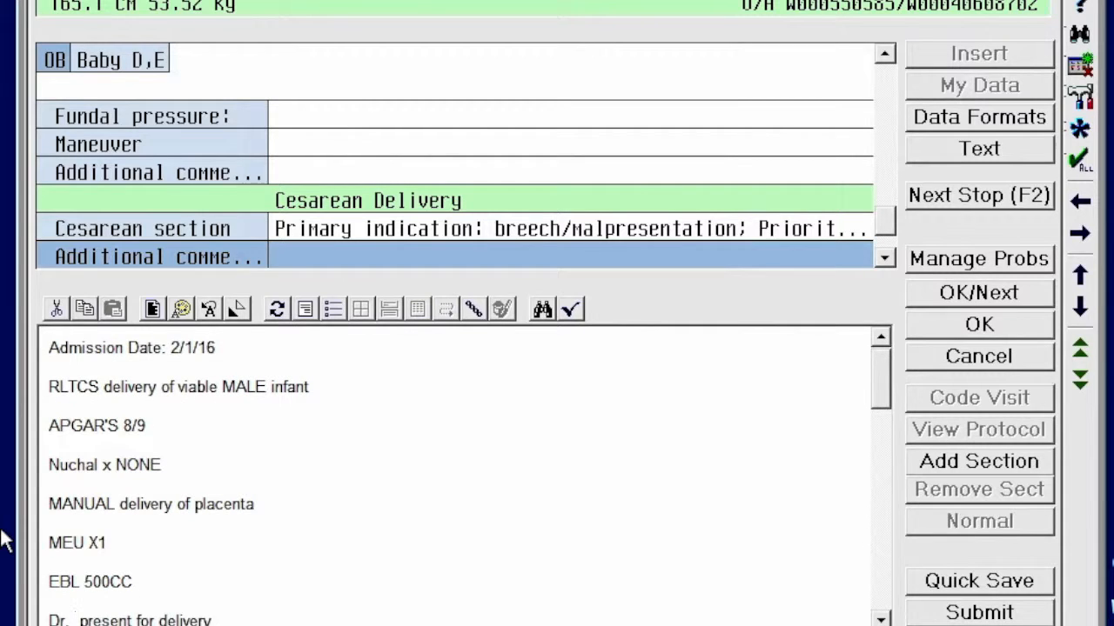
type("STEMBRIDGE")
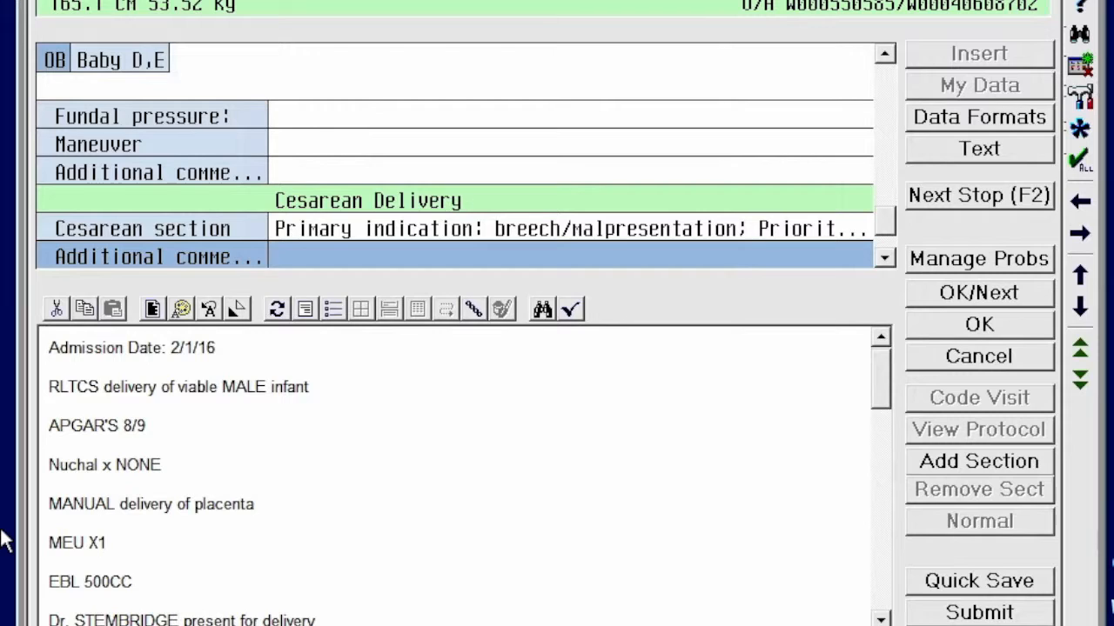
key("F2")
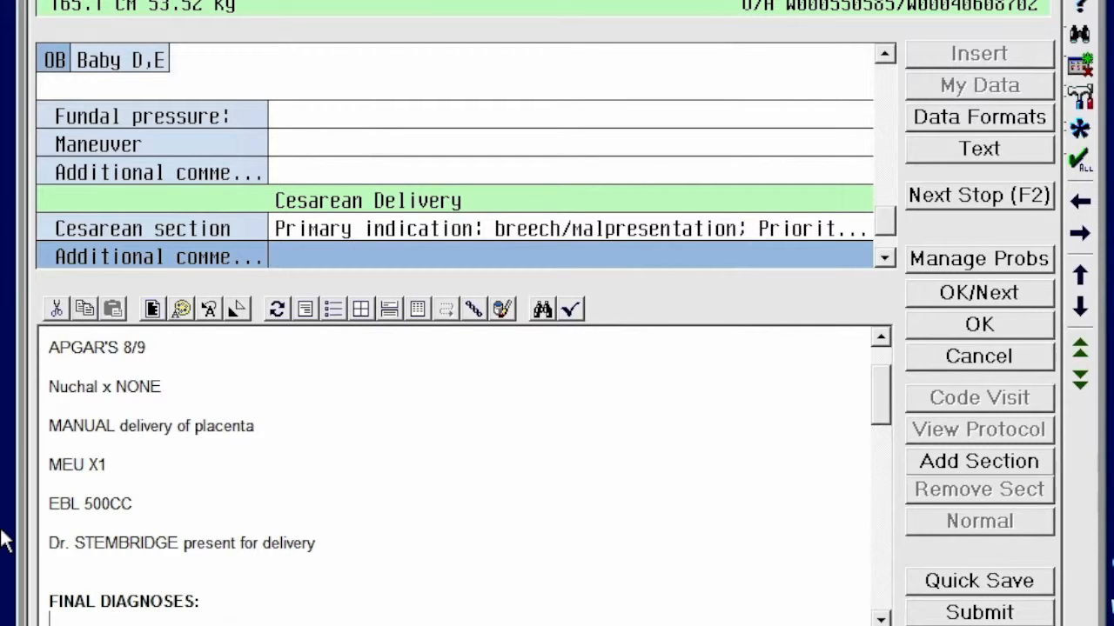
type("PREVIOUS C/S X1. FRANK P")
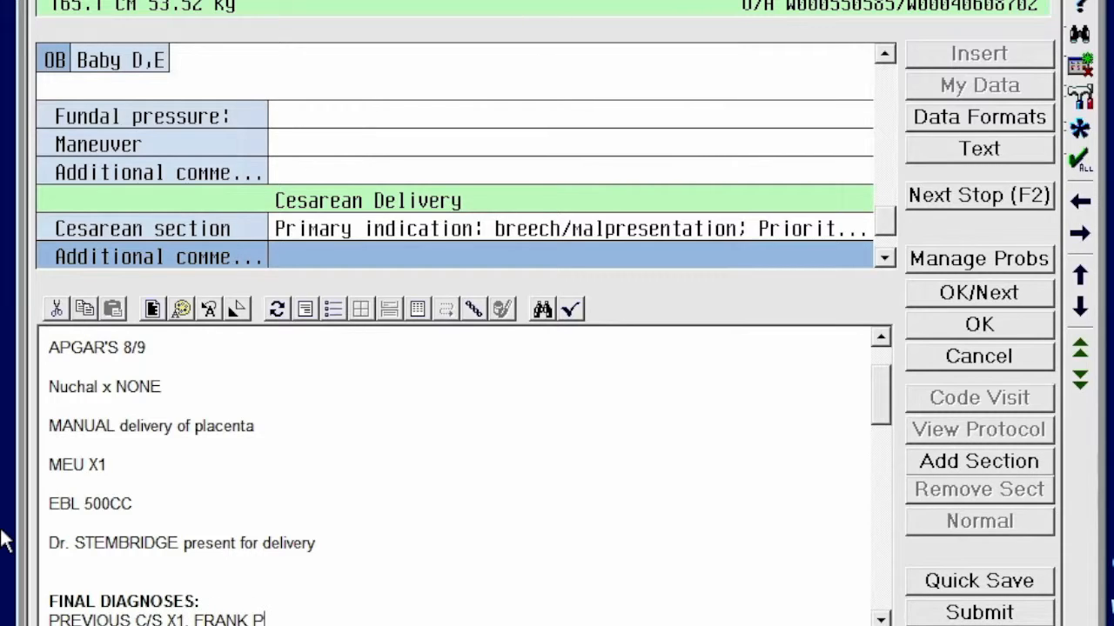
key("BackSpace")
type("BREECH PRESENTATION")
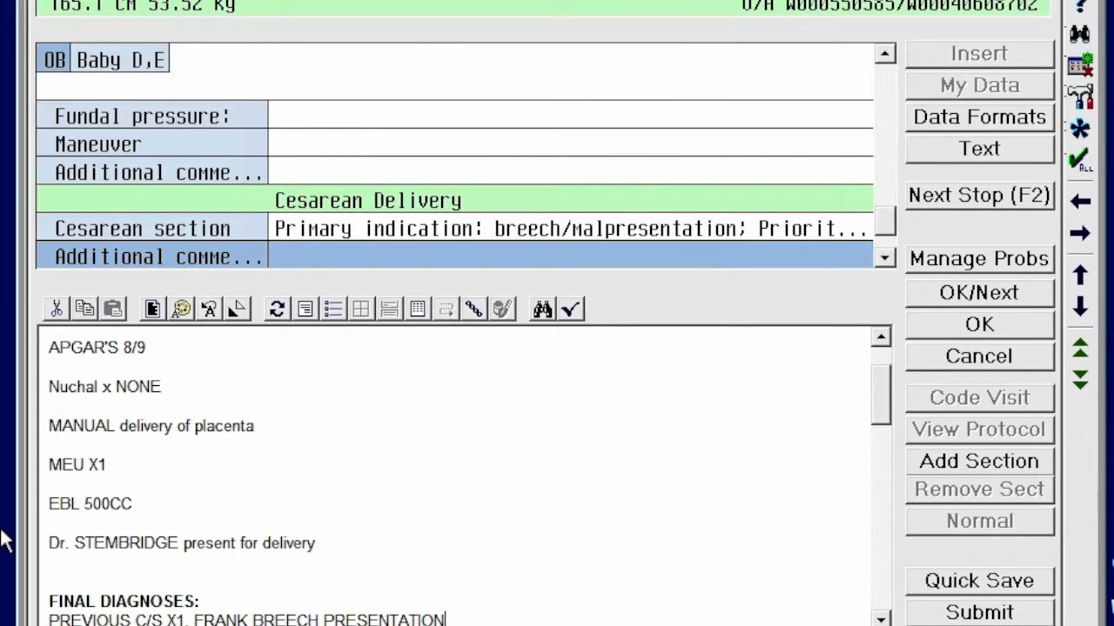
Enter procedures CSE, CEFM, RLTCS, hospitalization reason RLTCS, and consultations MCAC
key("Down")
key("Down")
key("Down")
key("Down")
key("Down")
key("Down")
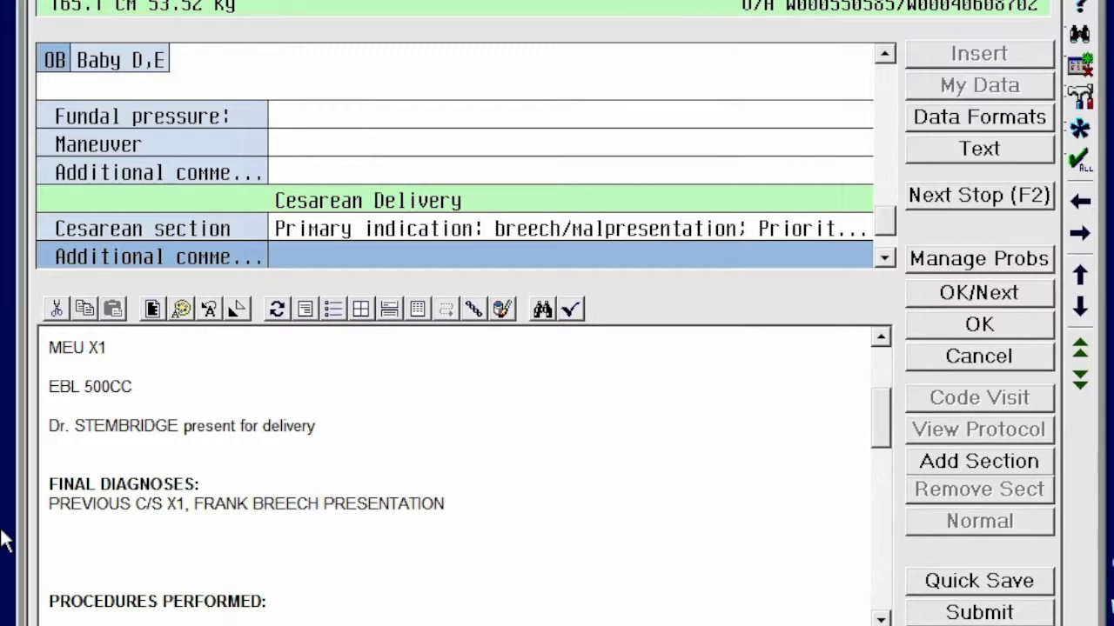
type("CSE, CEFM, ")
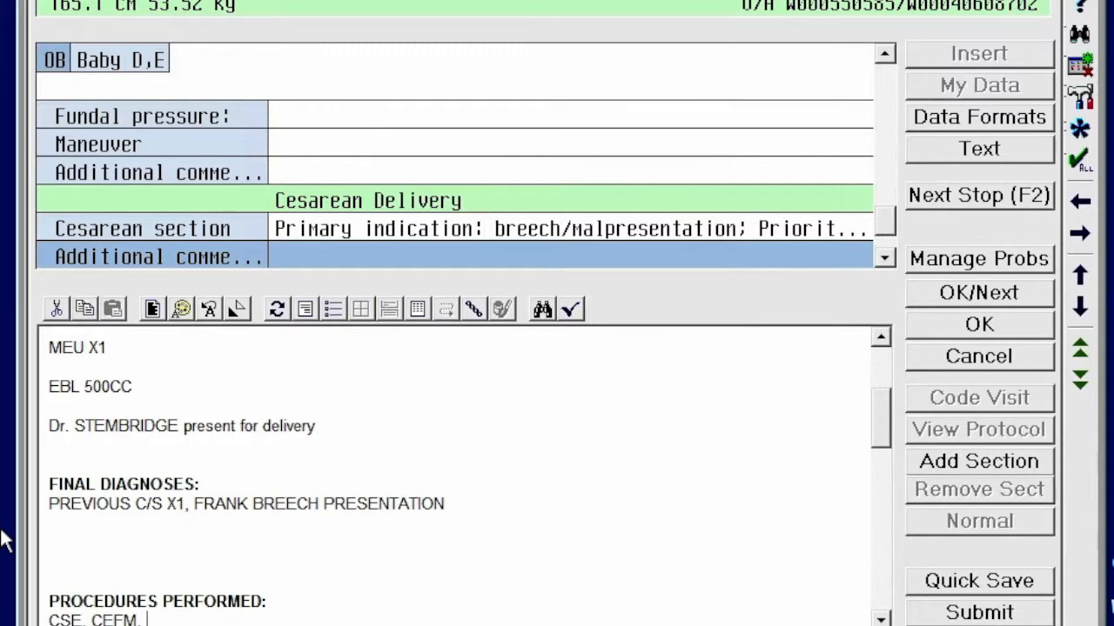
type("RLTCS")
key("F2")
type("RLTCS")
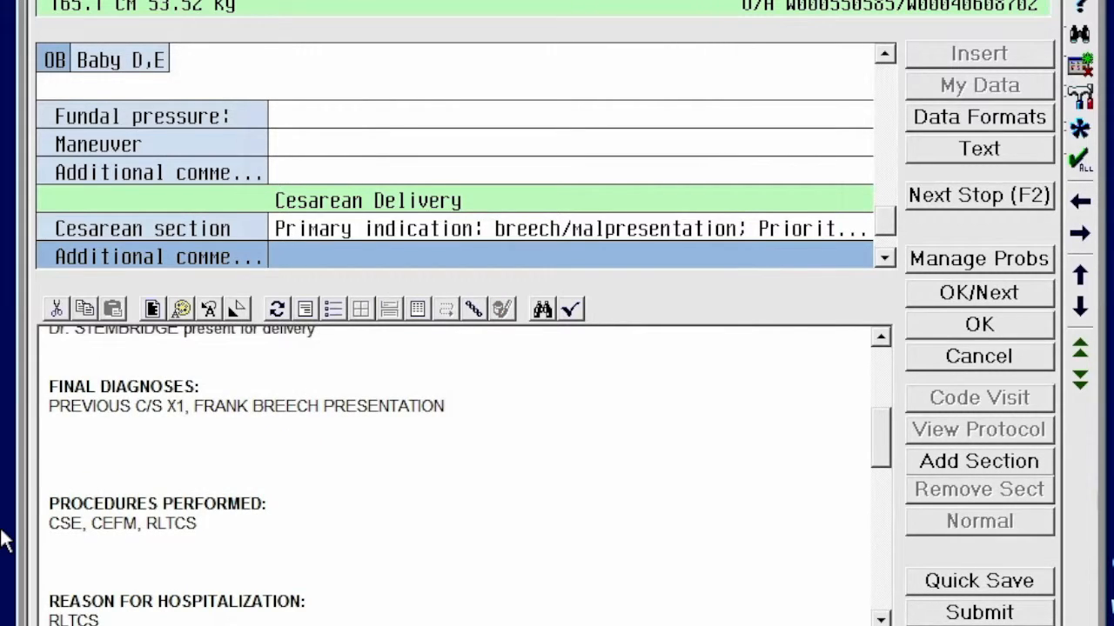
key("F2")
type("MCAC")
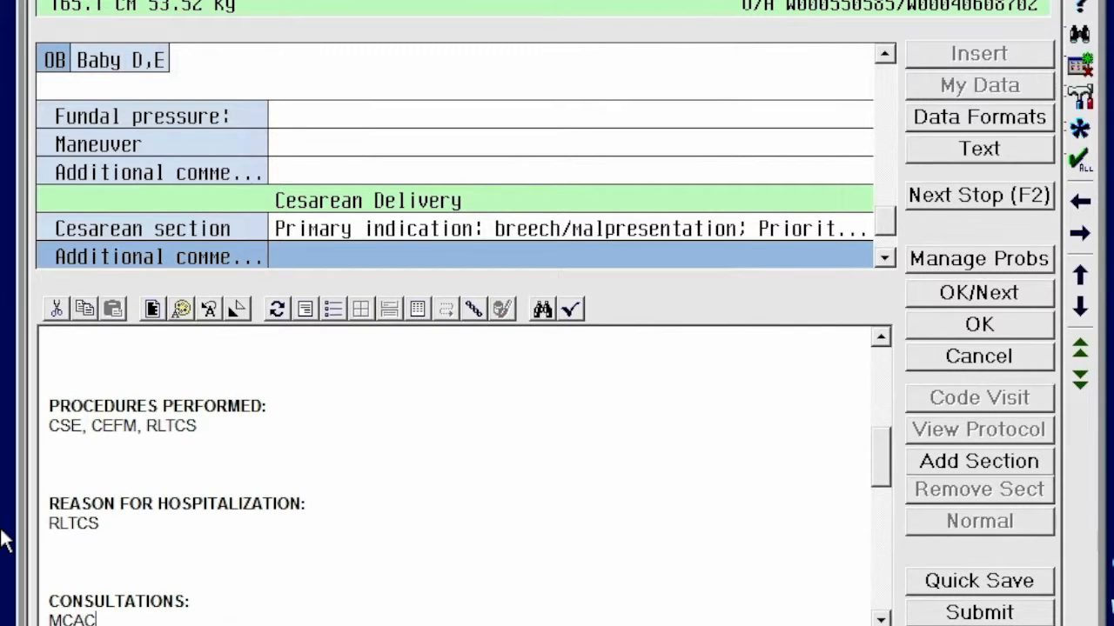
List hospital course findings: Rh POSITIVE, Rubella IMMUNE, GBS NEGATIVE, EBL 500CC, IVF 1000CC, UOP 100CC
key("F2")
type("Rh IM")
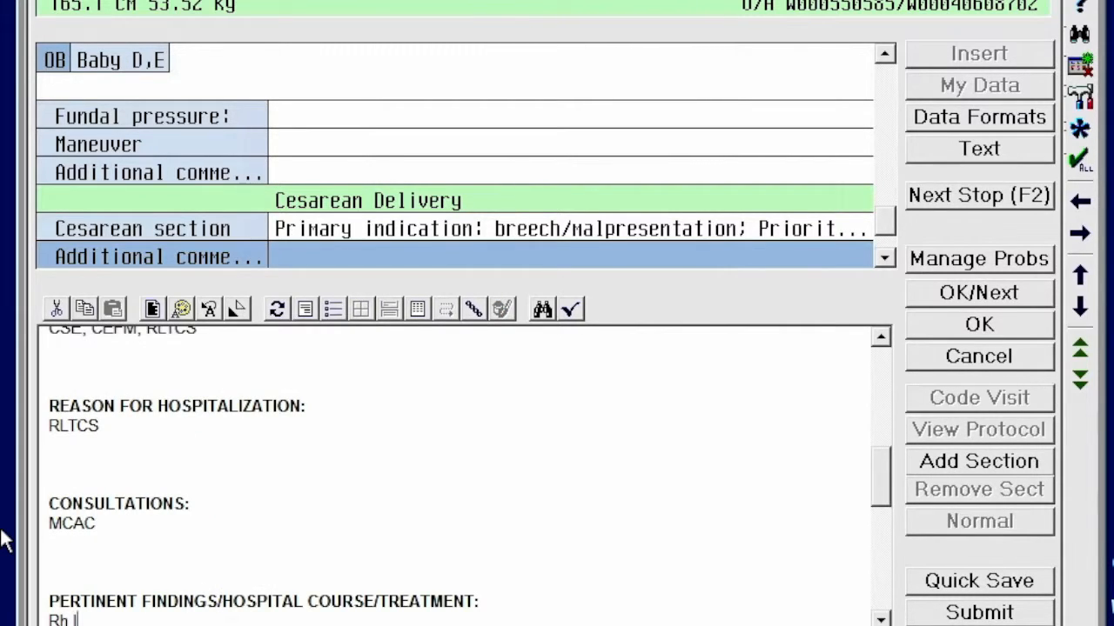
key("BackSpace")
key("BackSpace")
type("POSITIVE")
key("Return")
key("Return")
type("Rubella IMMUNE")
key("Return")
key("Return")
type("GBS ")
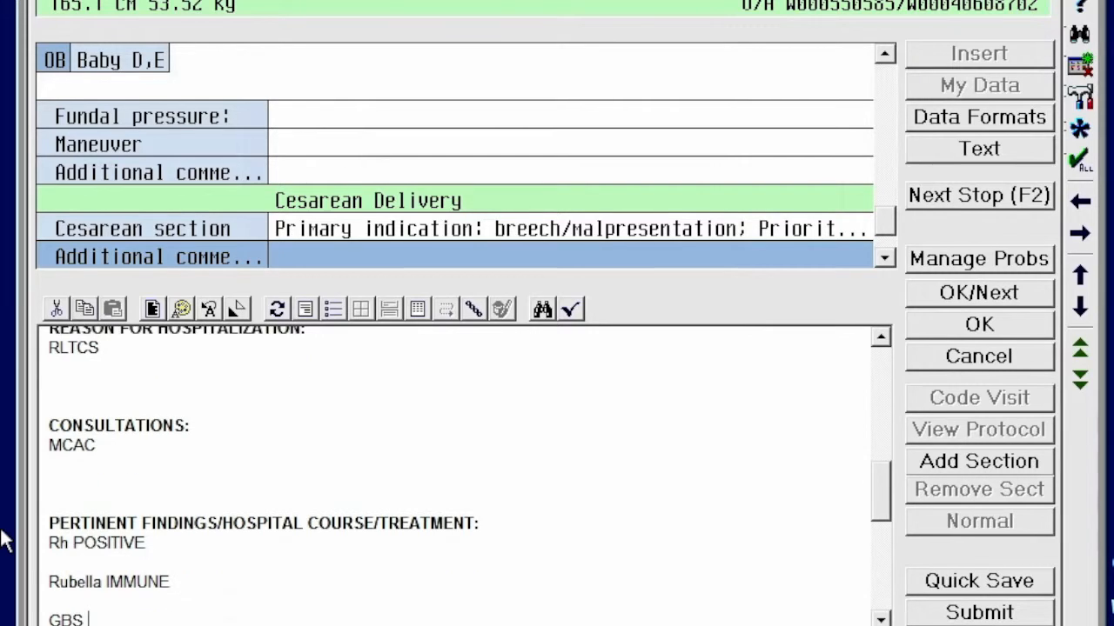
type("NEGATIVE")
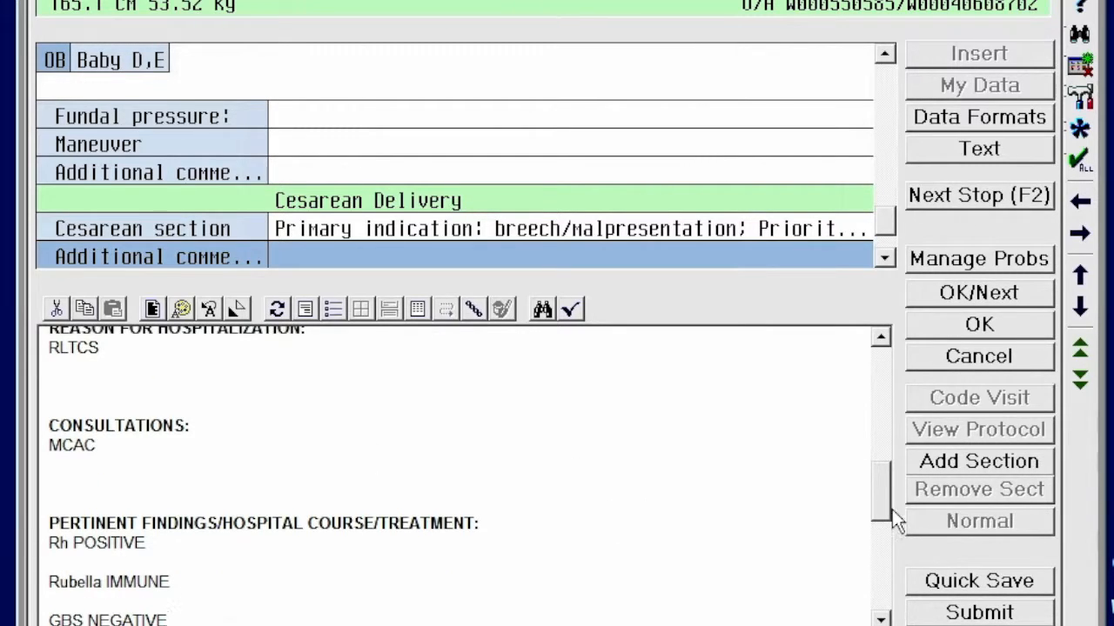
key("Return")
key("Return")
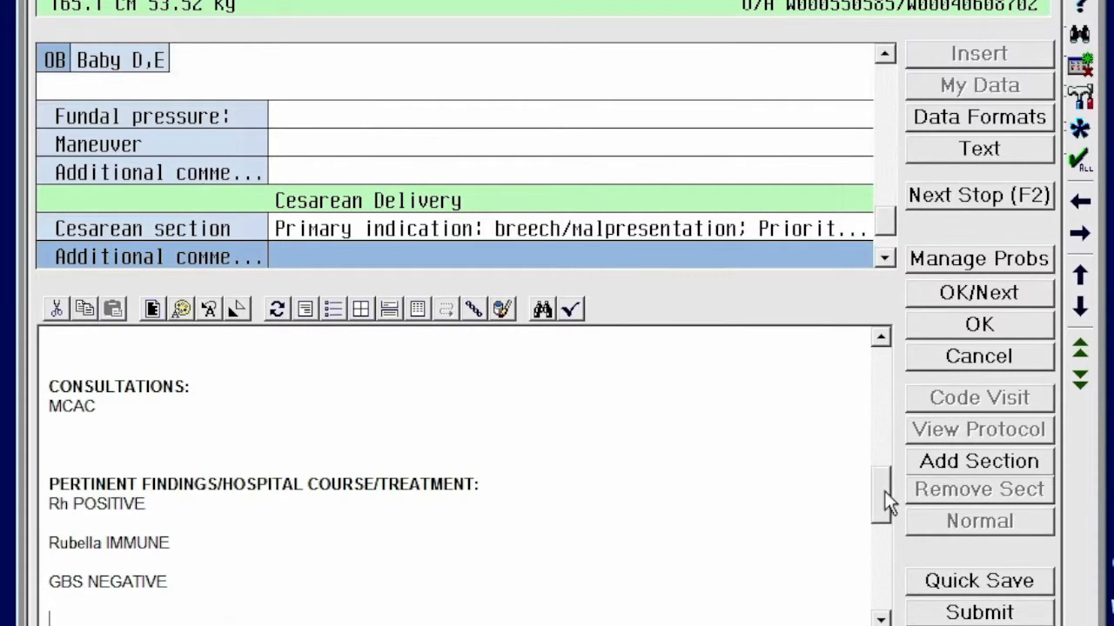
type("EBL")
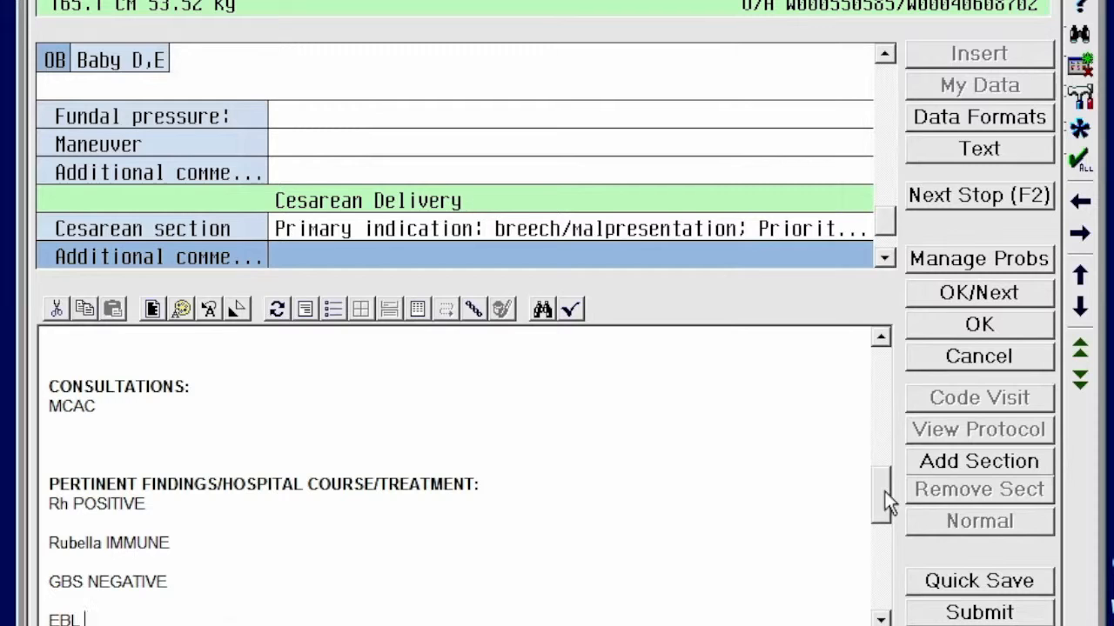
type(" 500CC")
key("Return")
type("IVF")
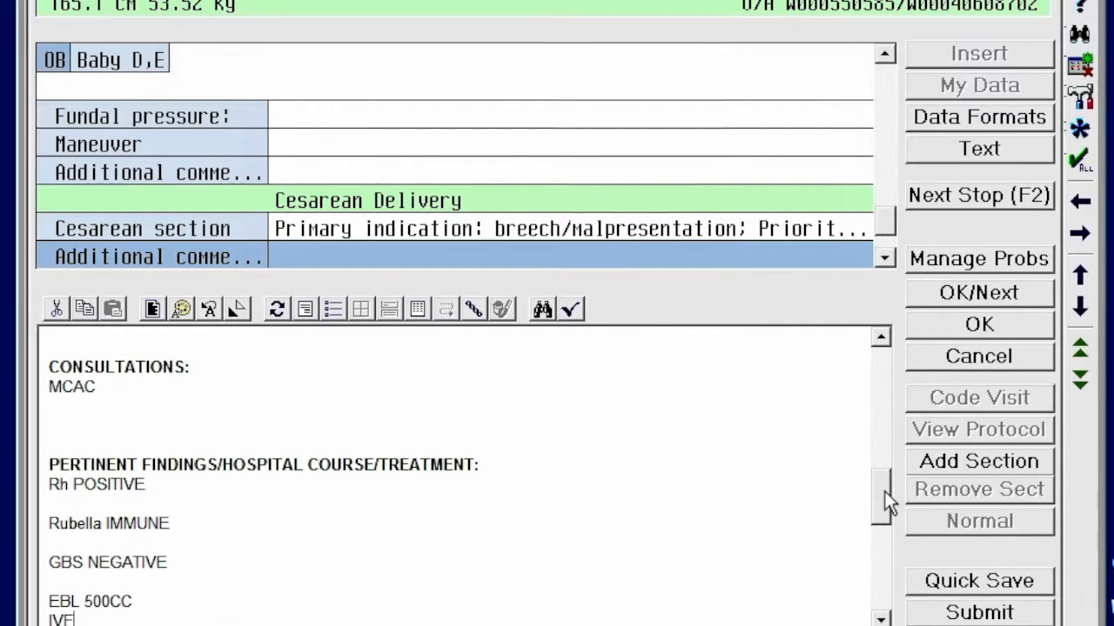
type(" 1000CC")
key("Return")
type("UOP")
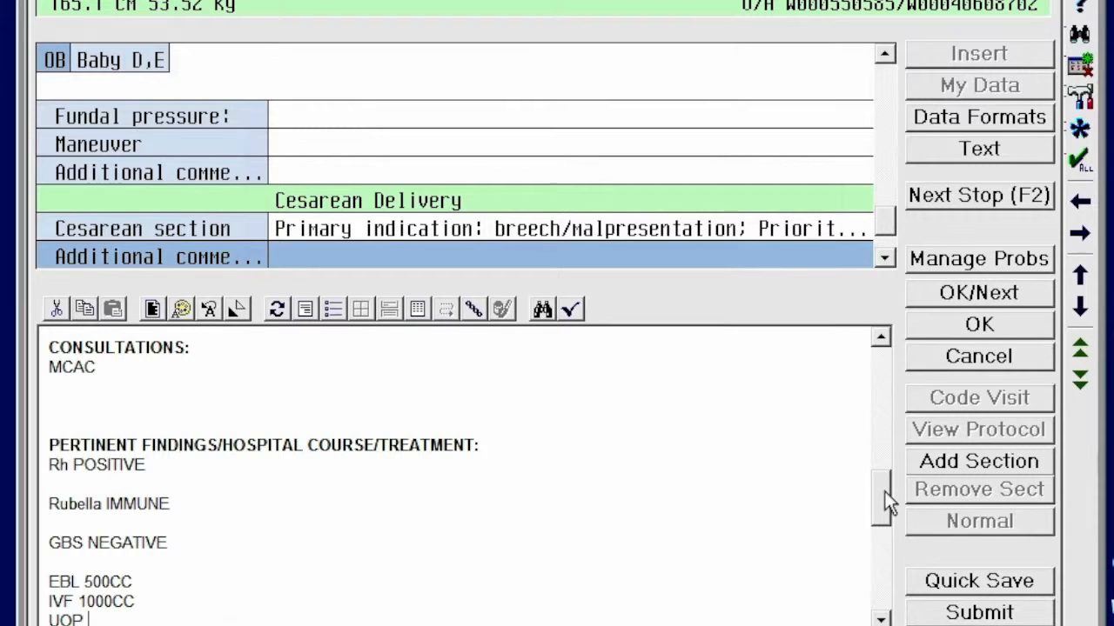
type(" 100CC")
left_click(885, 256)
Expand the brief Op/Inv Proc Note and record the procedure as repeat low transverse c/s
left_click(885, 256)
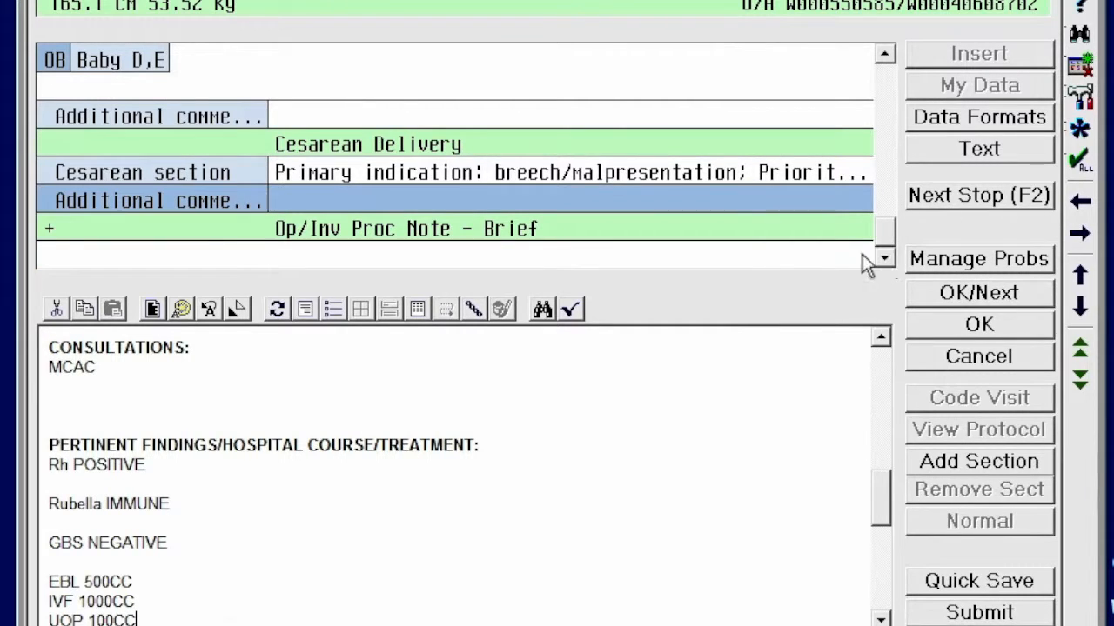
left_click(48, 228)
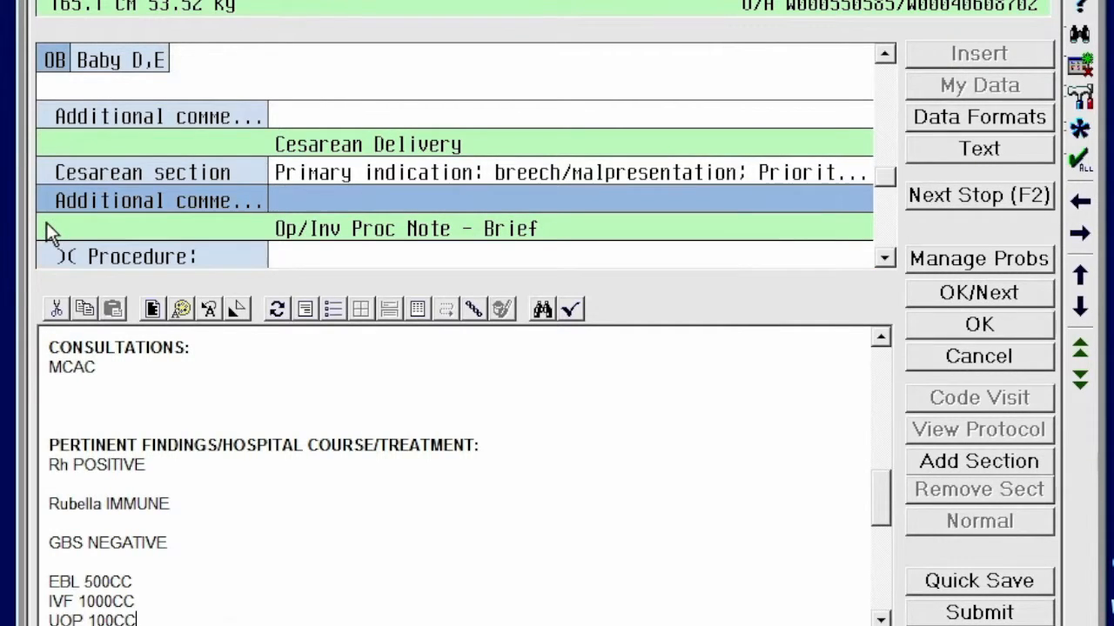
left_click(395, 254)
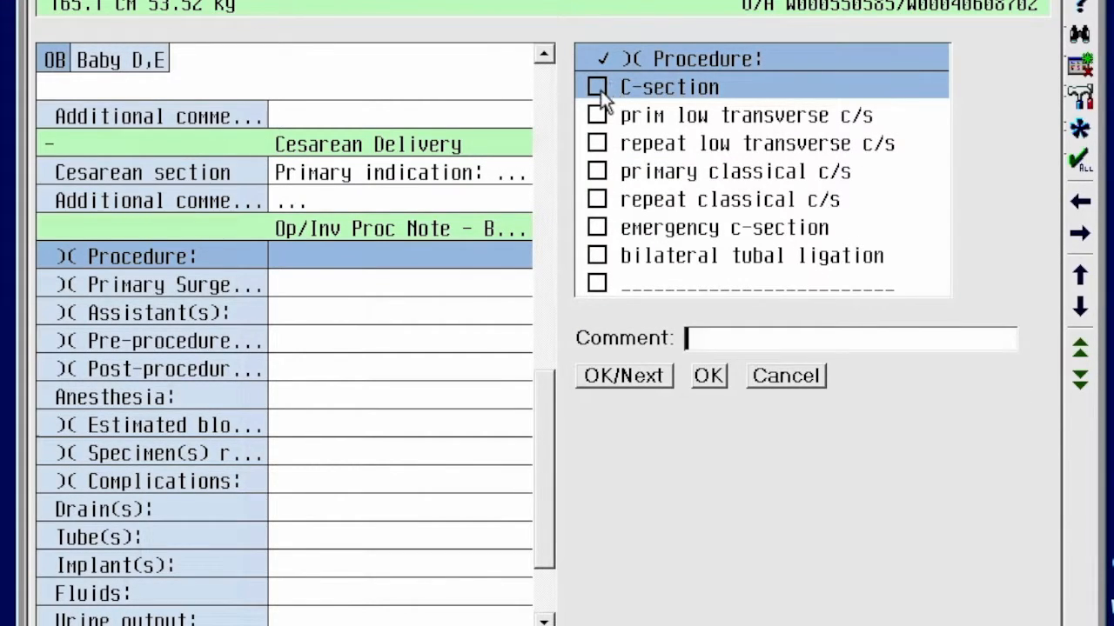
left_click(596, 145)
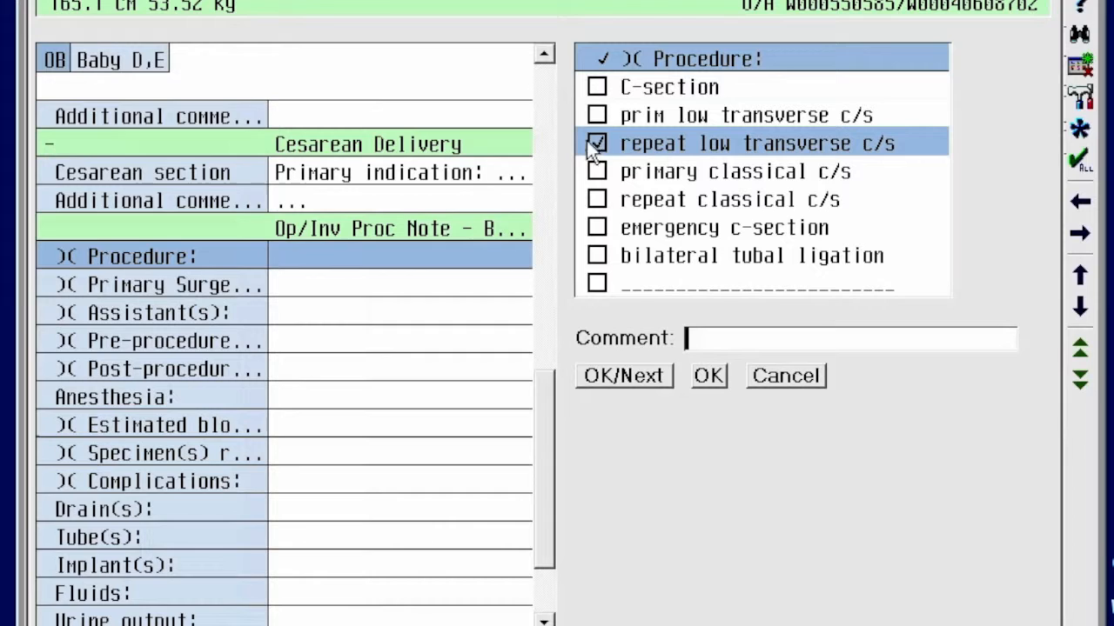
left_click(281, 284)
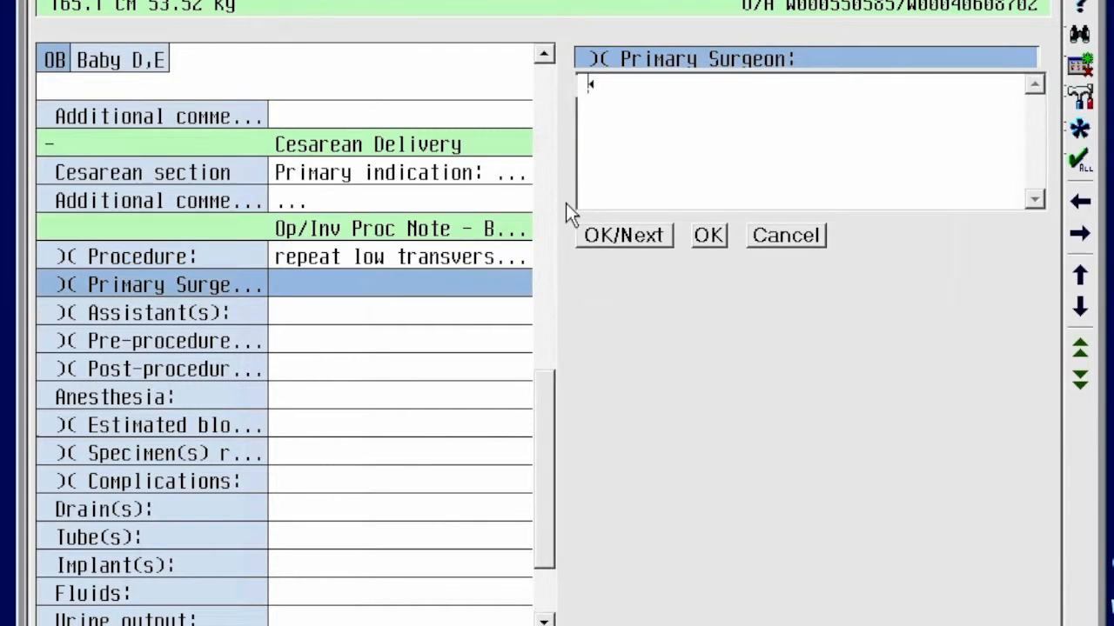
Enter the attending and the PGY4 resident as surgeons, and NONE for assistants
type("STEMBRIDGE-ATTENDING")
key("Return")
type("BERTSCHY-PGY4")
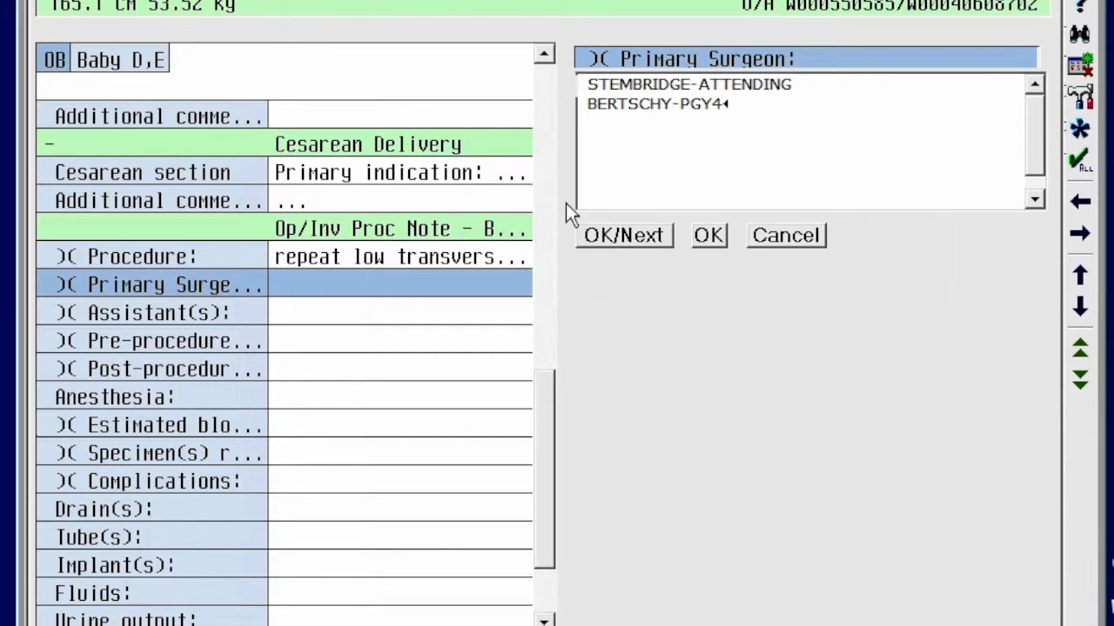
left_click(487, 313)
type("NONE")
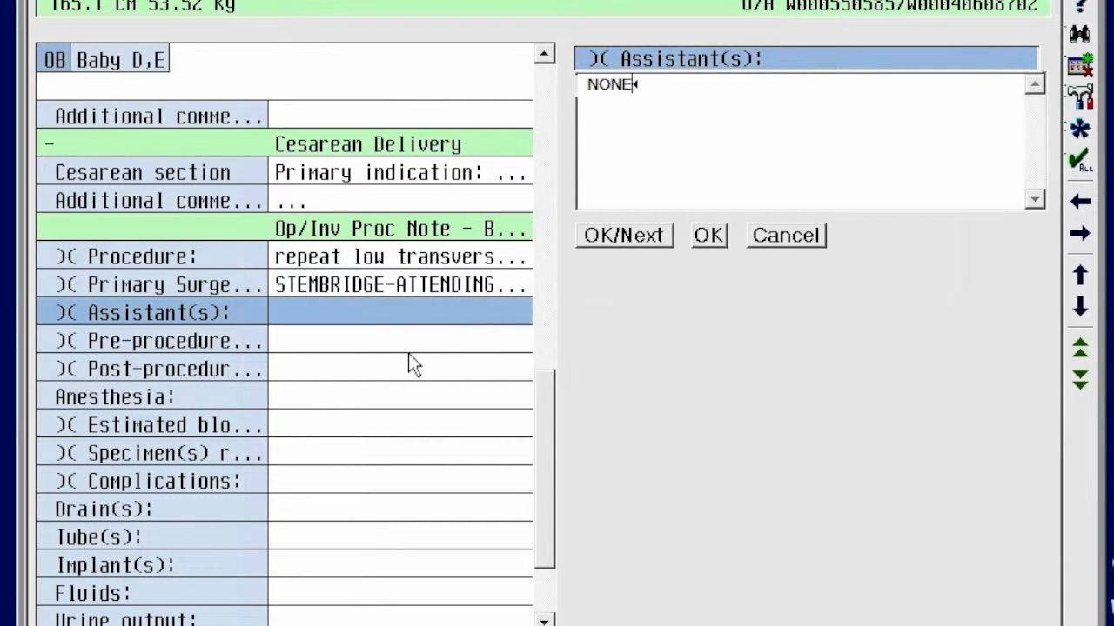
left_click(373, 346)
Enter pre-procedure diagnosis PREVIOUS C/S X1, FRANK BREECH PRESENTATION and post-procedure 'SAME, DELIVERED'
type("PREV")
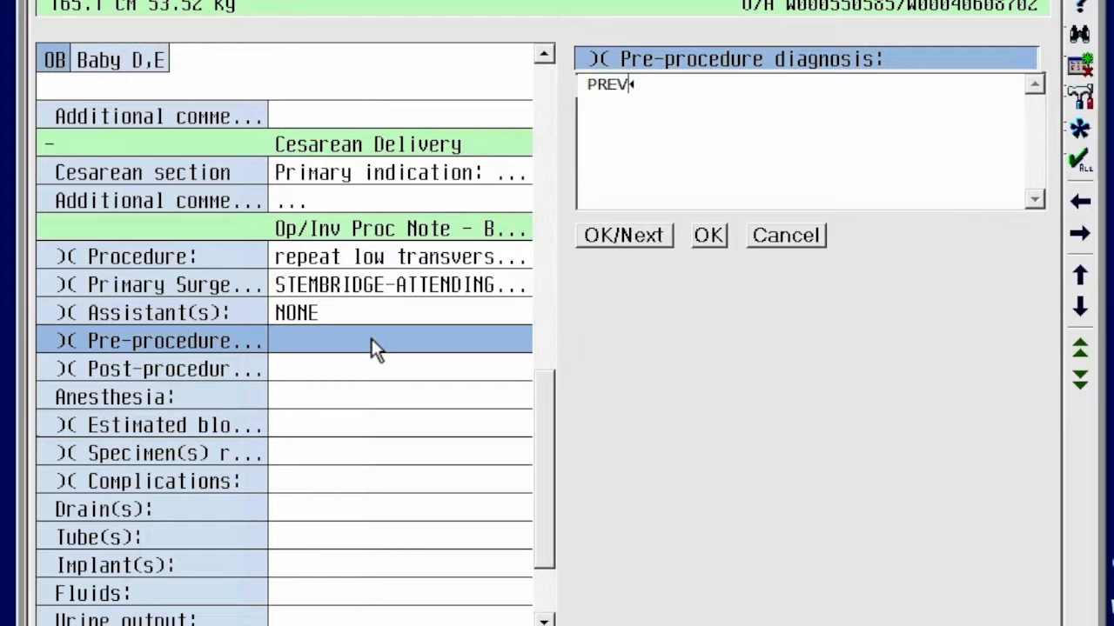
type("IOUS C/S X2")
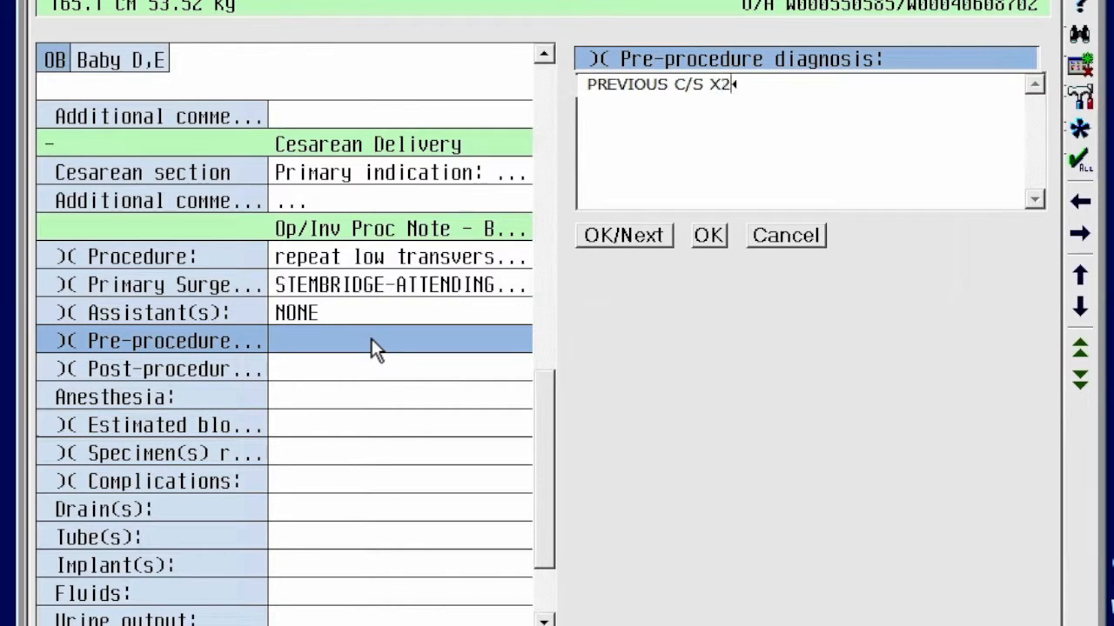
key("BackSpace")
type("1")
key("Return")
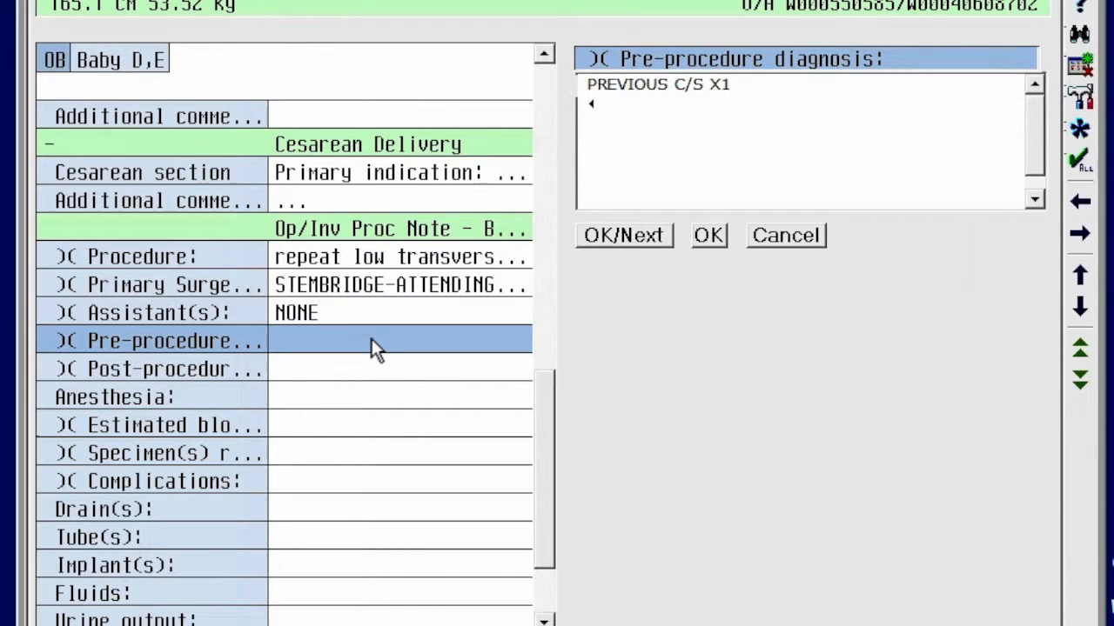
type("FRANK ")
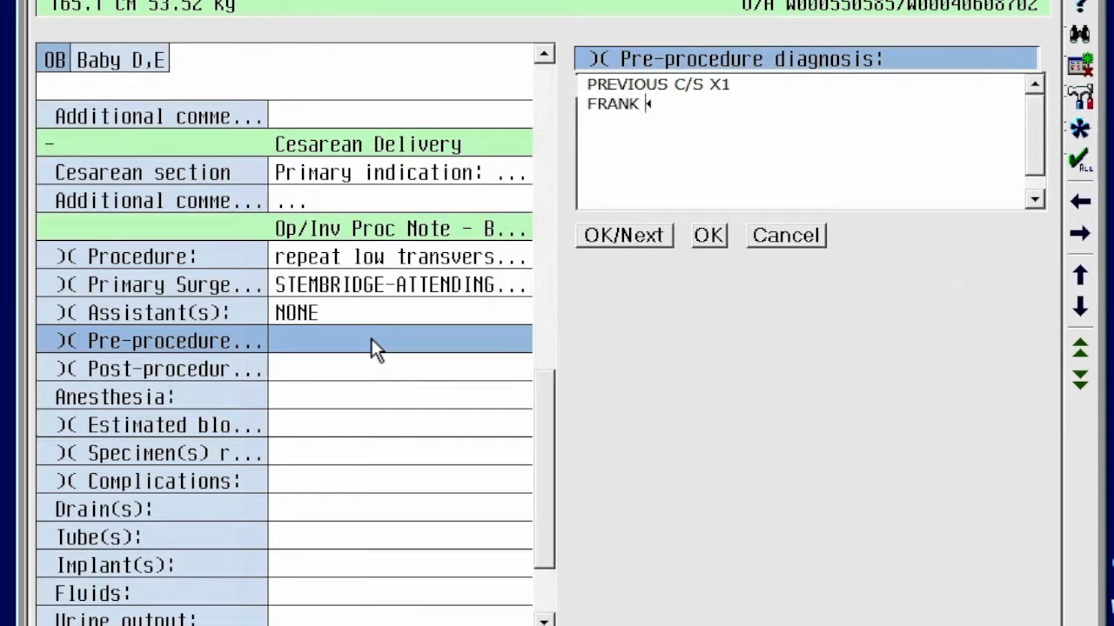
type("BREECHE PR")
key("BackSpace")
key("BackSpace")
key("BackSpace")
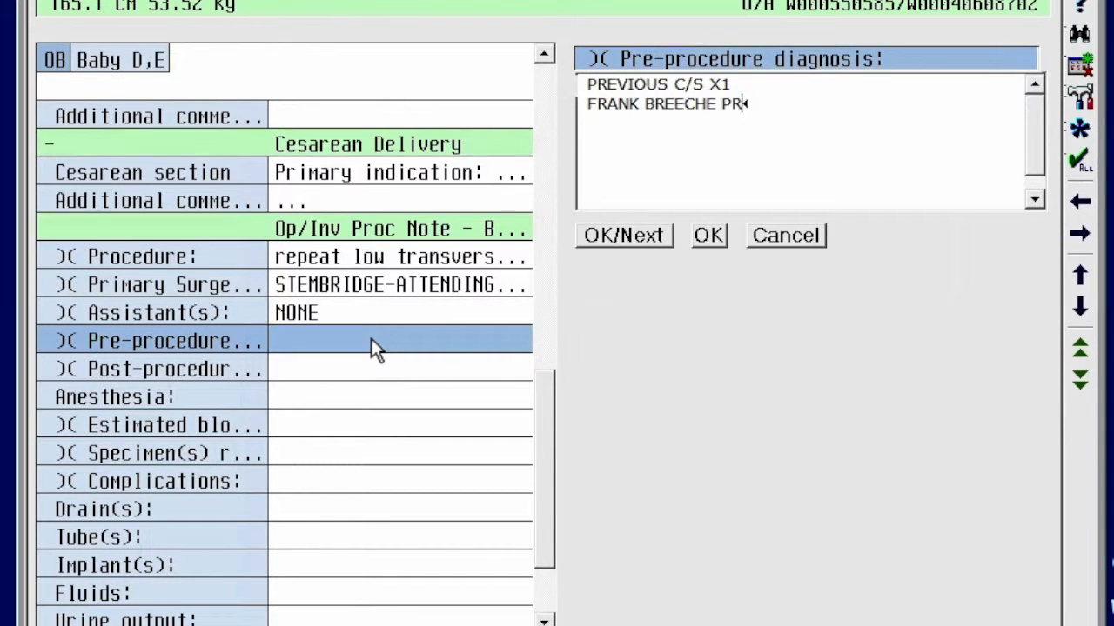
key("BackSpace")
key("BackSpace")
type("H PRESENTATION")
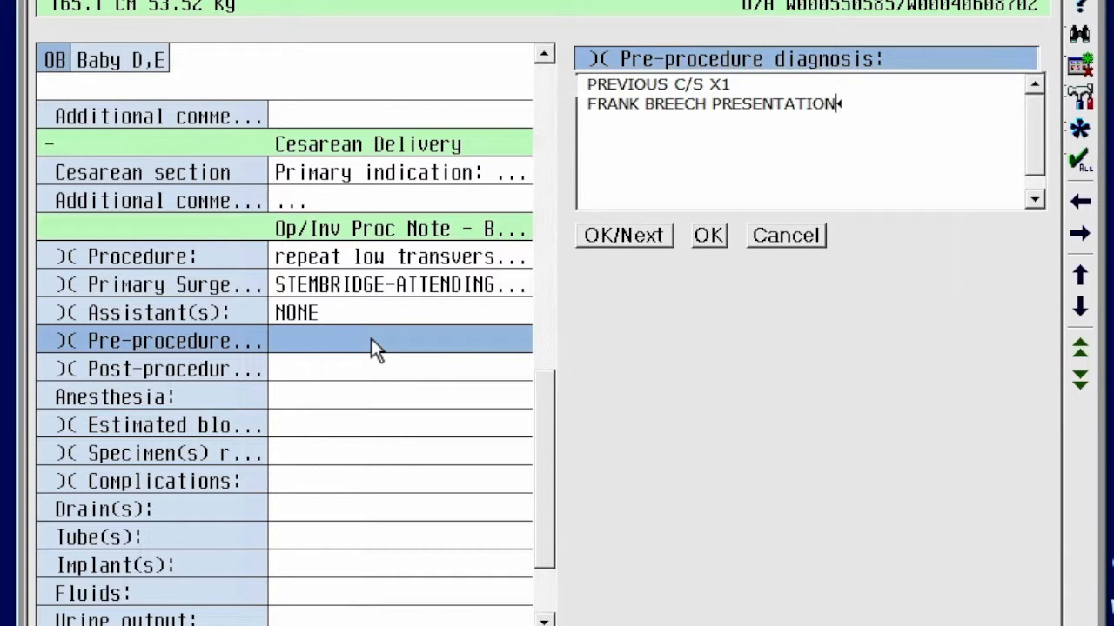
left_click(362, 373)
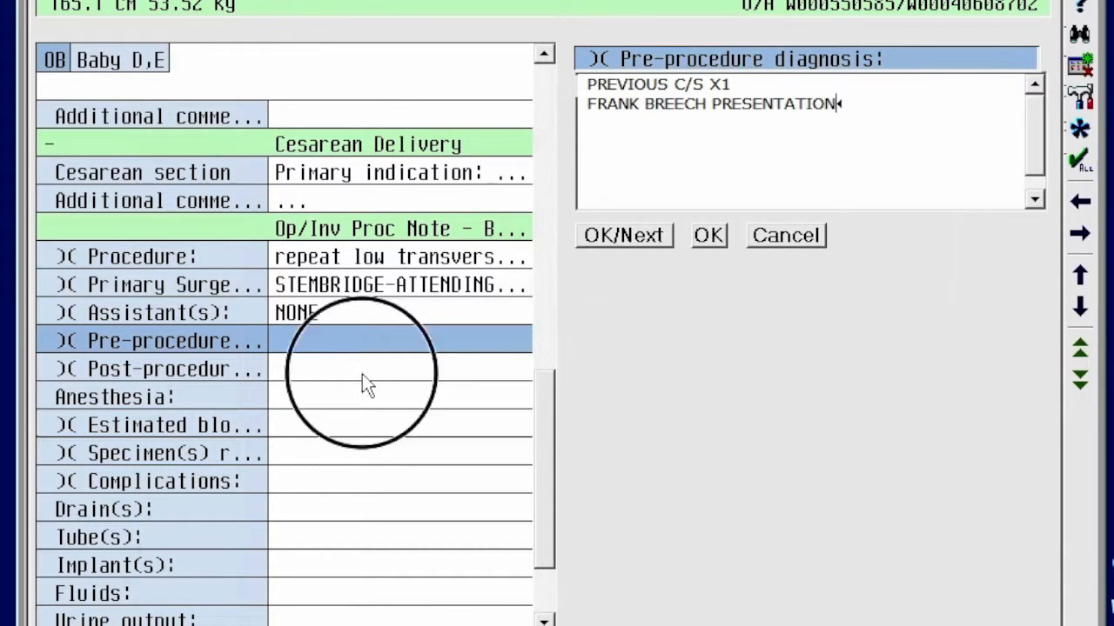
type("SAME, DELIVERED")
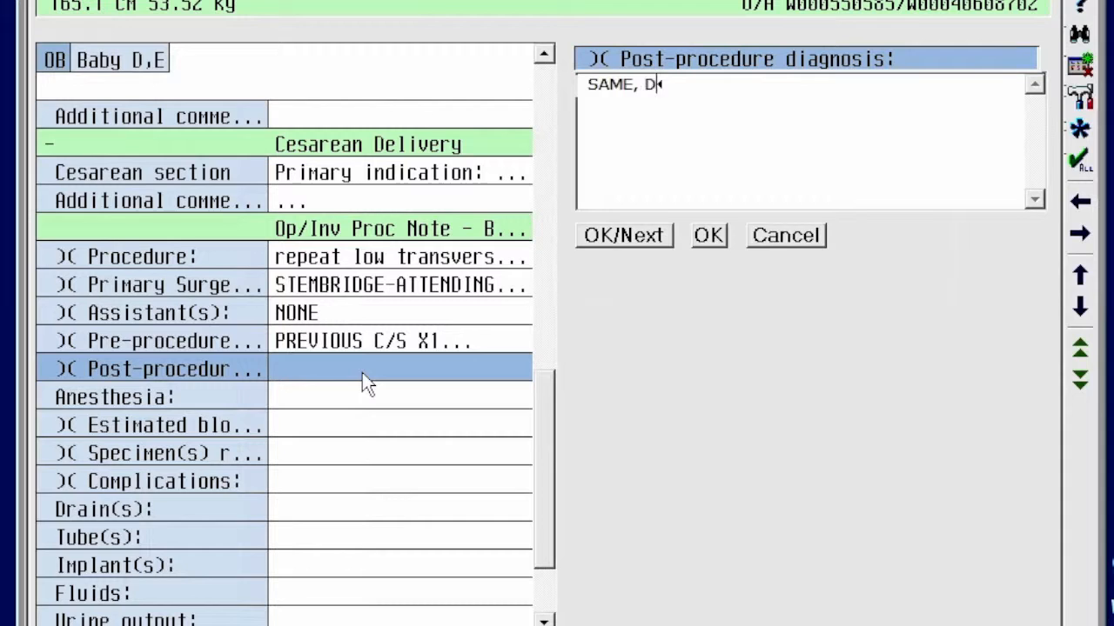
Record combined spinal/epidural anesthesia and an estimated blood loss of 500
left_click(357, 403)
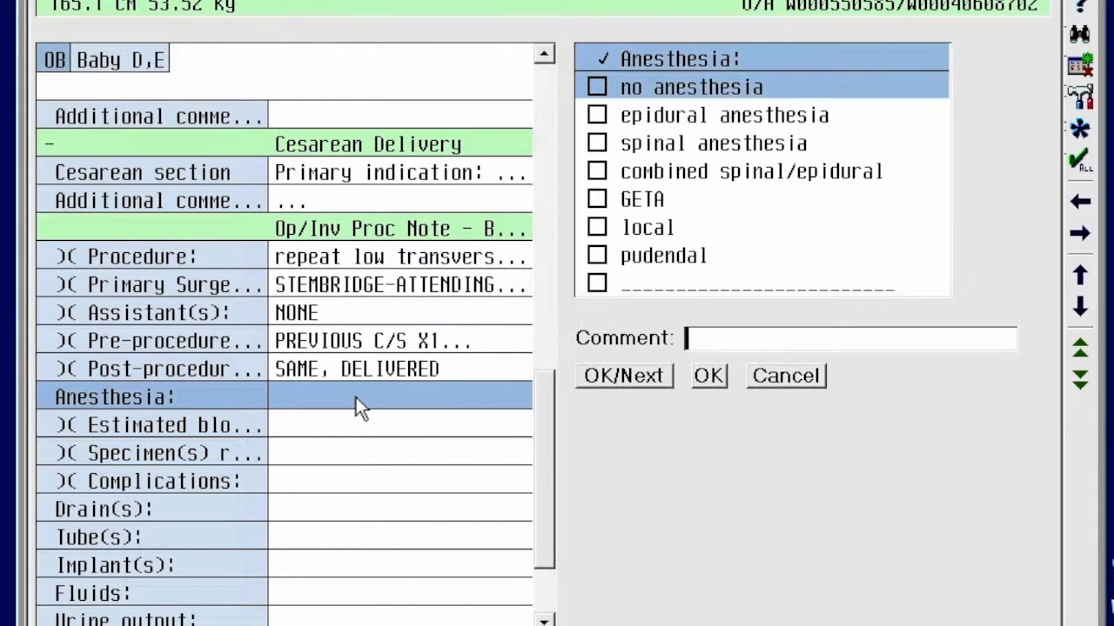
left_click(598, 172)
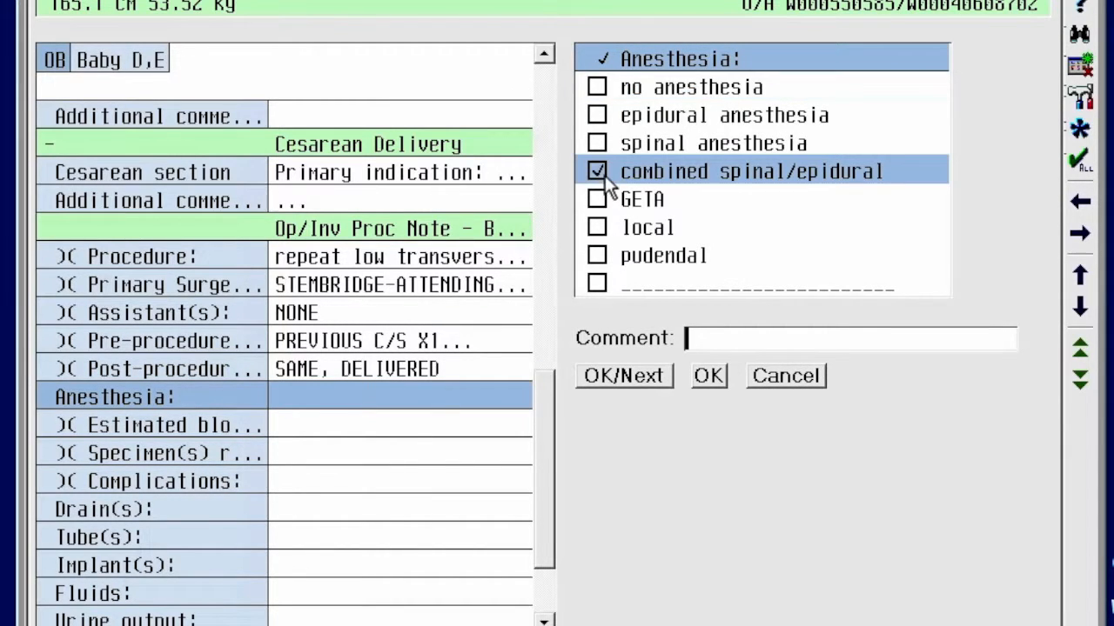
left_click(414, 428)
left_click(802, 172)
left_click(807, 223)
left_click(808, 223)
left_click(332, 452)
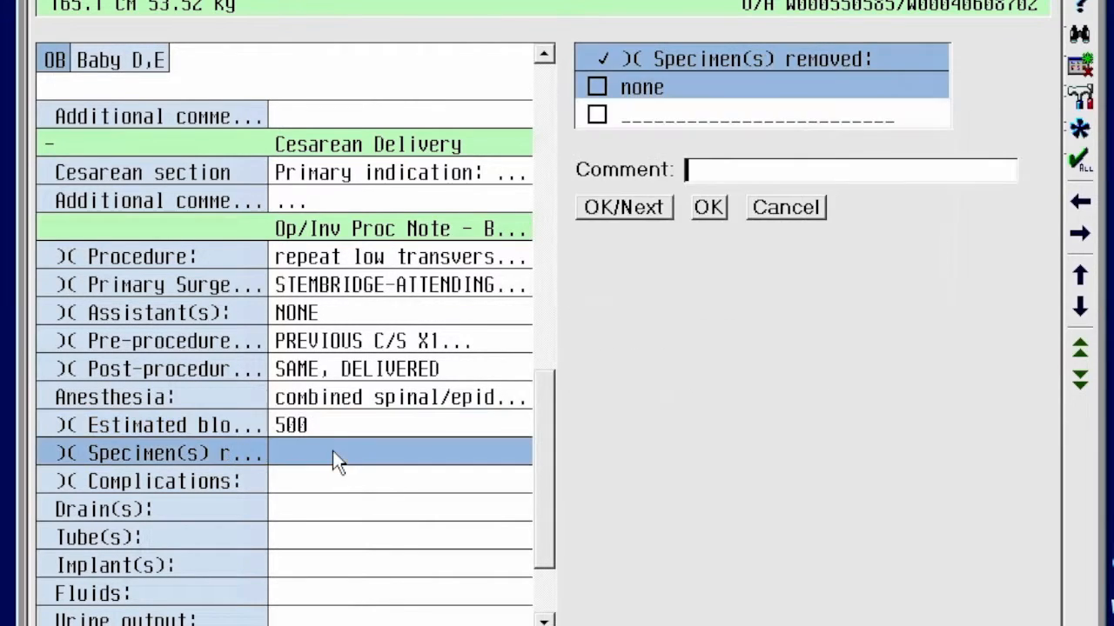
Record PLACENTA as the removed specimen and no complications
left_click(597, 115)
type("PLACENTA")
left_click(269, 249)
left_click(331, 480)
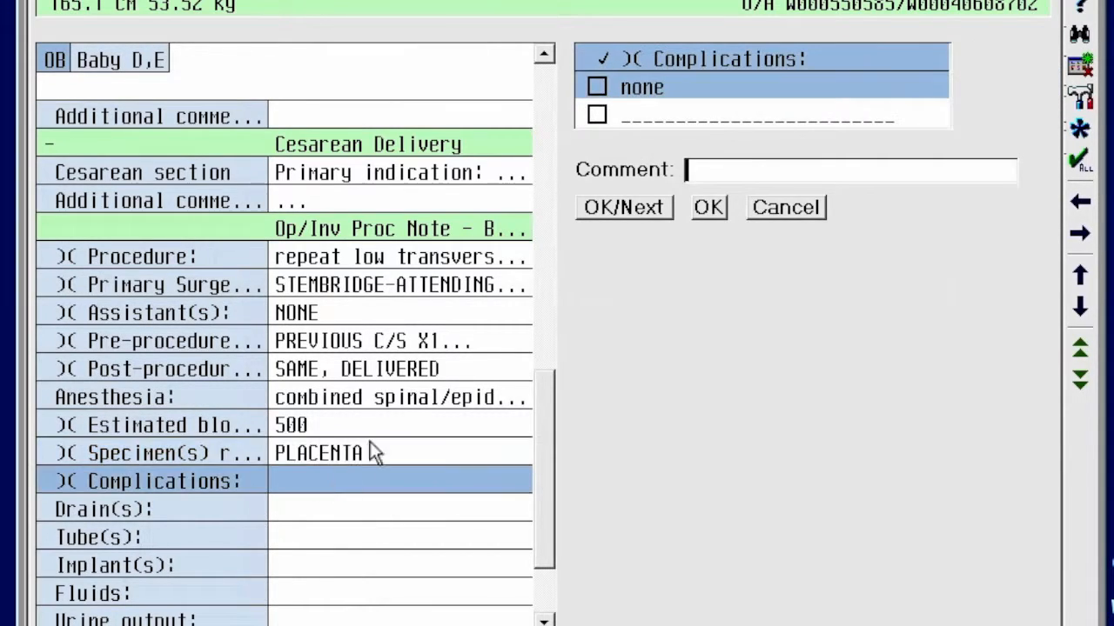
left_click(596, 87)
left_click(358, 513)
Record a FOLEY drain and no tubes or implants
type("FOLEY")
left_click_drag(540, 447, 541, 516)
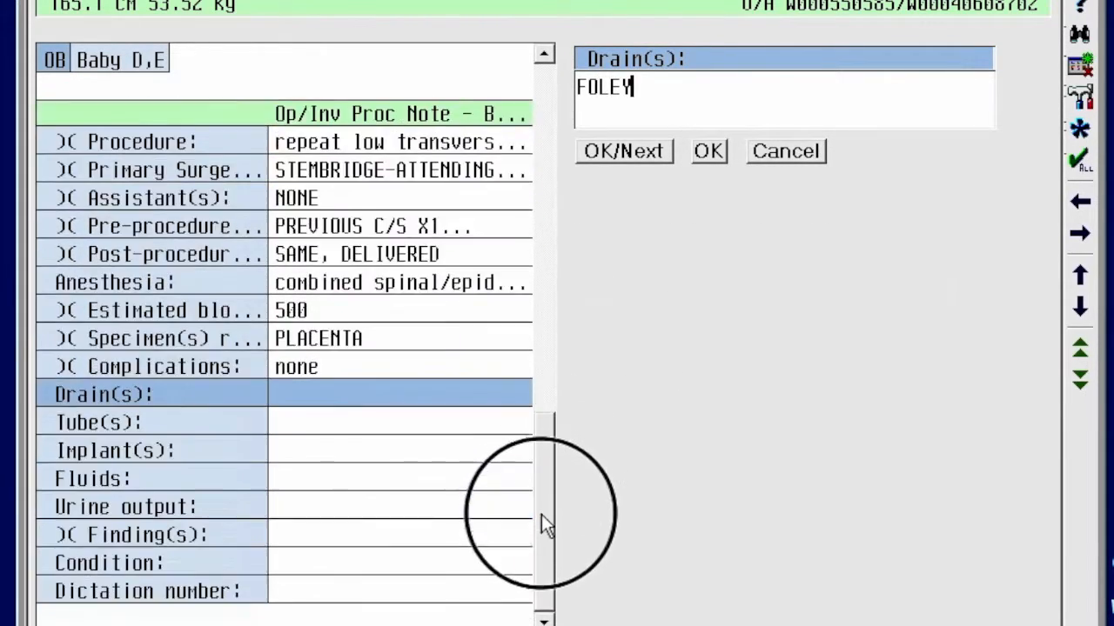
left_click(357, 423)
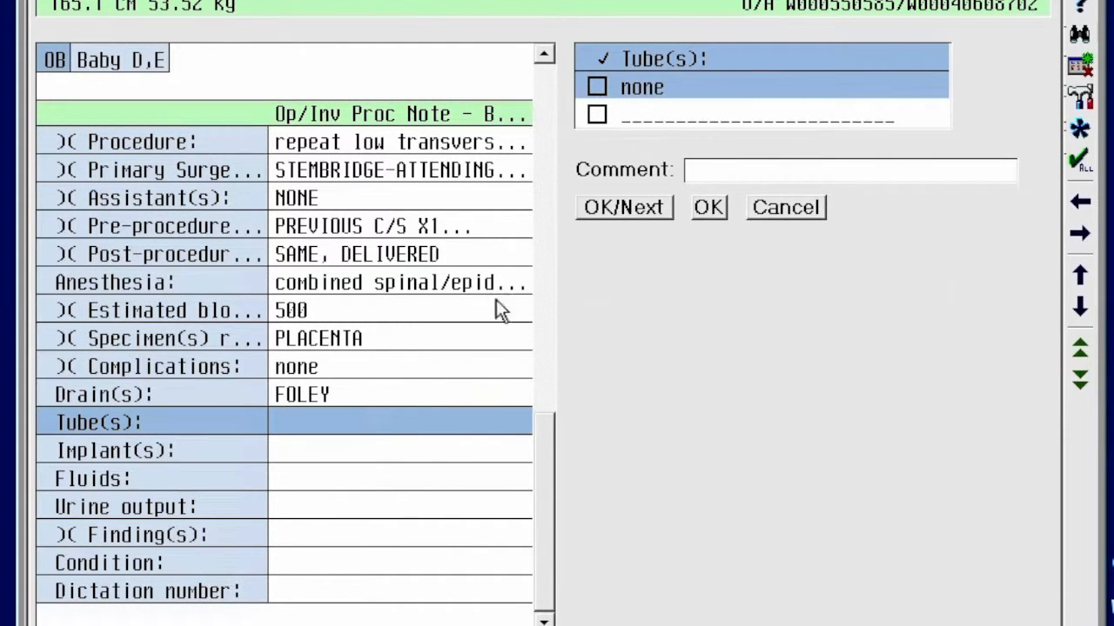
left_click(401, 456)
left_click(597, 88)
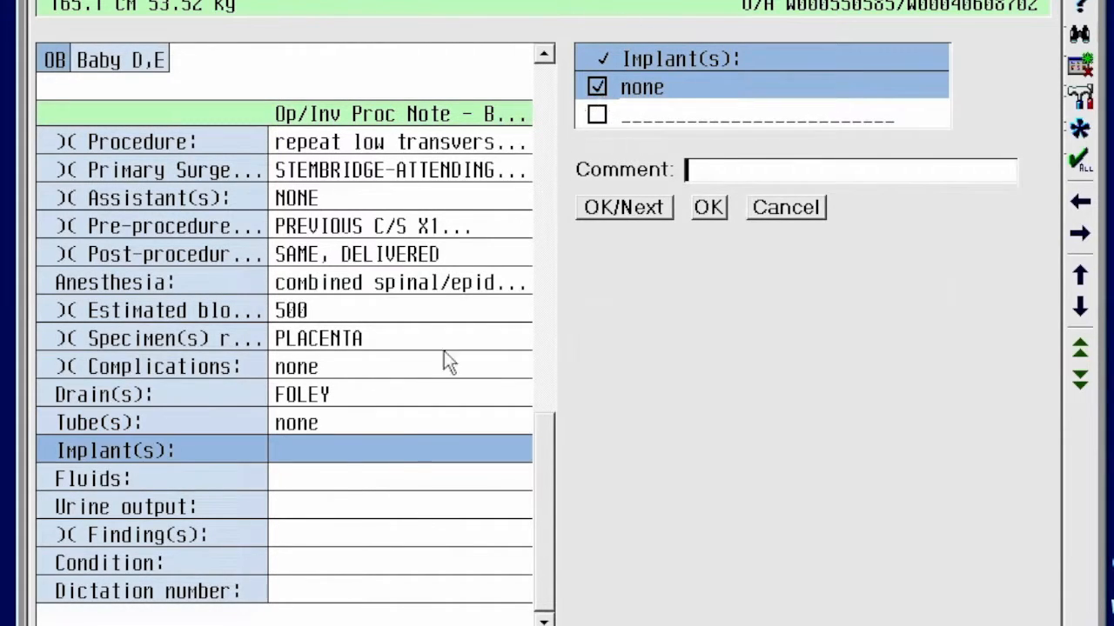
left_click(394, 480)
Enter fluids 1000CC and urine output 100CC, then begin findings with the viable male frank breech infant
type("1000CC")
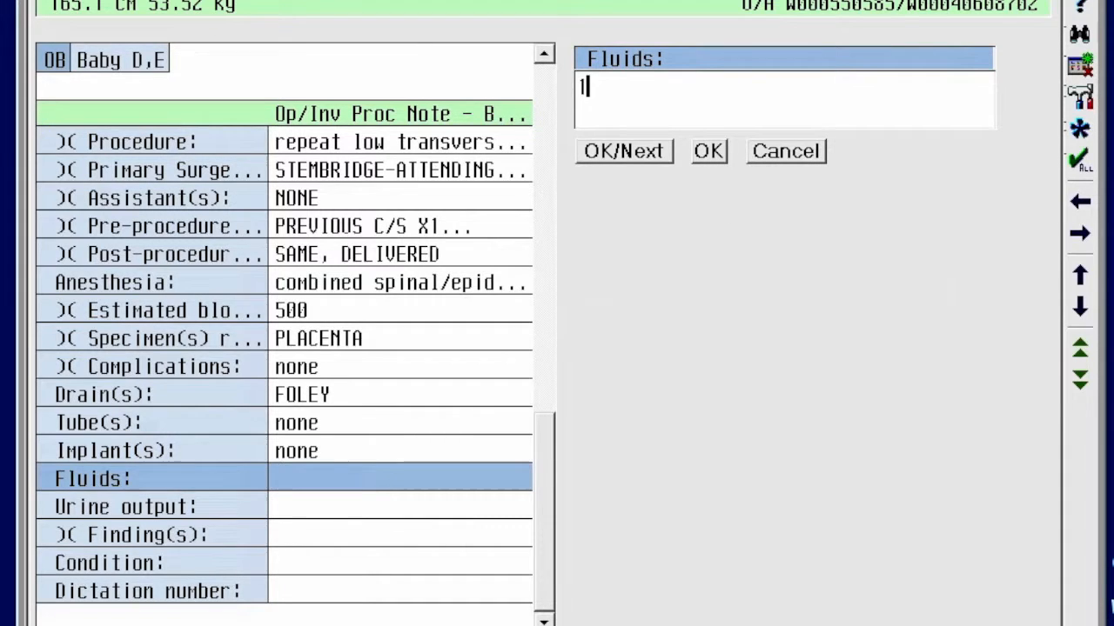
left_click(422, 506)
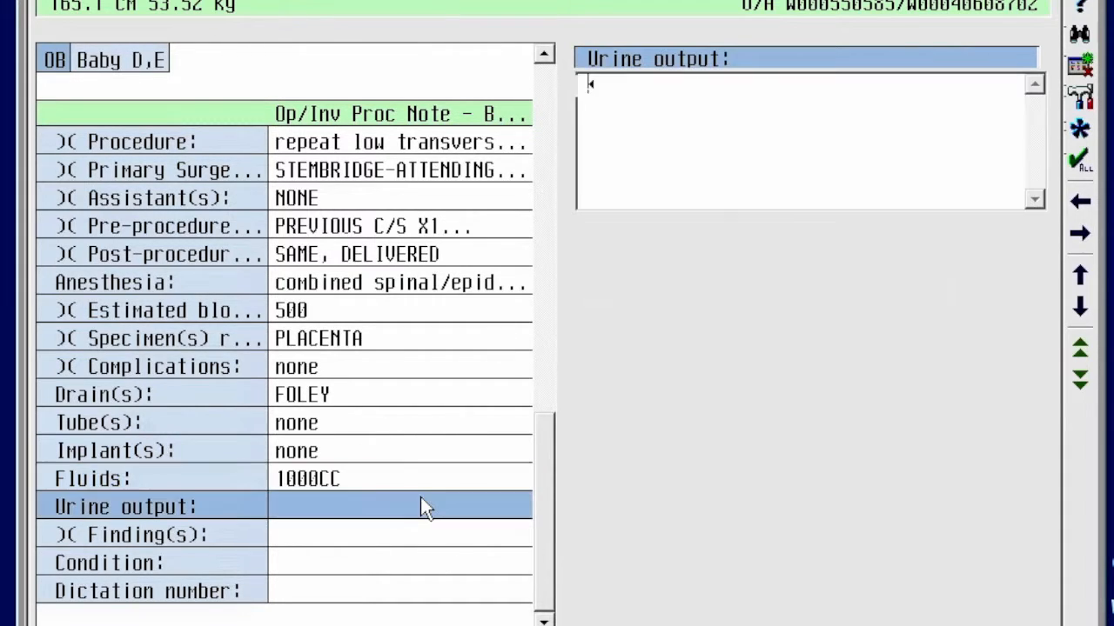
type("100CC")
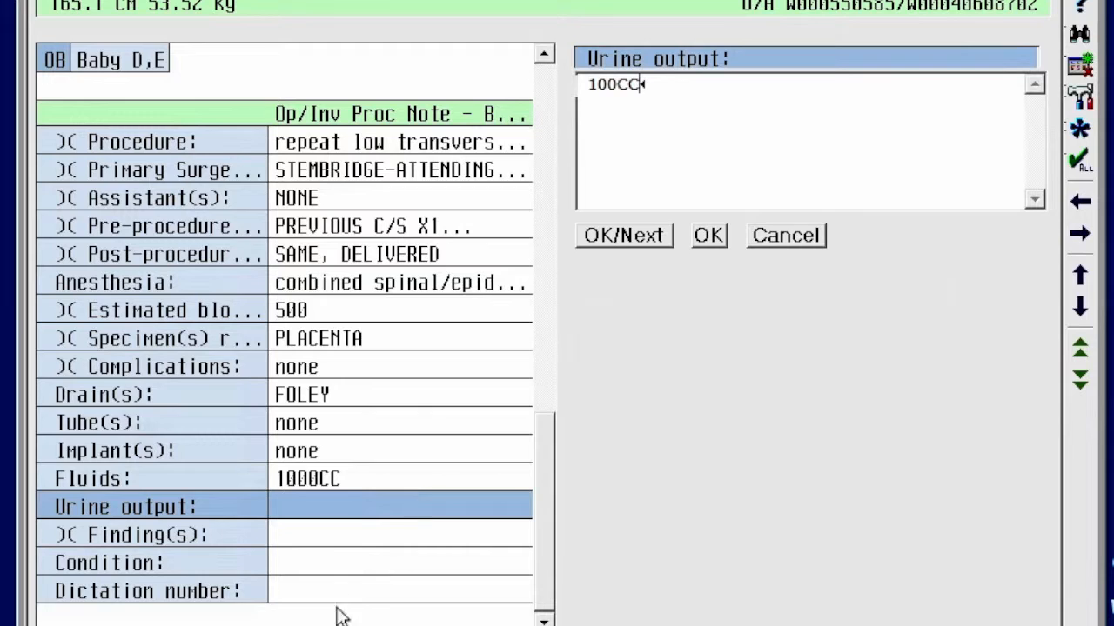
left_click(342, 541)
type("V")
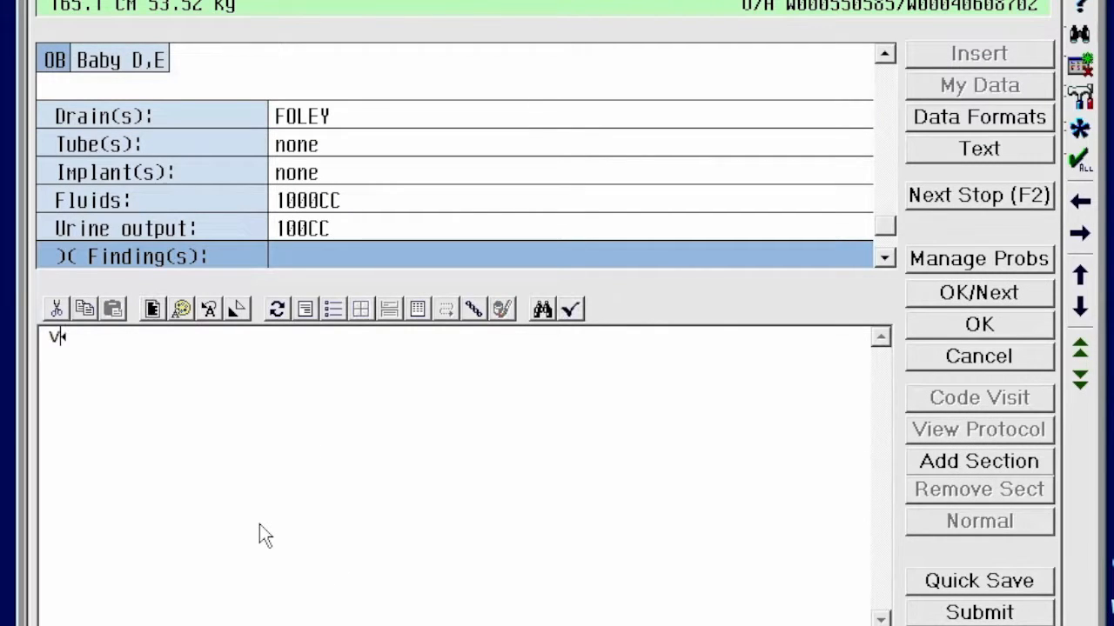
type("IABLE MALE I")
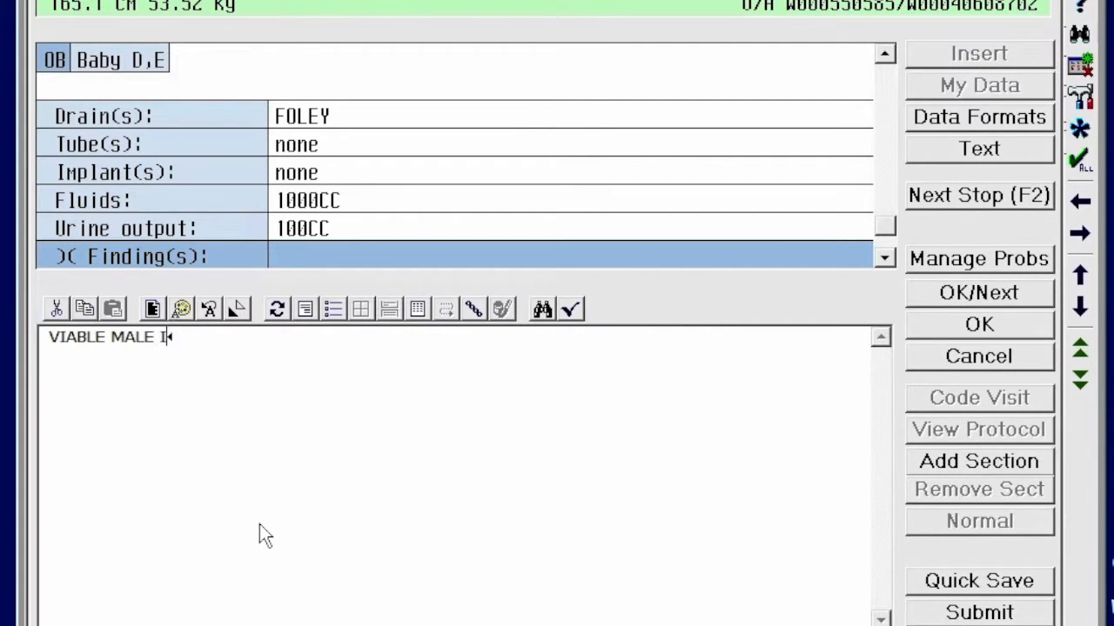
type("NFANT IN FRAN")
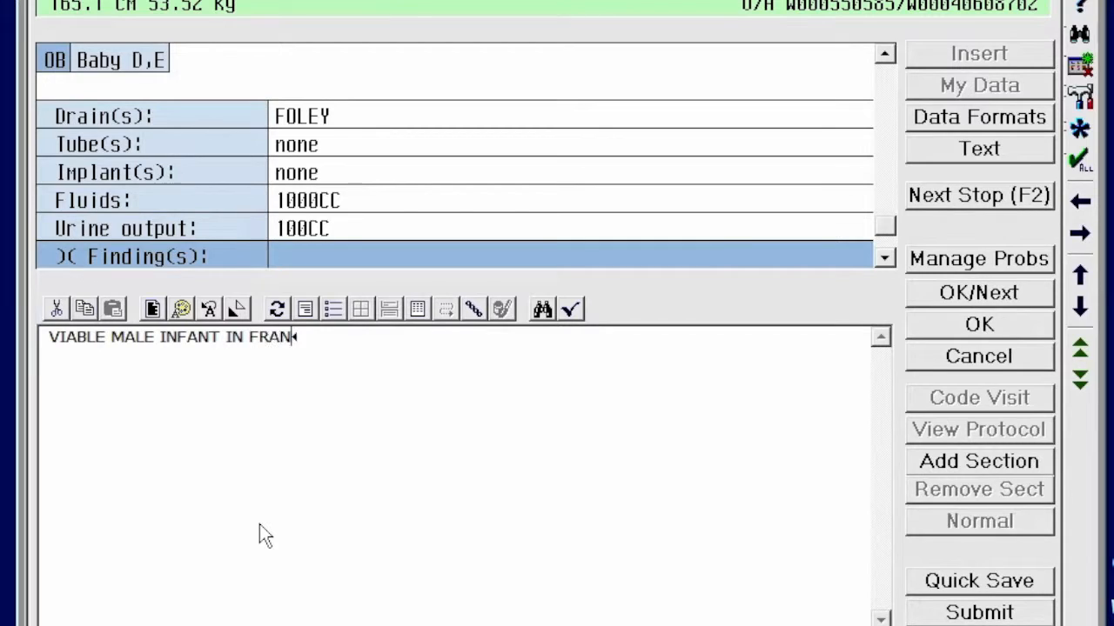
type("K BREECH PRESENTATION")
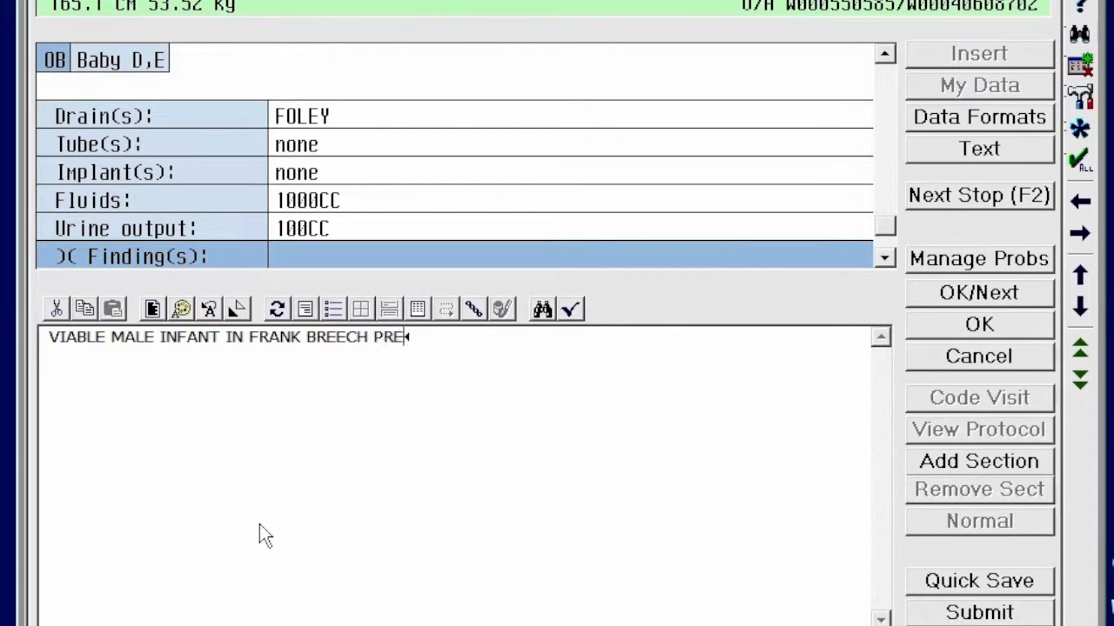
Add findings lines APGARS 8/9, CLEAR FLUID and NORMAL TUBES, UTERUS, OVARIES
key("Return")
type("AP")
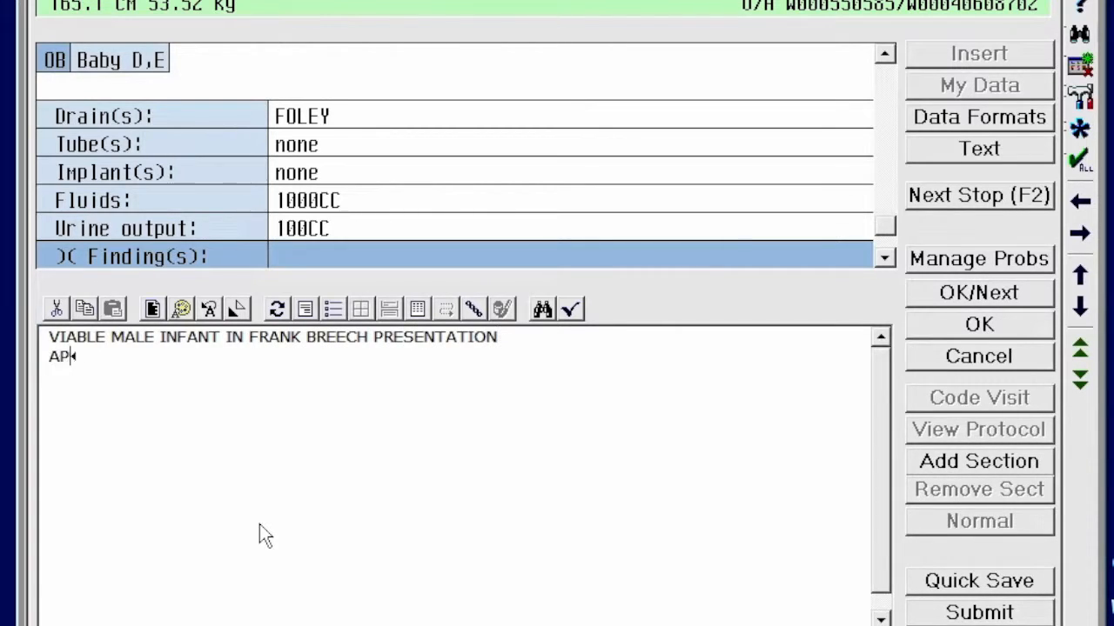
type("GARS 8/0")
key("BackSpace")
type("9")
key("Return")
type("CLEAR")
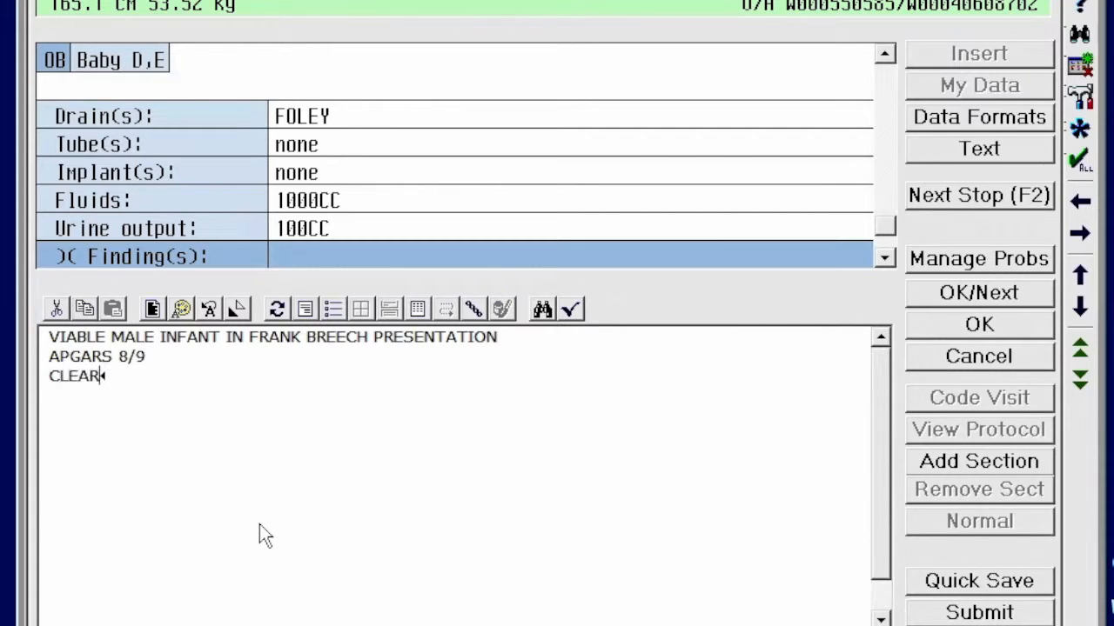
type(" FLUID")
key("Return")
type("NORMAL T")
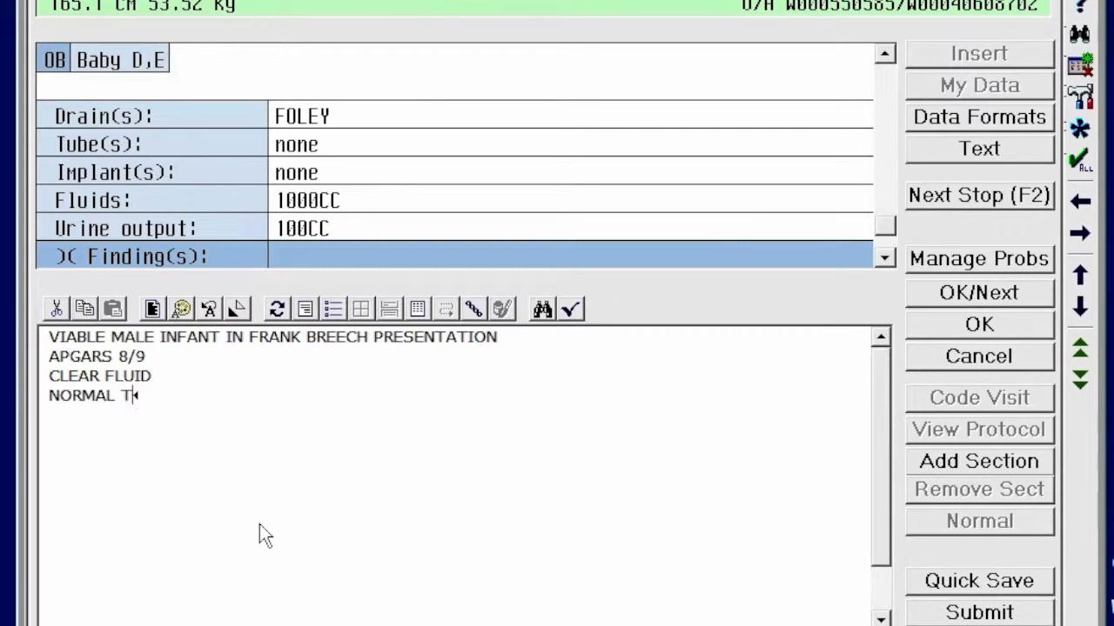
type("UBES, UTER")
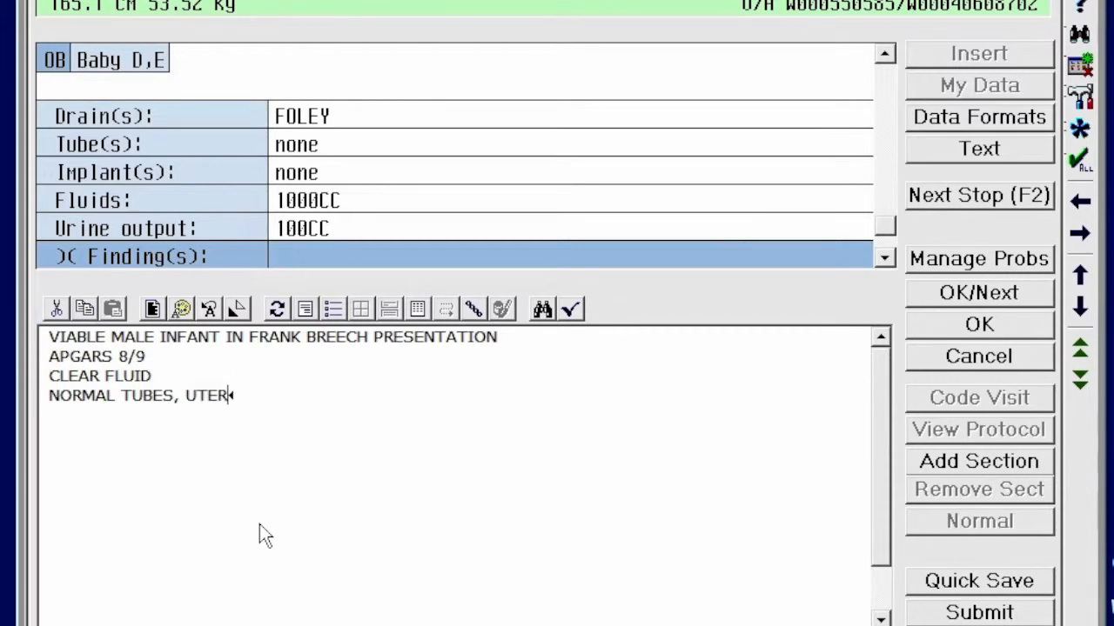
type("US, OVARIES")
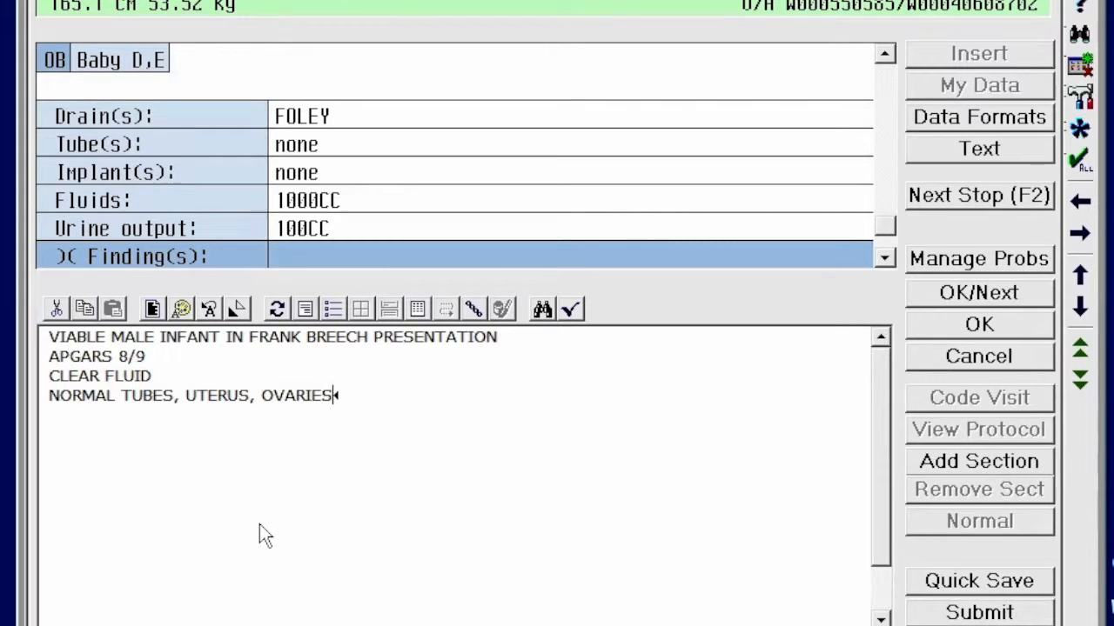
Set the patient's condition to stable and submit the procedure note
left_click(892, 261)
left_click(893, 261)
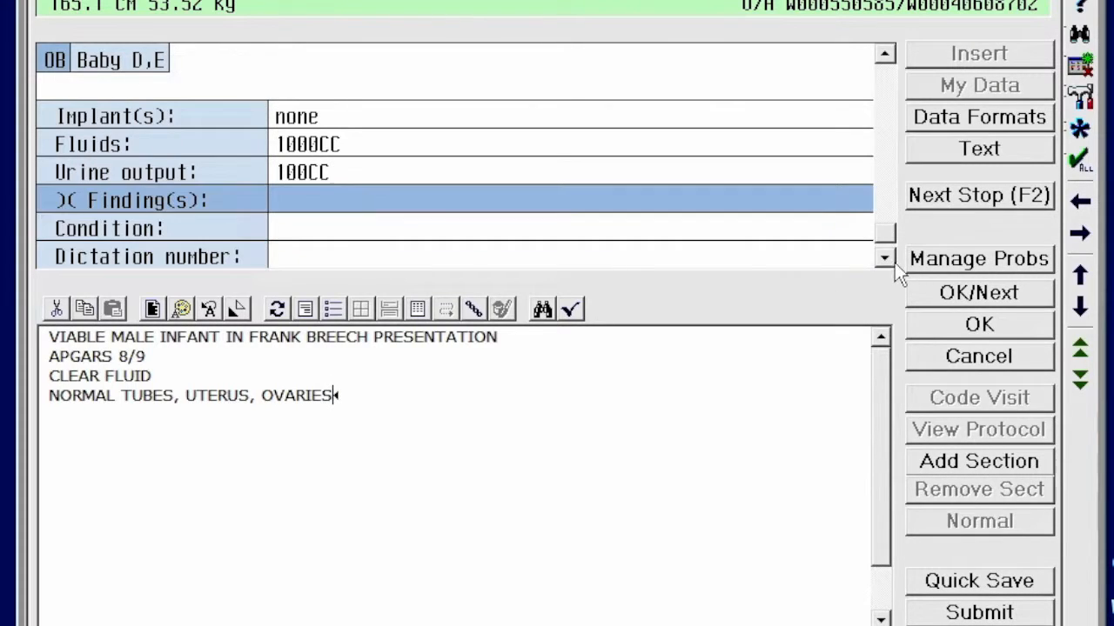
left_click(597, 231)
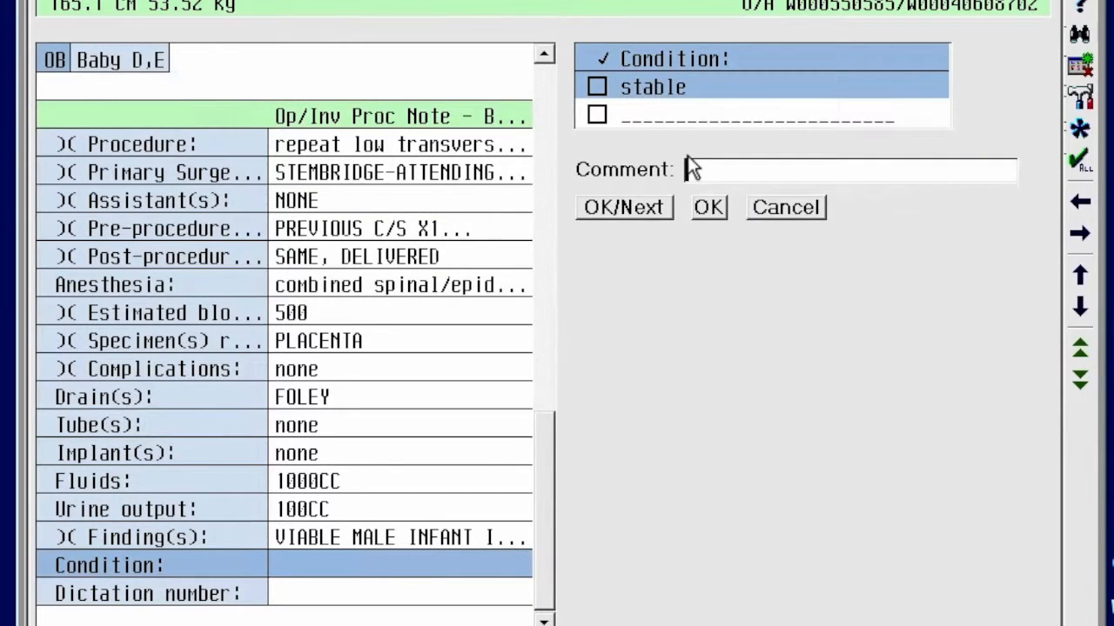
left_click(549, 550)
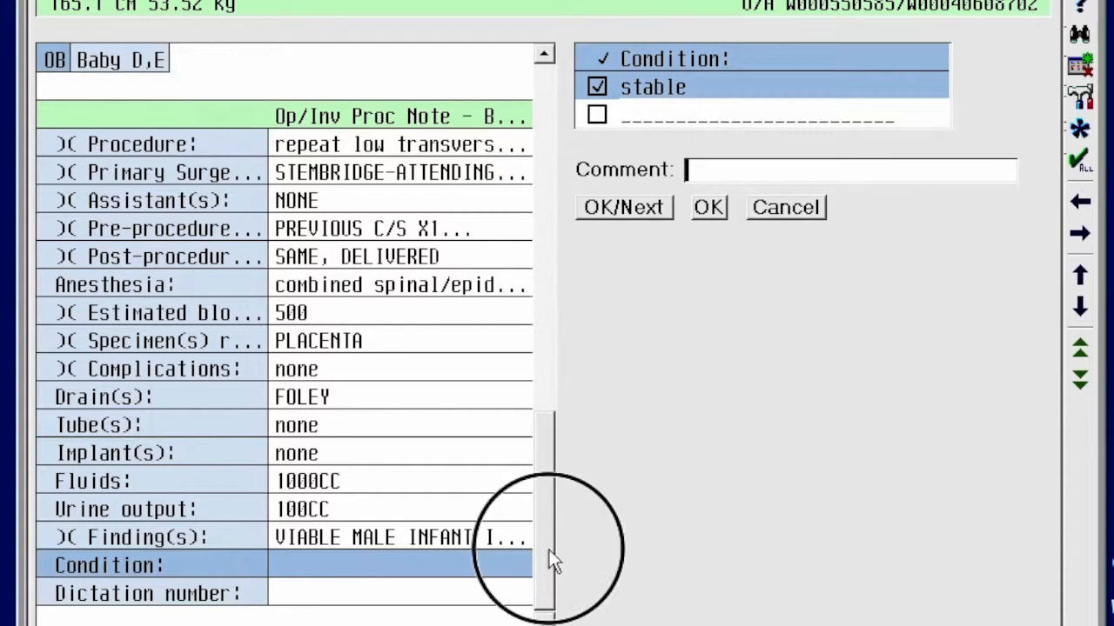
left_click(714, 208)
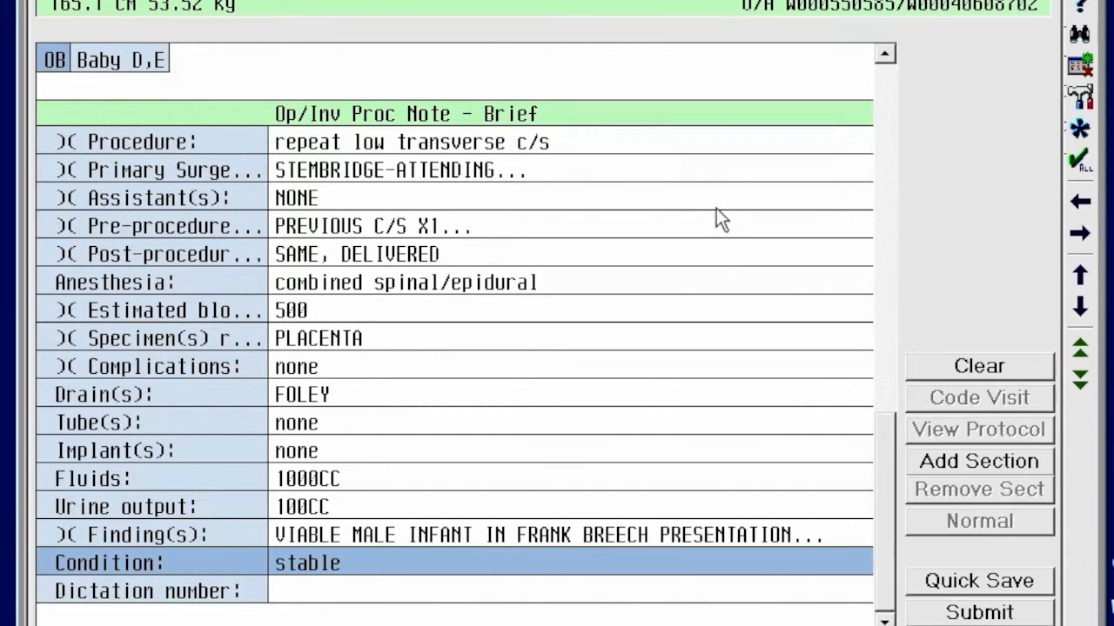
left_click(965, 613)
Add the attending surgeon as co-signer and electronically sign the procedure note with the PIN
left_click(336, 607)
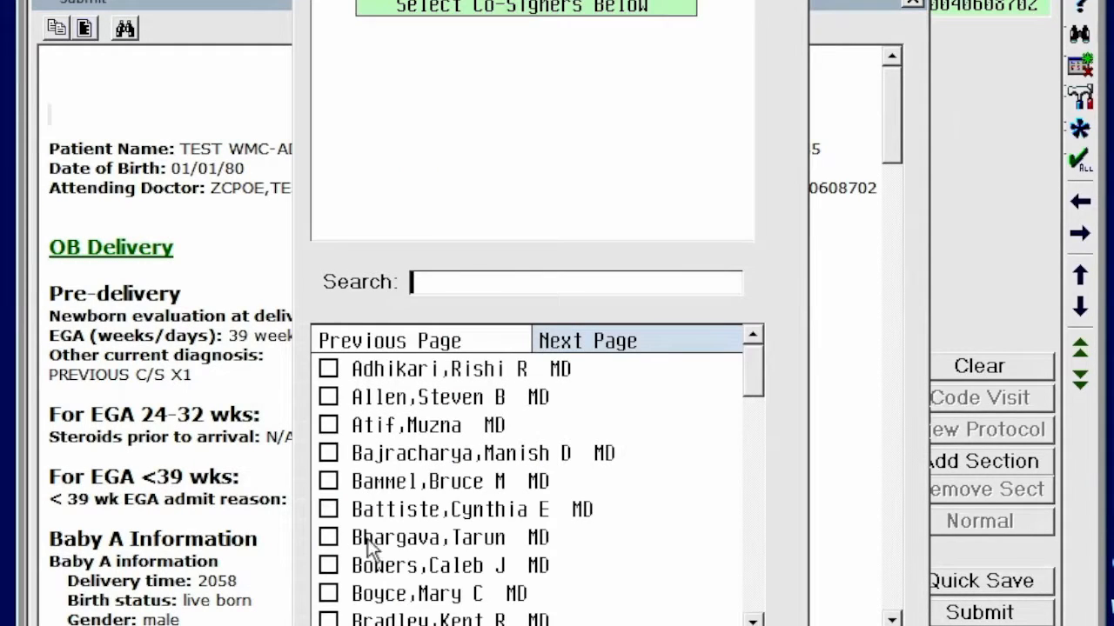
type("STEM")
left_click(496, 367)
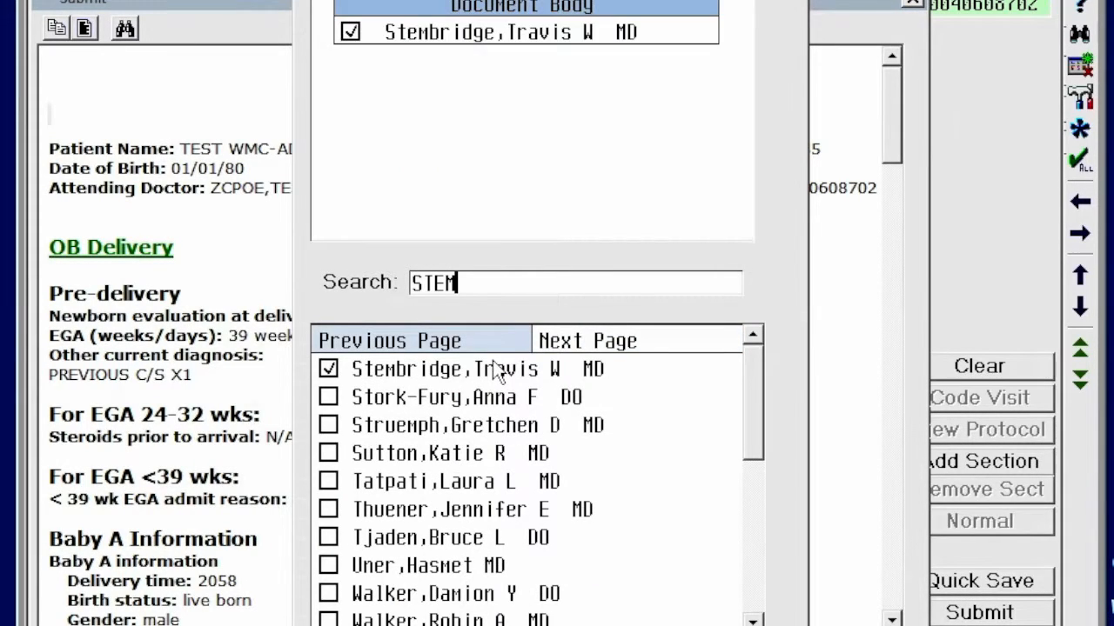
key("F12")
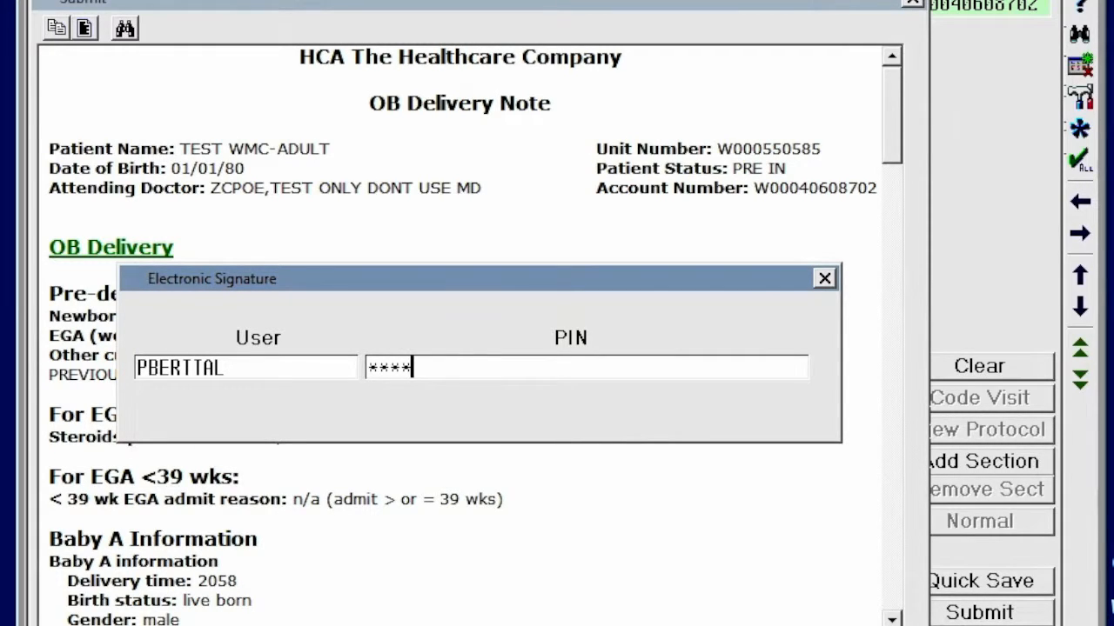
key("Return")
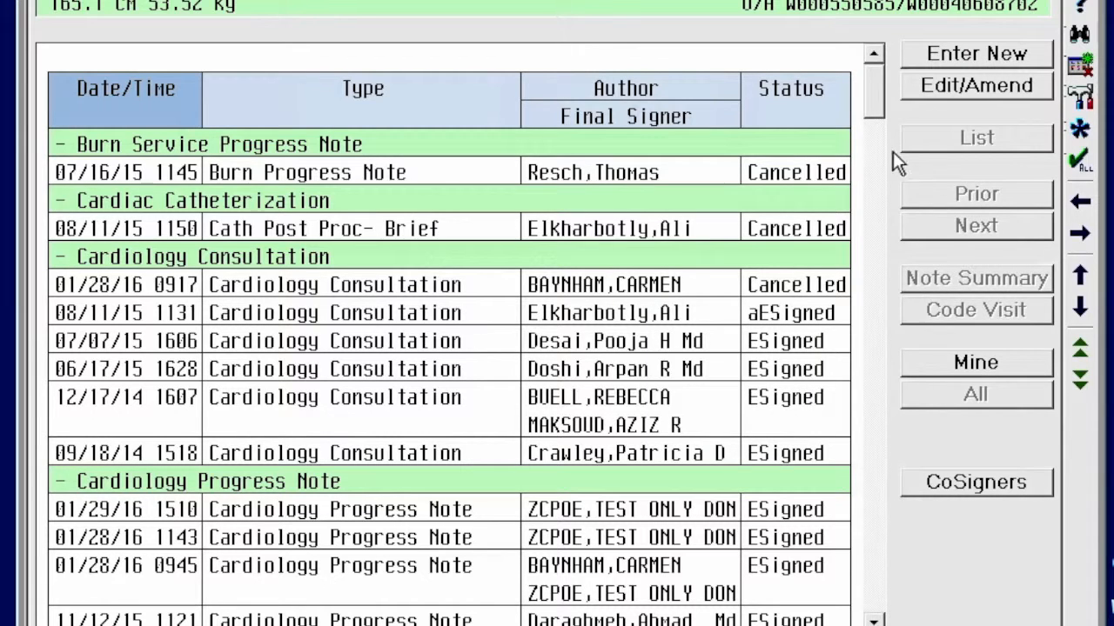
Scroll to Labor and Delivery Notes and open the 02/01/16 2053 OB Delivery Note
left_click_drag(873, 102, 876, 120)
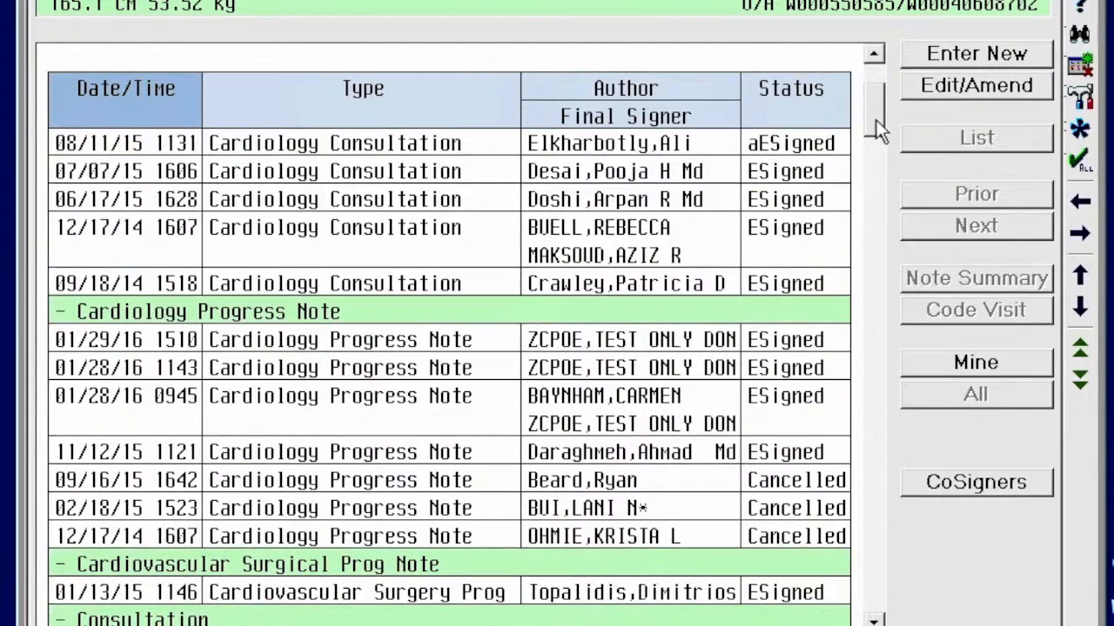
left_click_drag(879, 121, 877, 163)
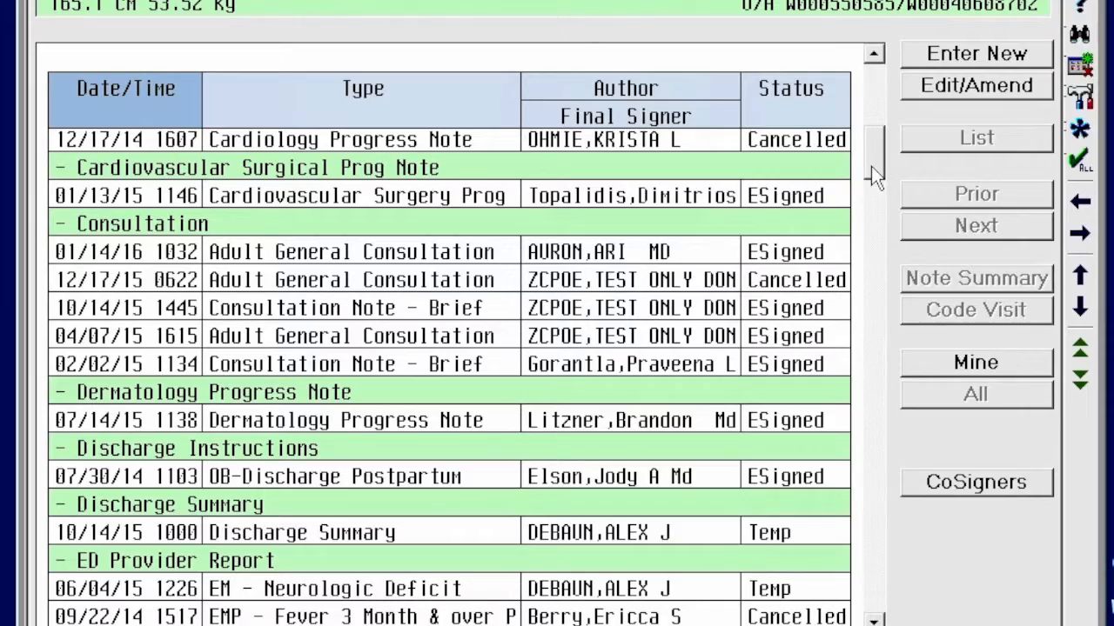
left_click_drag(869, 162, 881, 320)
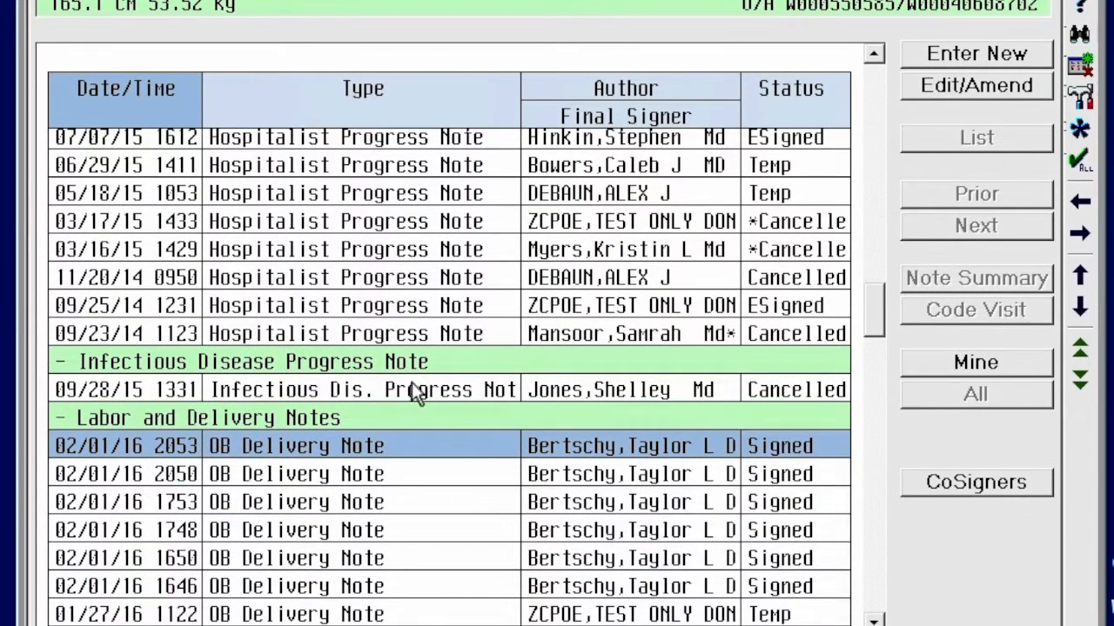
double_click(428, 452)
Copy the note text from Admission Date through the hospital course findings
left_click(871, 149)
left_click_drag(871, 150, 880, 289)
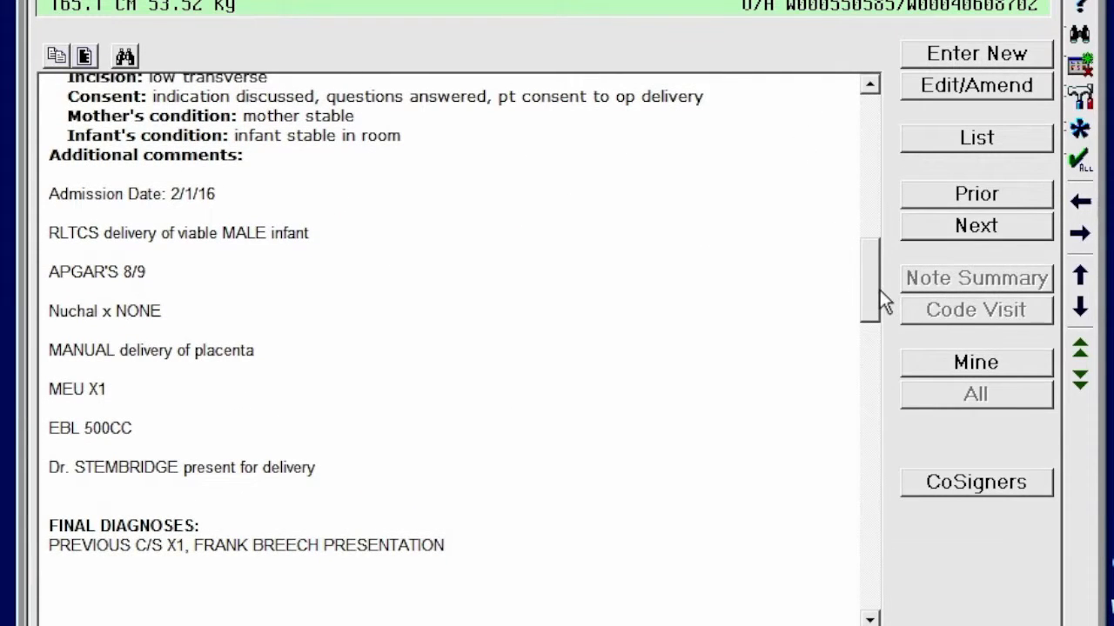
left_click_drag(44, 188, 326, 504)
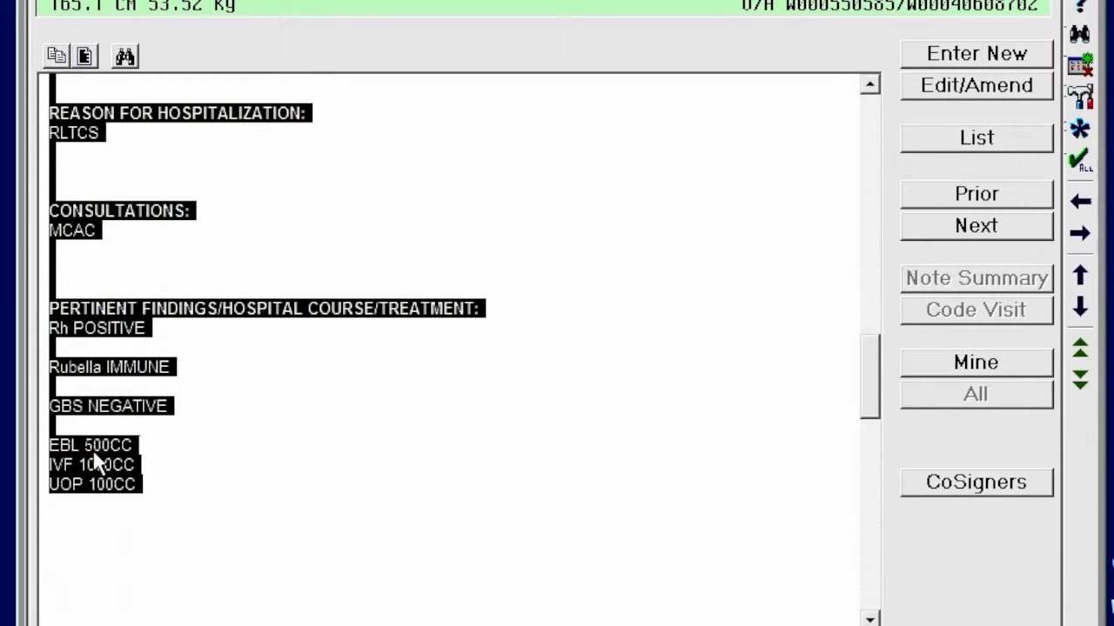
right_click(92, 449)
left_click(130, 467)
left_click(315, 515)
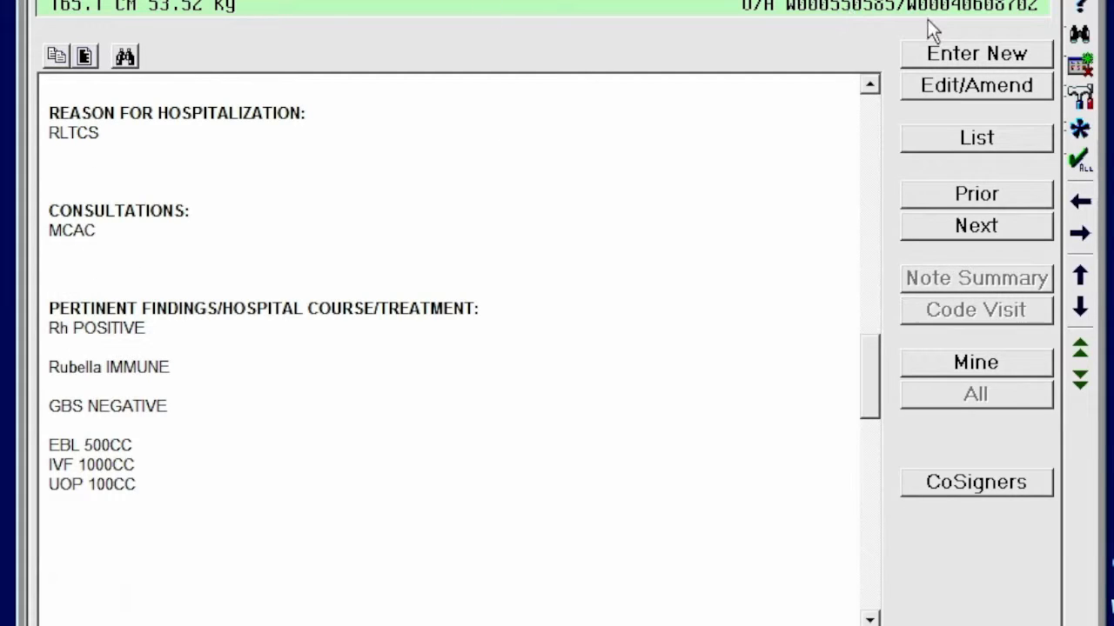
Start a new Brief Discharge Note w/oMedRec and open its Hospital course text
left_click(935, 61)
left_click(151, 179)
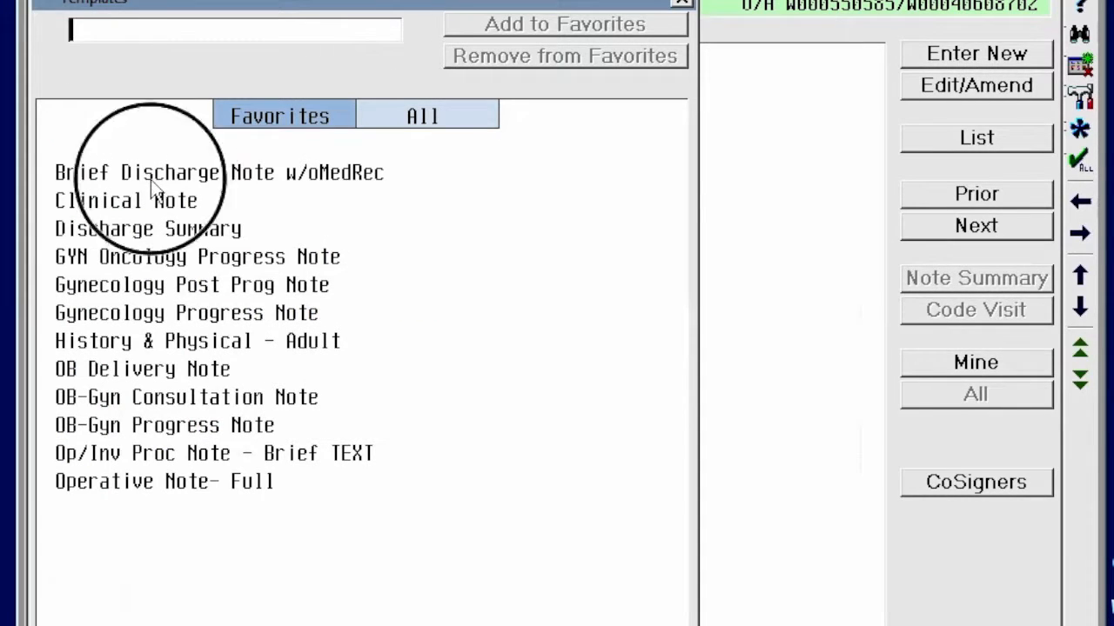
left_click(600, 623)
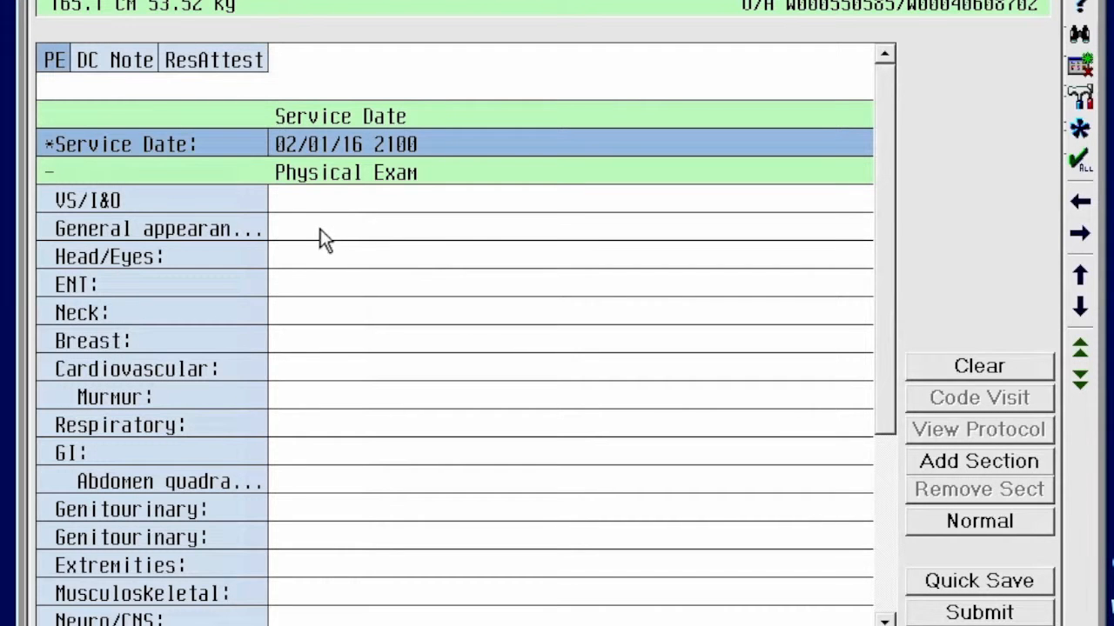
left_click(138, 62)
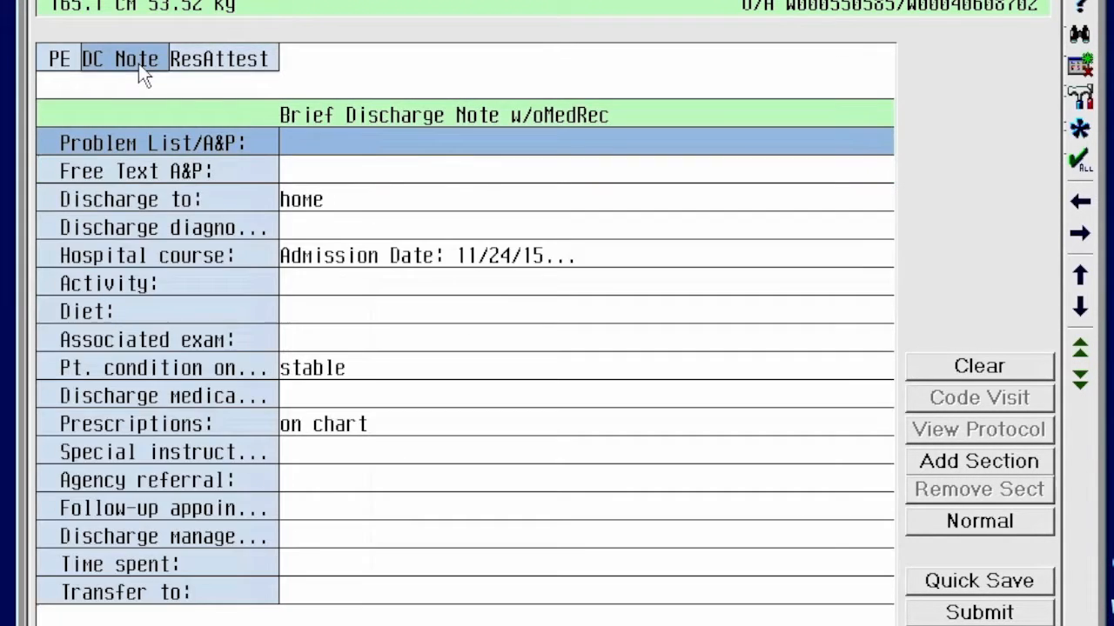
left_click(326, 200)
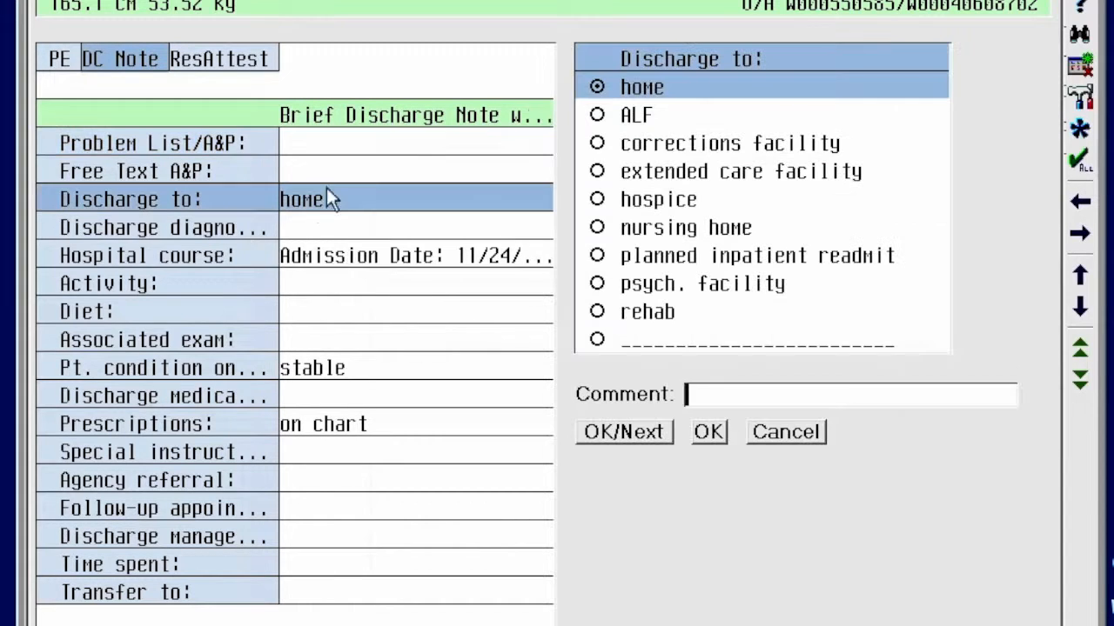
left_click(362, 255)
Replace the existing hospital course text with the copied delivery note text
left_click_drag(50, 337, 181, 612)
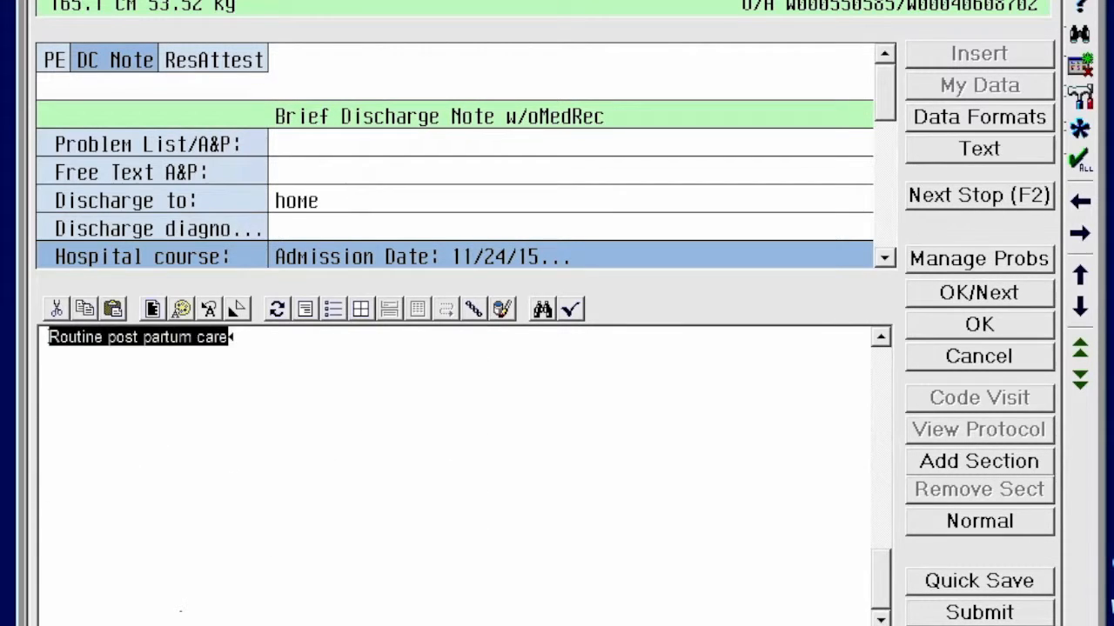
key("Delete")
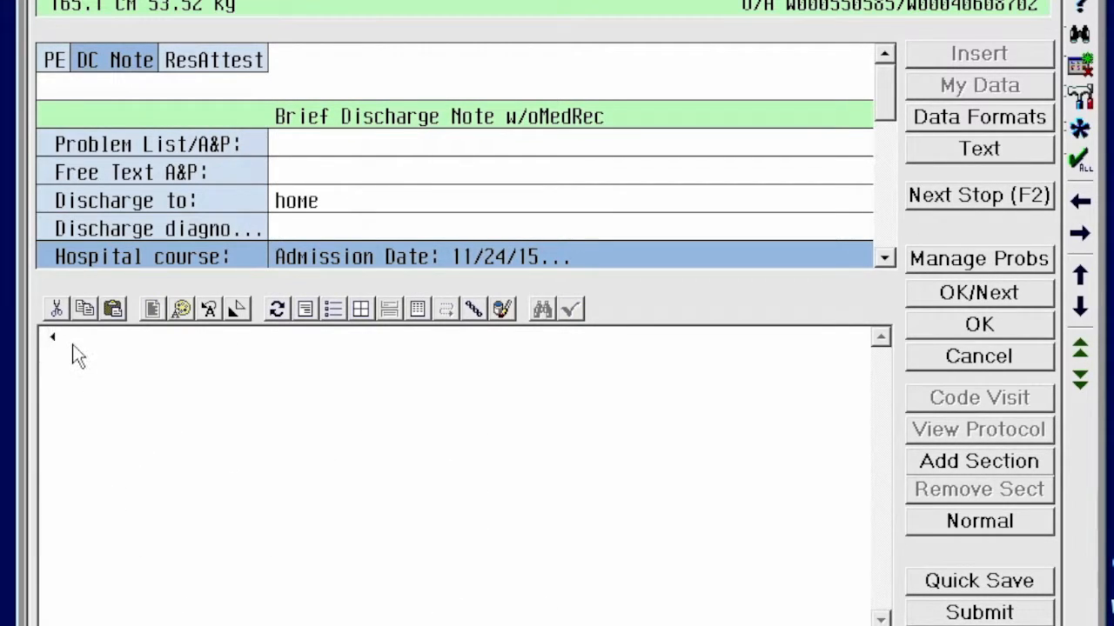
right_click(74, 348)
left_click(100, 404)
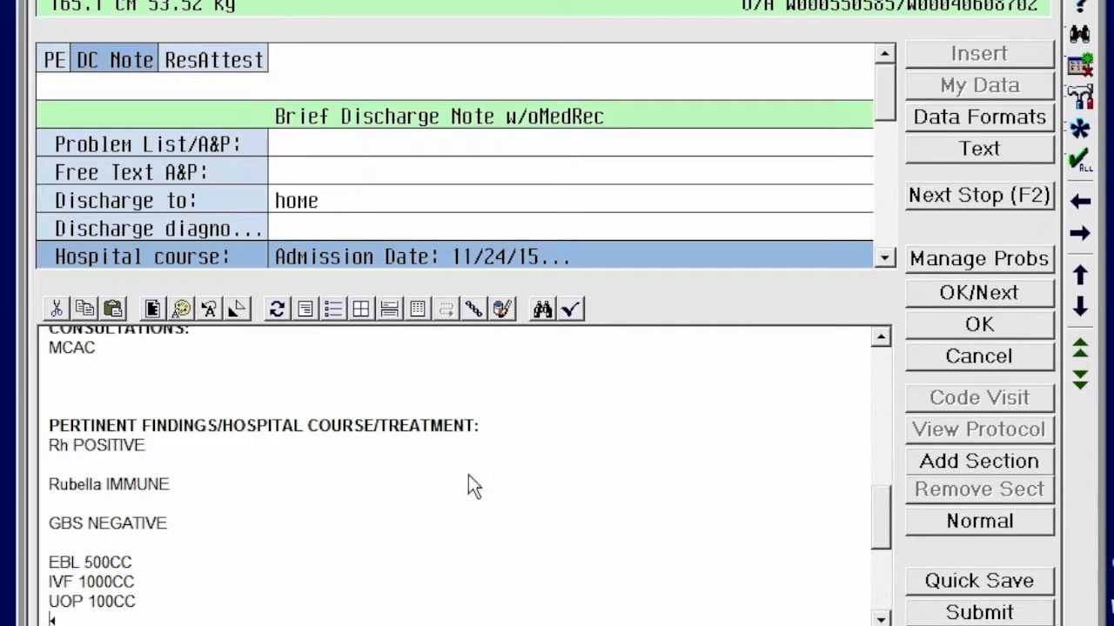
Add DISCHARGE DATE 2/4/16 below the admission date and ROUTINE POST OP CARE at the end
left_click_drag(880, 518, 881, 344)
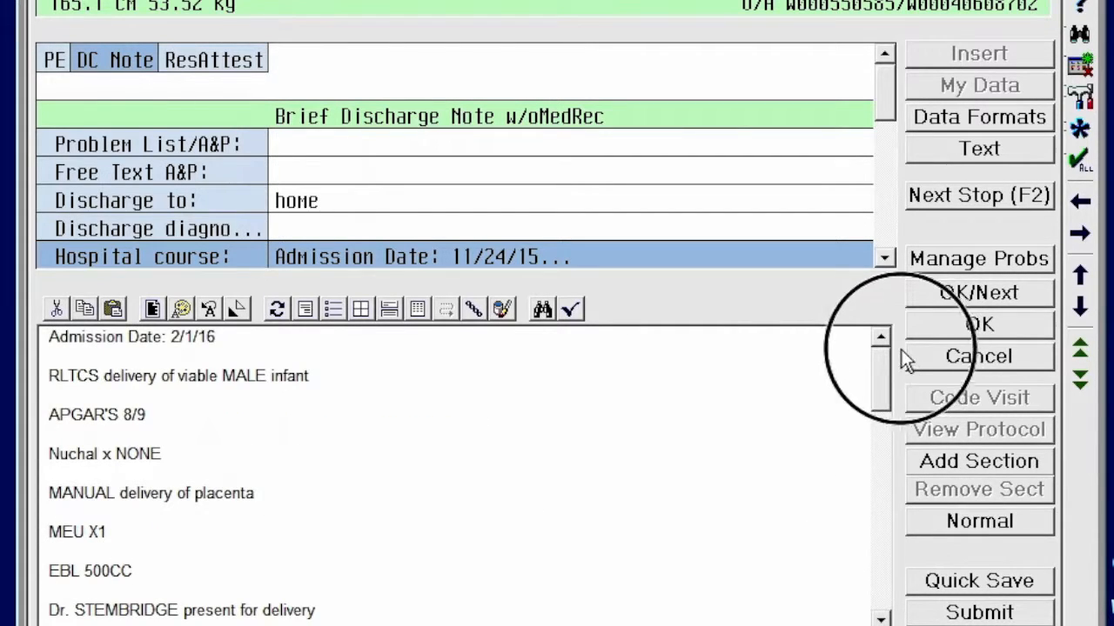
left_click(231, 342)
key("Return")
type("D")
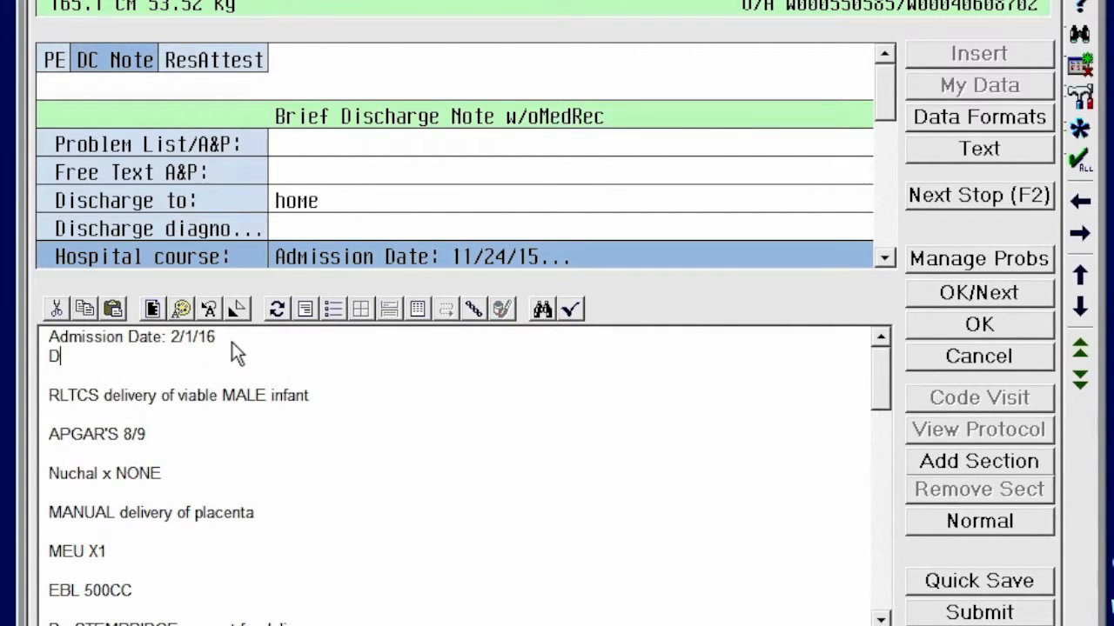
type("ISCHARG")
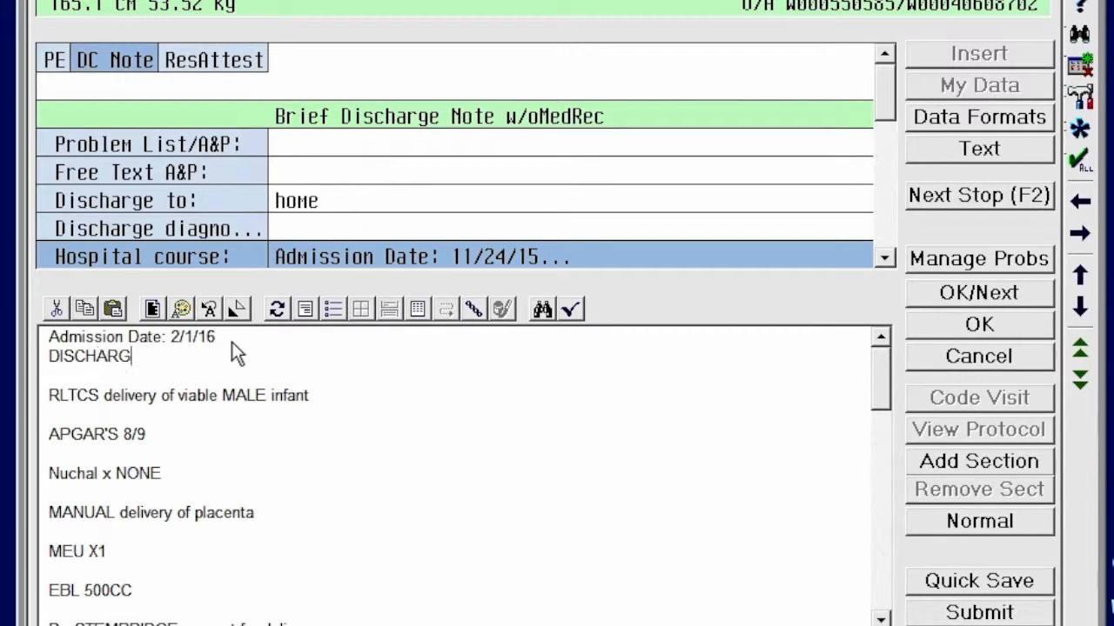
type("E DATE 2/4/16")
left_click_drag(881, 382, 910, 561)
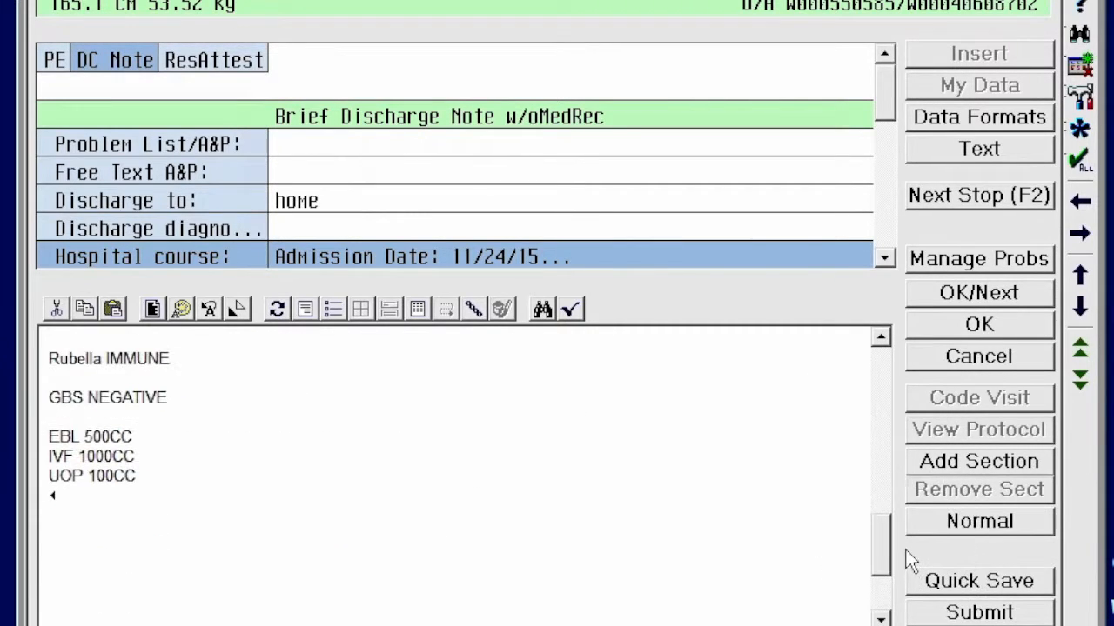
key("Return")
type("ROUTINE POST OP CARE")
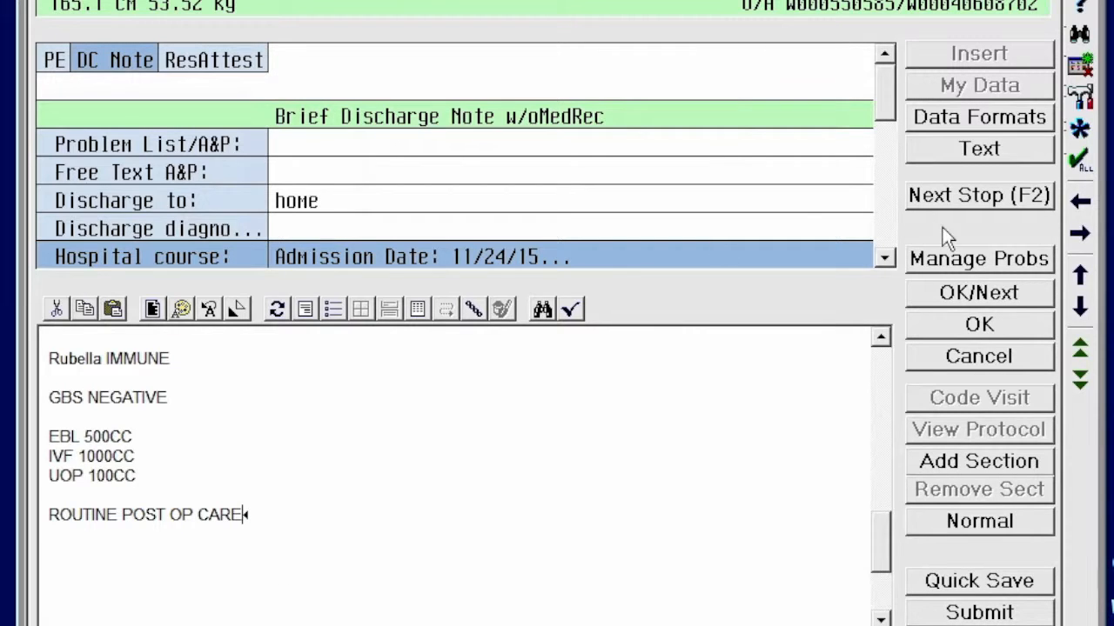
Confirm stable discharge condition, prescriptions on chart and the medication reconciliation statement
left_click(891, 257)
left_click(891, 258)
left_click(891, 257)
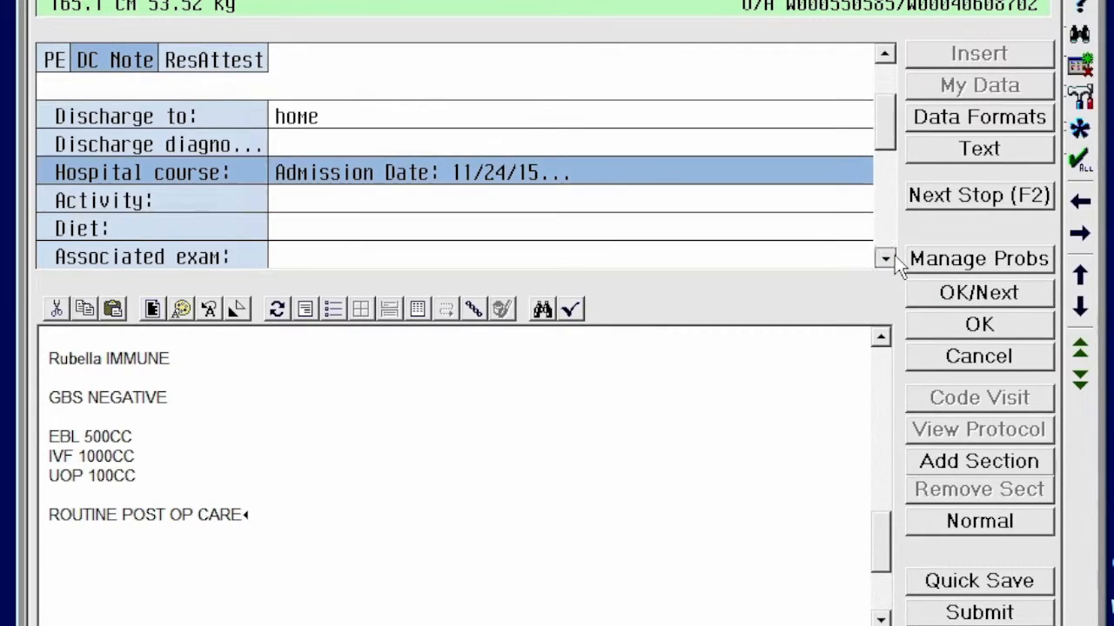
left_click(891, 258)
left_click(892, 256)
left_click(893, 256)
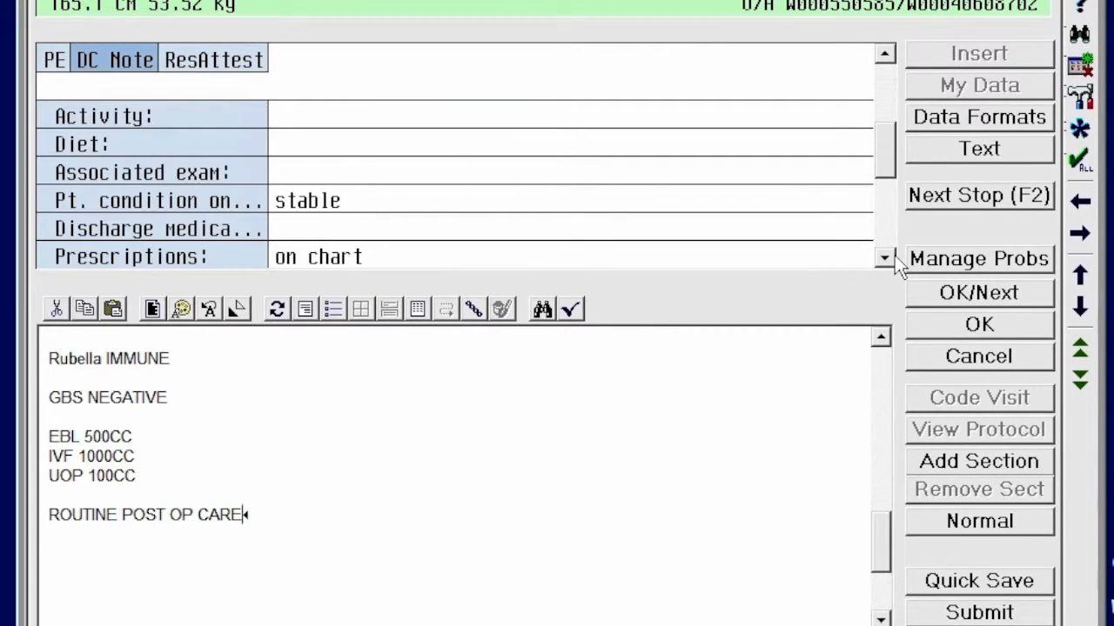
left_click(340, 195)
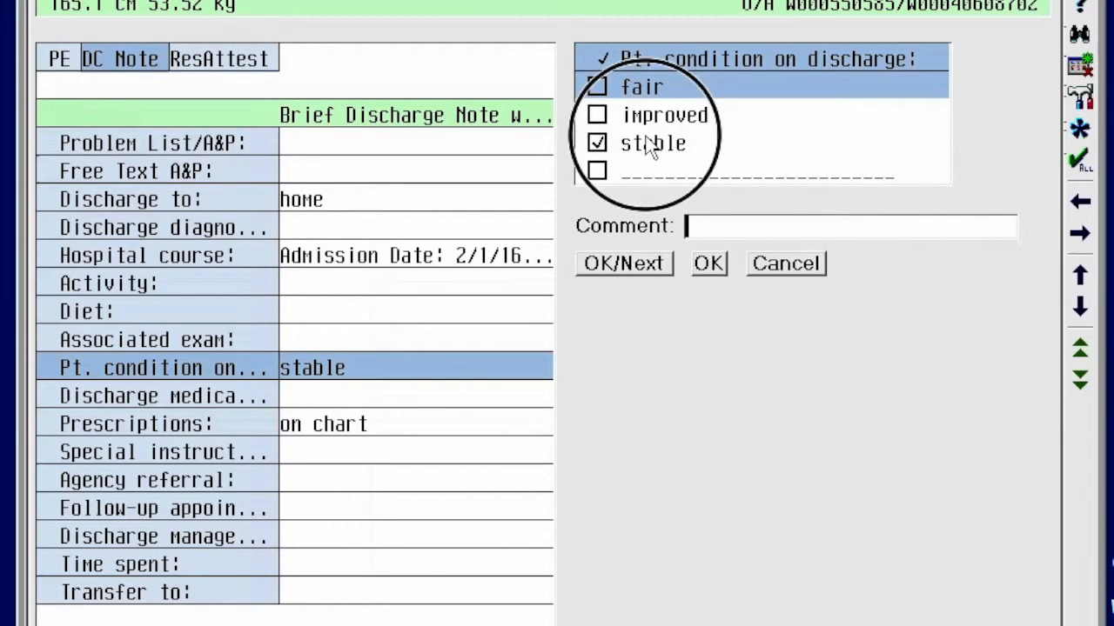
left_click(361, 424)
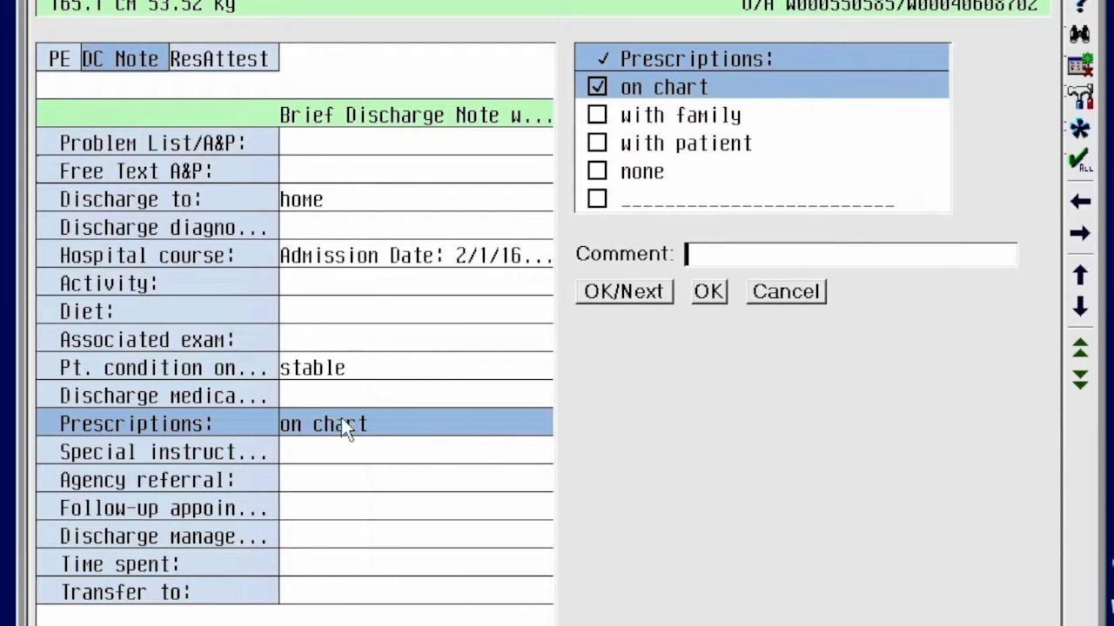
left_click(335, 402)
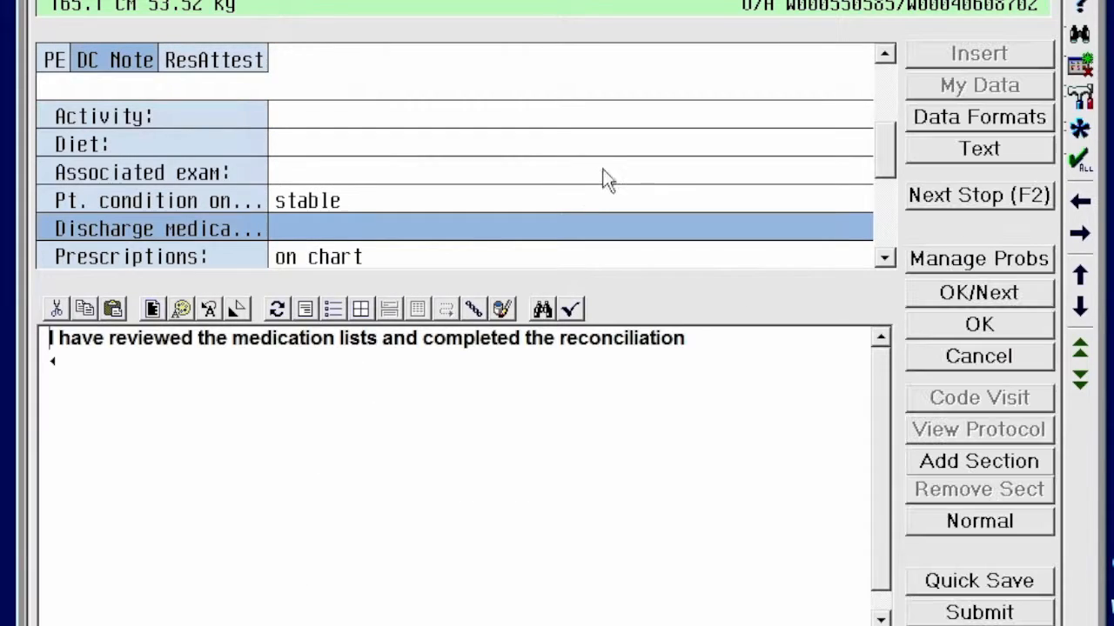
Review the remaining form fields and submit the discharge note for signing
left_click(885, 258)
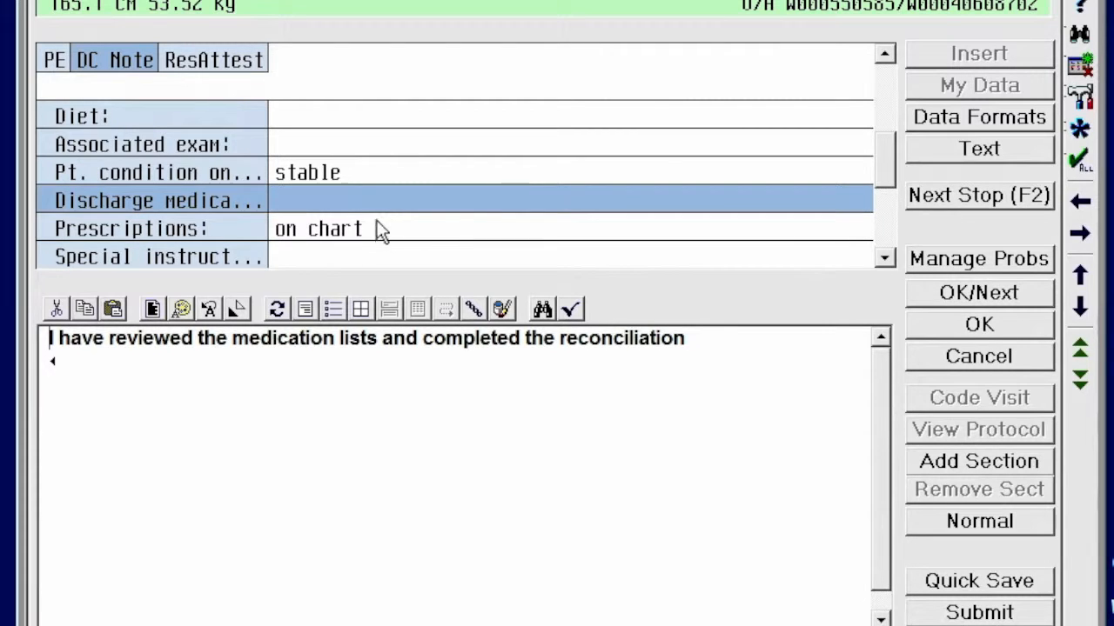
left_click(884, 258)
left_click(885, 259)
left_click(885, 258)
left_click(885, 258)
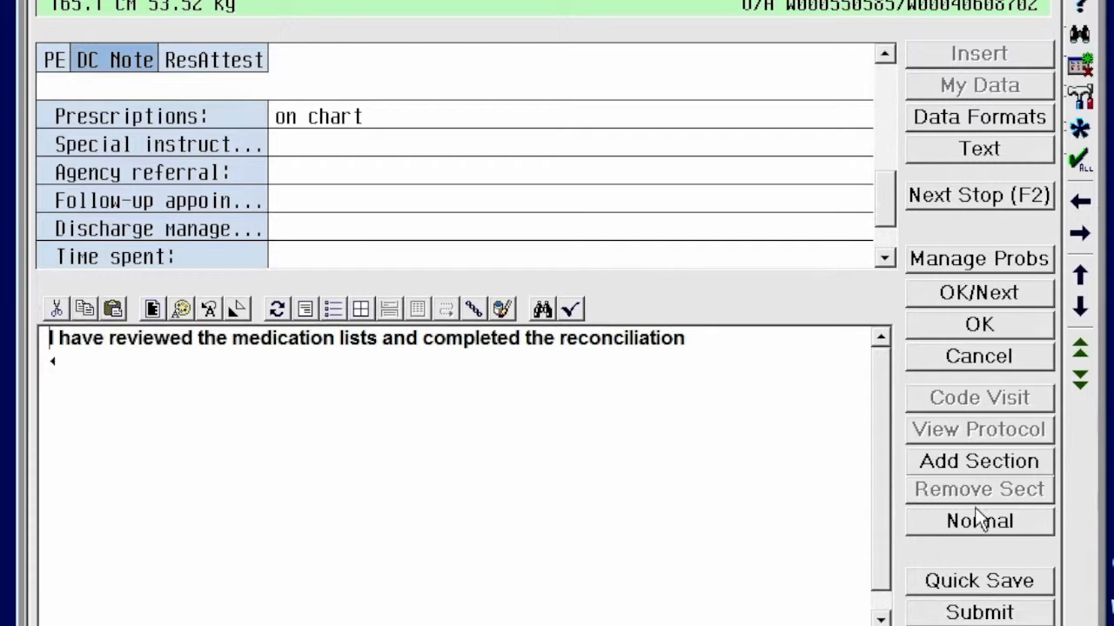
left_click(967, 614)
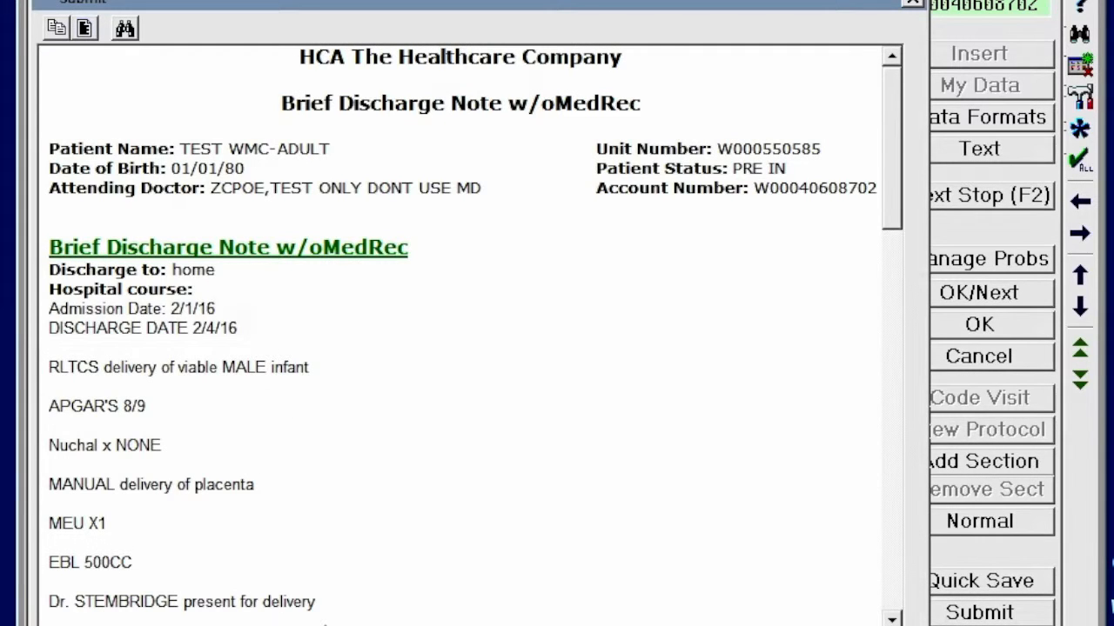
Choose the attending physician as co-signer and sign the discharge note with user and PIN
type("STEM")
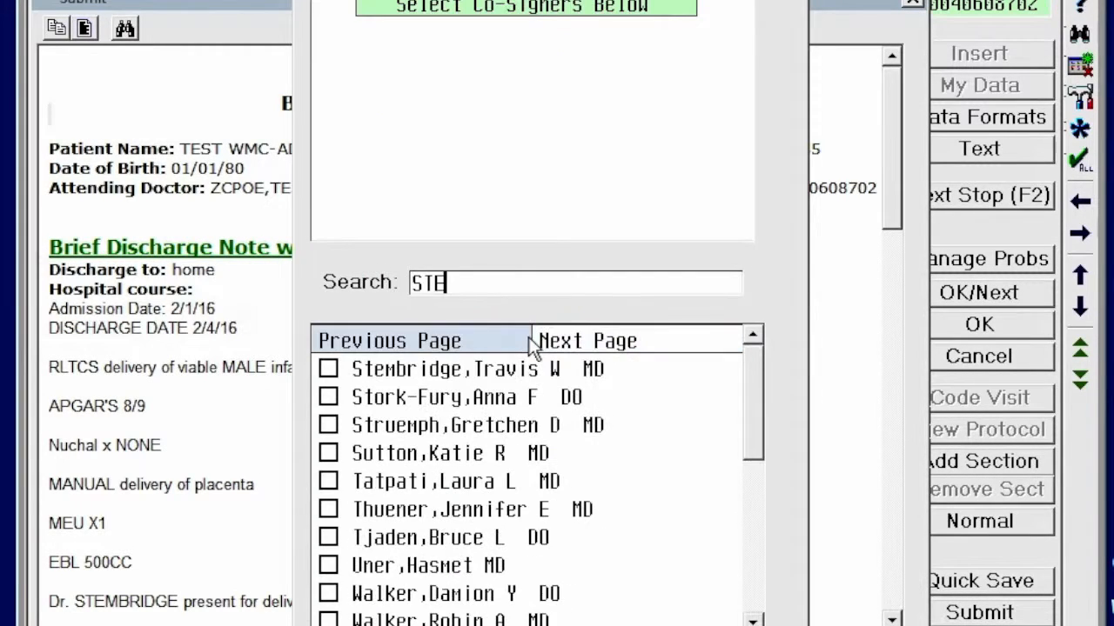
left_click(478, 371)
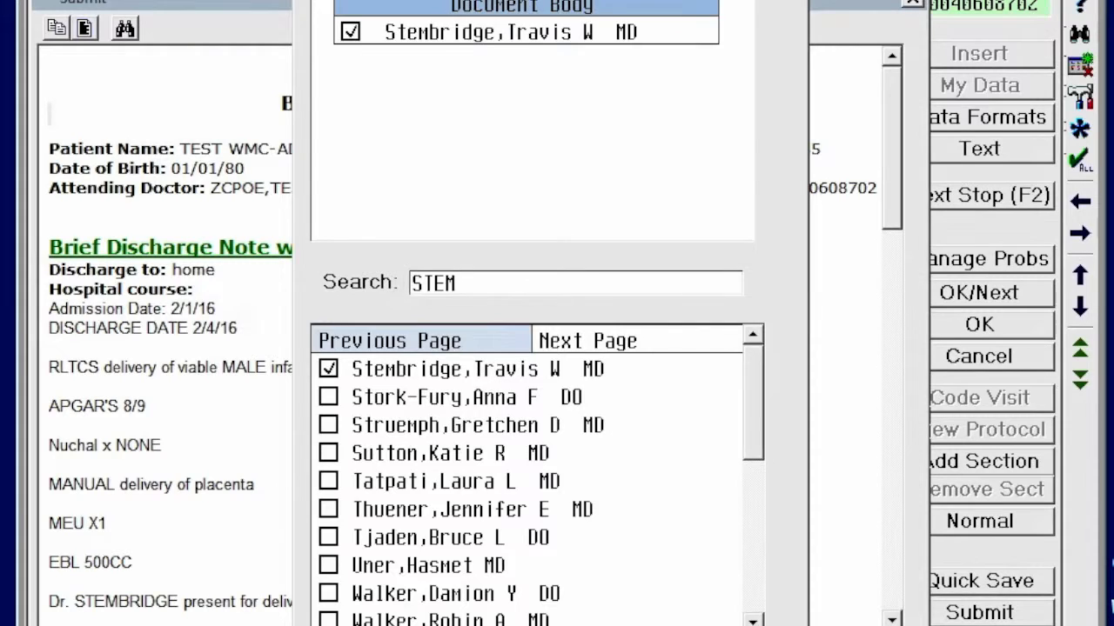
left_click(451, 624)
type("****")
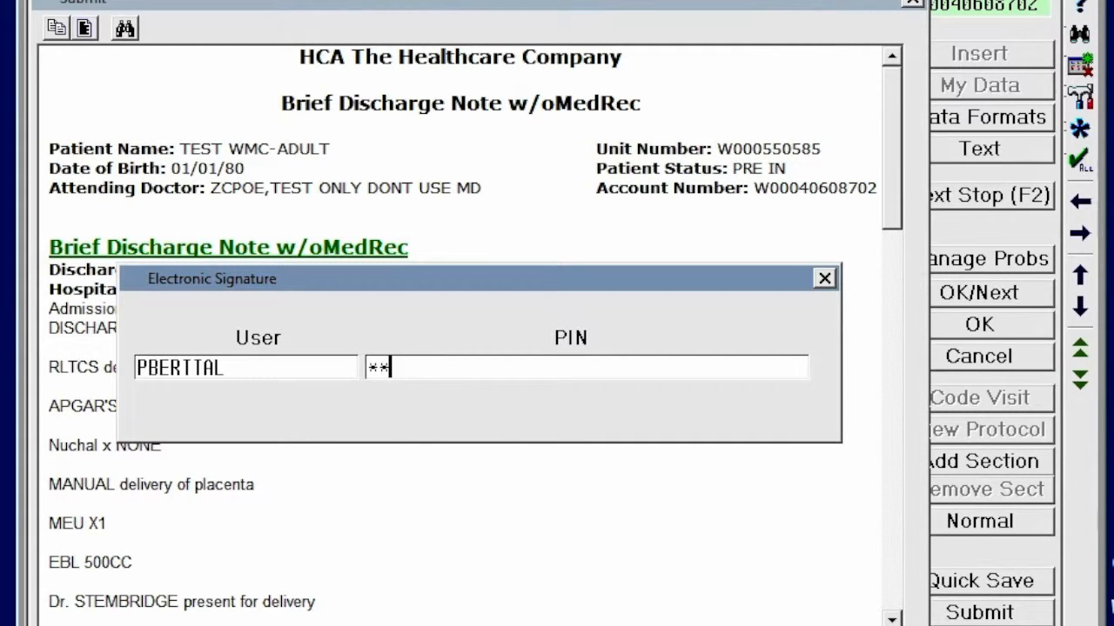
key("Return")
type("****")
key("Return")
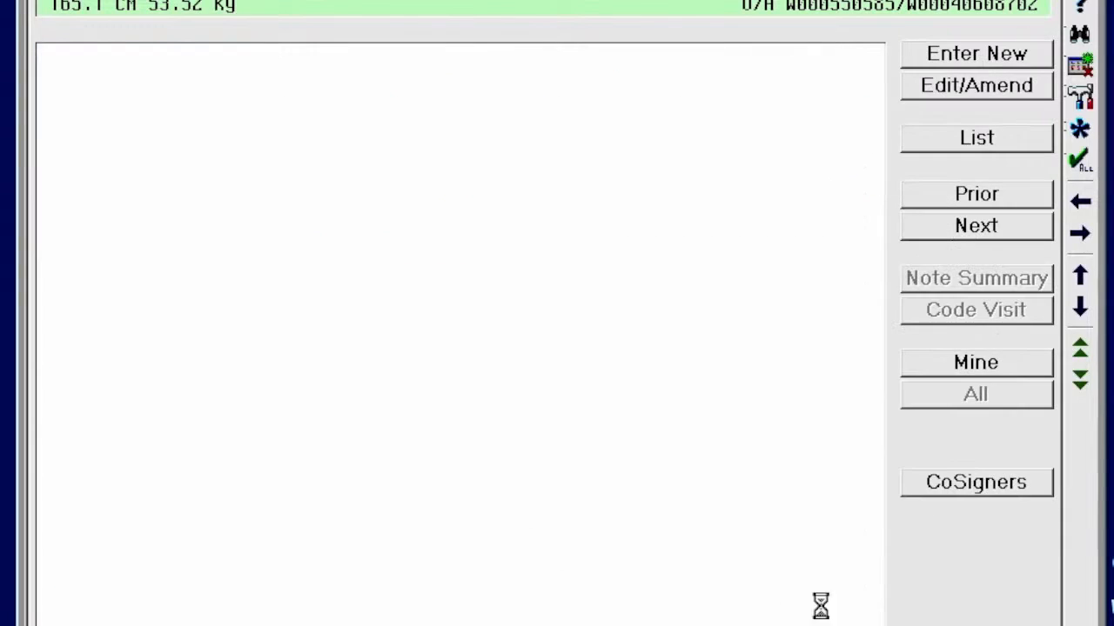